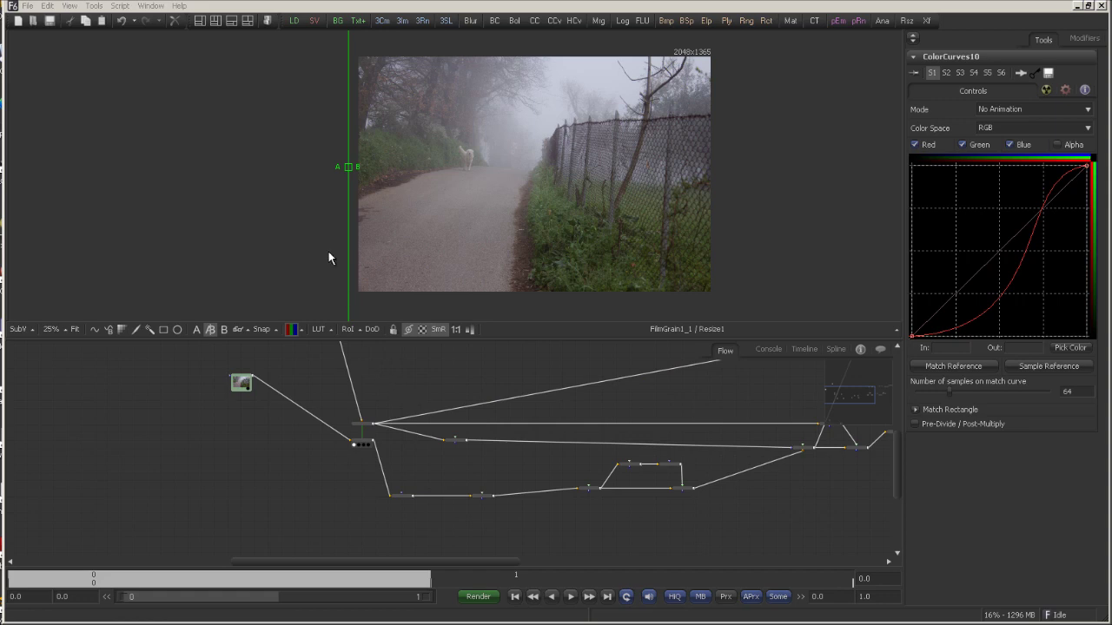
Step: Sweep the A/B split wipe across the image to compare the original with the graded result, and show only buffer A
click(347, 166)
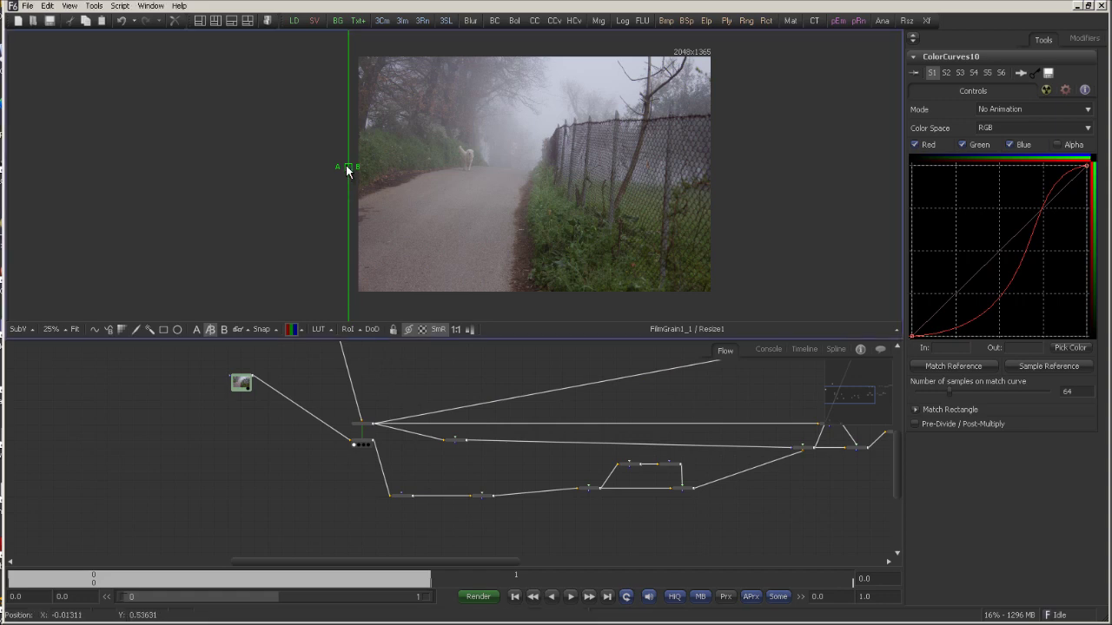
drag(346, 171, 736, 192)
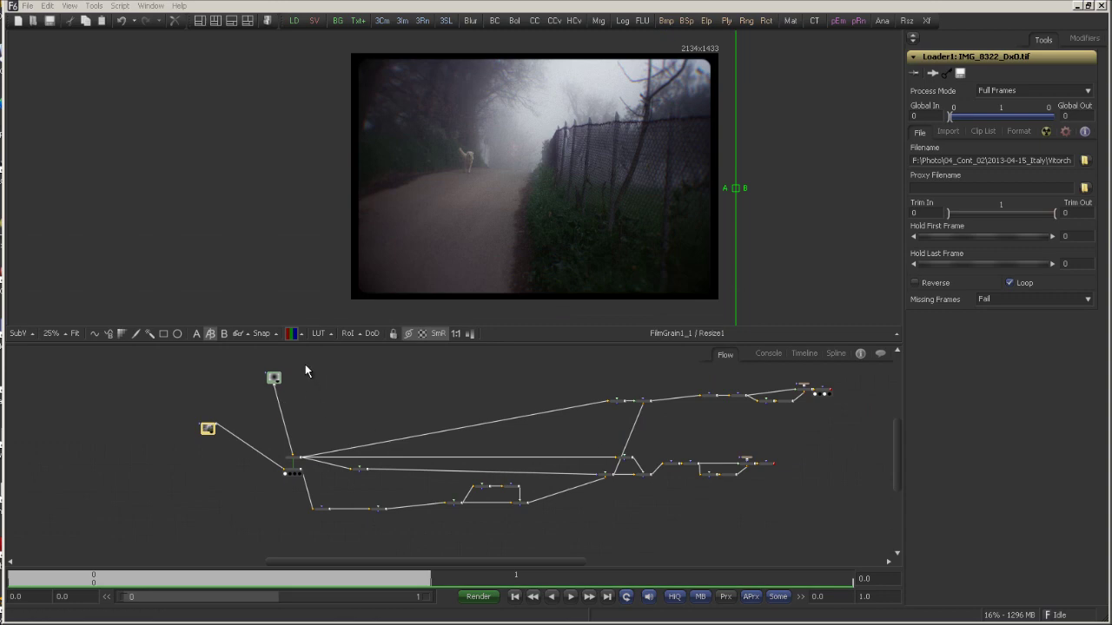
click(199, 335)
Step: Examine the node flow from the source loader through Resize1, HueCurves1, ColorCurves7 and the colour corrector to the Merge4 glow branch
mouse_move(514, 472)
mouse_down()
mouse_move(437, 465)
mouse_move(445, 479)
mouse_move(518, 456)
mouse_up()
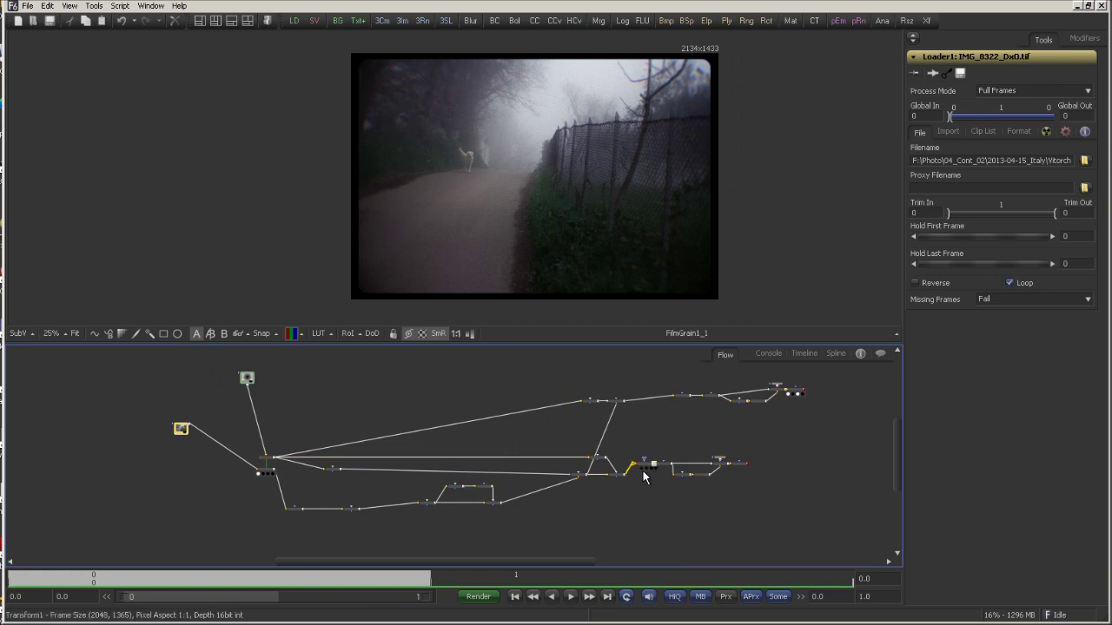
drag(640, 472, 649, 476)
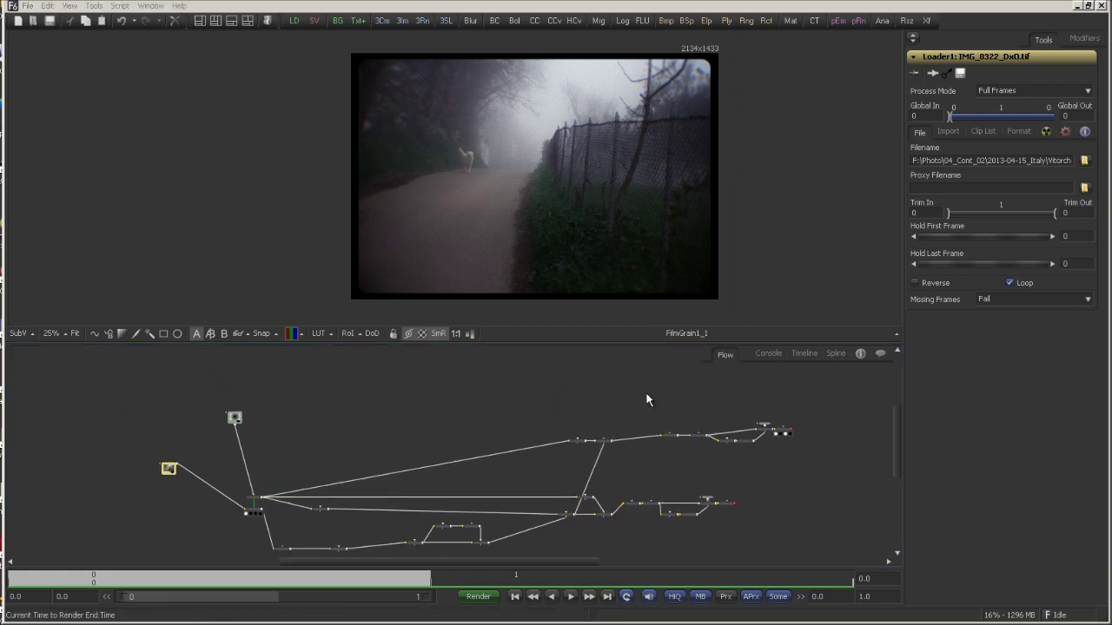
drag(558, 413, 619, 371)
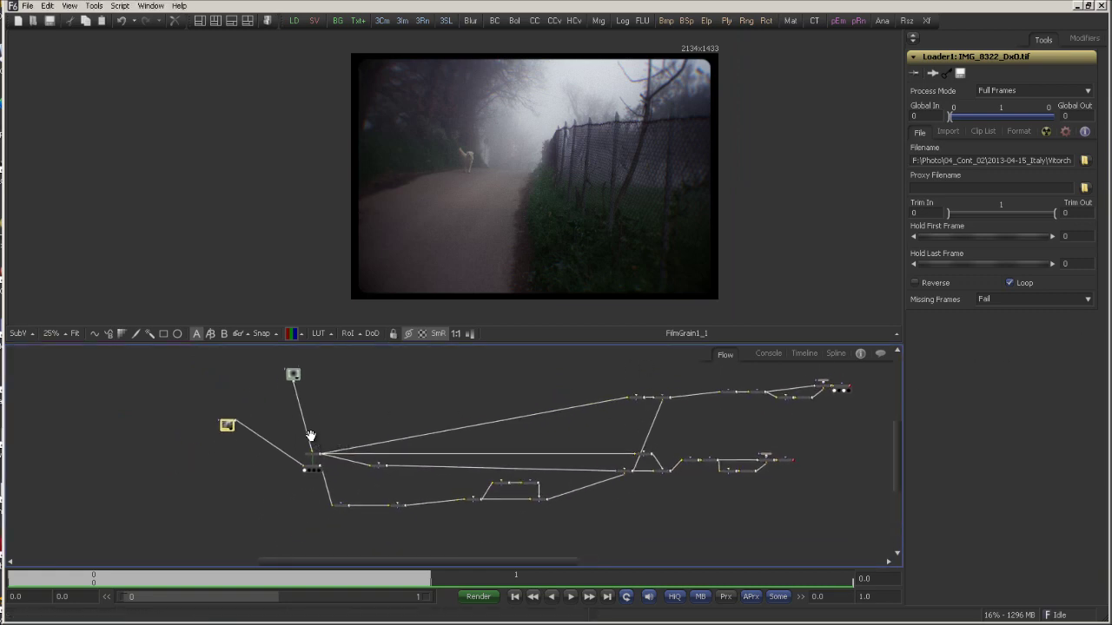
key(plus)
drag(379, 444, 580, 467)
drag(218, 429, 294, 475)
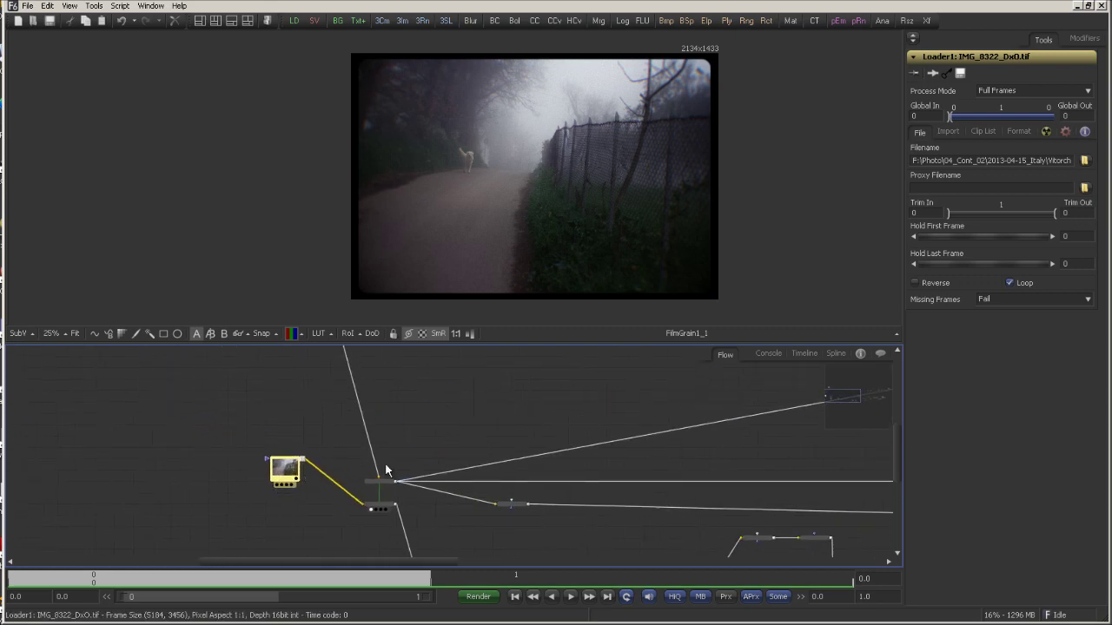
mouse_move(434, 500)
mouse_down()
mouse_move(447, 447)
mouse_move(317, 411)
mouse_up()
click(395, 455)
scroll(395, 458, up, 2)
drag(505, 527, 394, 443)
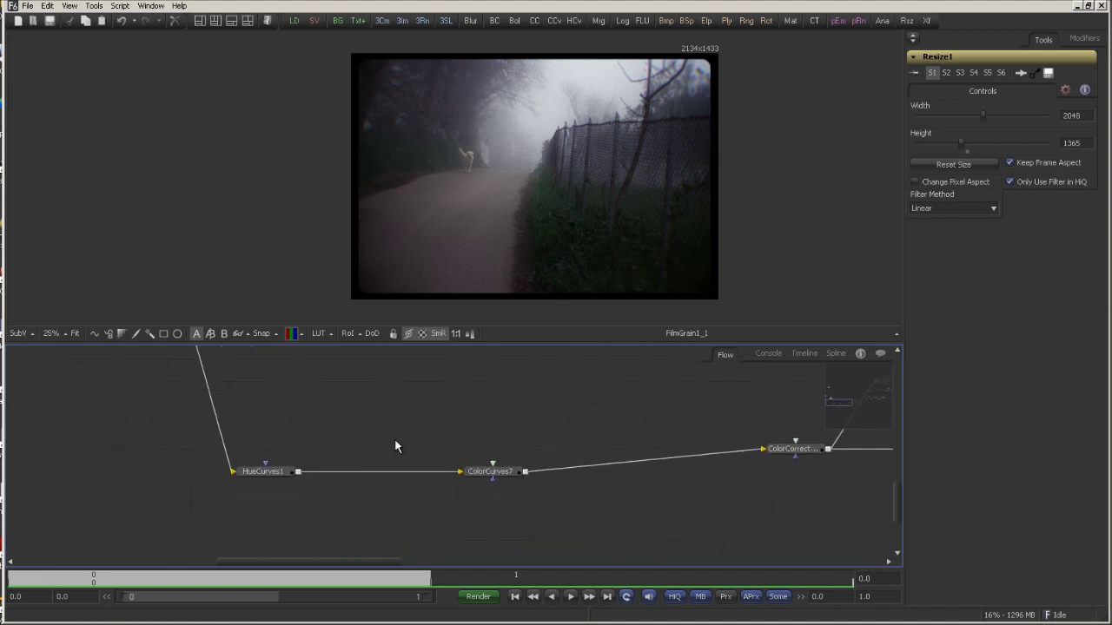
drag(607, 464, 449, 493)
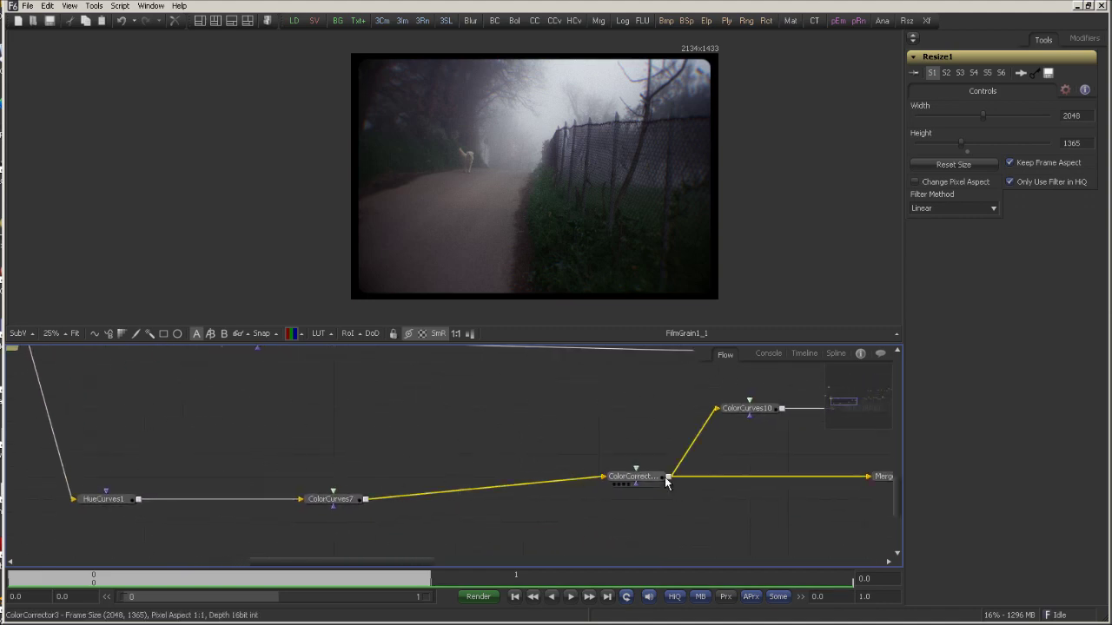
drag(657, 481, 568, 508)
scroll(752, 484, right, 6)
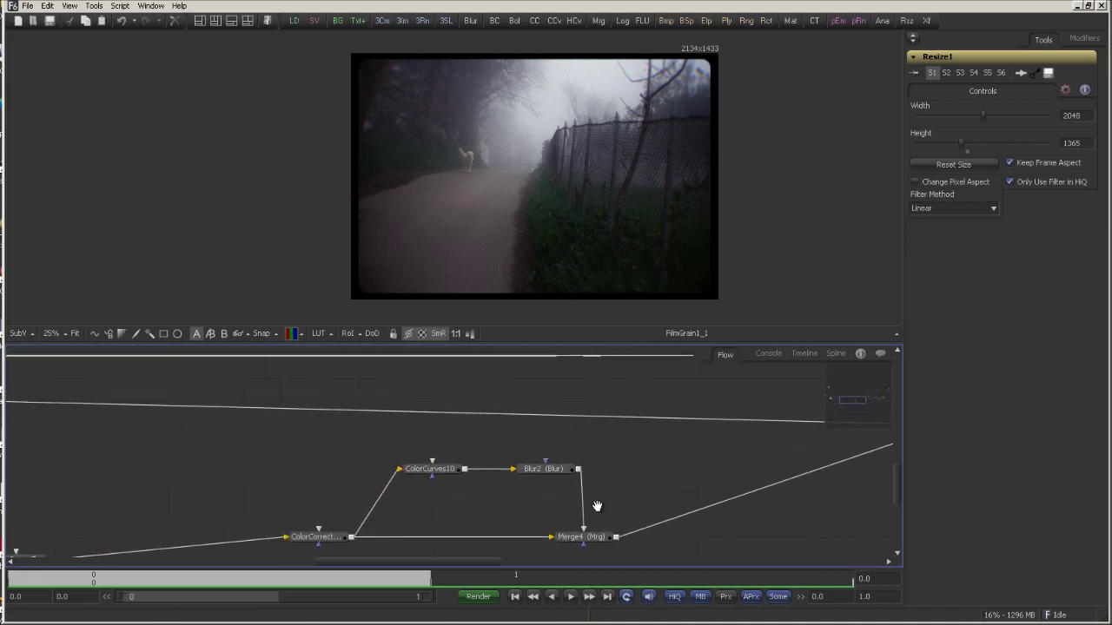
scroll(608, 482, right, 8)
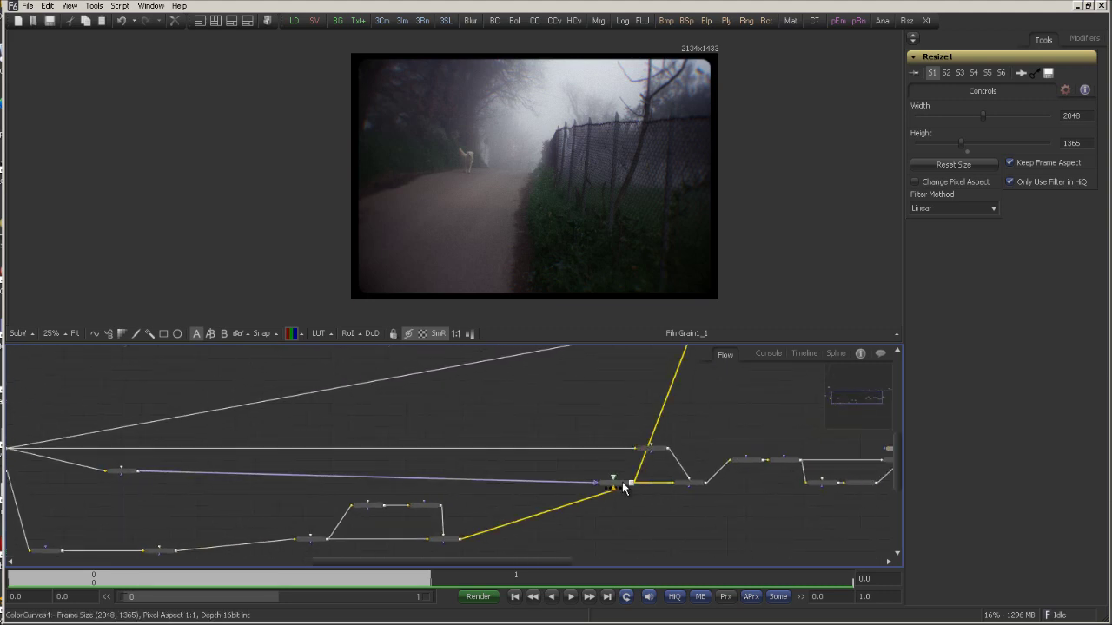
Step: Examine the ColorCurves5 and VariBlur1 connections, the radial gradient settings of Background1 and the final nodes of both output branches
drag(631, 469, 617, 454)
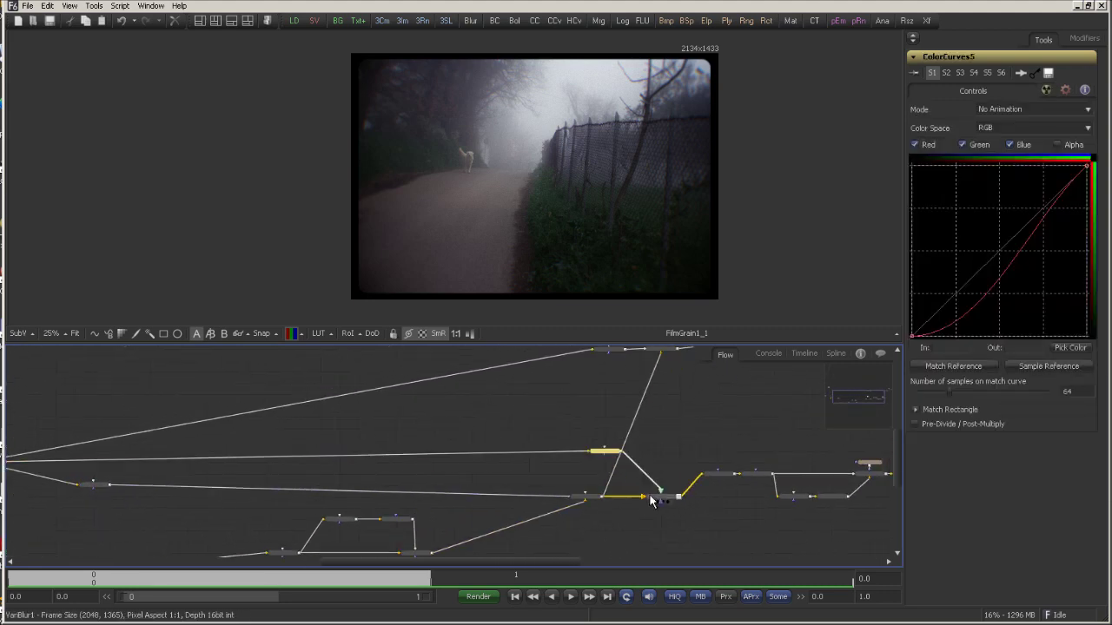
scroll(723, 456, right, 1)
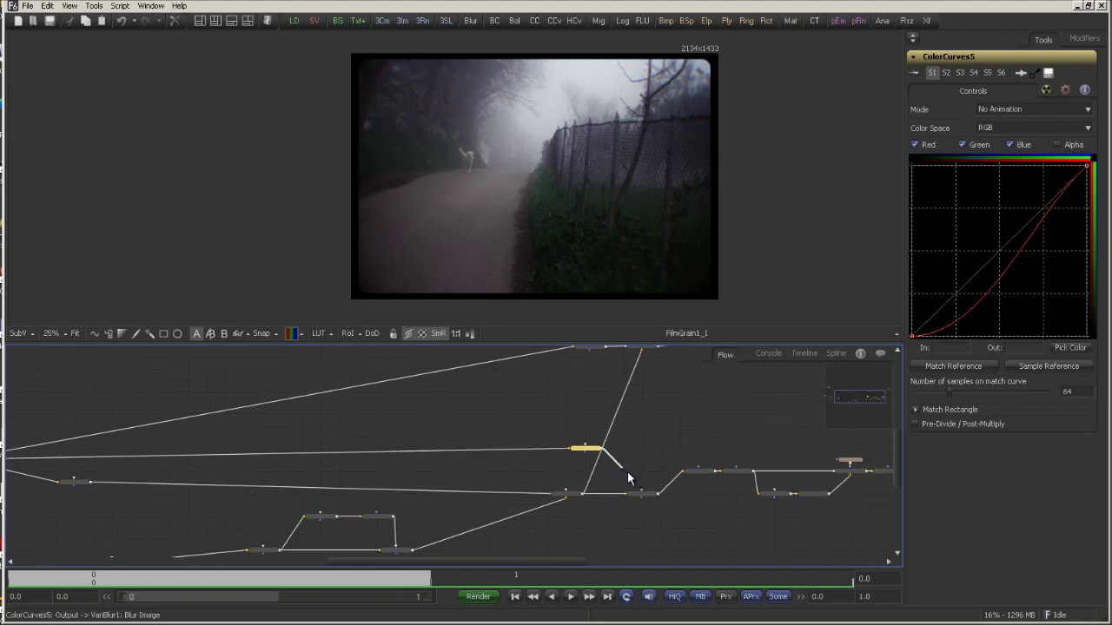
drag(622, 468, 723, 465)
drag(492, 480, 690, 523)
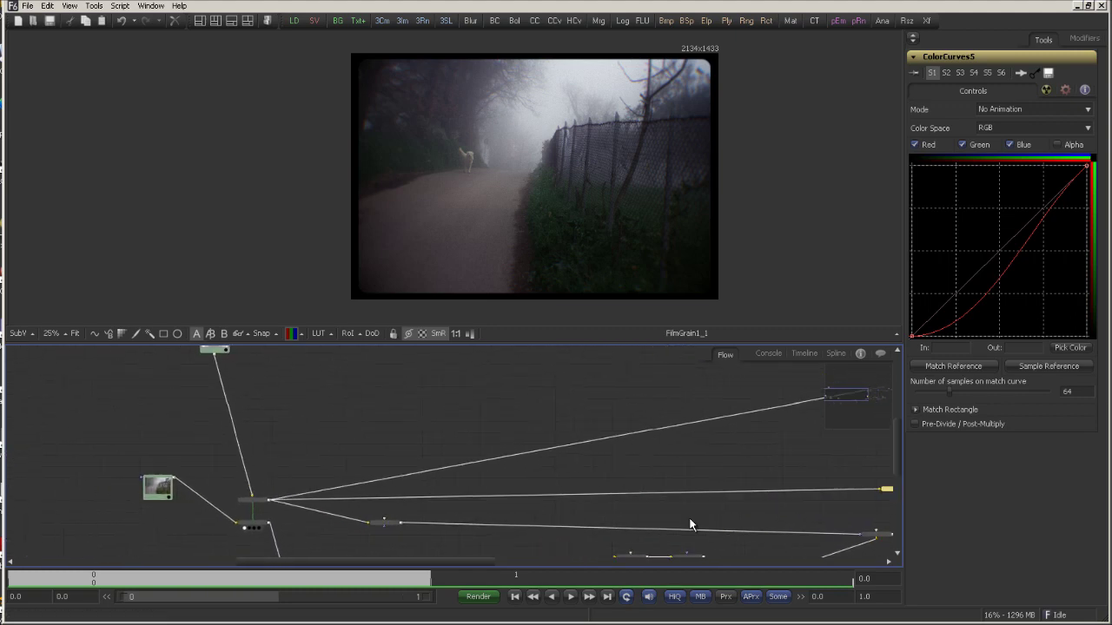
drag(421, 427, 457, 477)
click(249, 391)
drag(523, 462, 449, 459)
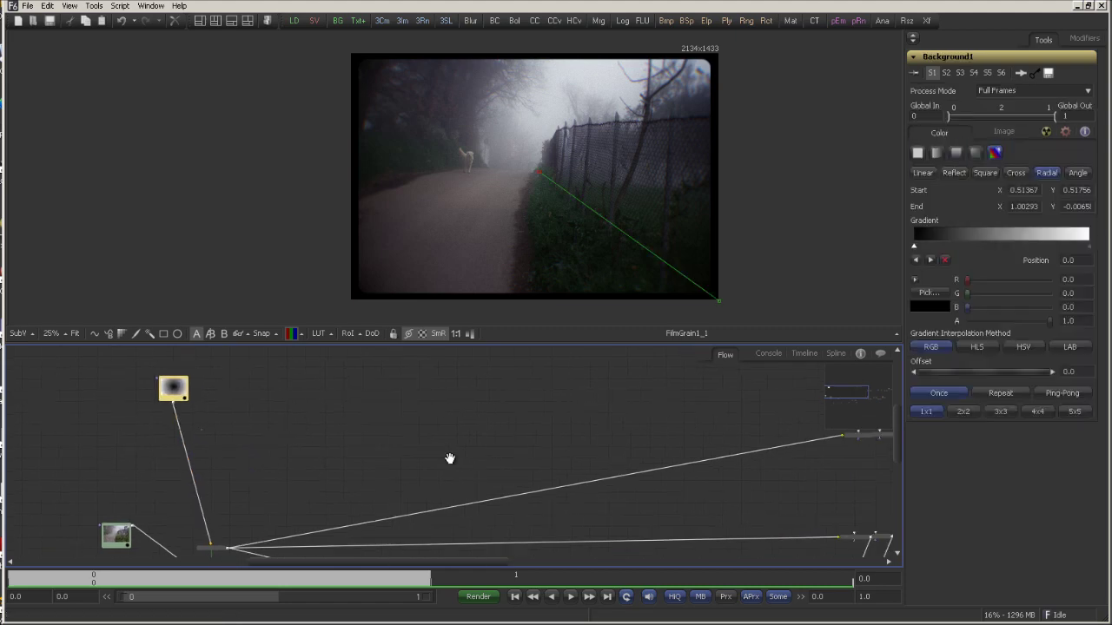
drag(720, 485, 549, 477)
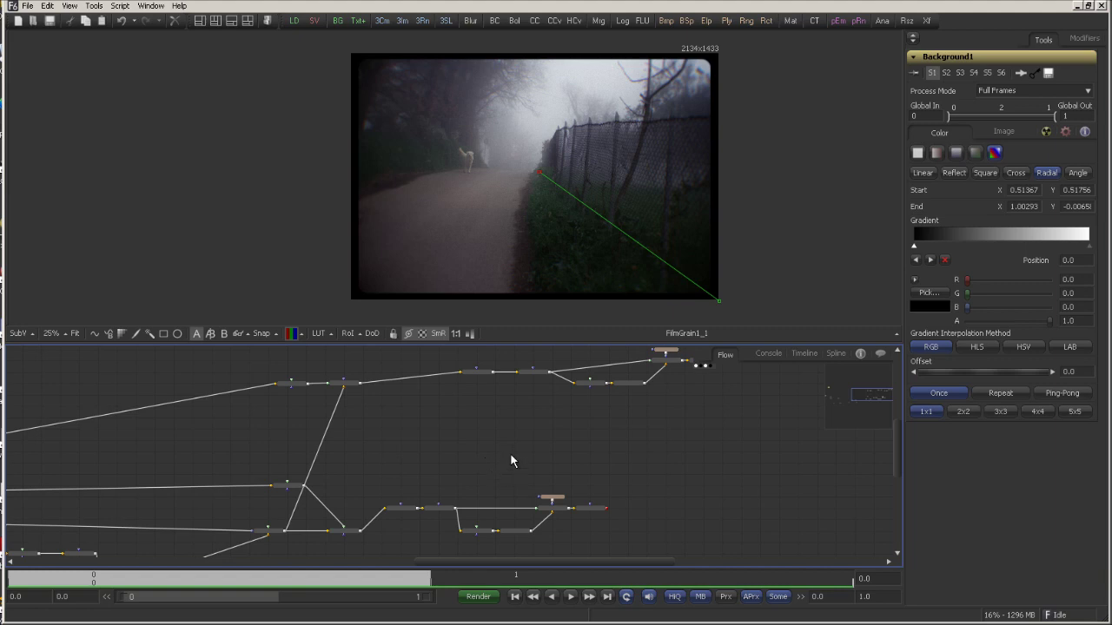
scroll(505, 452, up, 1)
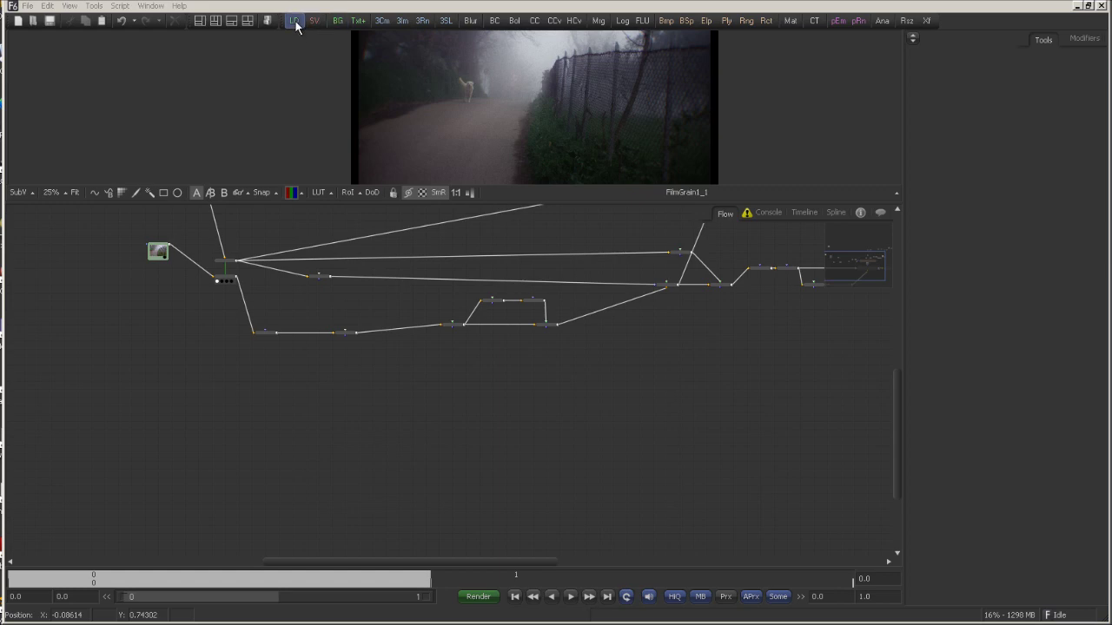
drag(295, 26, 263, 389)
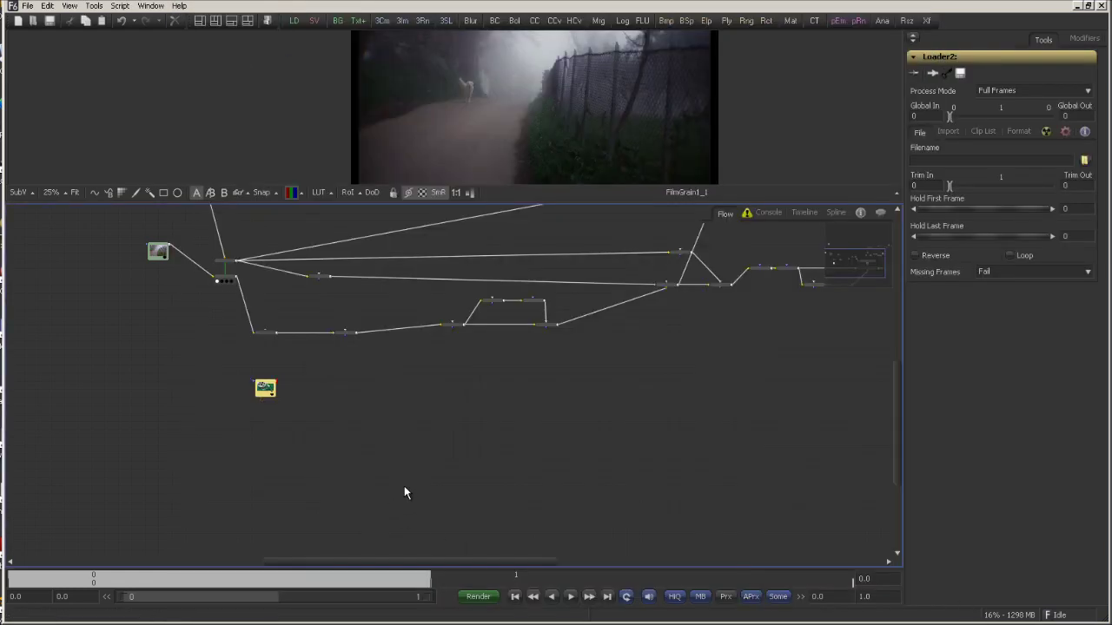
click(908, 583)
key(Delete)
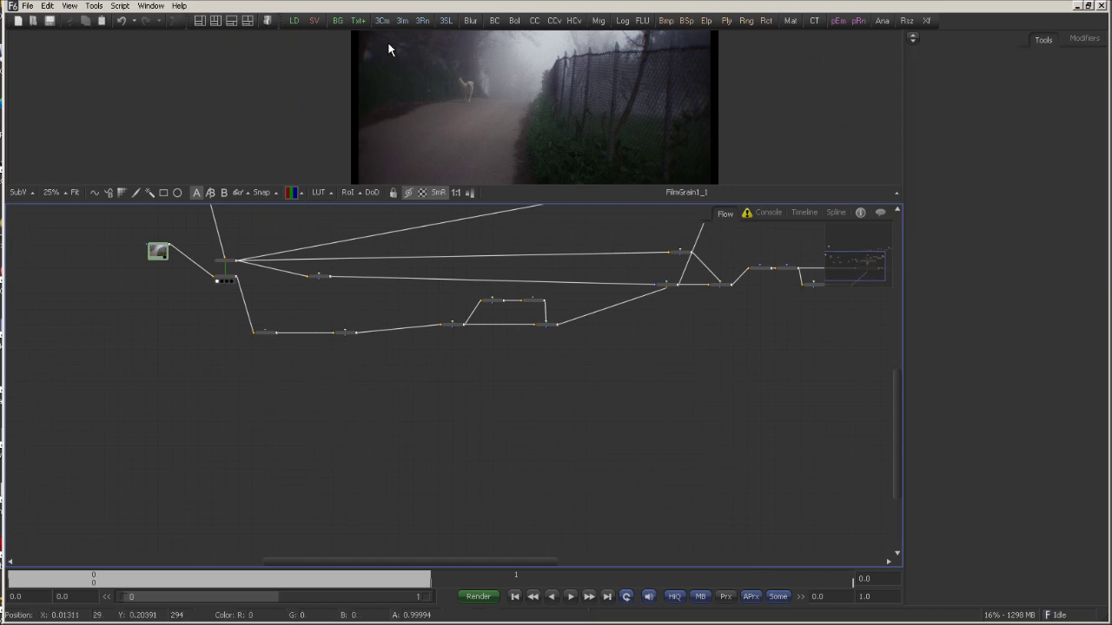
click(294, 20)
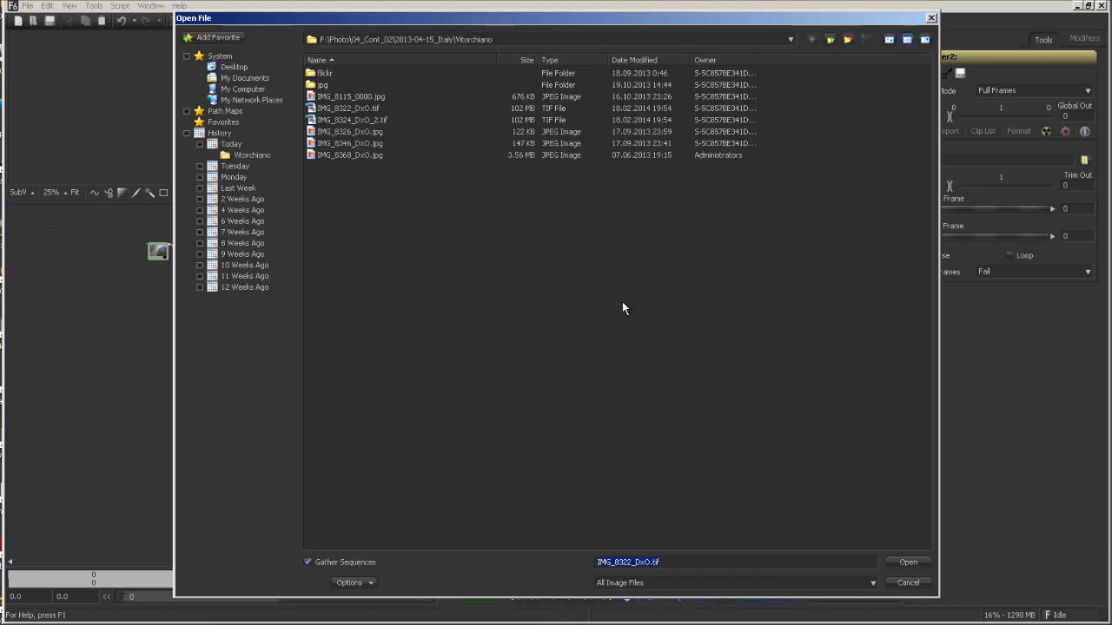
click(926, 582)
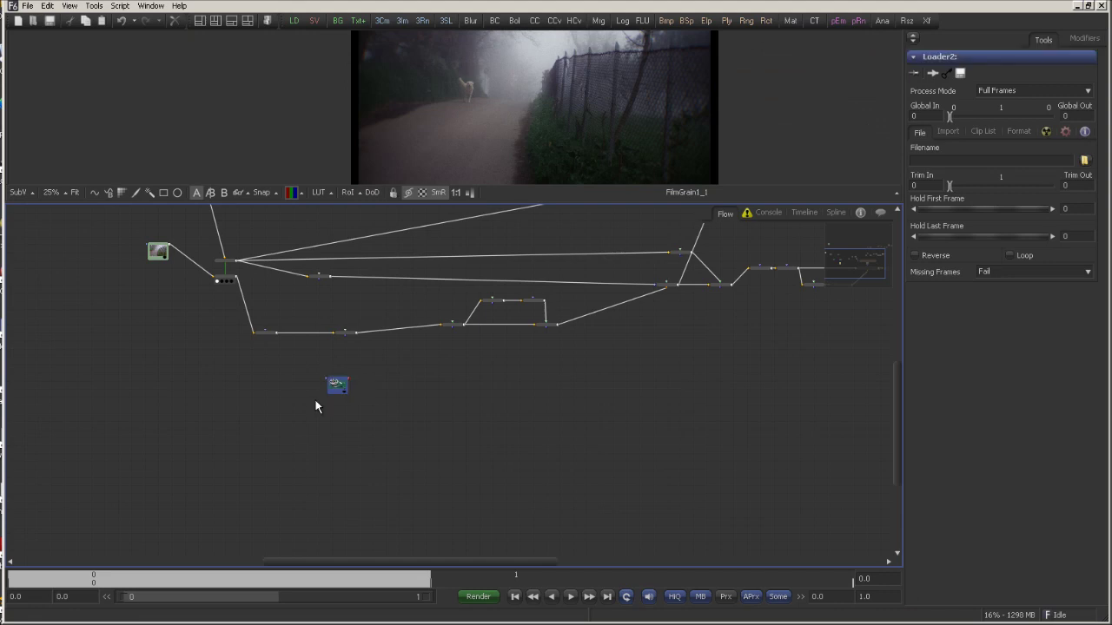
key(Delete)
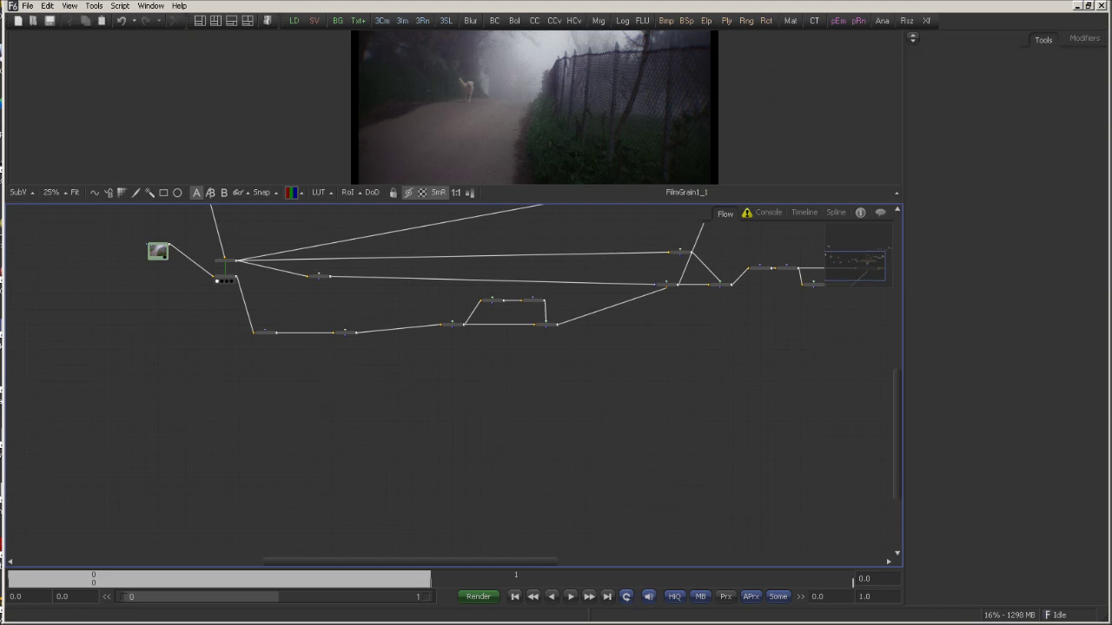
Step: Switch to the Vitorchiano folder in Windows Explorer and load IMG_8322_DxO.tif into the empty flow area as a new loader
key(alt+Tab)
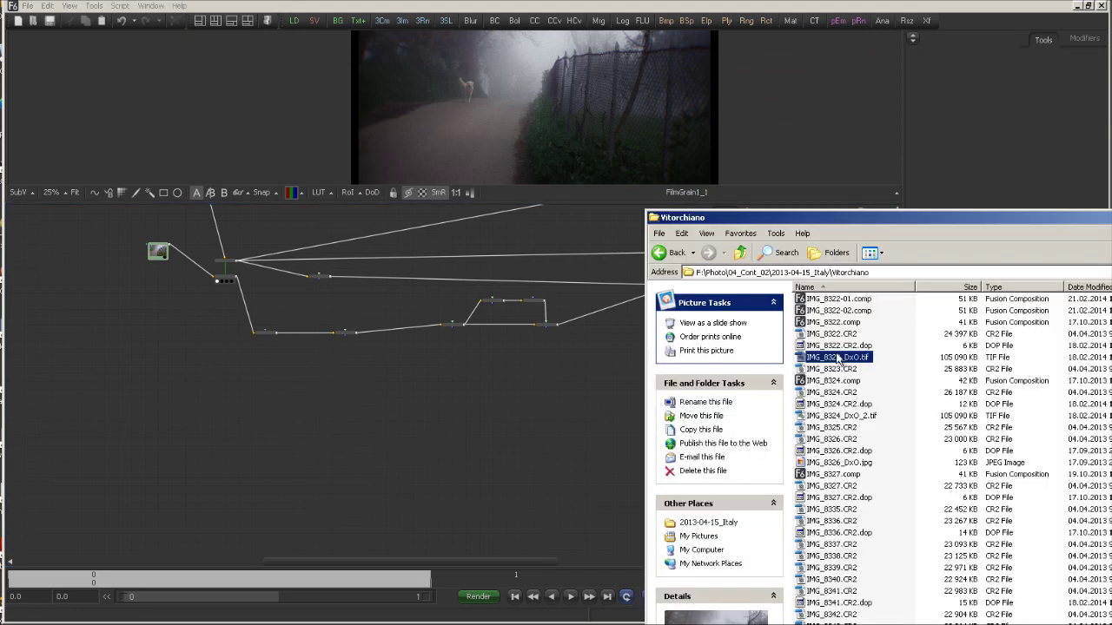
drag(840, 363, 310, 426)
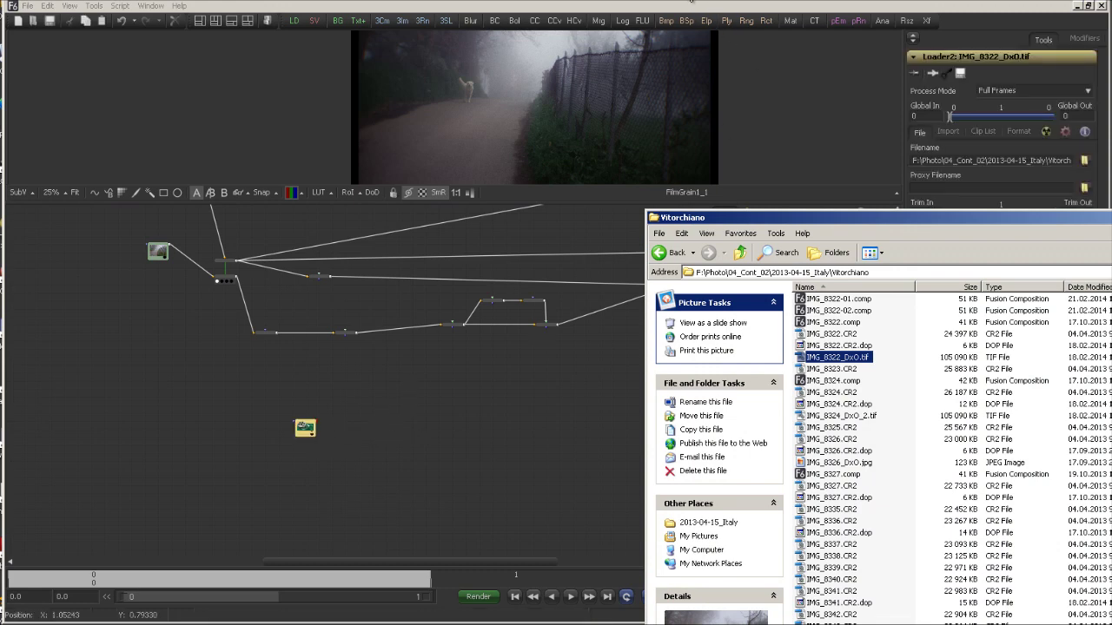
click(399, 405)
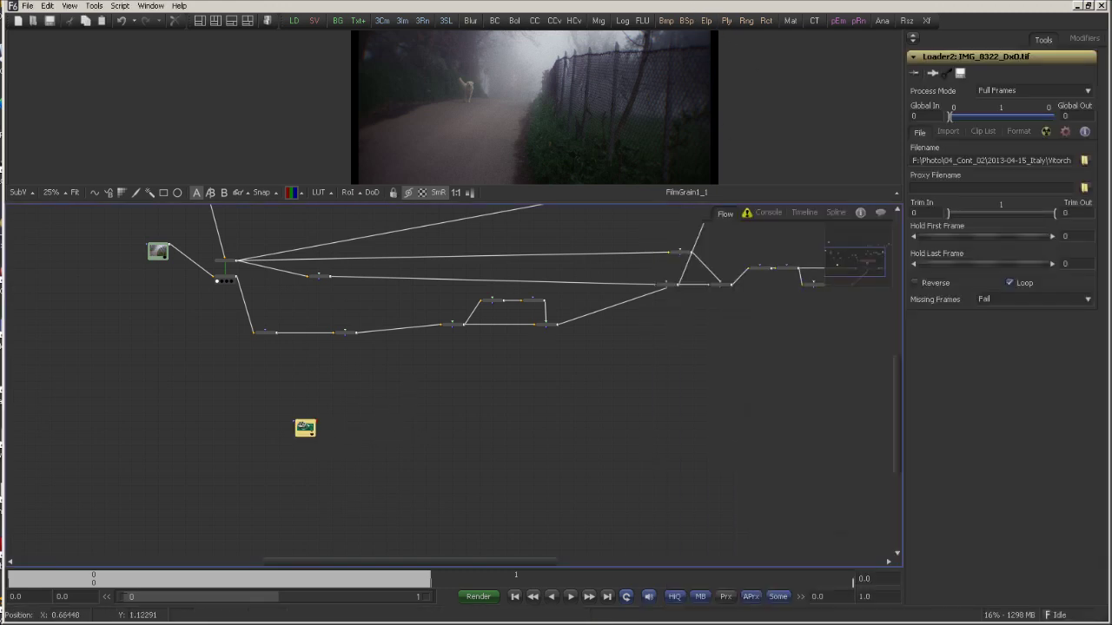
Step: Display the new IMG_8322_DxO.tif loader in the viewer and enlarge the viewer area above the flow
drag(311, 431, 516, 136)
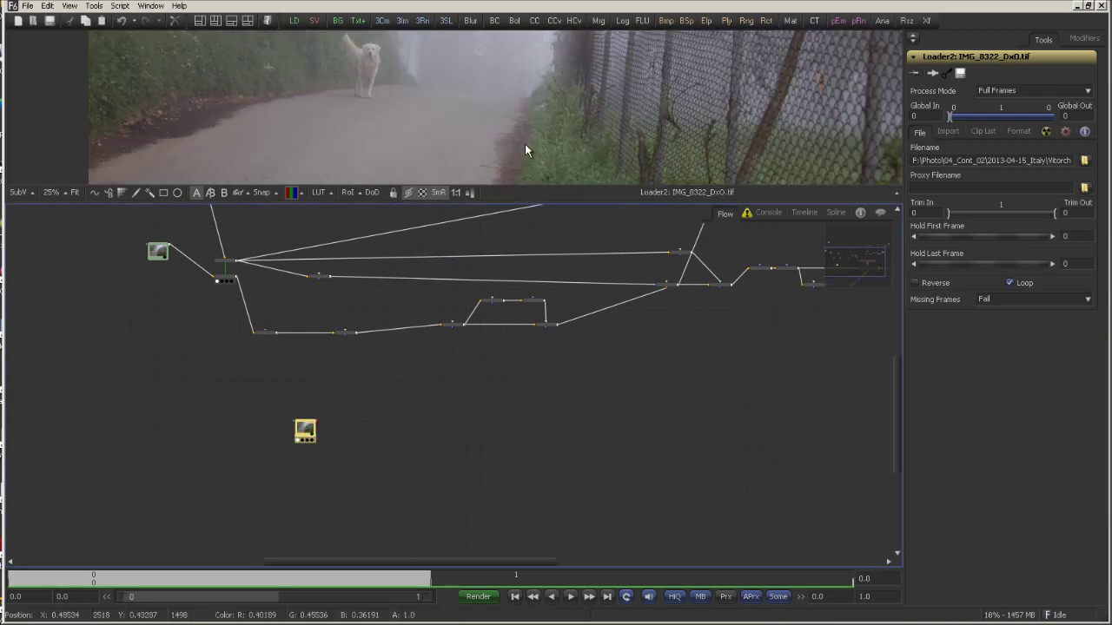
drag(491, 325, 501, 261)
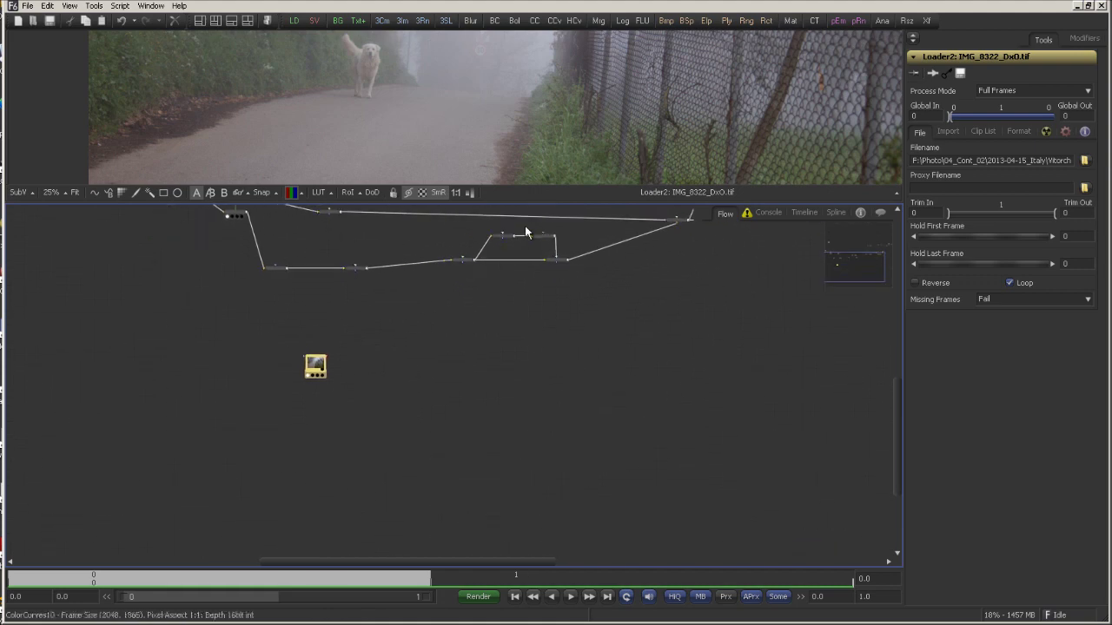
drag(529, 203, 512, 309)
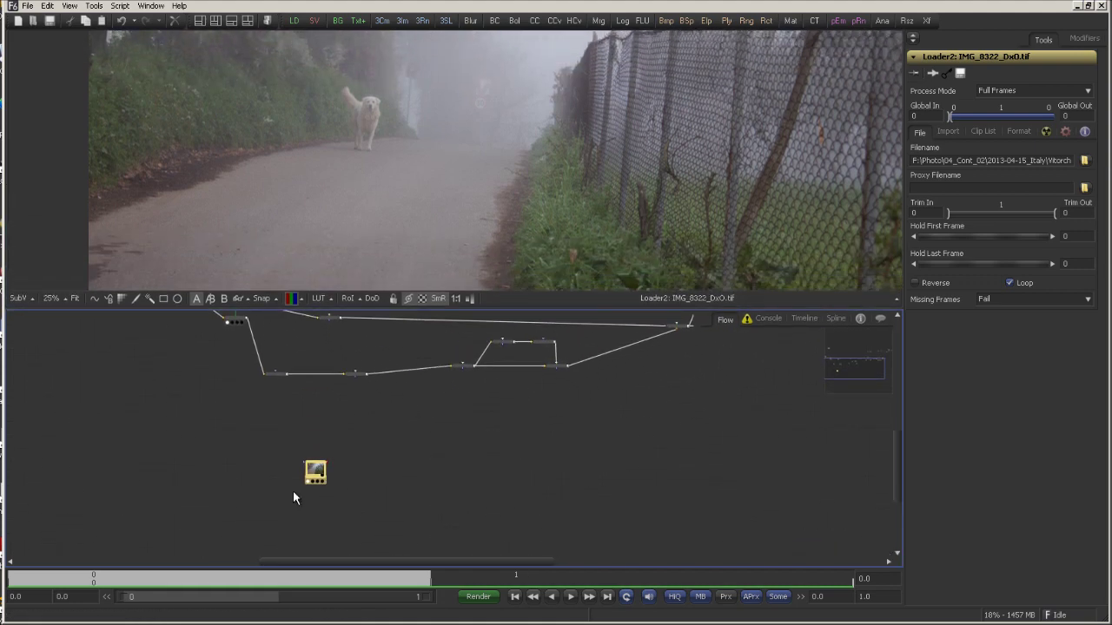
Step: Add a Resize node after the new loader with Keep Frame Aspect enabled, display it in the viewer, and space it from the loader
click(906, 21)
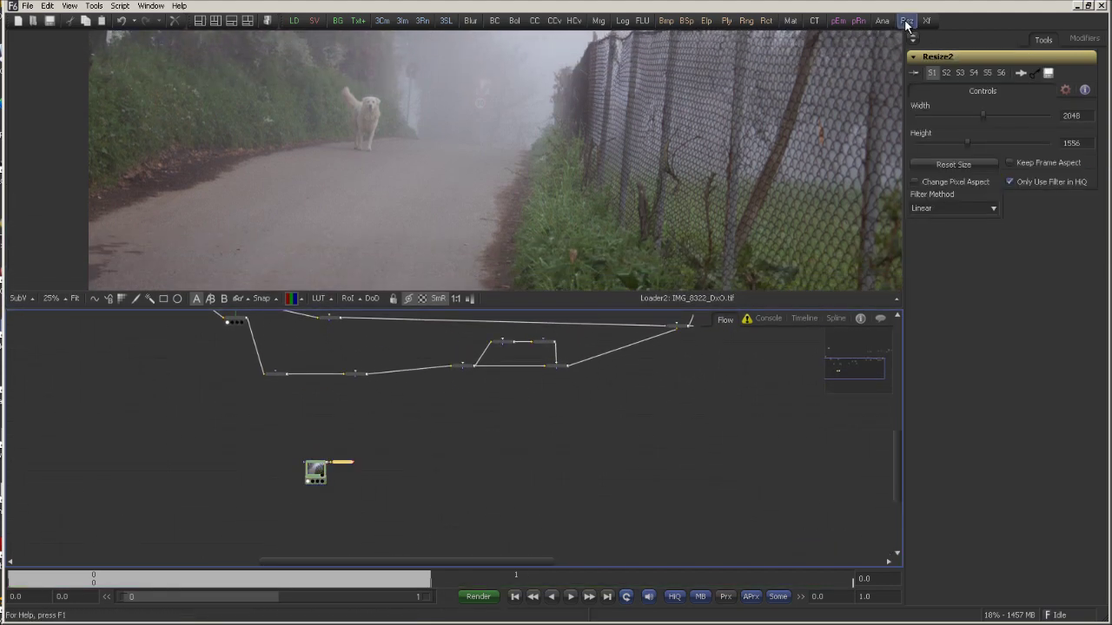
click(1010, 163)
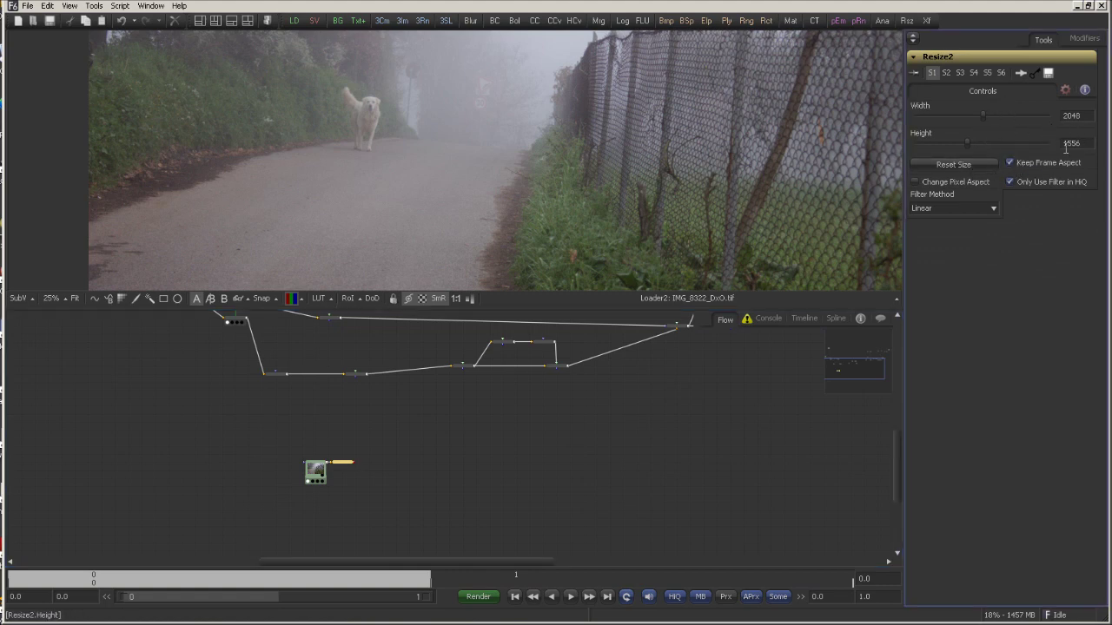
drag(344, 463, 522, 190)
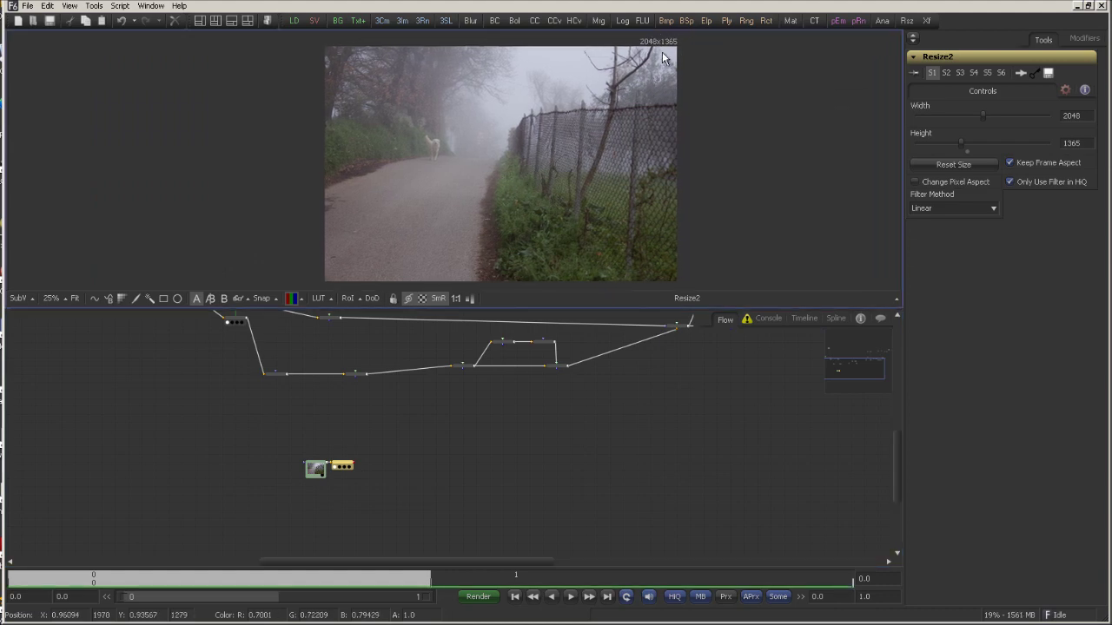
drag(657, 53, 652, 65)
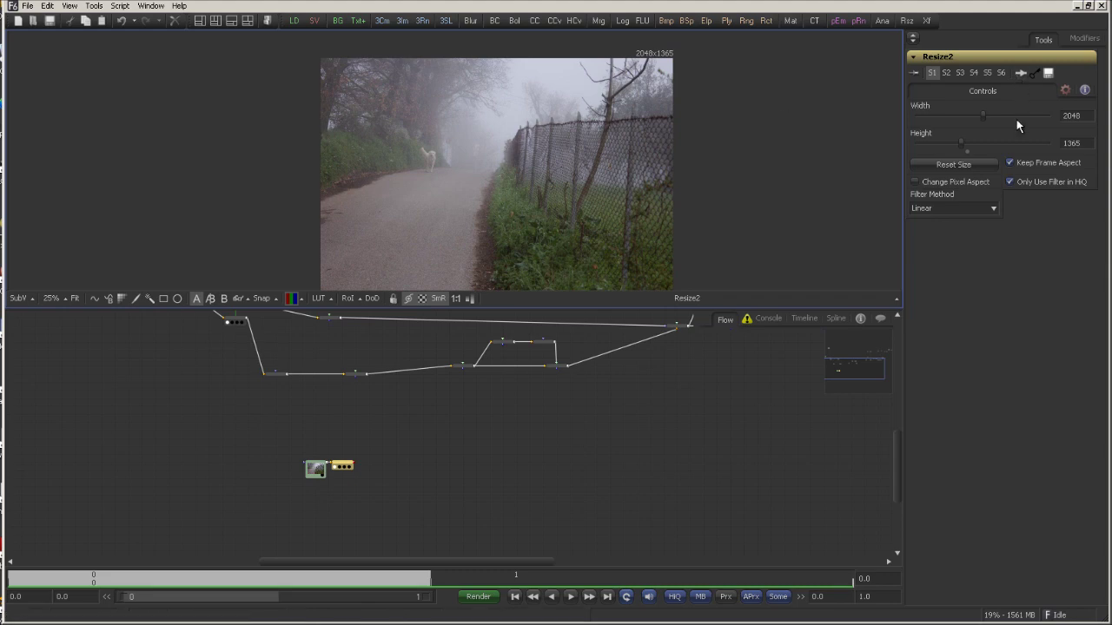
drag(351, 467, 368, 469)
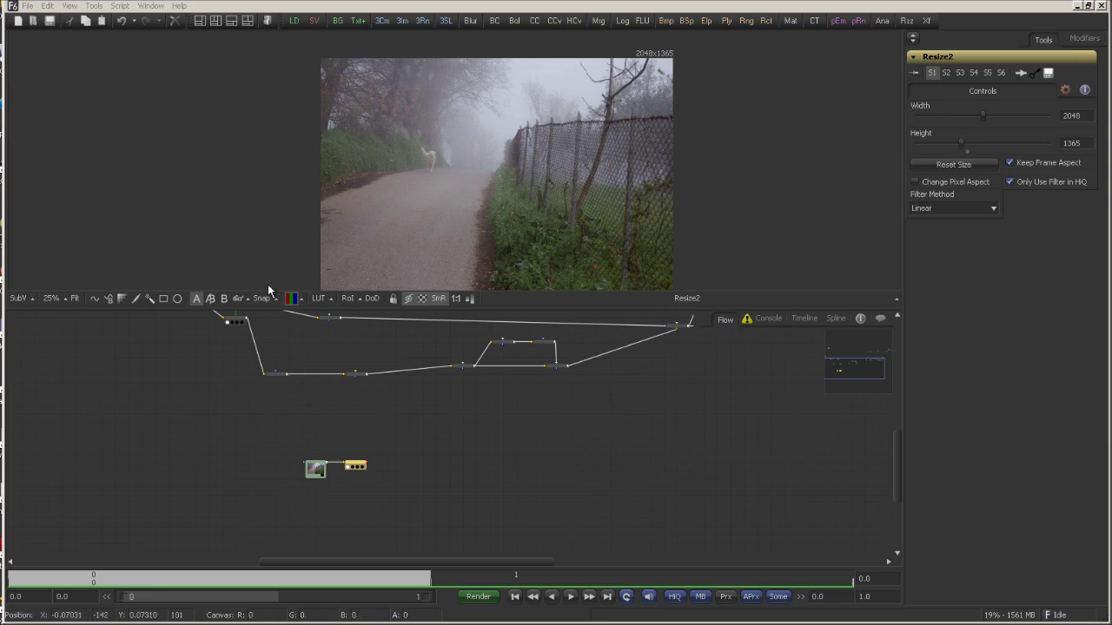
Step: Inspect the red channel and the green channel of the resized photo individually in the viewer
click(292, 299)
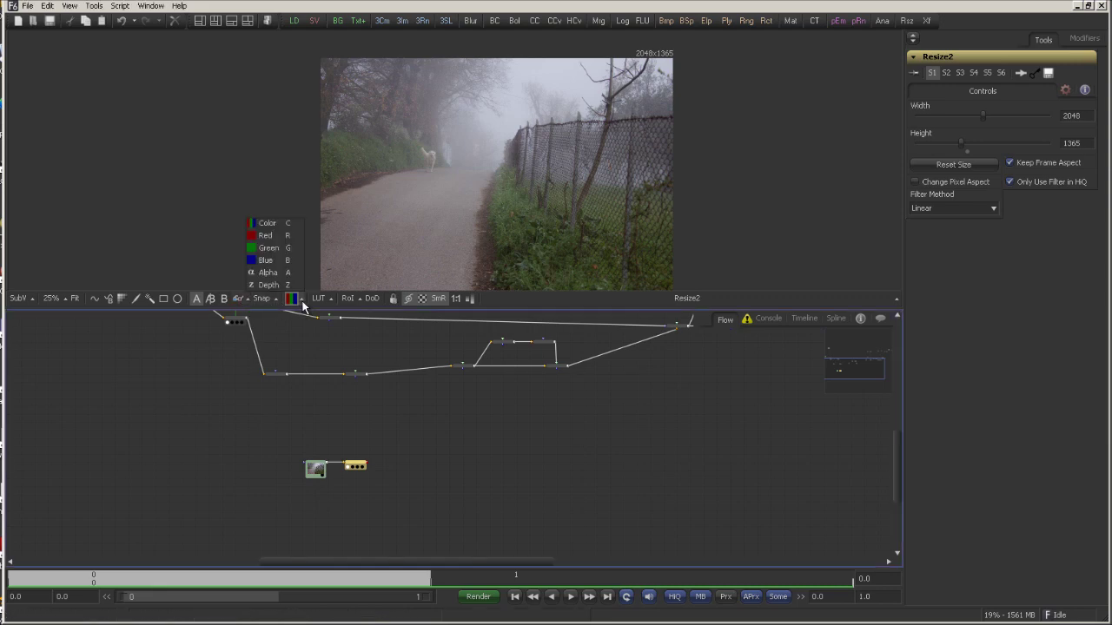
click(276, 236)
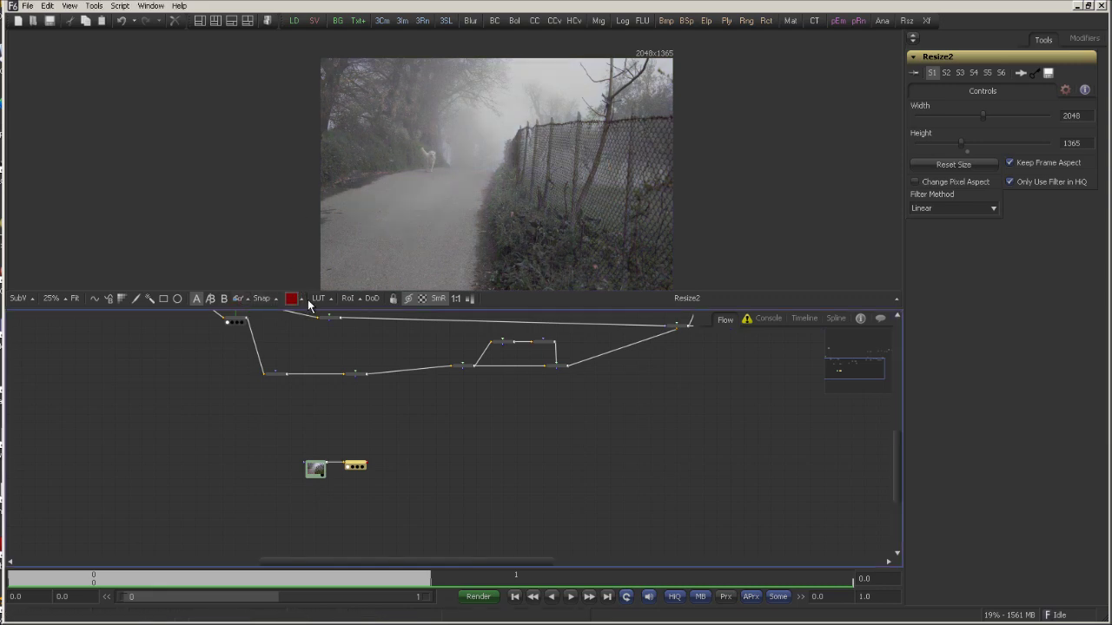
click(302, 298)
click(269, 246)
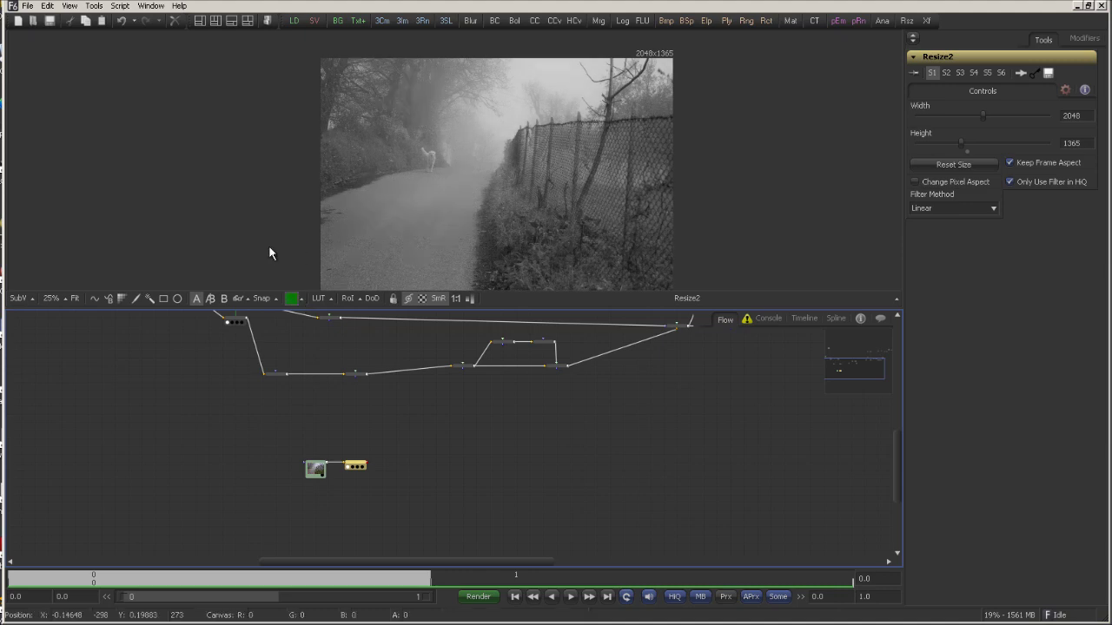
Step: Inspect the blue channel of the resized photo, and return the viewer to full color
click(330, 300)
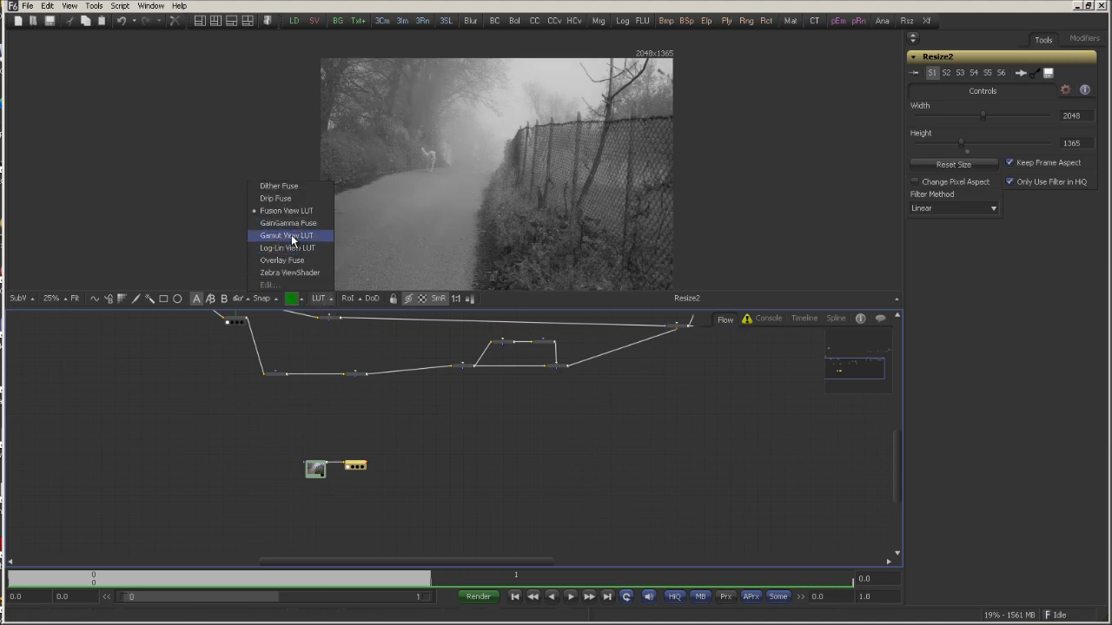
click(303, 300)
click(266, 260)
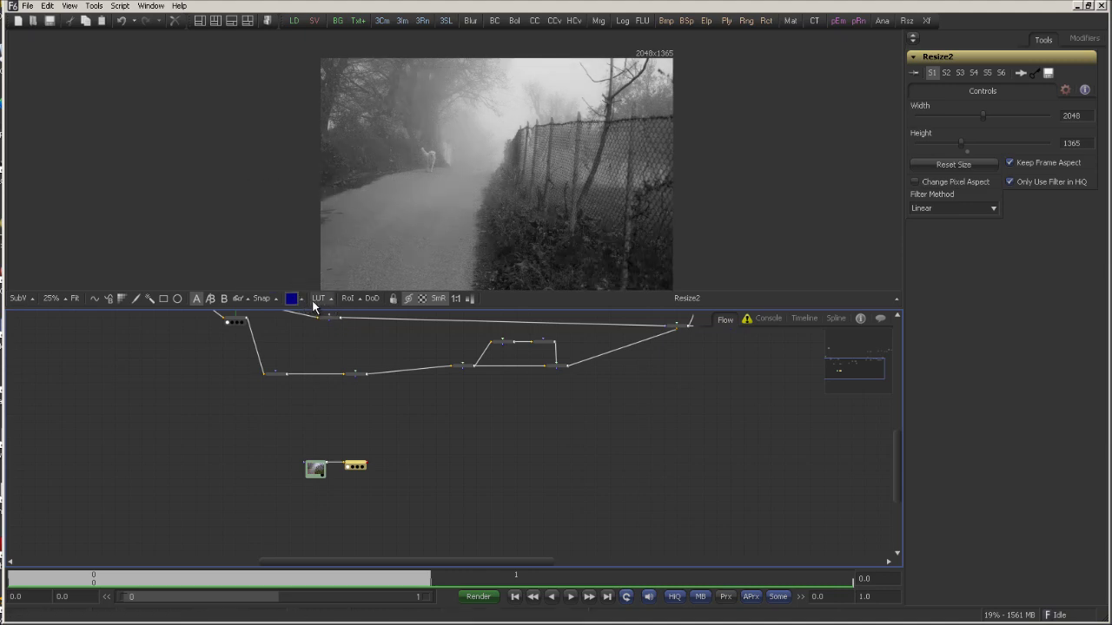
click(301, 299)
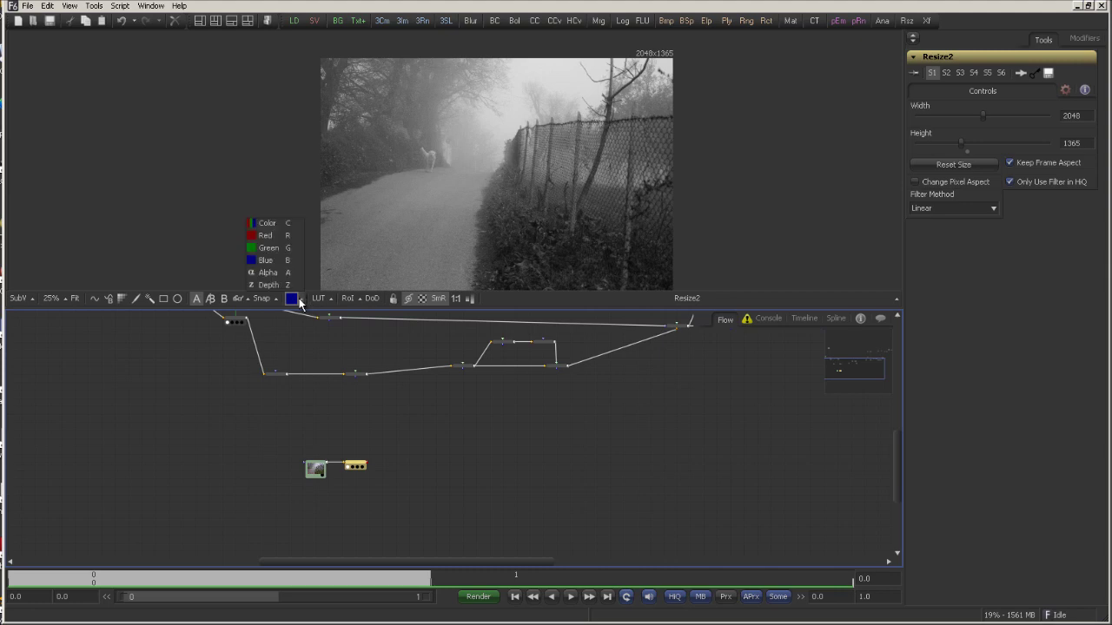
click(269, 223)
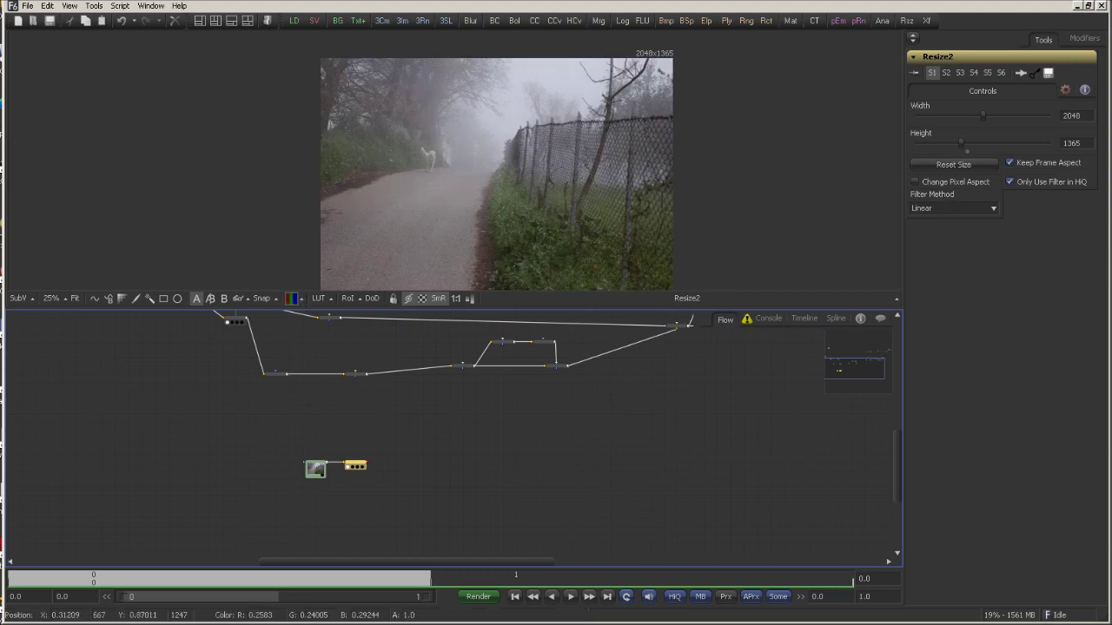
Step: Check the IMG_8322_DxO.tif loader's image information and its import depth options
click(315, 469)
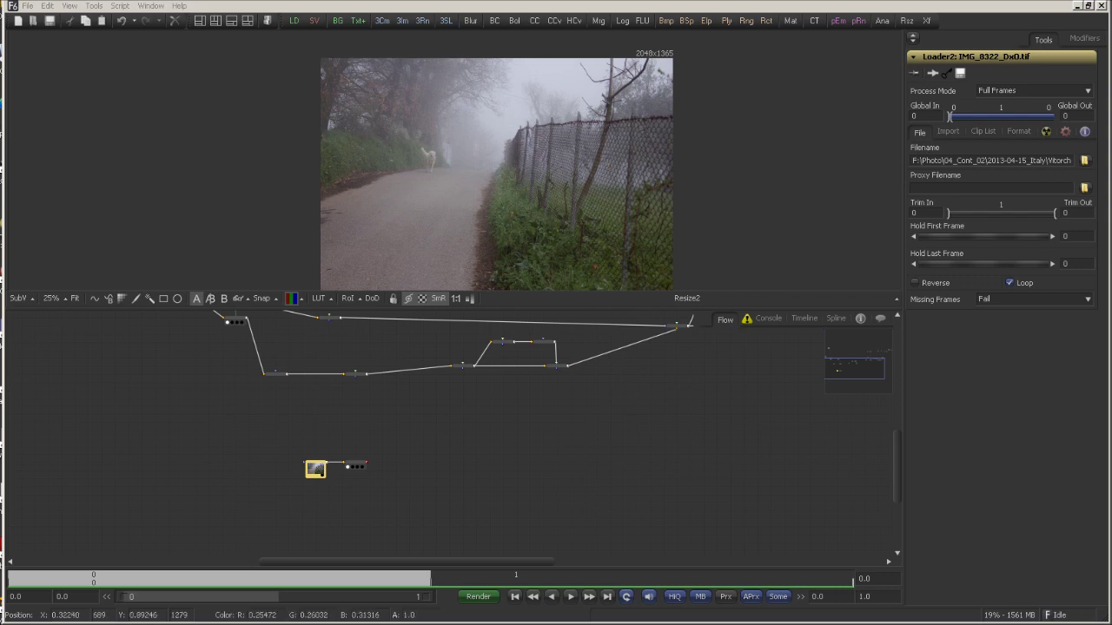
click(315, 472)
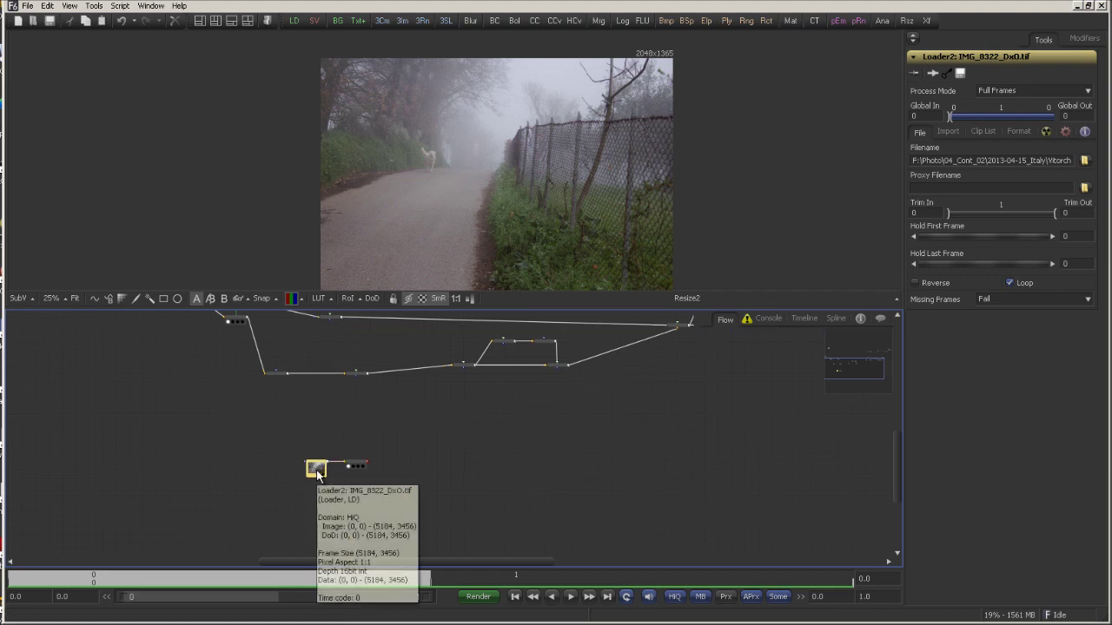
key(ctrl+1)
drag(149, 522, 390, 456)
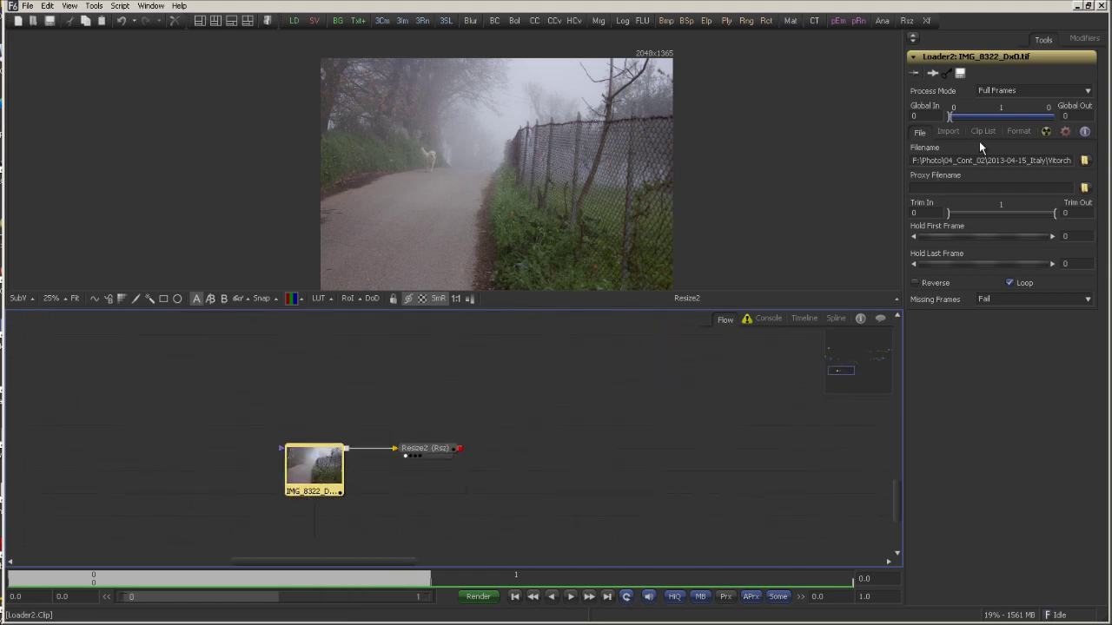
click(948, 132)
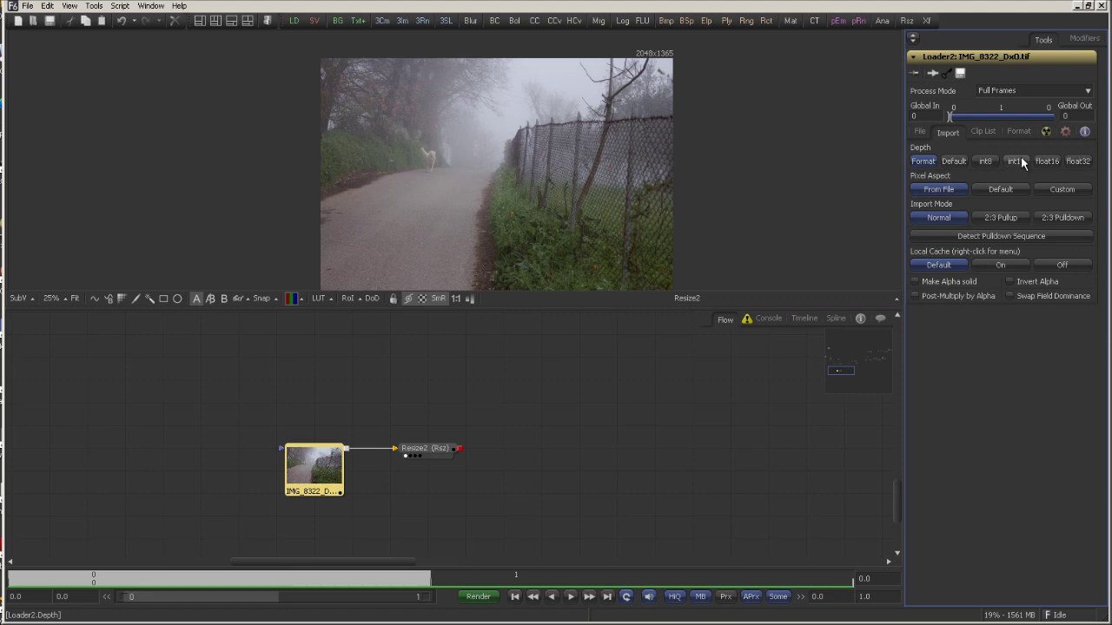
Step: Add a Hue Curves node after the Resize node, spaced apart from it, and display it in the viewer
click(425, 449)
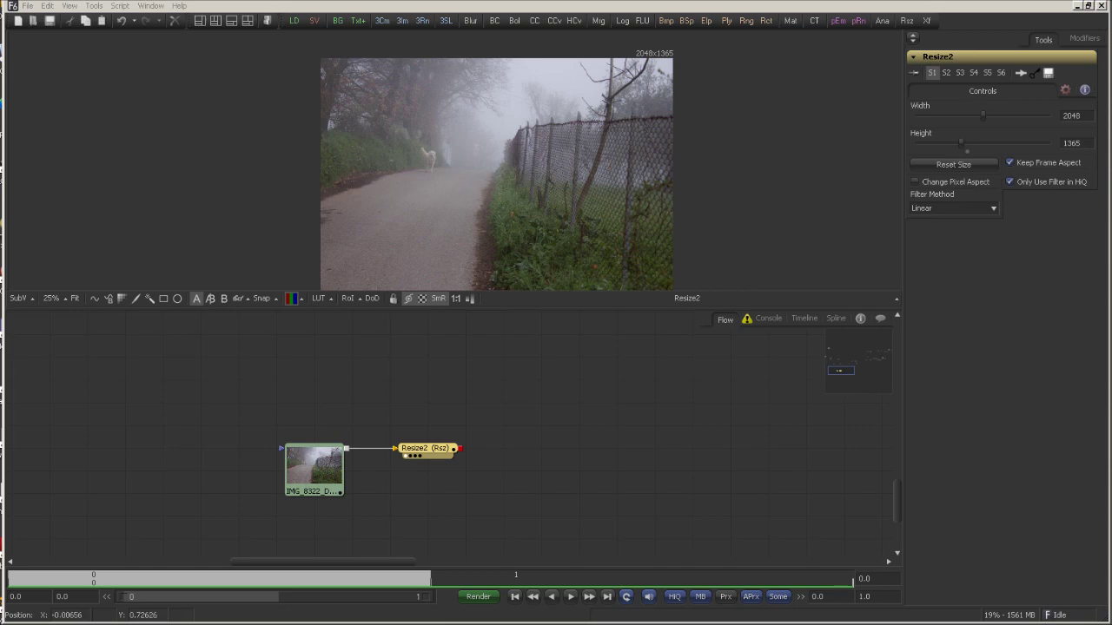
click(571, 20)
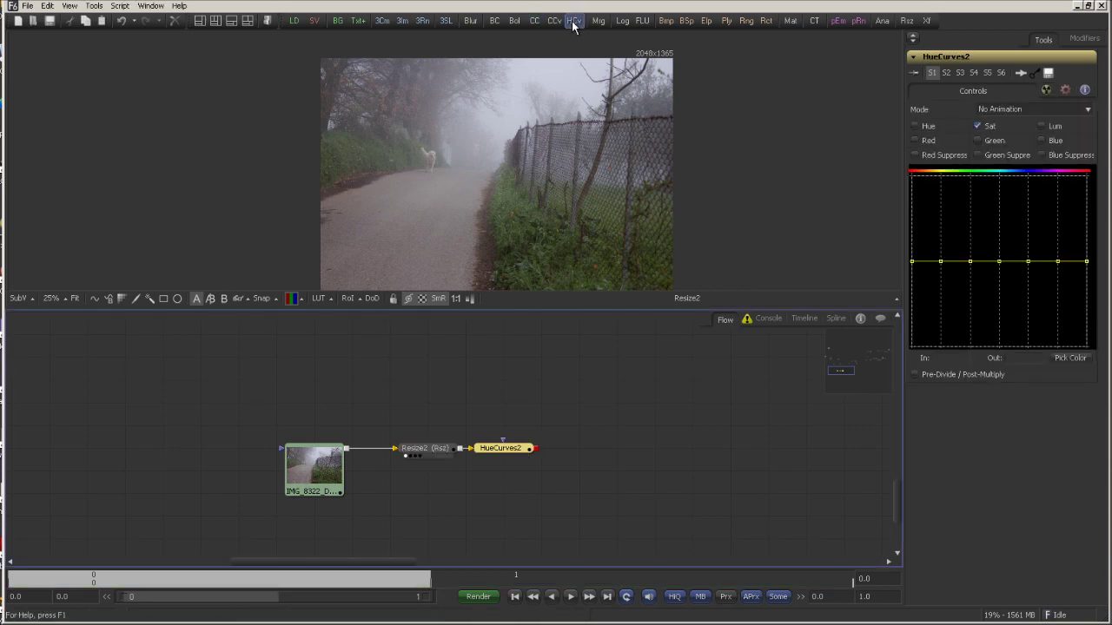
drag(526, 449, 547, 239)
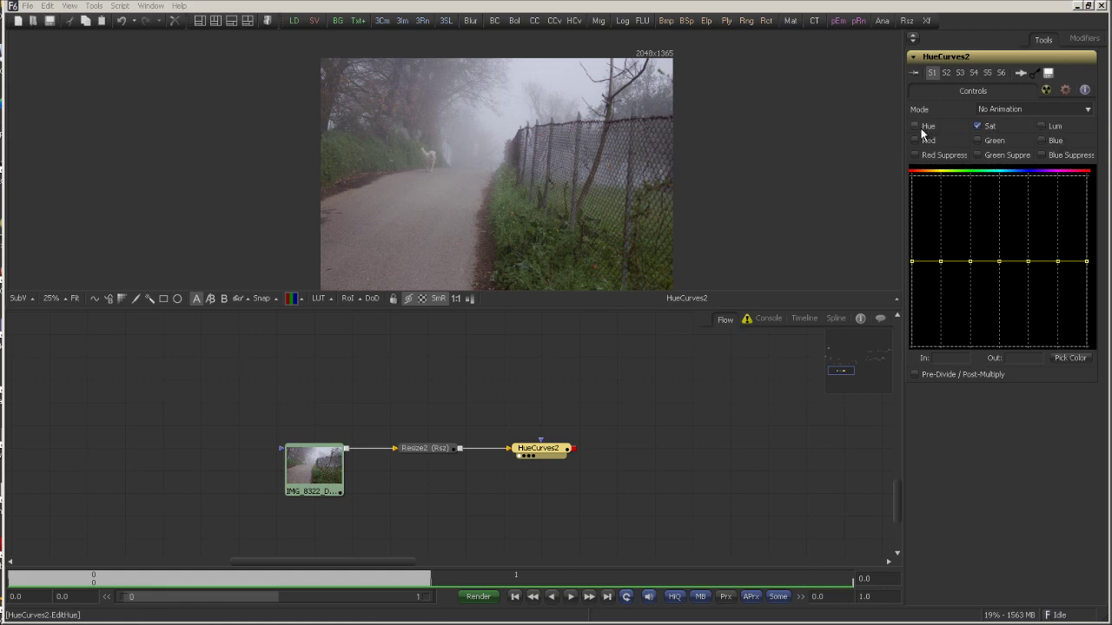
Step: Look at the Hue Curves node's Blend and channel options, and display the node in the viewer again
click(1047, 91)
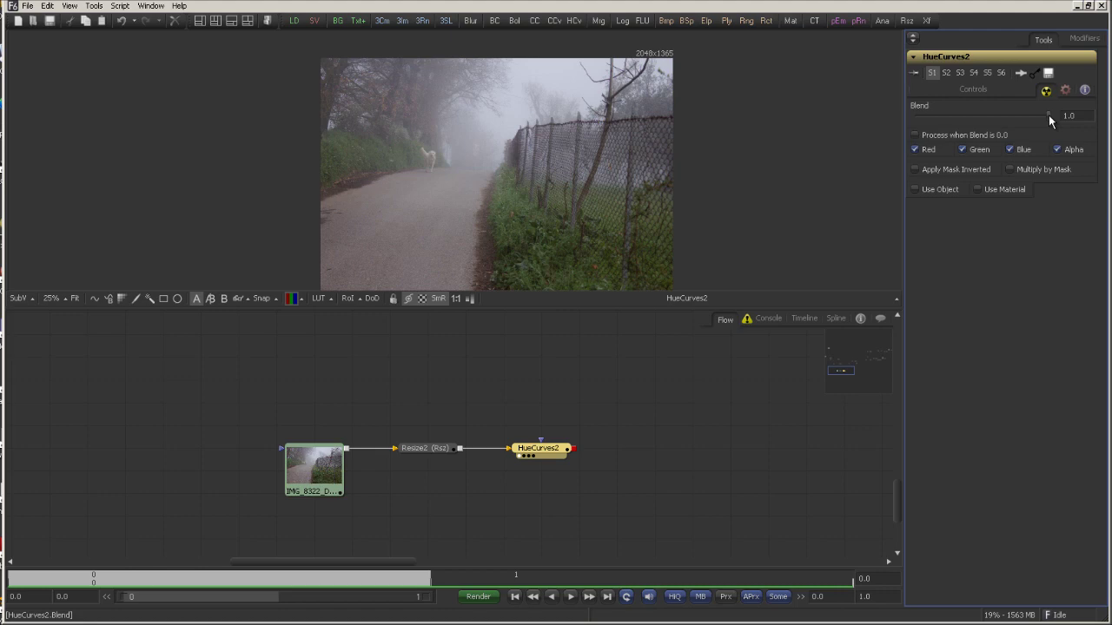
mouse_move(1048, 115)
mouse_down()
mouse_move(913, 119)
mouse_move(1063, 125)
mouse_move(1048, 120)
mouse_up()
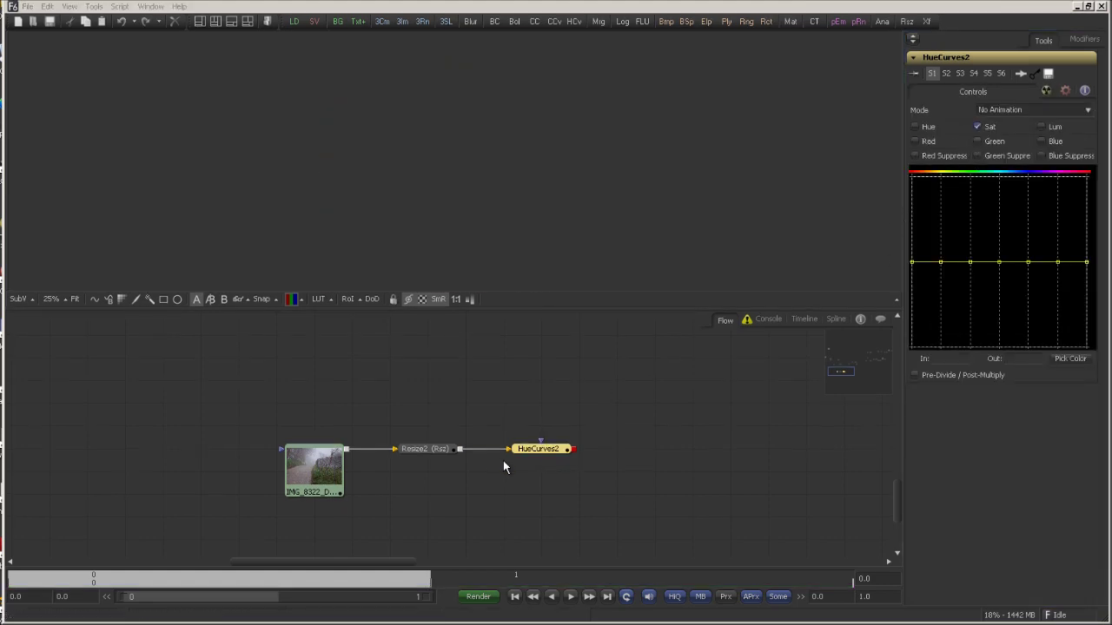
drag(532, 449, 590, 207)
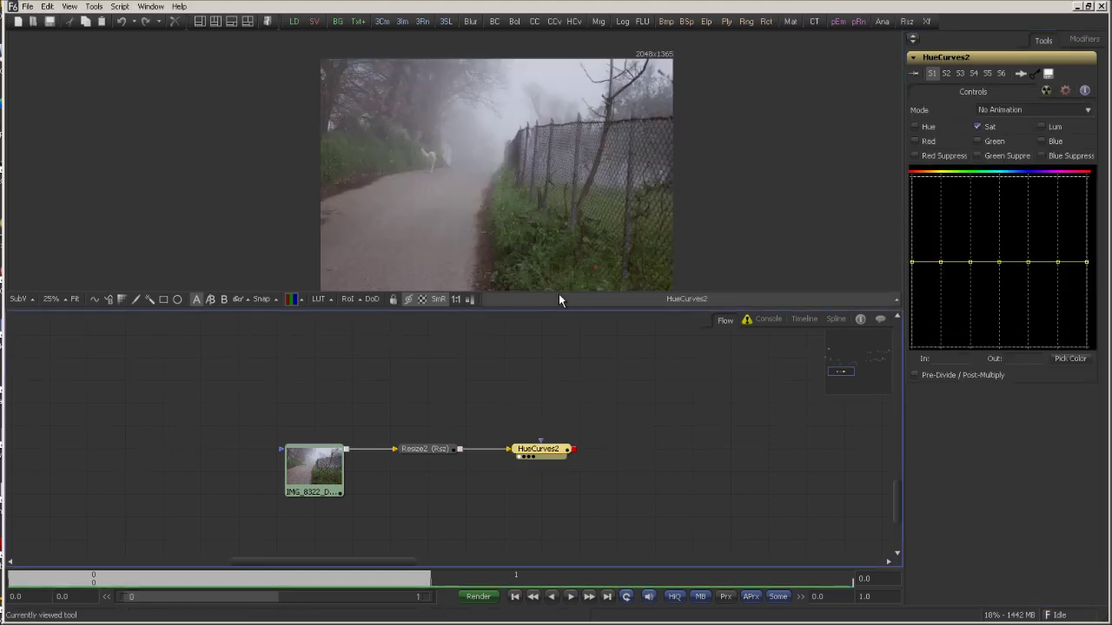
Step: Edit only the Hue curve: raise its green point to about 1.52 and add a point at about 1.33 with output about 1.28
click(977, 127)
click(914, 127)
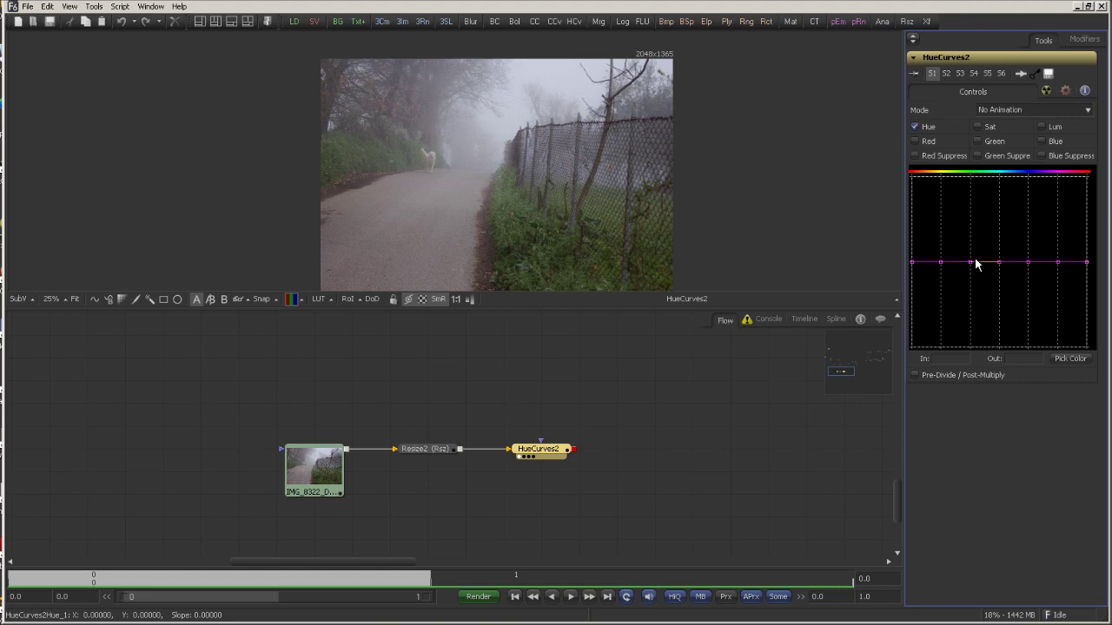
drag(971, 262, 970, 224)
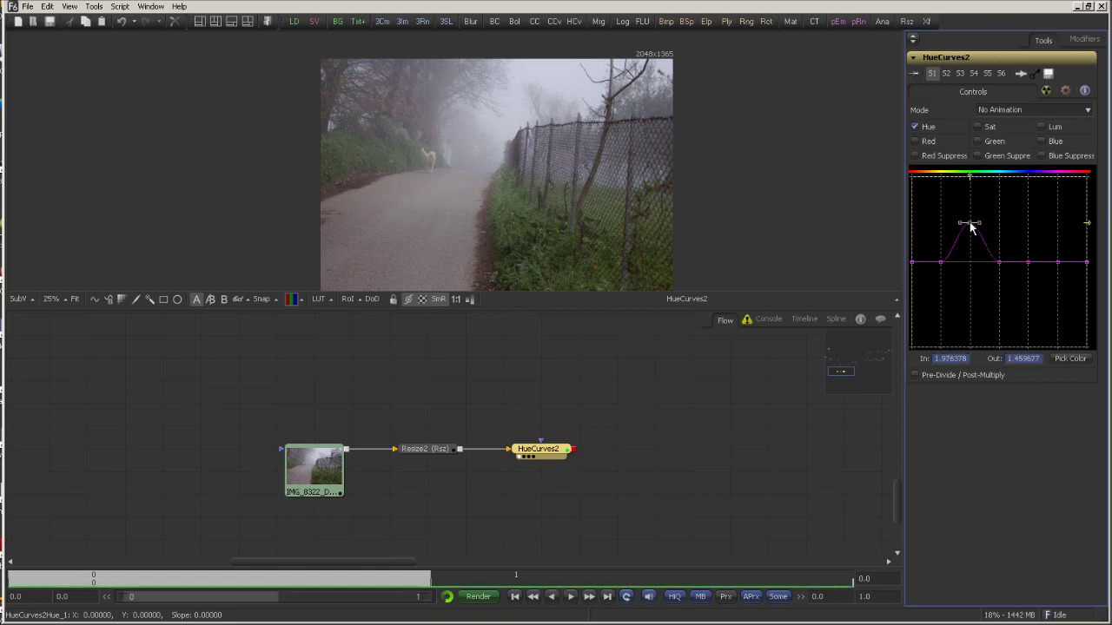
click(949, 243)
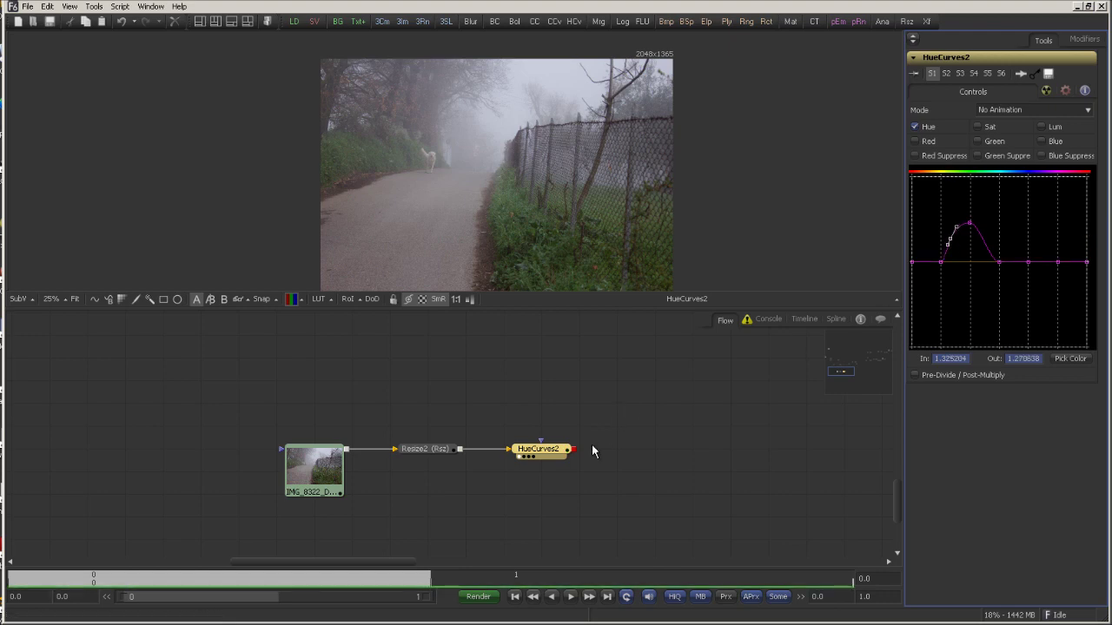
click(970, 221)
drag(971, 223, 969, 217)
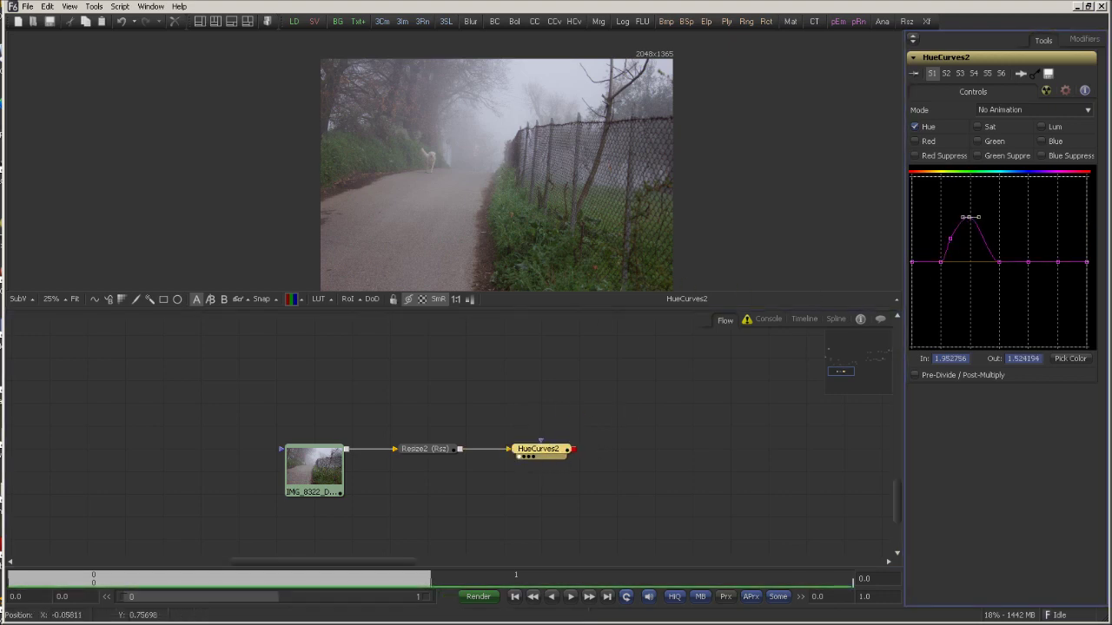
Step: Switch curve editing from Hue to Lum and pull the luminance curve down across the yellow-to-green range
click(915, 127)
click(1041, 127)
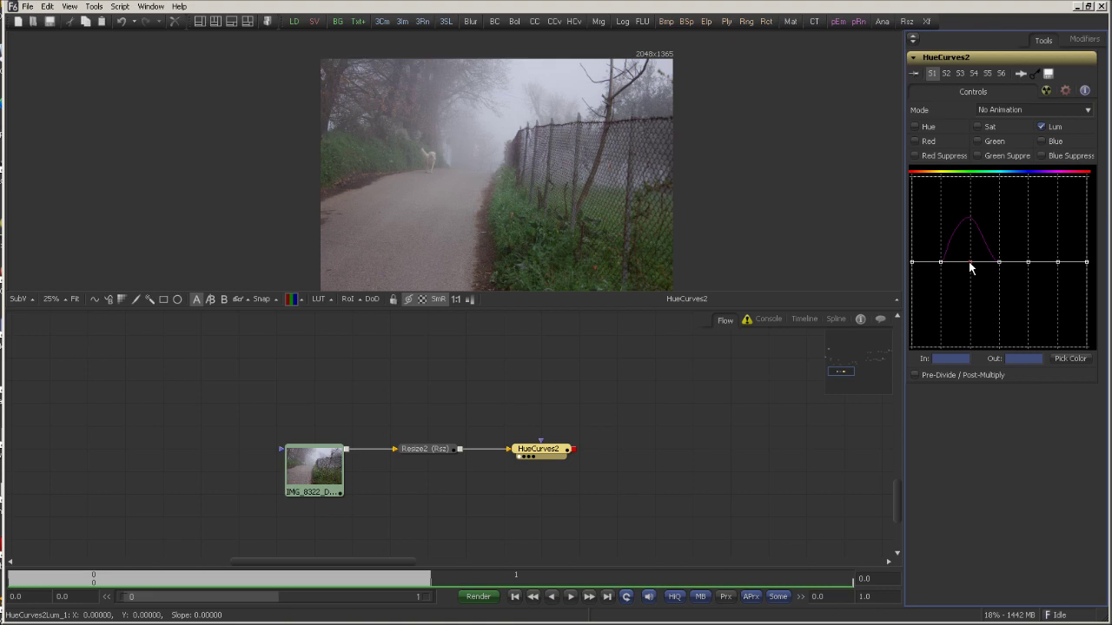
drag(966, 262, 955, 303)
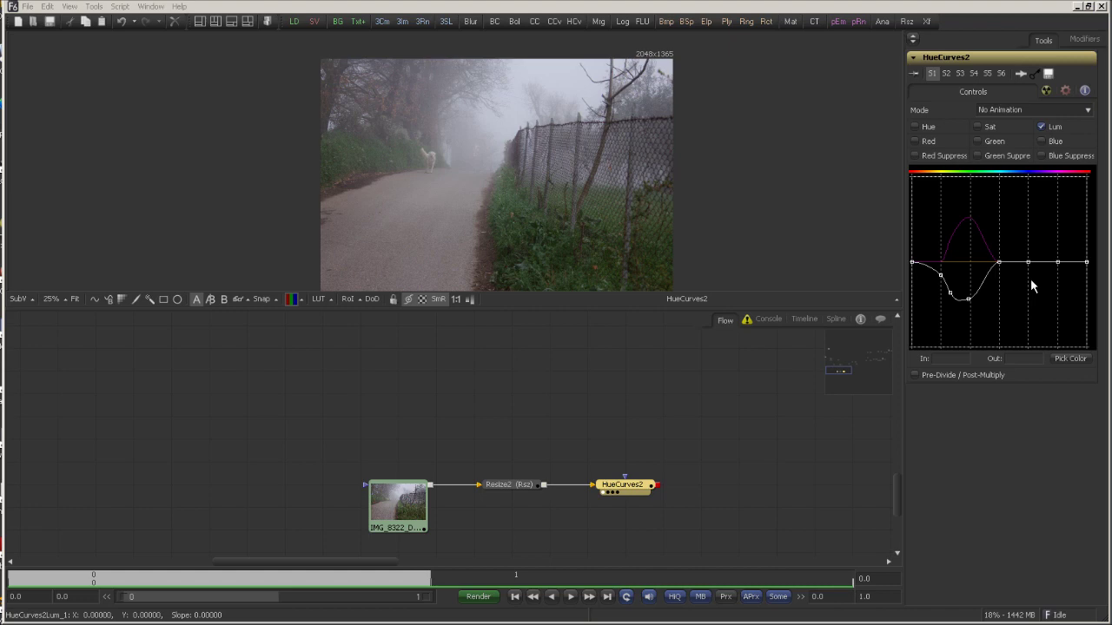
Step: Open the Spline editor, limit its list to the selected Hue Curves node, and show only the Hue curve
click(835, 320)
drag(527, 416, 644, 423)
drag(522, 473, 493, 455)
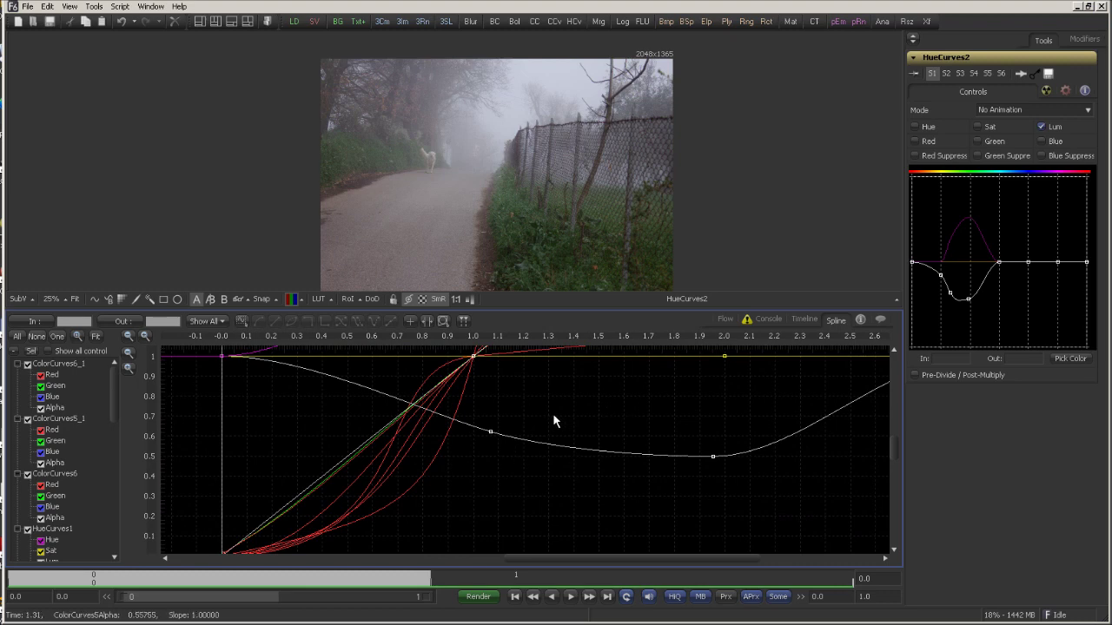
drag(553, 413, 576, 416)
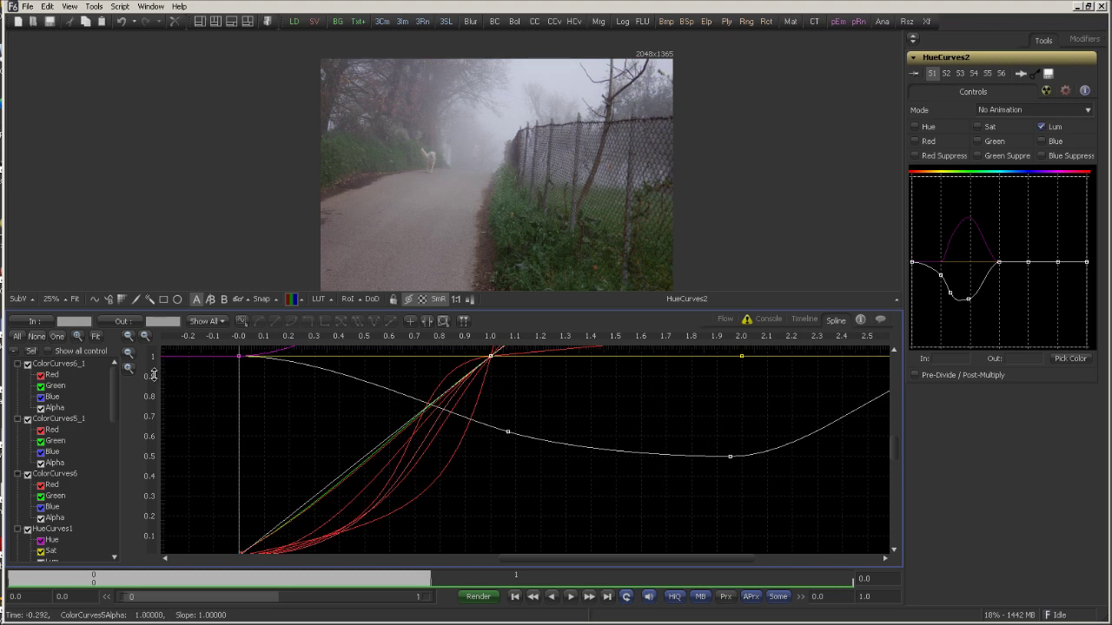
click(31, 351)
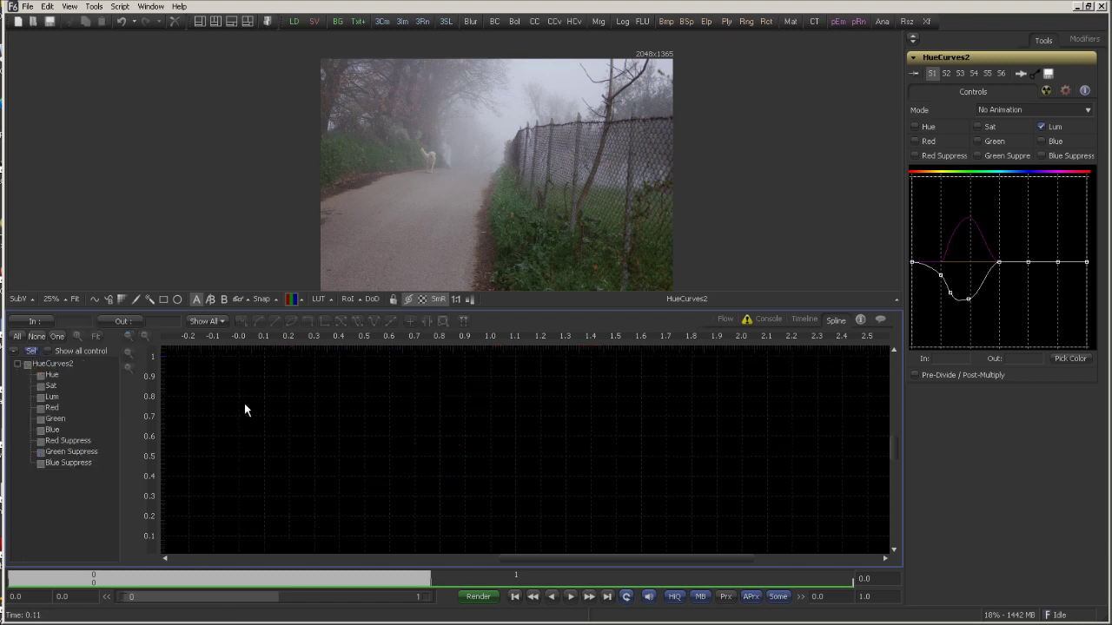
click(40, 375)
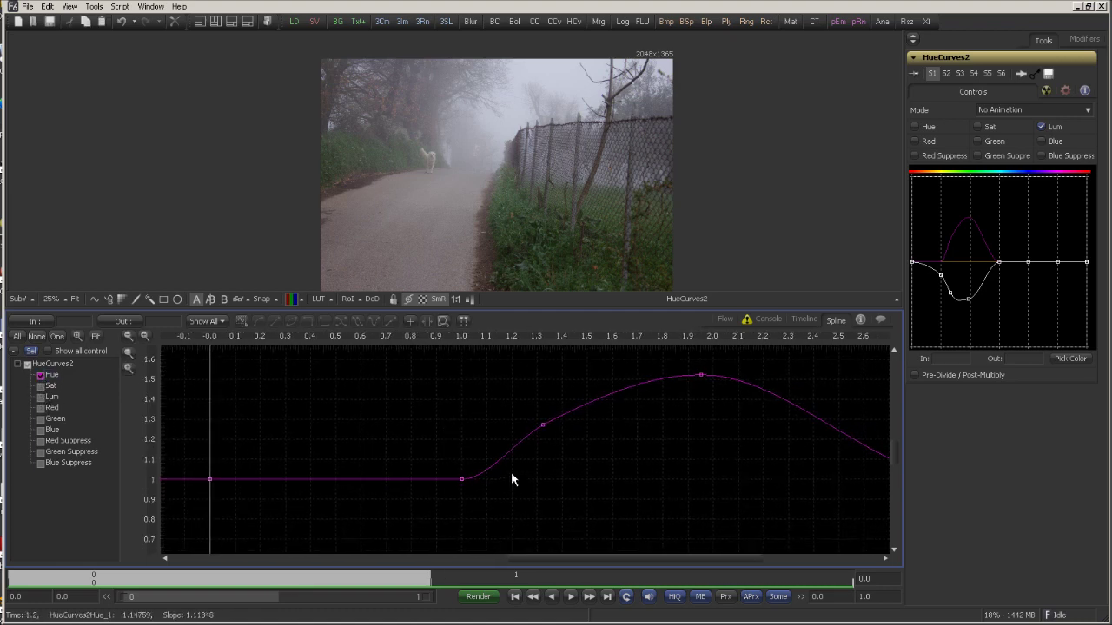
Step: Reshape the Hue curve by moving the yellow point to about 0.93, 1.26 and the next point to about 1.25, 1.54
scroll(505, 454, down, 2)
drag(504, 457, 532, 460)
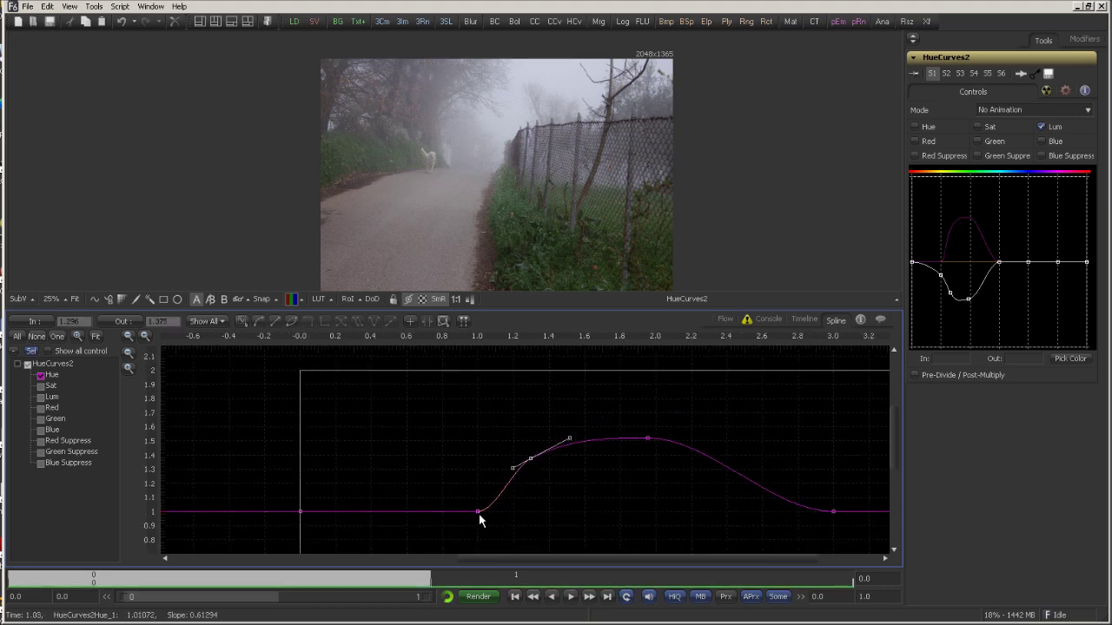
drag(478, 512, 465, 476)
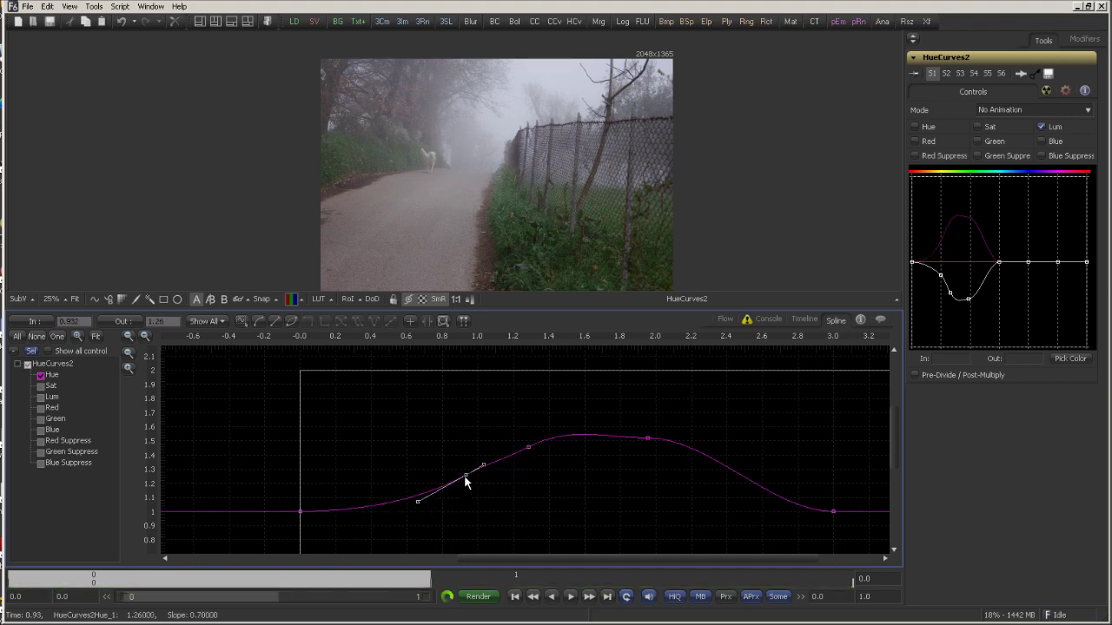
click(526, 444)
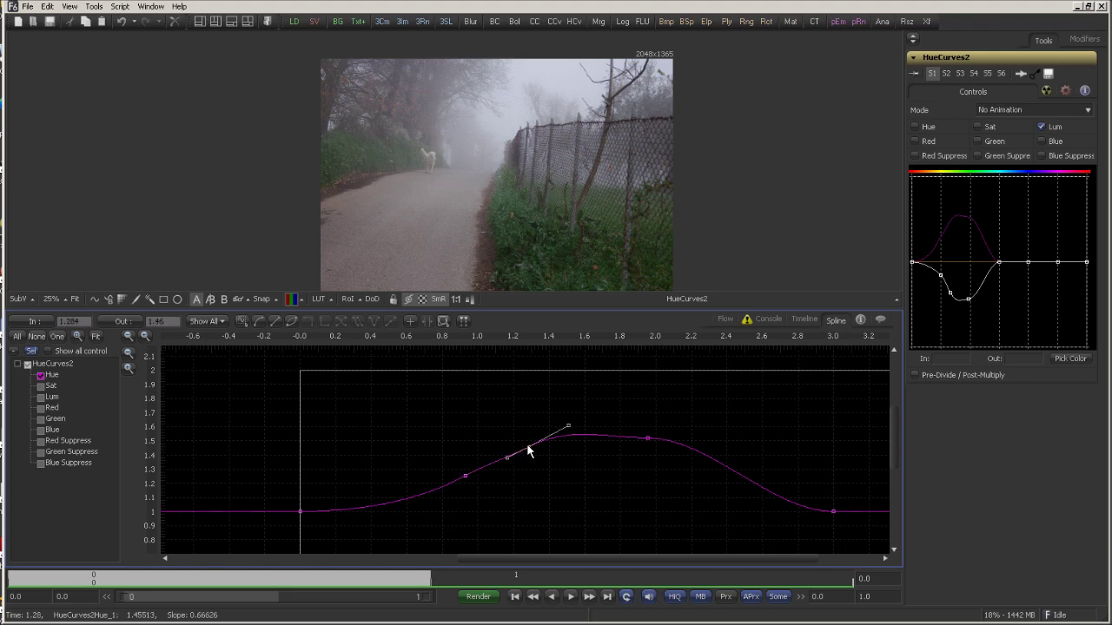
click(647, 440)
drag(606, 439, 570, 439)
scroll(602, 431, down, 2)
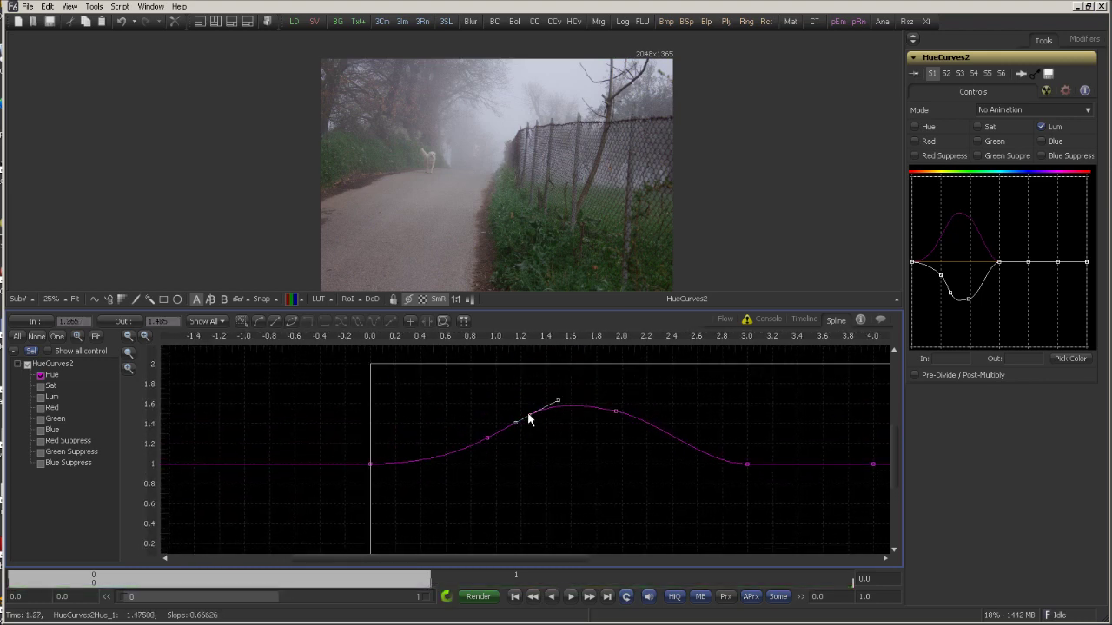
click(528, 413)
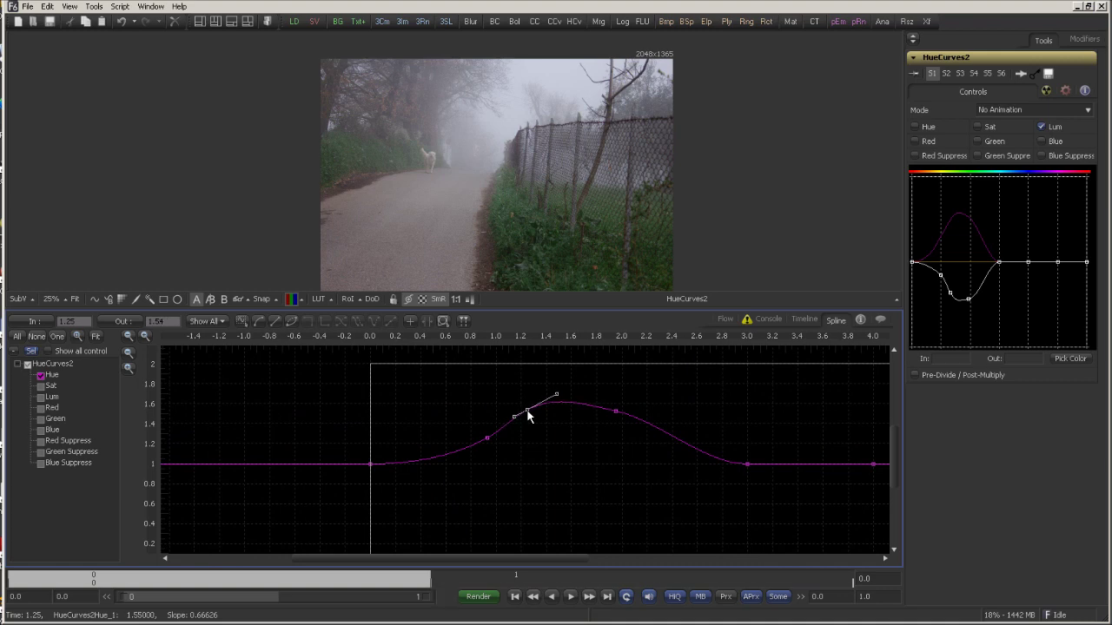
Step: Show the Lum curve and lower its yellow-to-green points, leaving the green point at about 1.93 with a 0.53 output
click(41, 397)
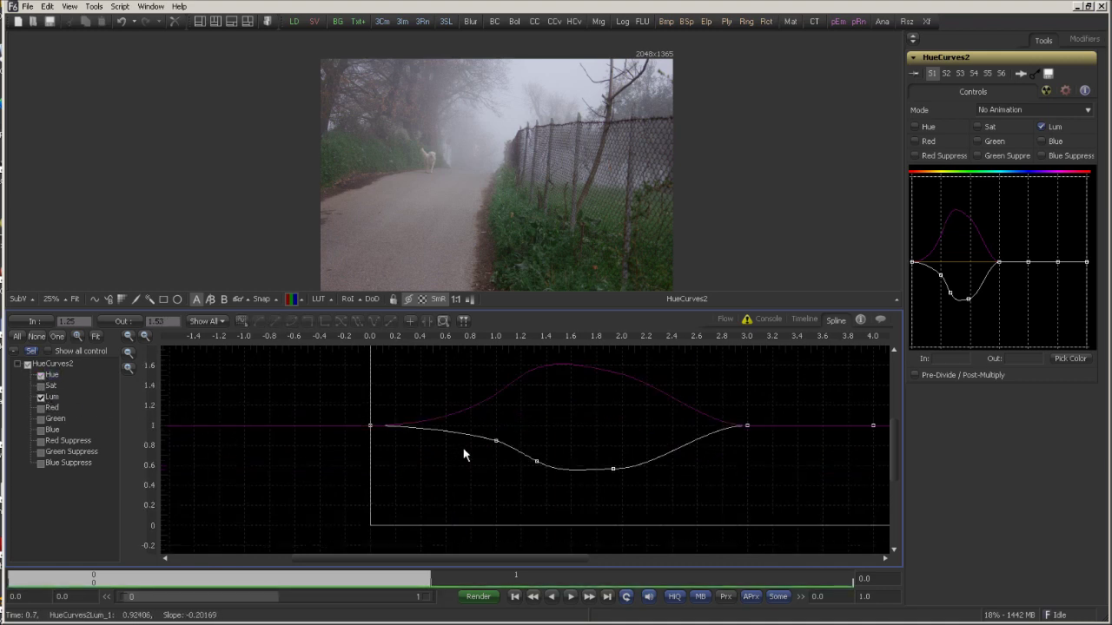
drag(492, 442, 613, 476)
click(613, 470)
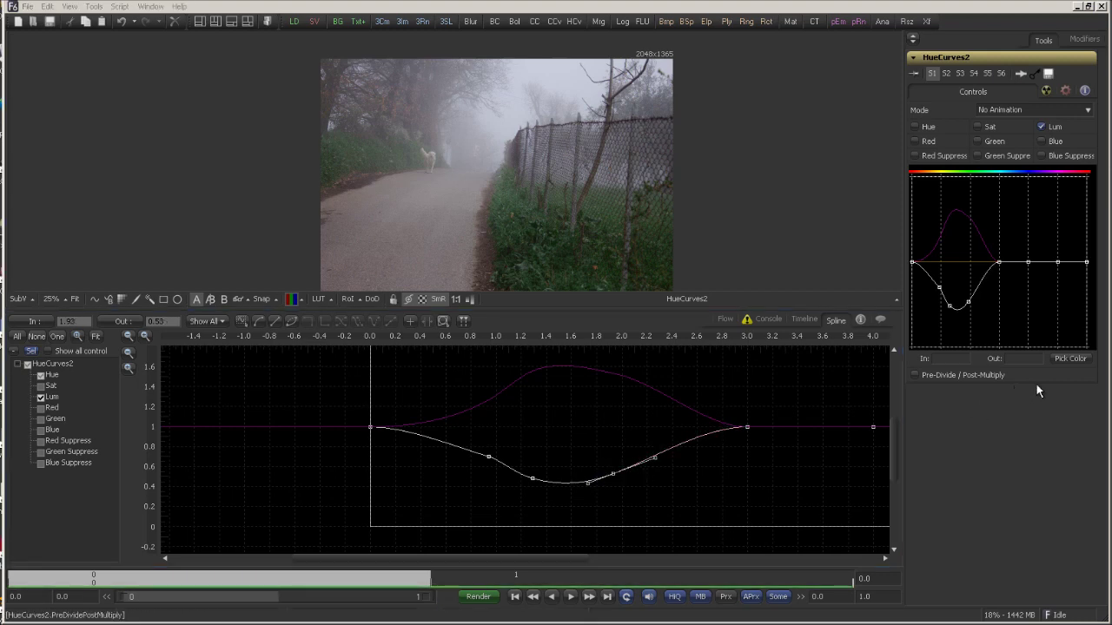
Step: Return to the flow, add a Color Curves node after the Hue Curves node, and display it in the viewer
click(727, 319)
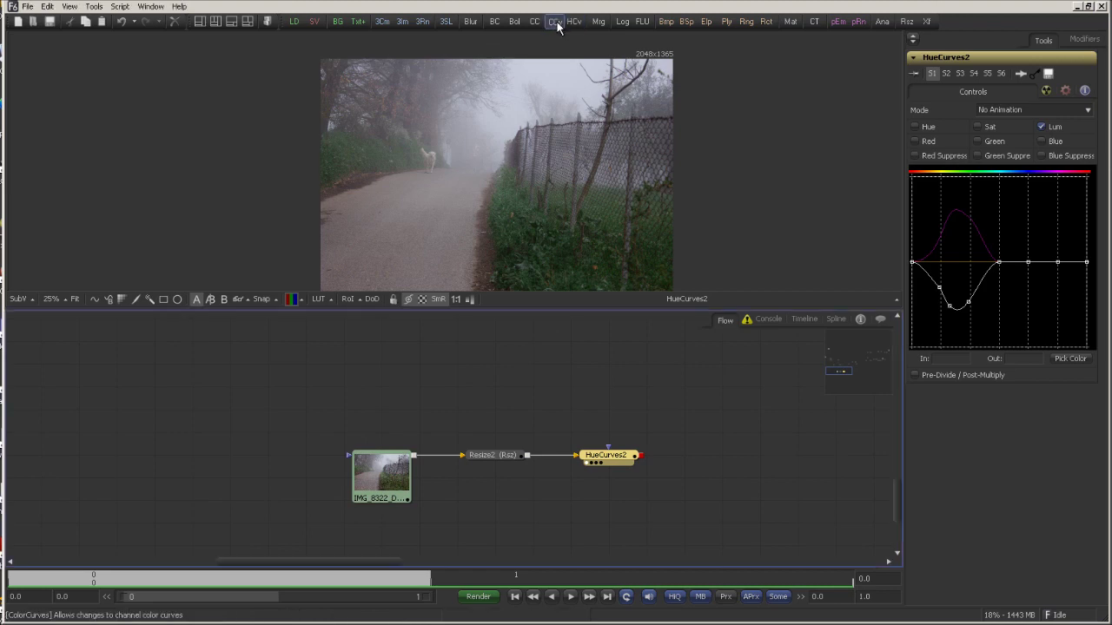
click(554, 21)
key(1)
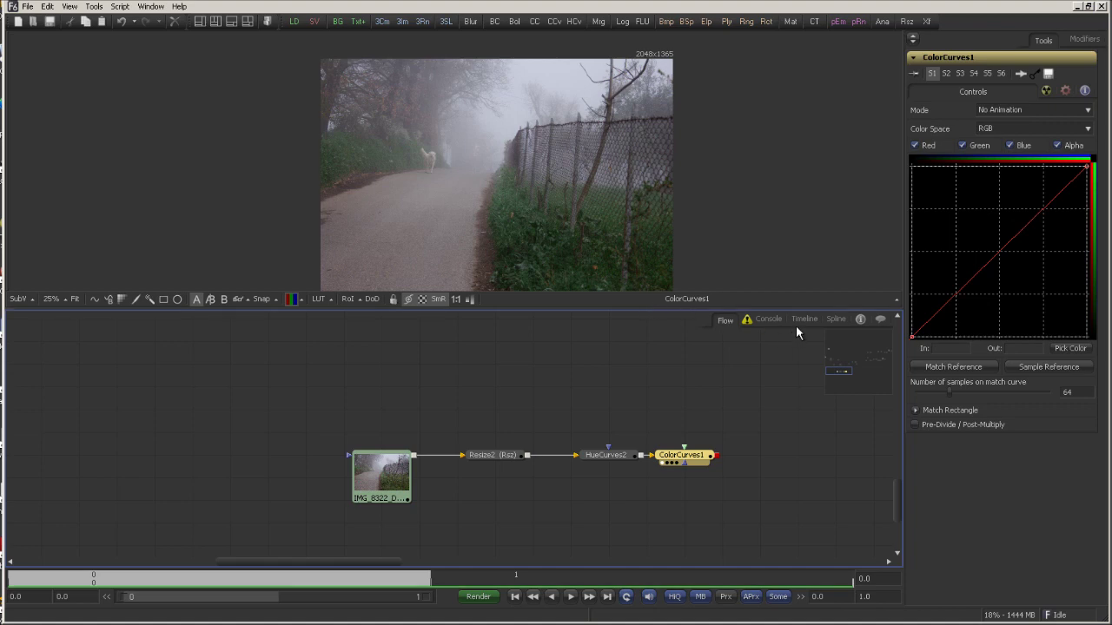
Step: In the Spline editor, hide the Blue and Alpha curves and lower the Red curve's origin handle to about 0.39, 0.29
click(835, 319)
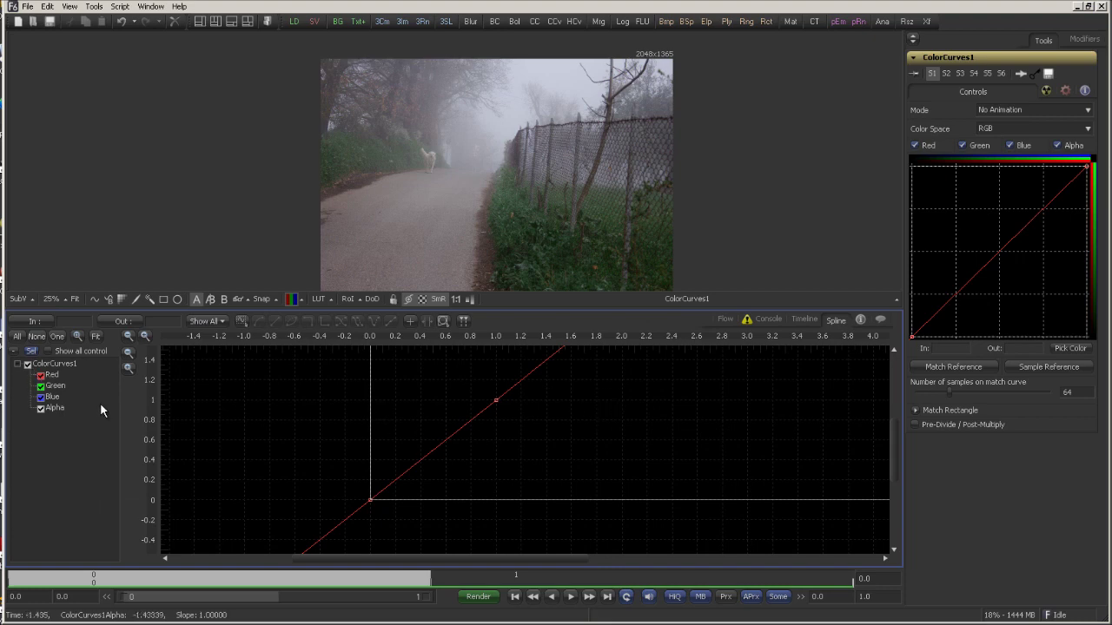
click(41, 397)
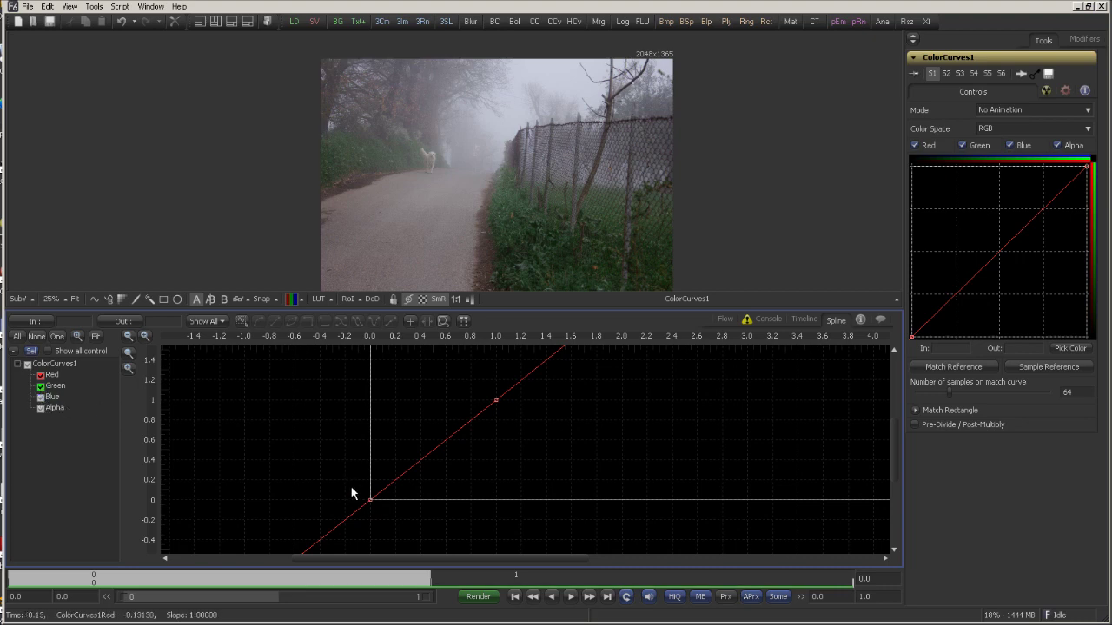
click(420, 468)
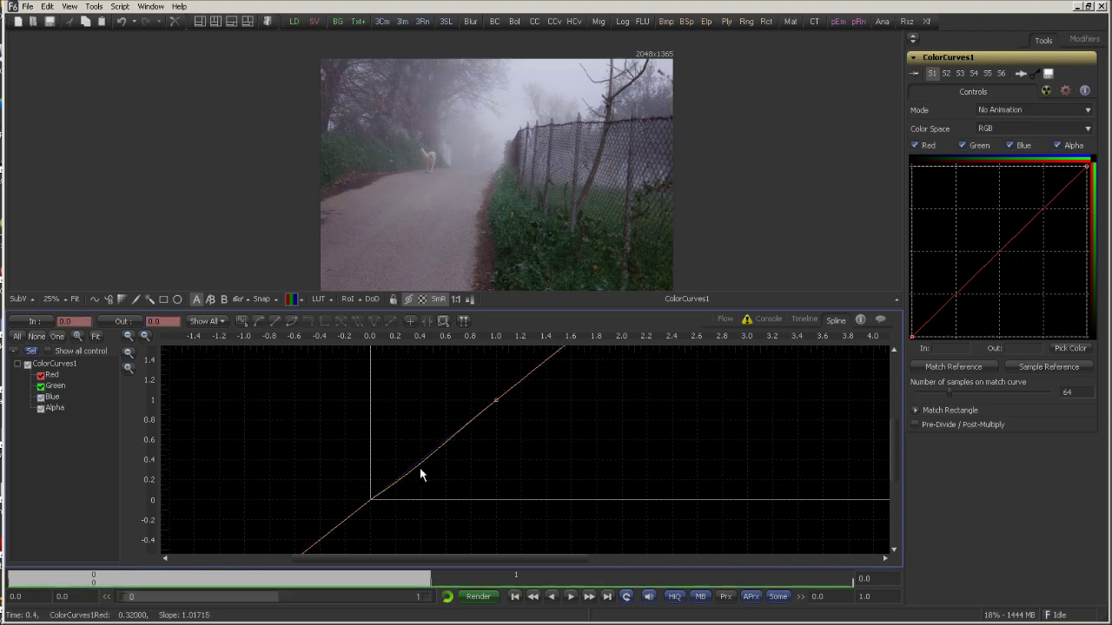
drag(420, 468, 405, 478)
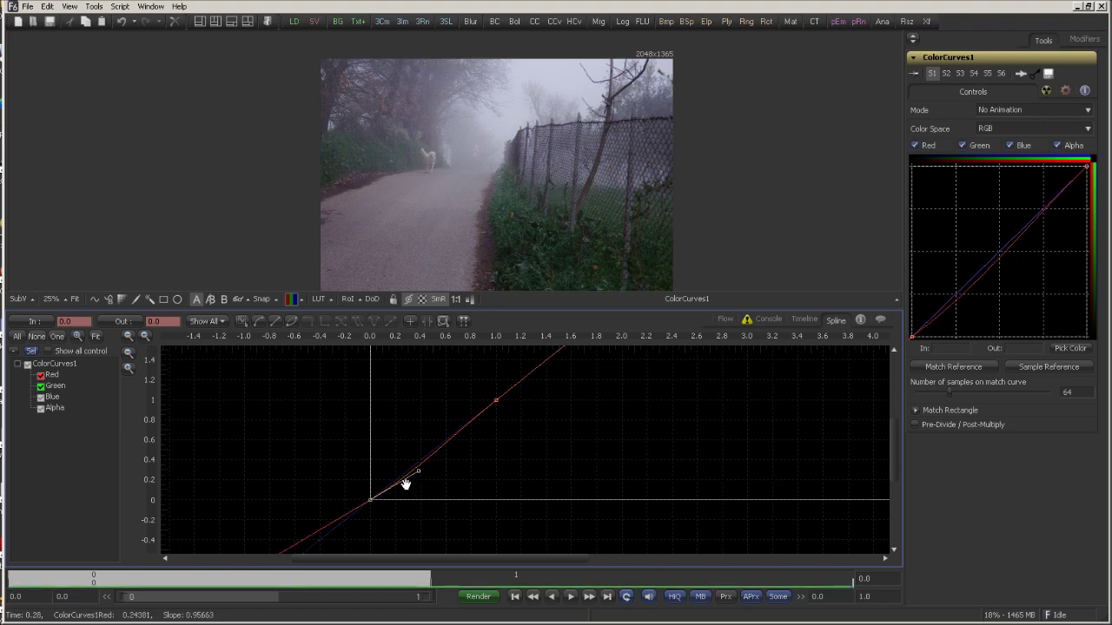
scroll(403, 479, up, 5)
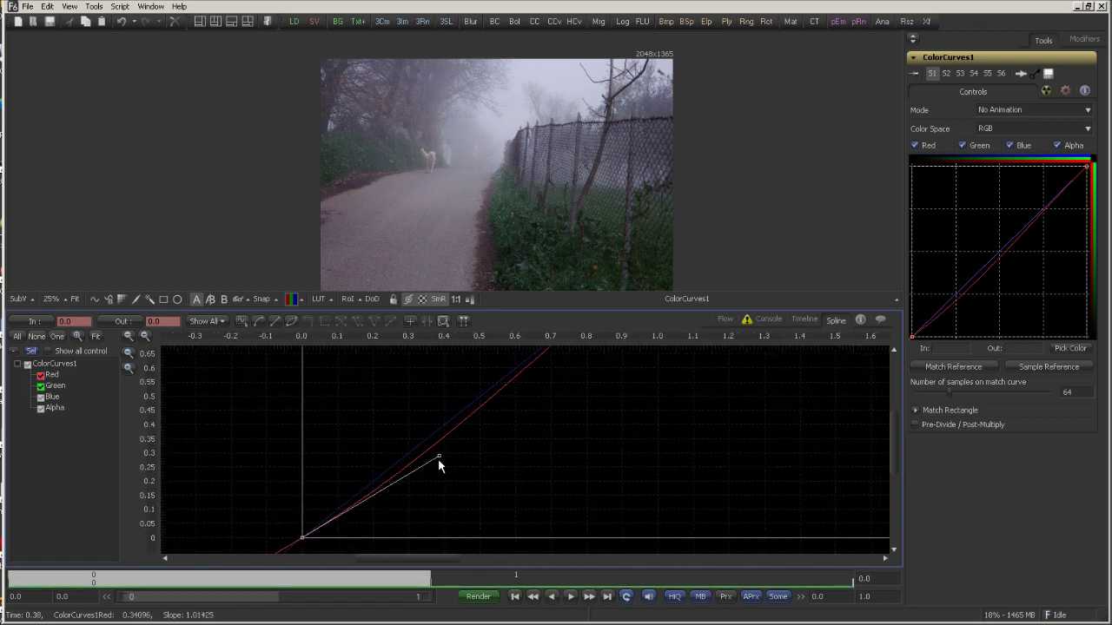
click(438, 462)
click(437, 462)
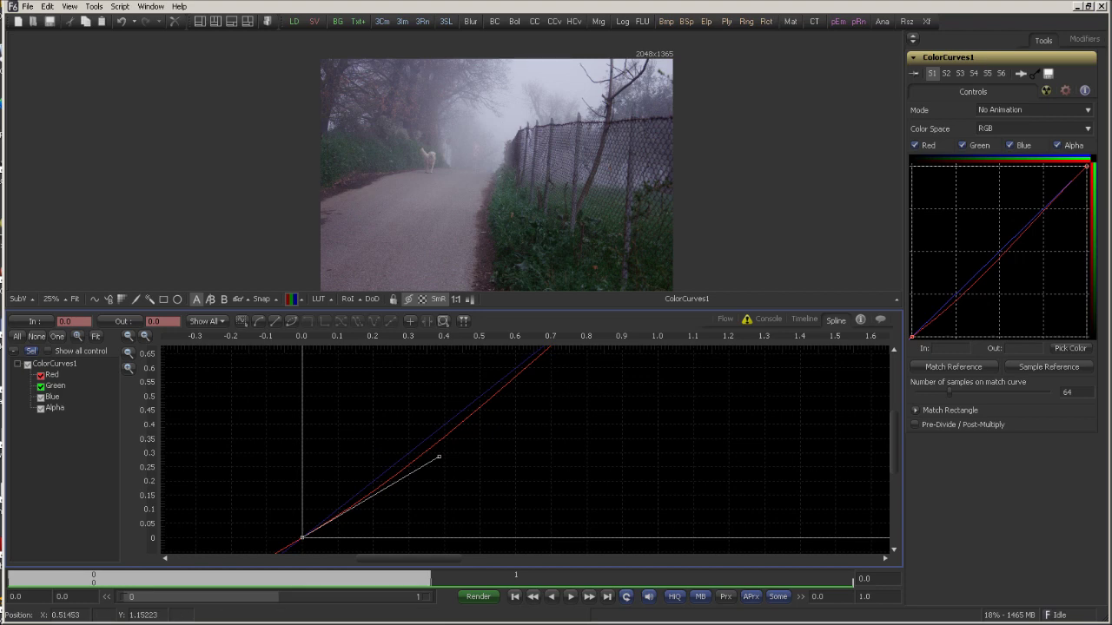
Step: Refine the Red curve's origin handle to about 0.37, 0.29, and lower the Green curve's origin handle to about 0.37, 0.30
drag(316, 511, 293, 551)
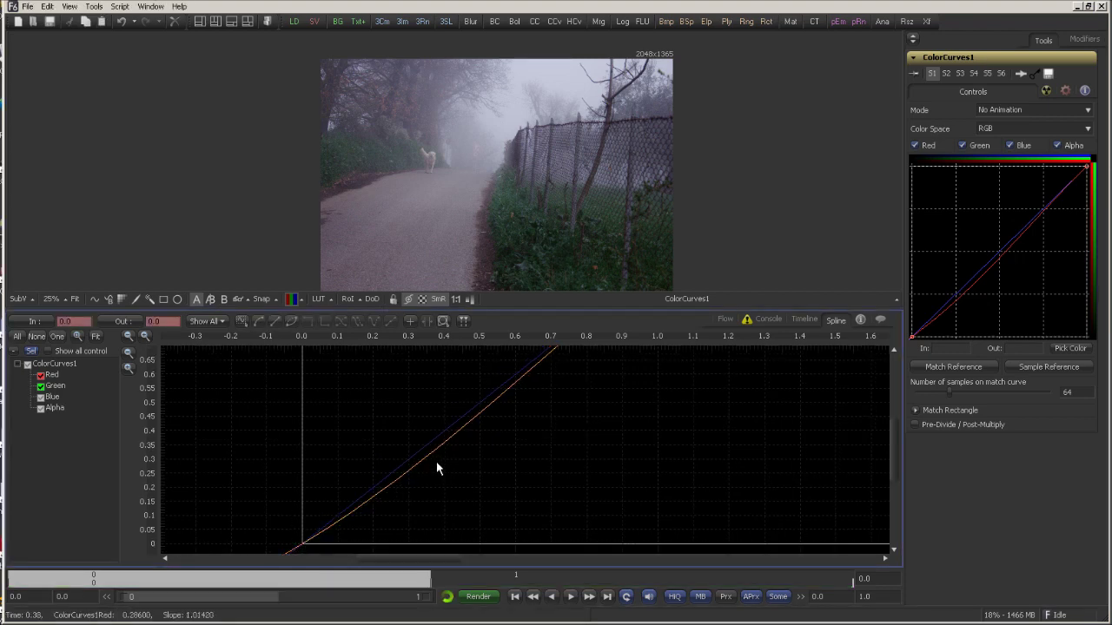
click(434, 460)
click(434, 460)
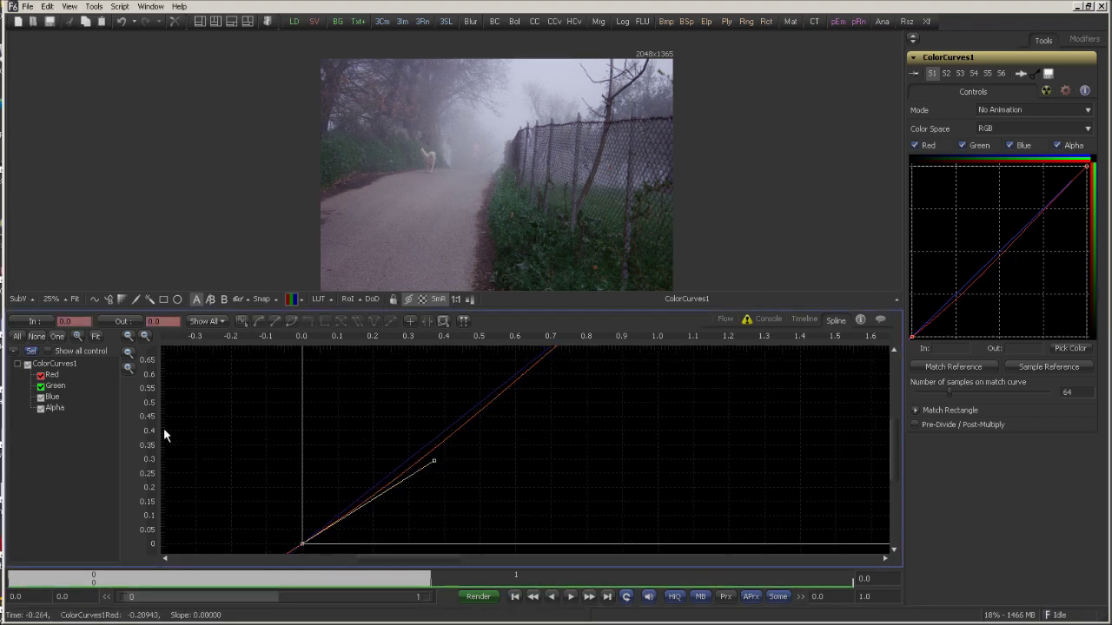
click(433, 460)
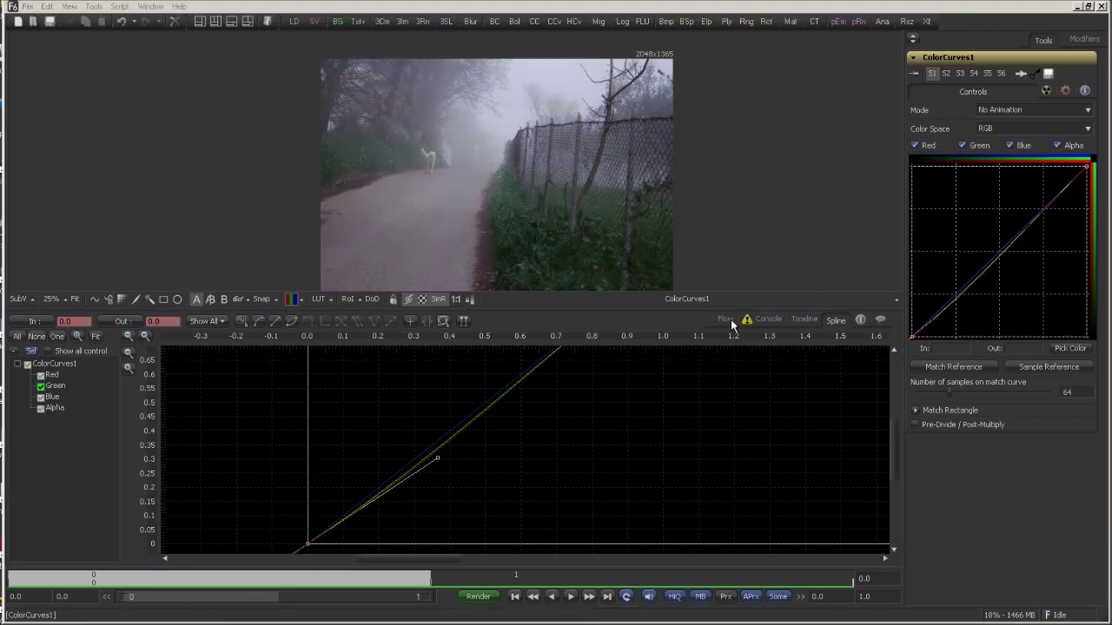
Step: Return to the flow and add a Merge node with the first Color Curves output as its background
click(724, 319)
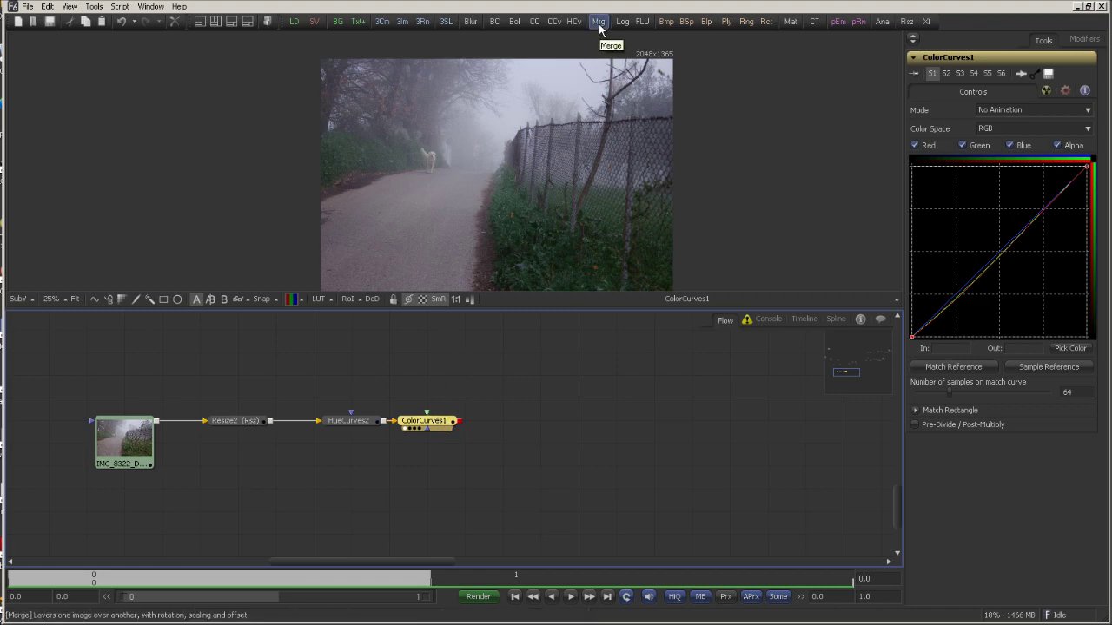
drag(599, 28, 612, 421)
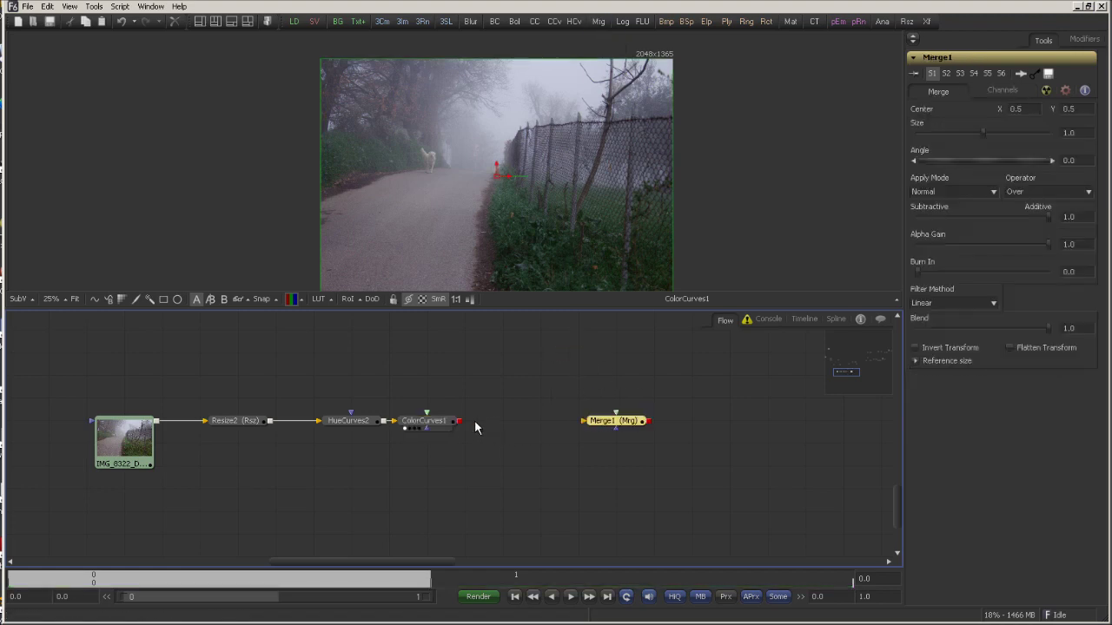
drag(459, 421, 593, 425)
drag(540, 385, 532, 413)
click(511, 379)
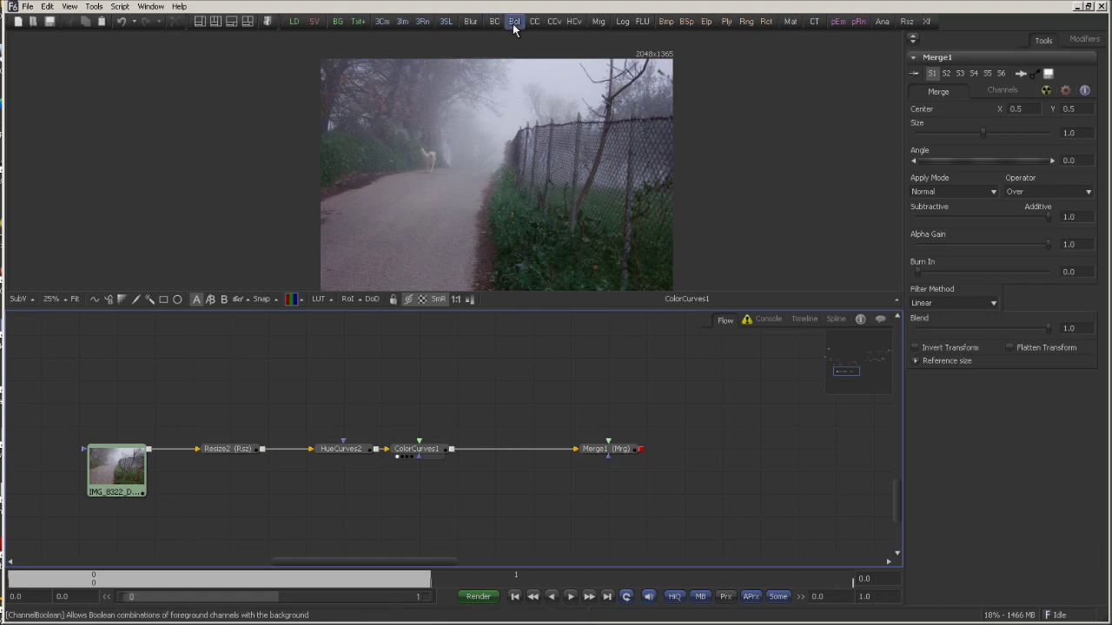
Step: Add a Blur node and a second Color Curves node above the main chain, branching the new Color Curves from the first and viewing it
drag(477, 26, 585, 380)
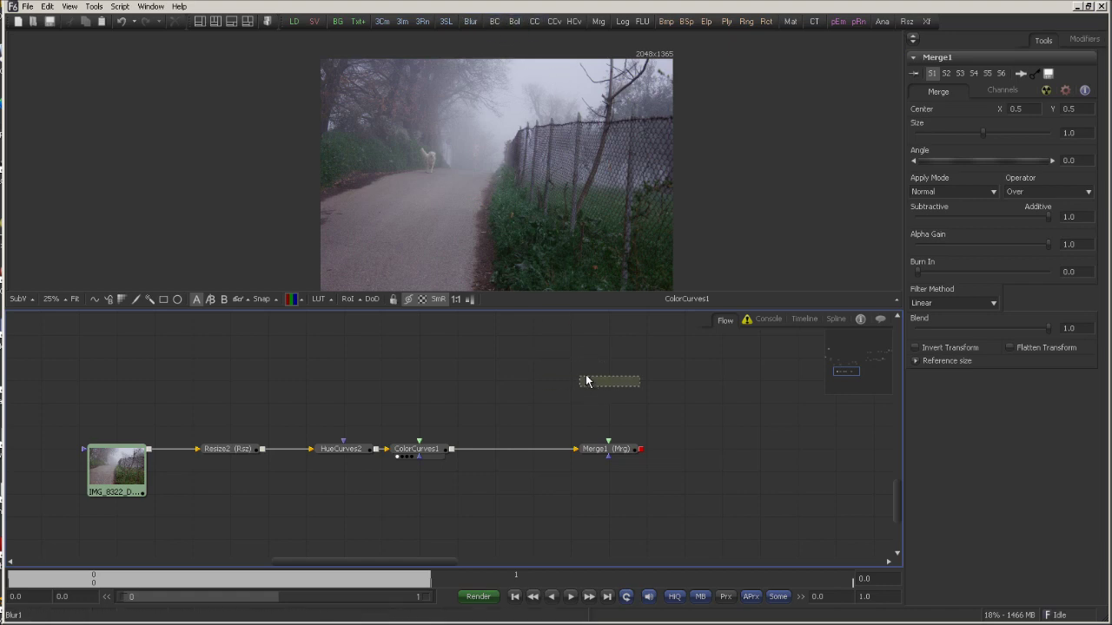
drag(551, 25, 493, 403)
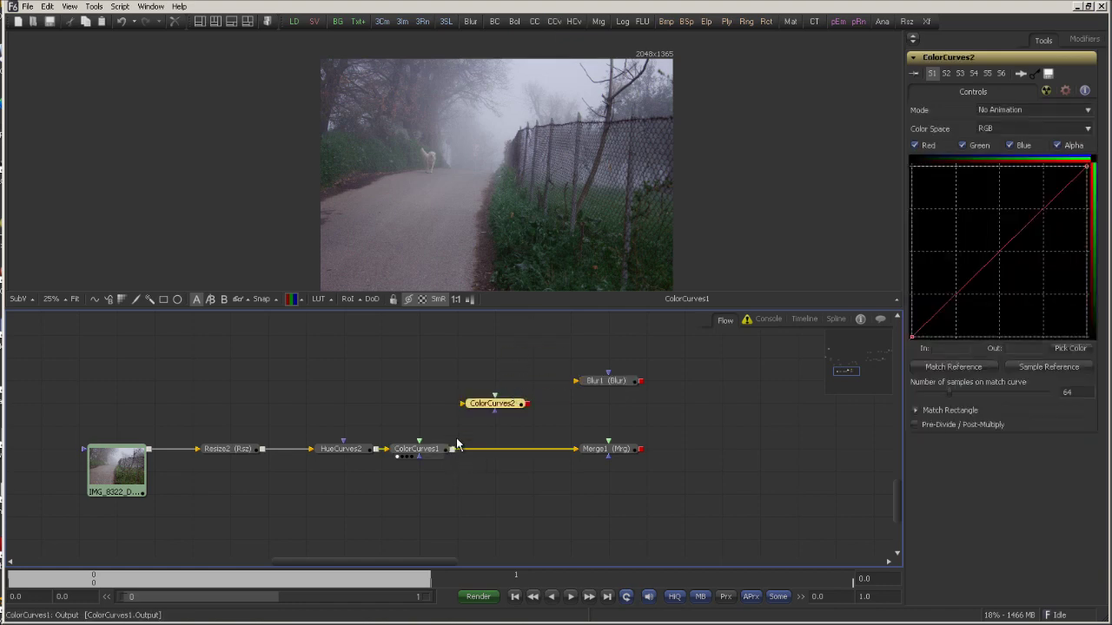
drag(457, 444, 539, 187)
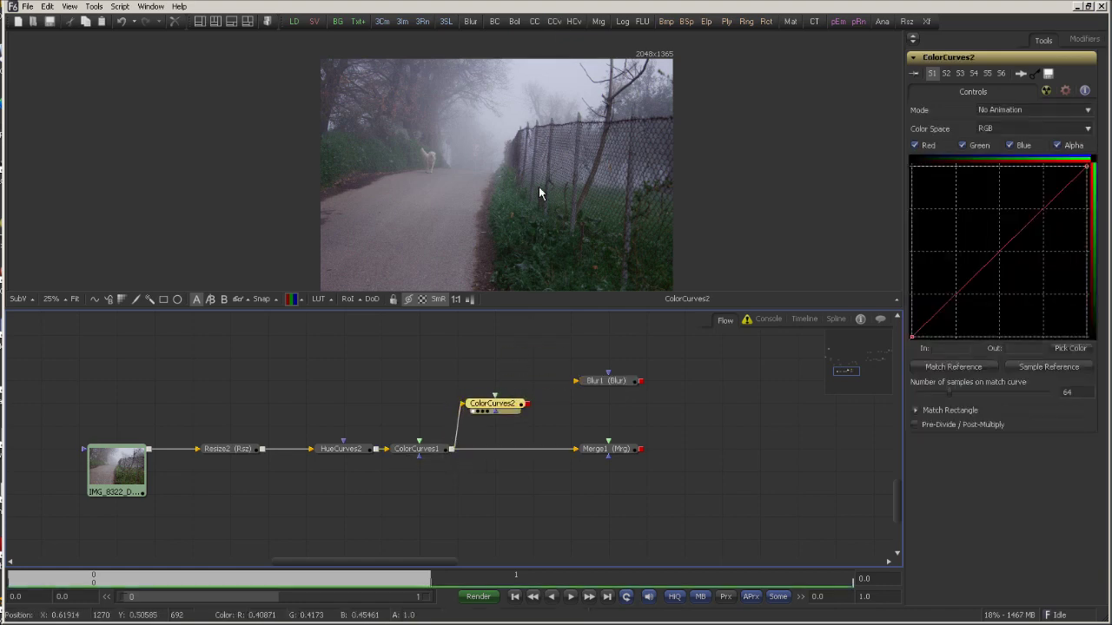
Step: Exclude Alpha from the second Color Curves and shape an S-curve that raises the highlights and lowers the shadows
click(1057, 146)
key(minus)
drag(1031, 179, 1073, 208)
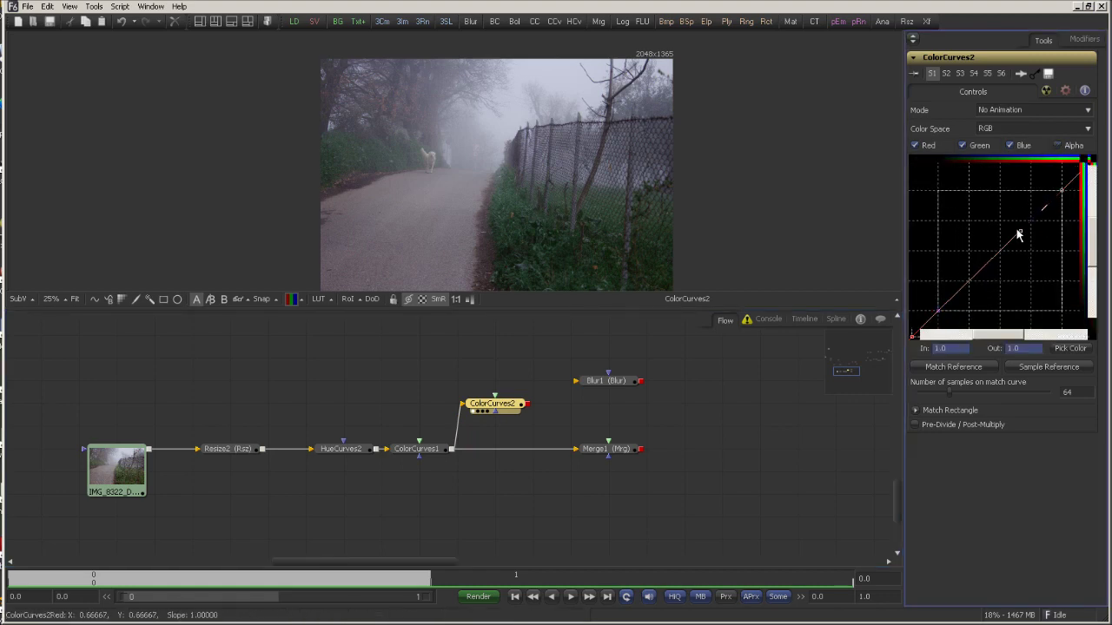
drag(1019, 232, 996, 203)
click(938, 310)
drag(978, 271, 1013, 301)
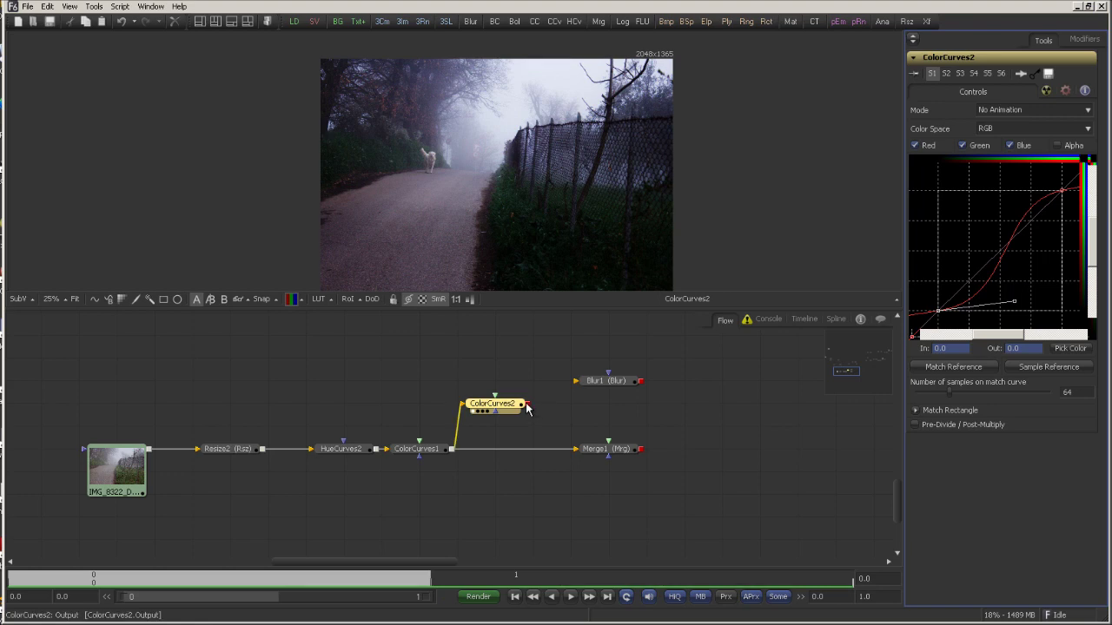
Step: Connect the second Color Curves to the Blur node, view it, and set the Blur Size to 86.3874
drag(526, 407, 608, 382)
click(612, 384)
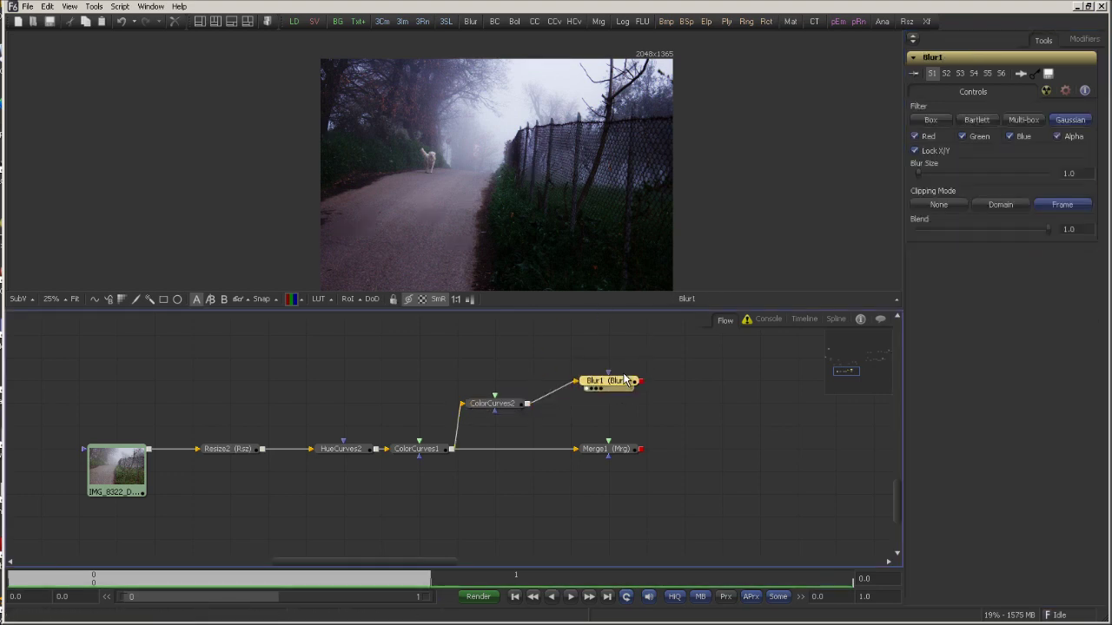
drag(918, 174, 1030, 173)
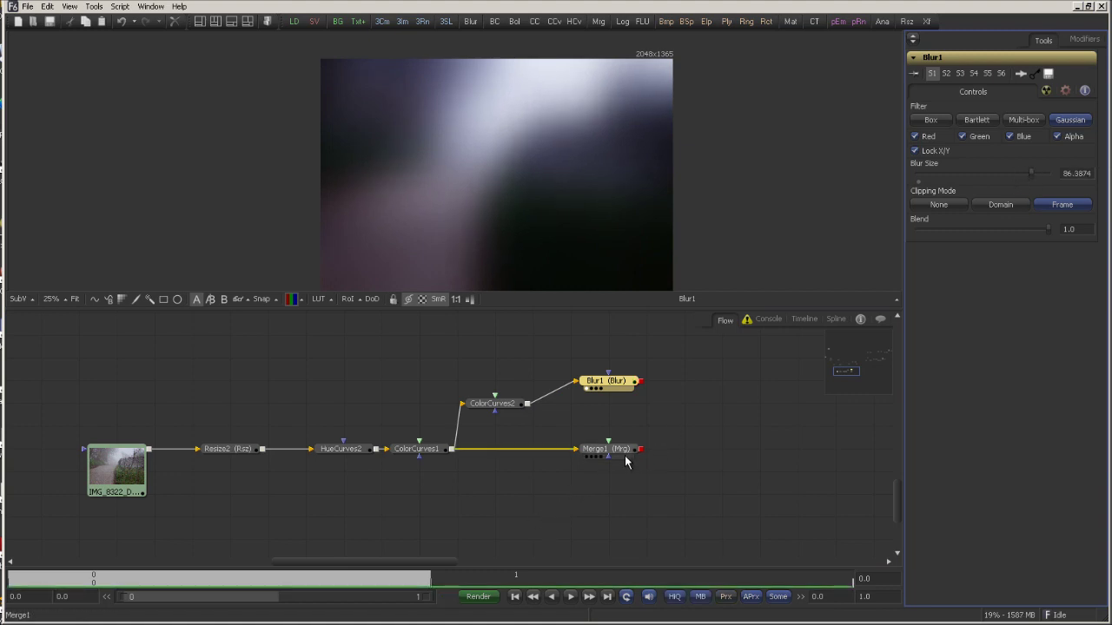
Step: Feed the Blur into the Merge node's foreground, view the Merge, and use Soft Light mode with a Blend of 0.62303
drag(625, 461, 664, 460)
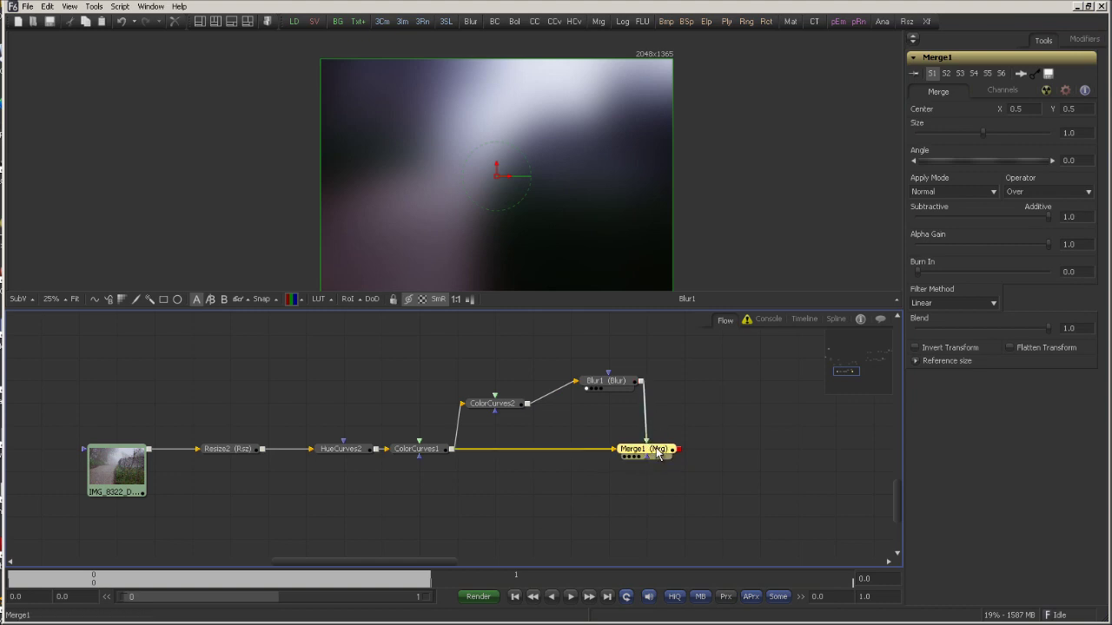
key(1)
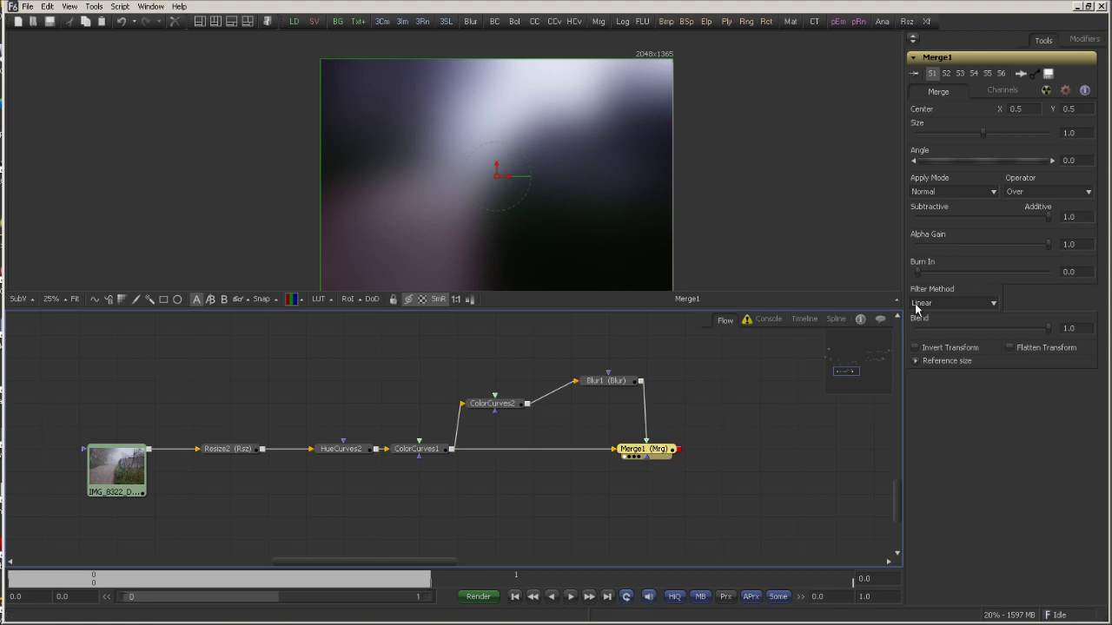
click(955, 190)
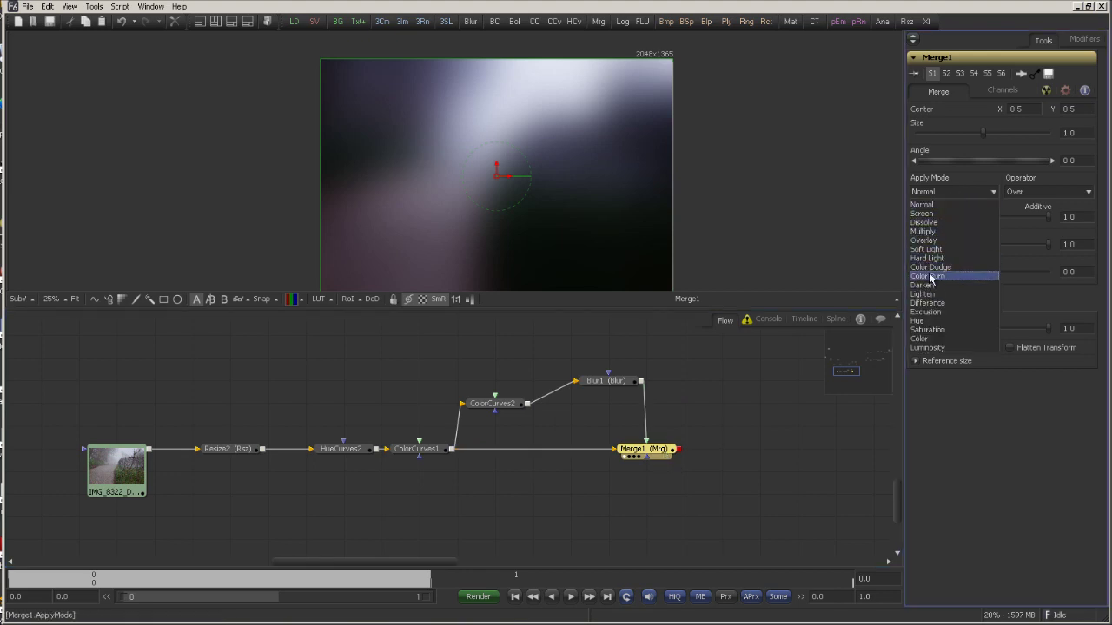
click(930, 251)
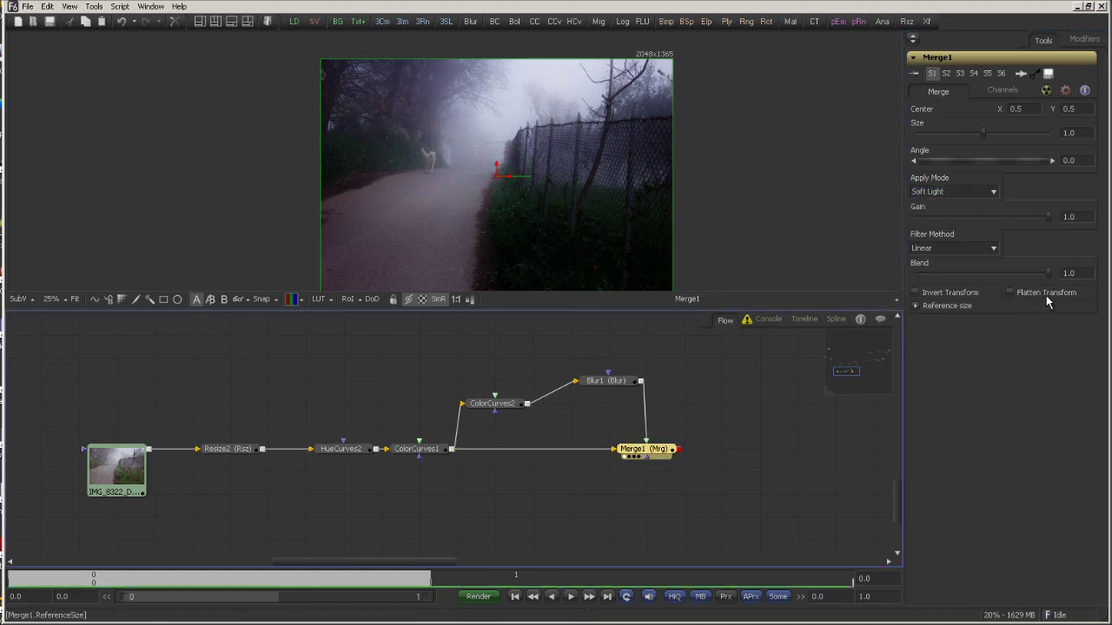
drag(1044, 275, 997, 274)
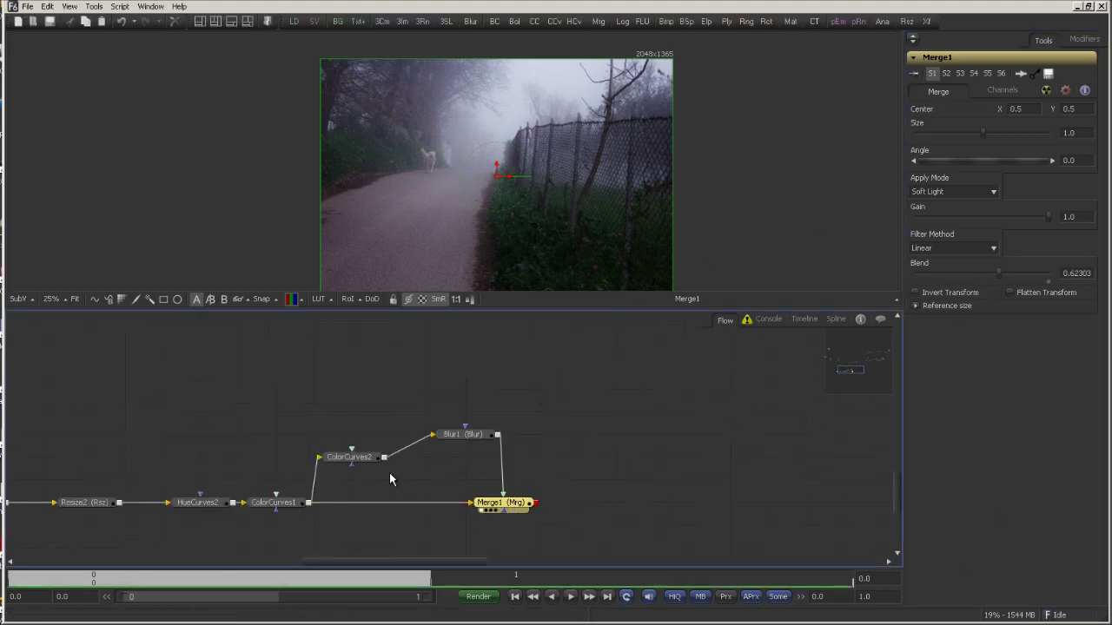
Step: View the Blur node and extend the second Color Curves' shadow handle to darken the shadows further
click(359, 460)
drag(463, 434, 527, 156)
click(967, 265)
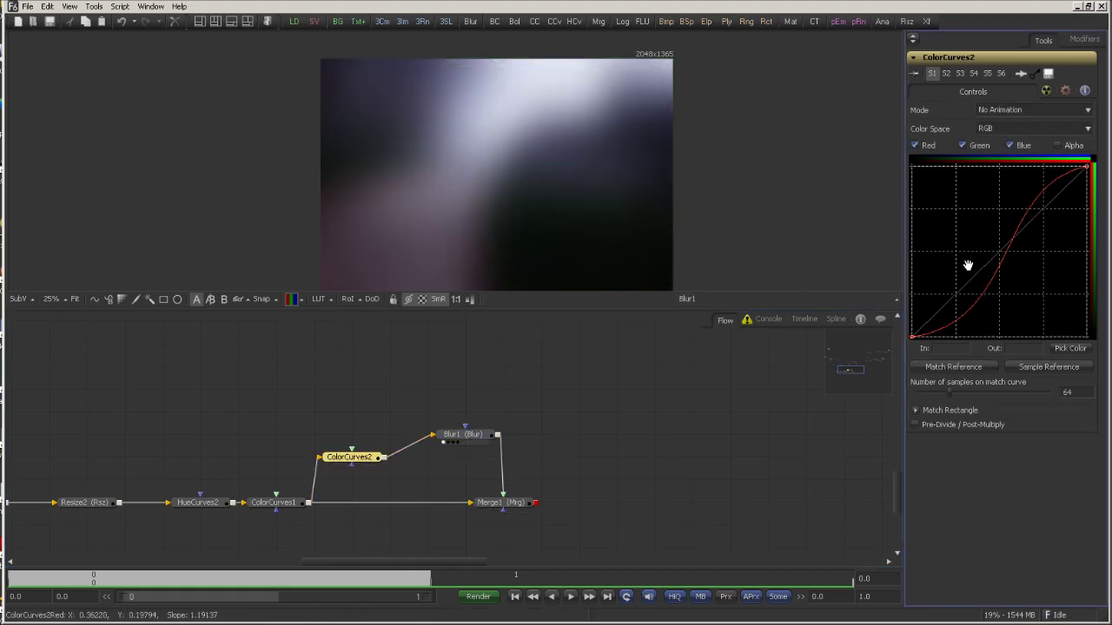
drag(974, 300, 904, 321)
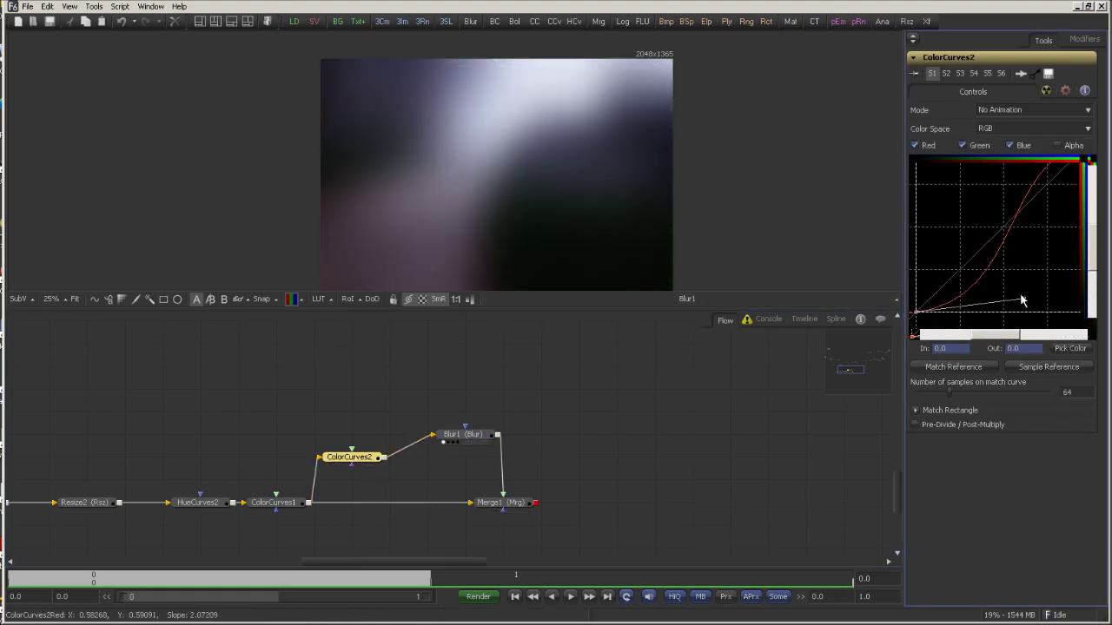
drag(1022, 296, 1050, 301)
drag(984, 262, 975, 287)
scroll(971, 294, down, 1)
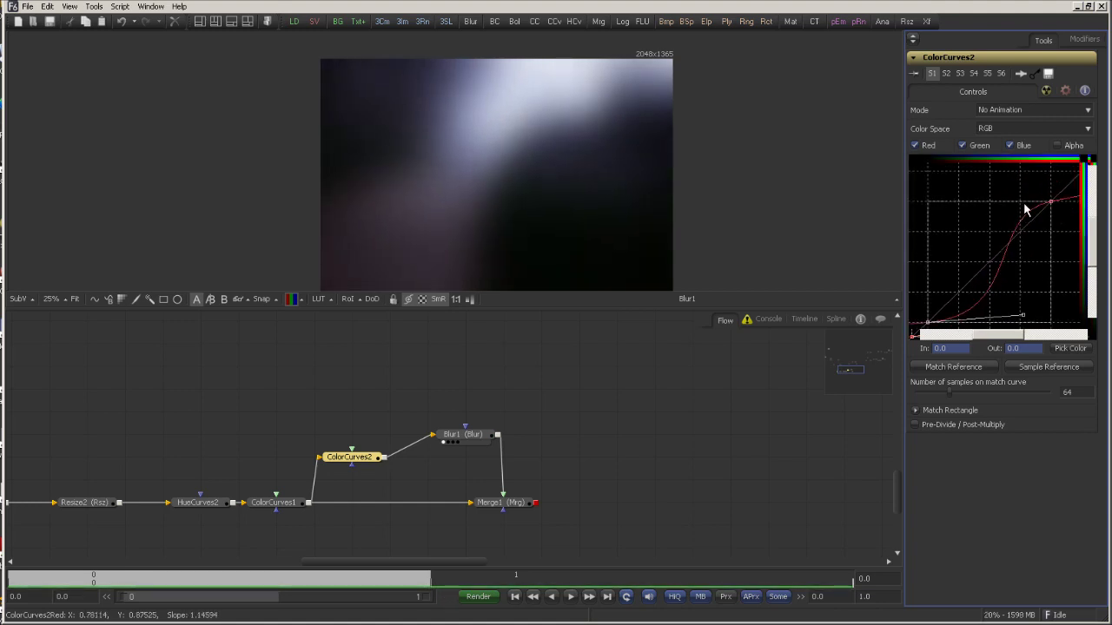
Step: Extend the curve's highlight handle, add a shadow point at about 0.427, 0.166, and display the Merge node again
click(1049, 201)
drag(986, 216, 969, 211)
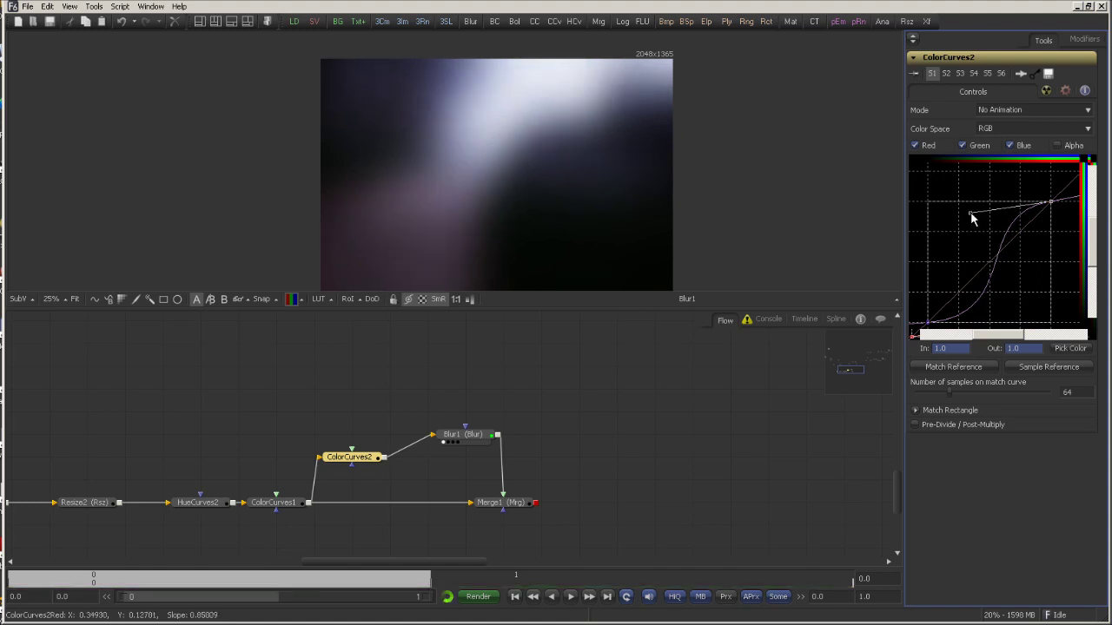
click(980, 306)
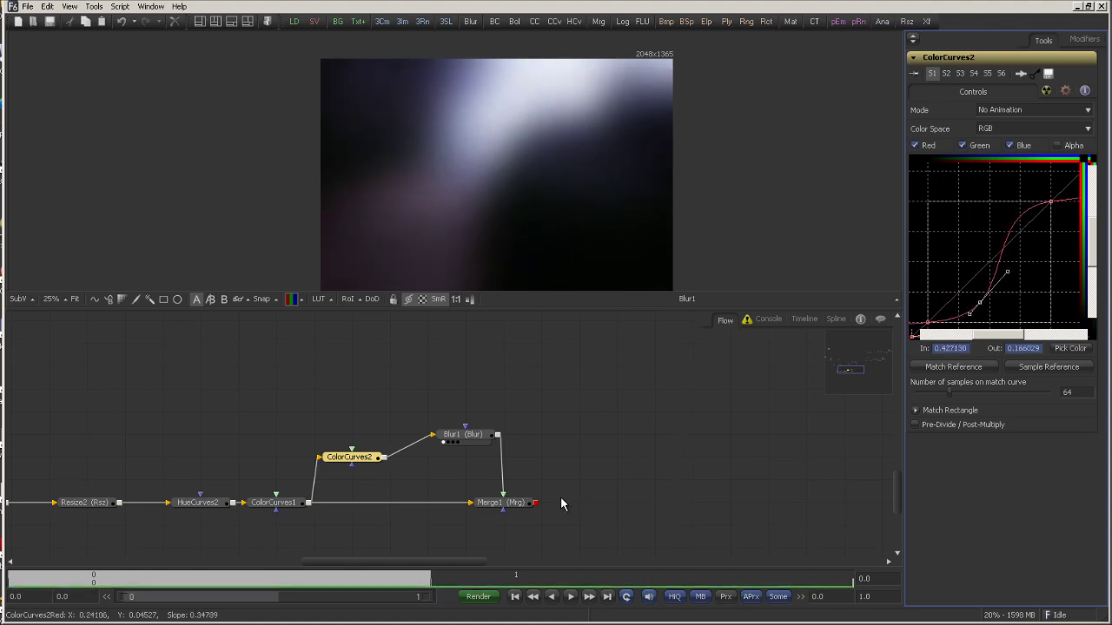
drag(511, 502, 538, 142)
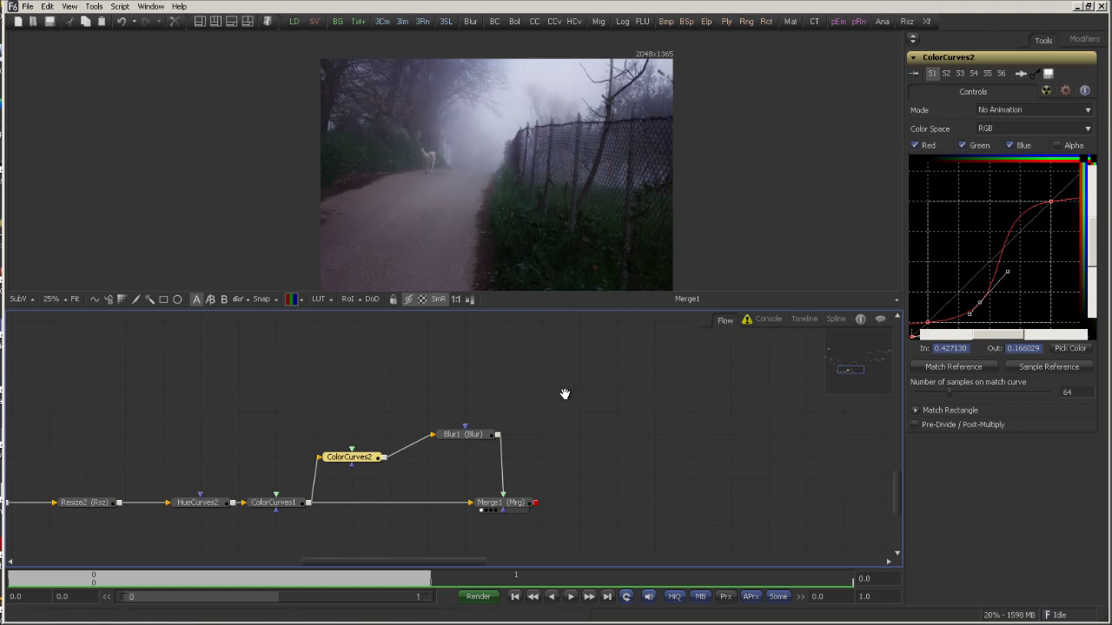
drag(564, 395, 563, 396)
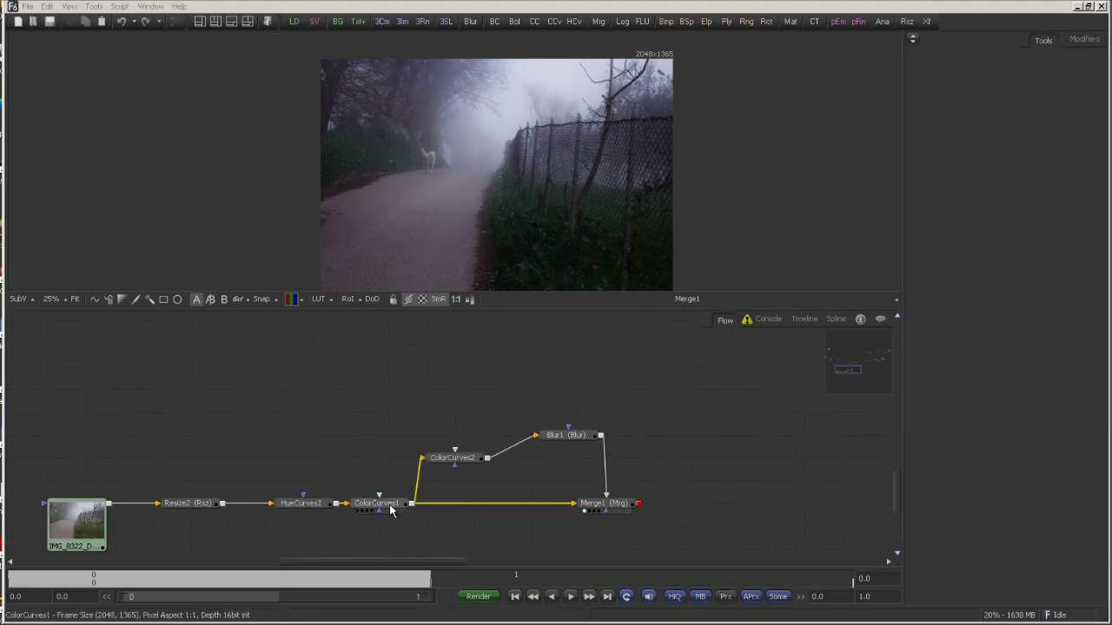
Step: Insert a Color Corrector after the first Color Curves, branch the second Color Curves from its output, and shift the downstream nodes right
click(390, 512)
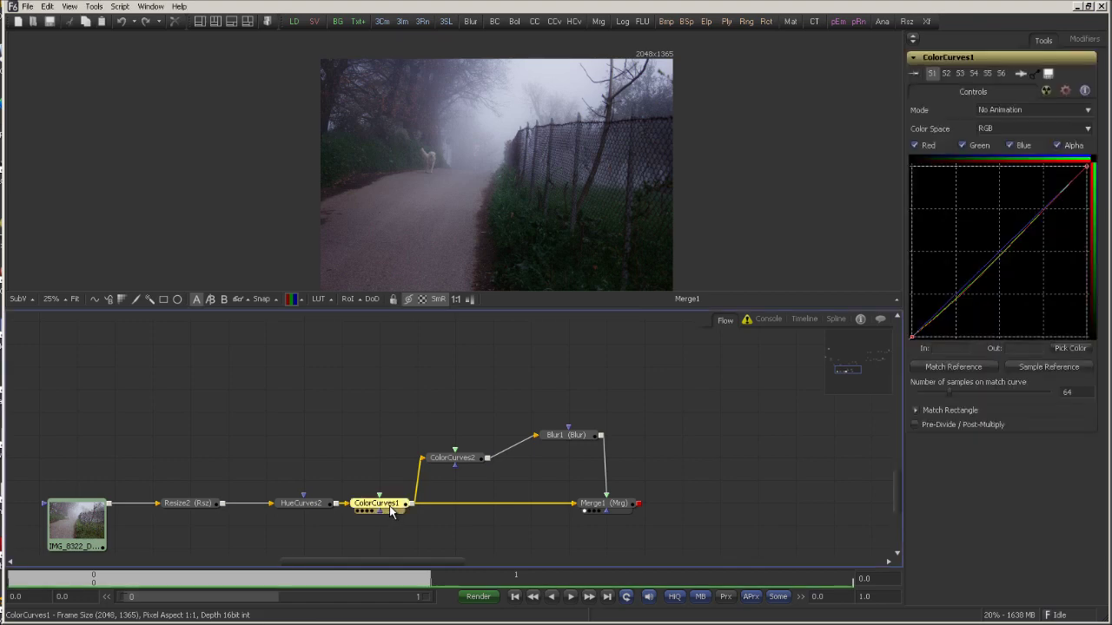
click(537, 29)
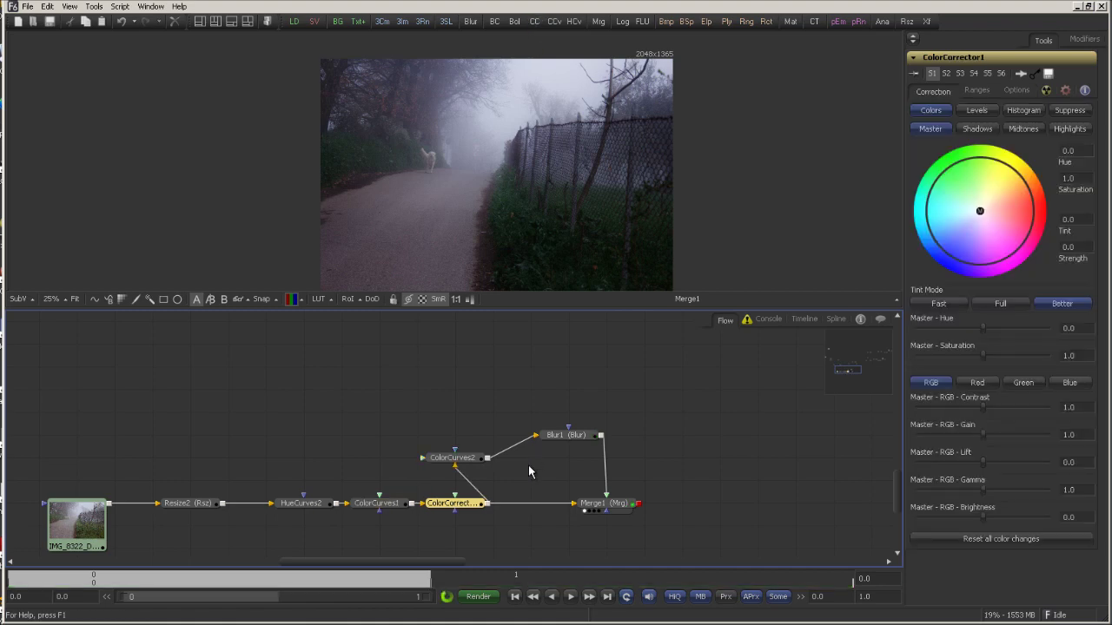
drag(623, 407, 583, 461)
drag(618, 507, 693, 507)
Step: Warm the Color Corrector's highlights toward orange-yellow, with a tint of about 0.162 and a strength of about 0.166
click(430, 506)
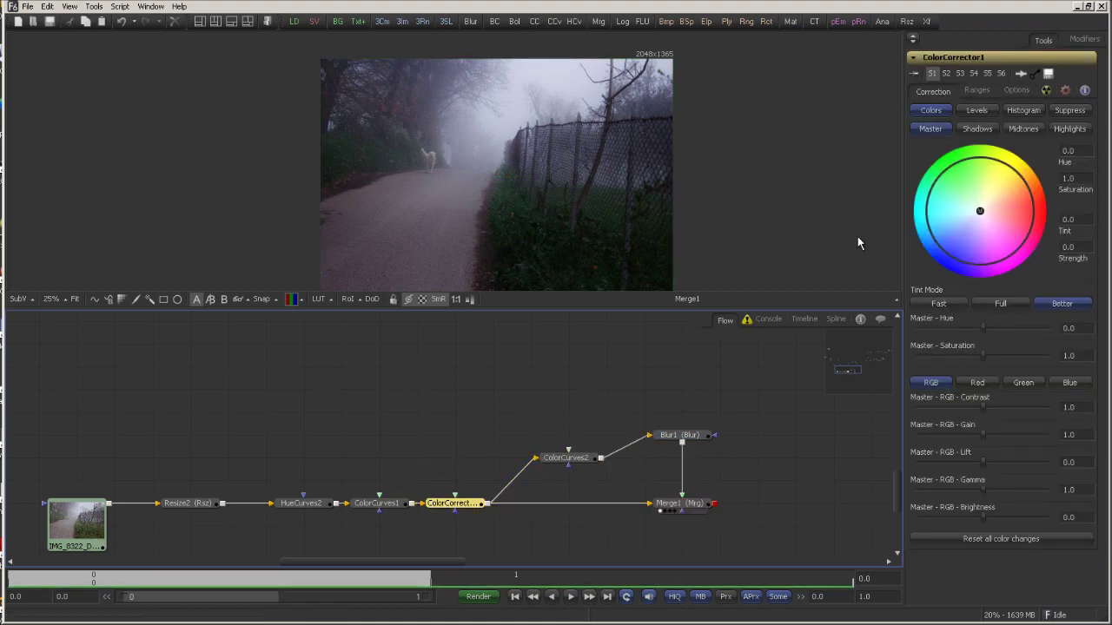
click(1070, 128)
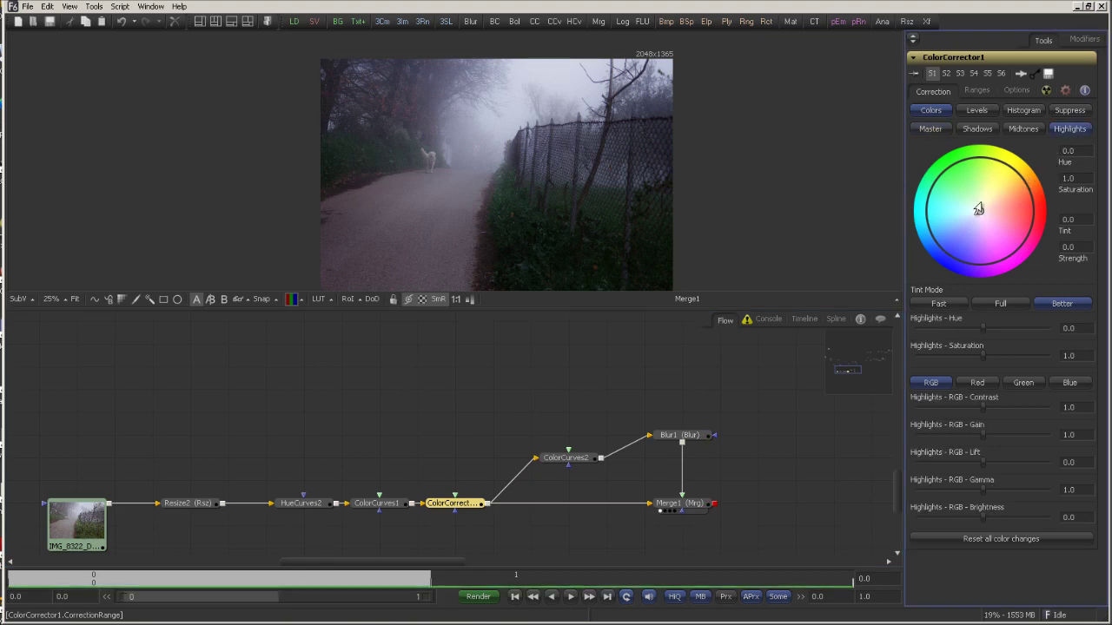
drag(979, 213, 991, 194)
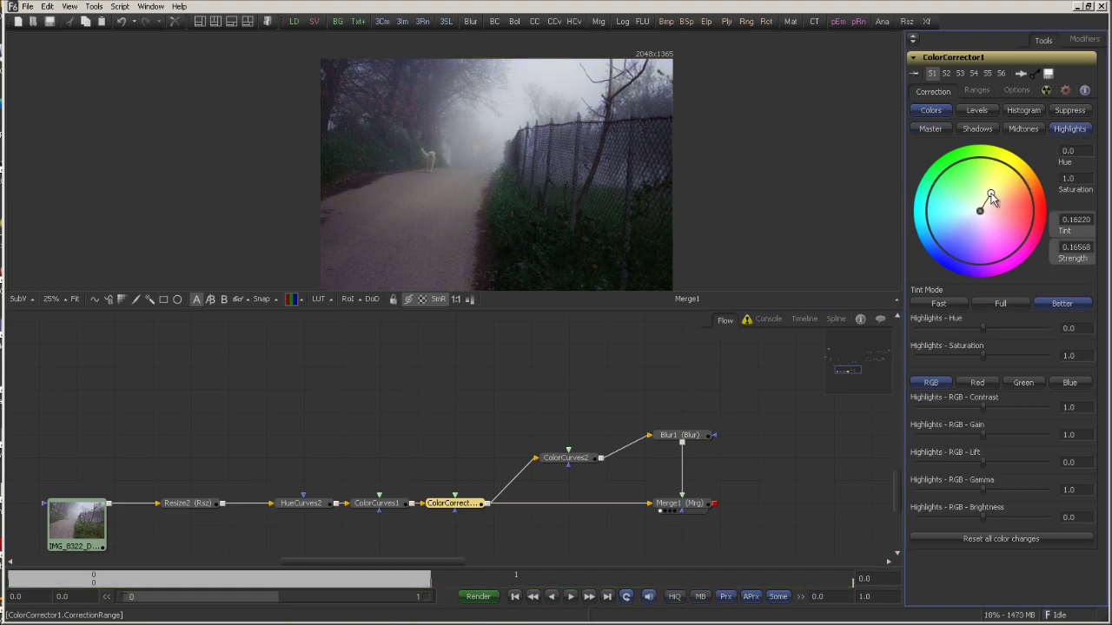
drag(991, 198, 990, 199)
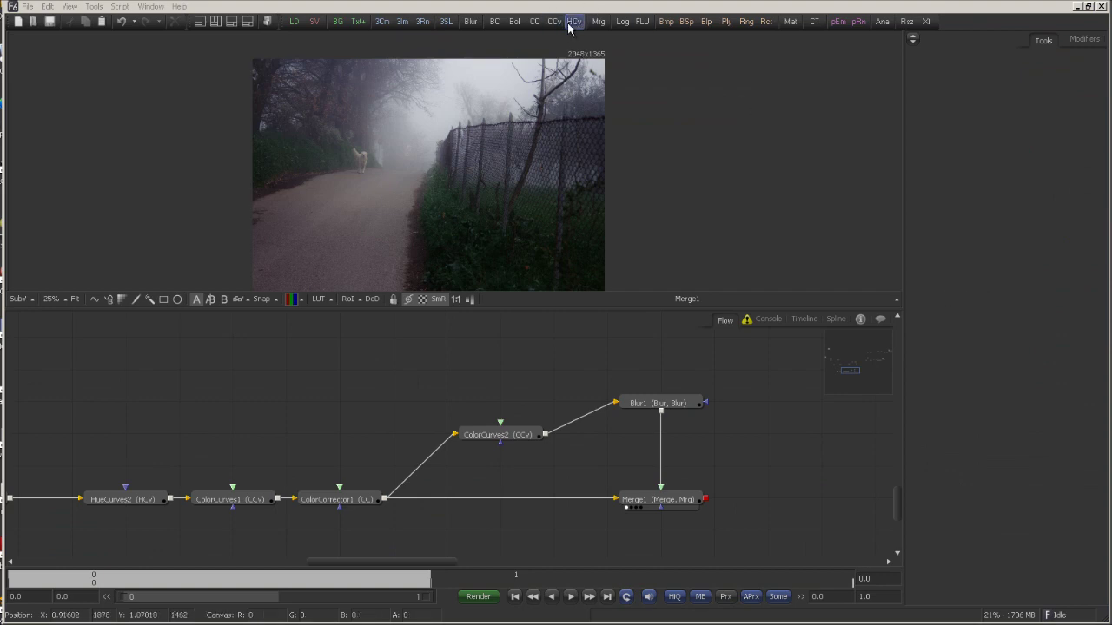
Step: Add an unconnected Color Curves node after the Merge and darken its curve by lowering the highlight point and reshaping the shadow handle
drag(557, 22, 812, 502)
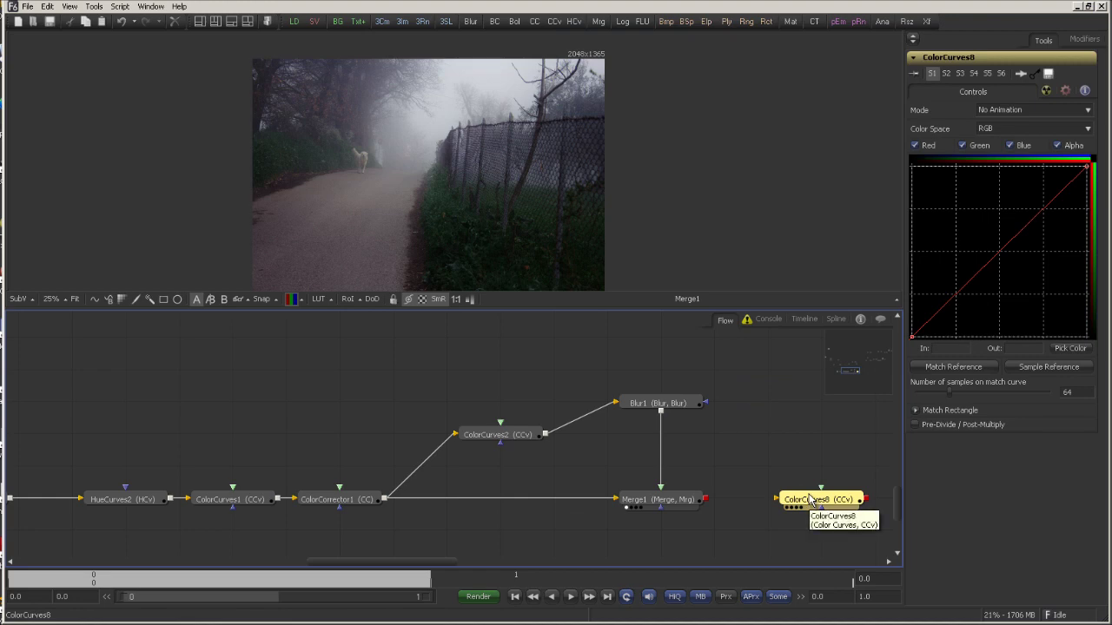
drag(808, 495, 770, 489)
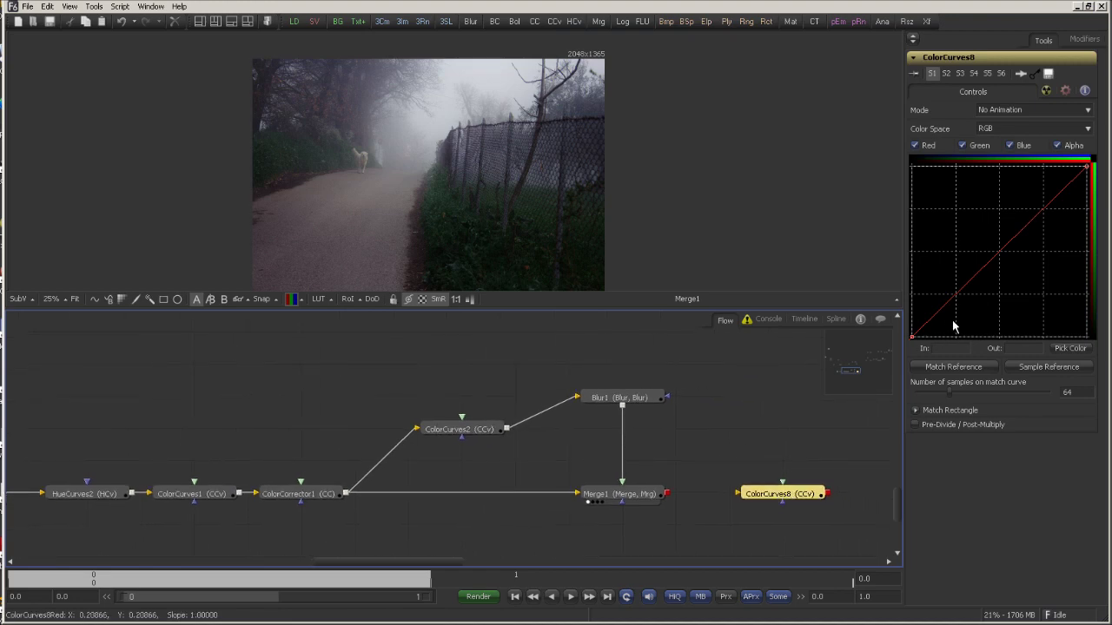
drag(953, 320, 909, 346)
drag(970, 280, 978, 303)
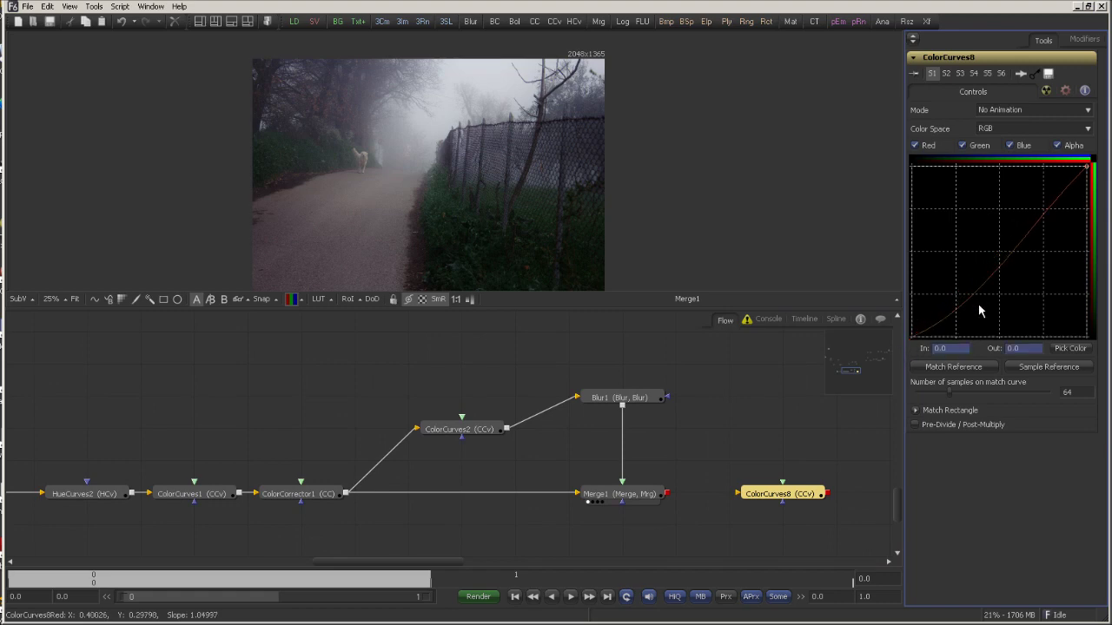
scroll(992, 292, down, 2)
drag(1042, 216, 1043, 240)
drag(1026, 285, 979, 293)
click(926, 310)
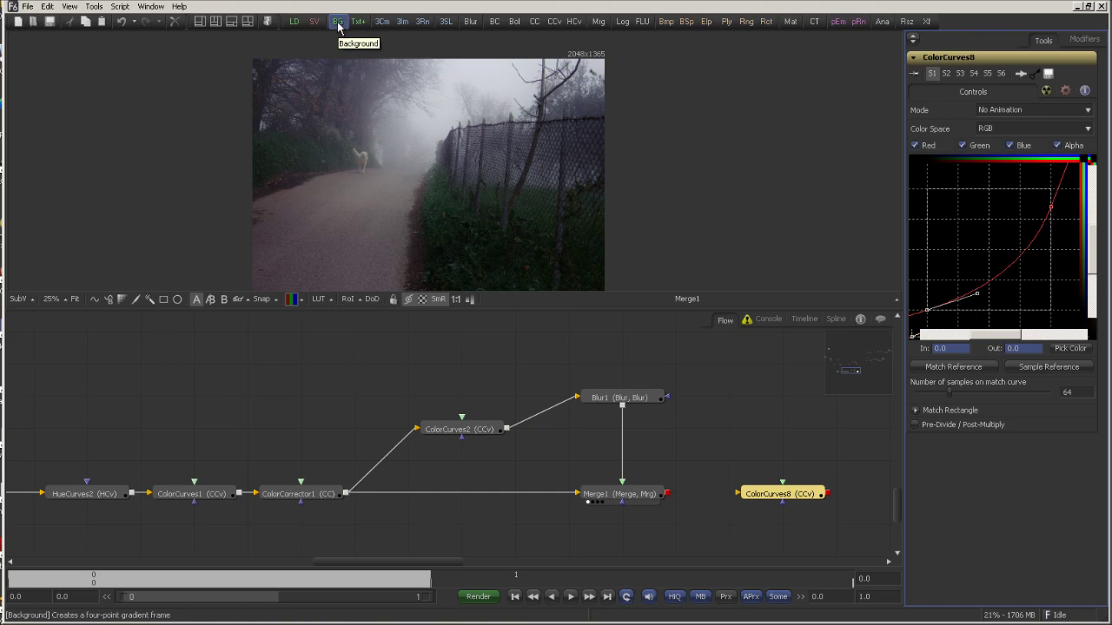
Step: Add a Background node and place it directly above the source image loader in the flow
drag(337, 26, 354, 356)
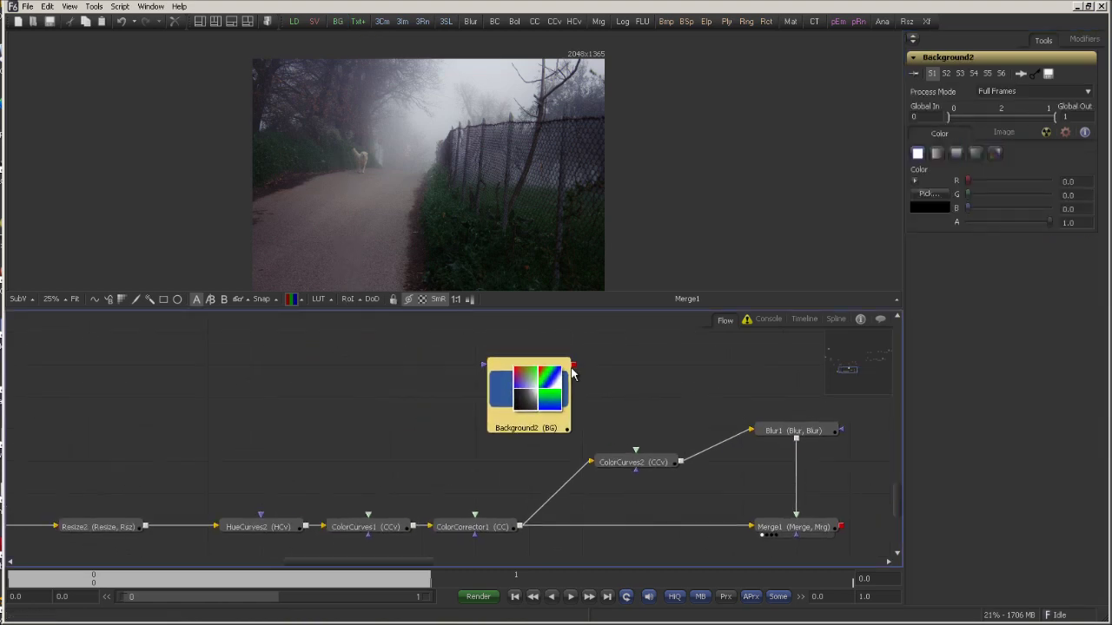
key(ctrl+f)
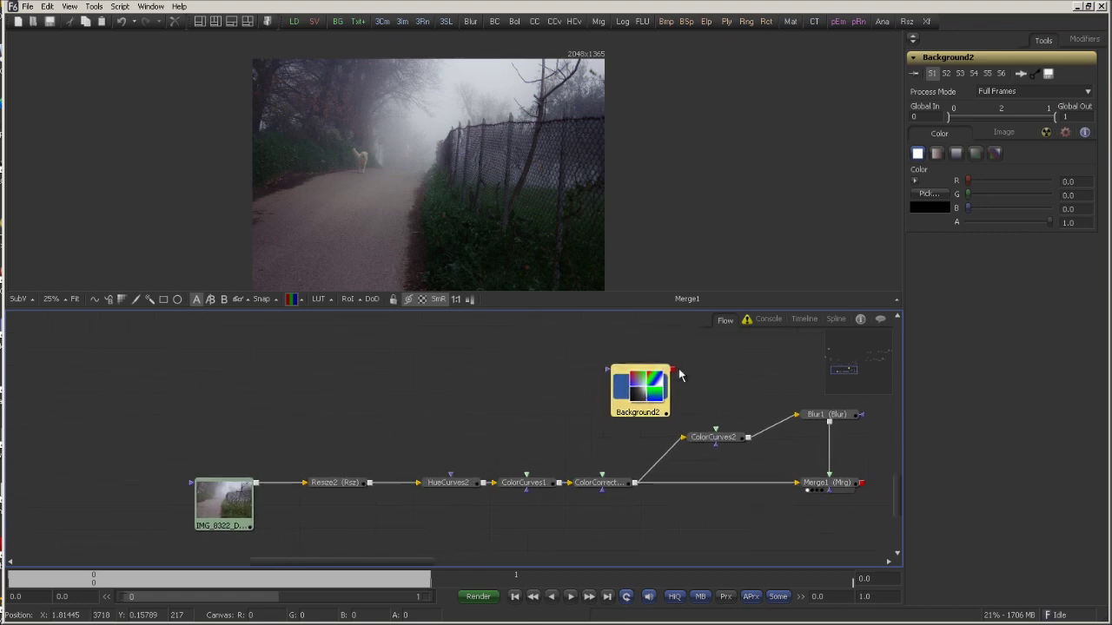
drag(645, 388, 227, 409)
drag(296, 408, 404, 401)
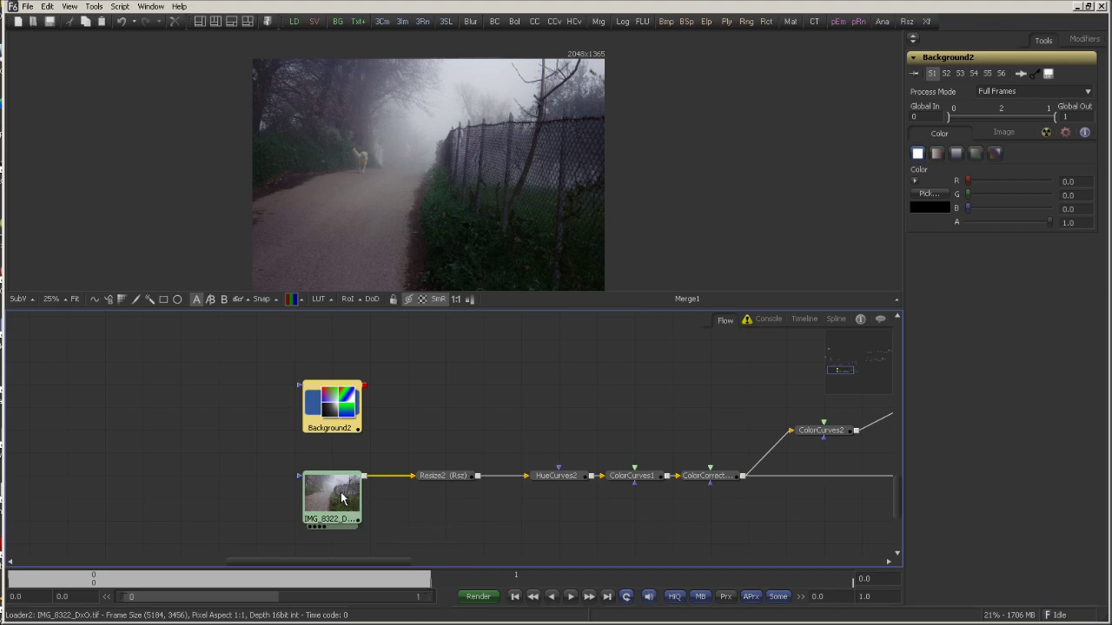
Step: View the source image loader, set the Background's size to 5184 by 3456 to match it, and display the Background
drag(335, 493, 444, 322)
scroll(534, 211, down, 1)
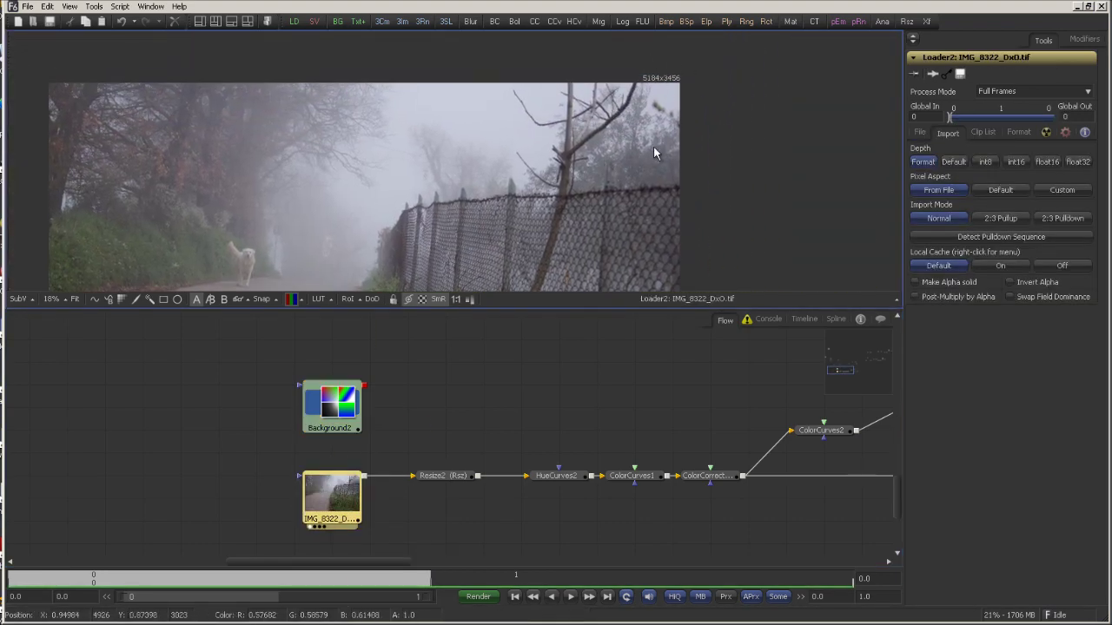
click(345, 401)
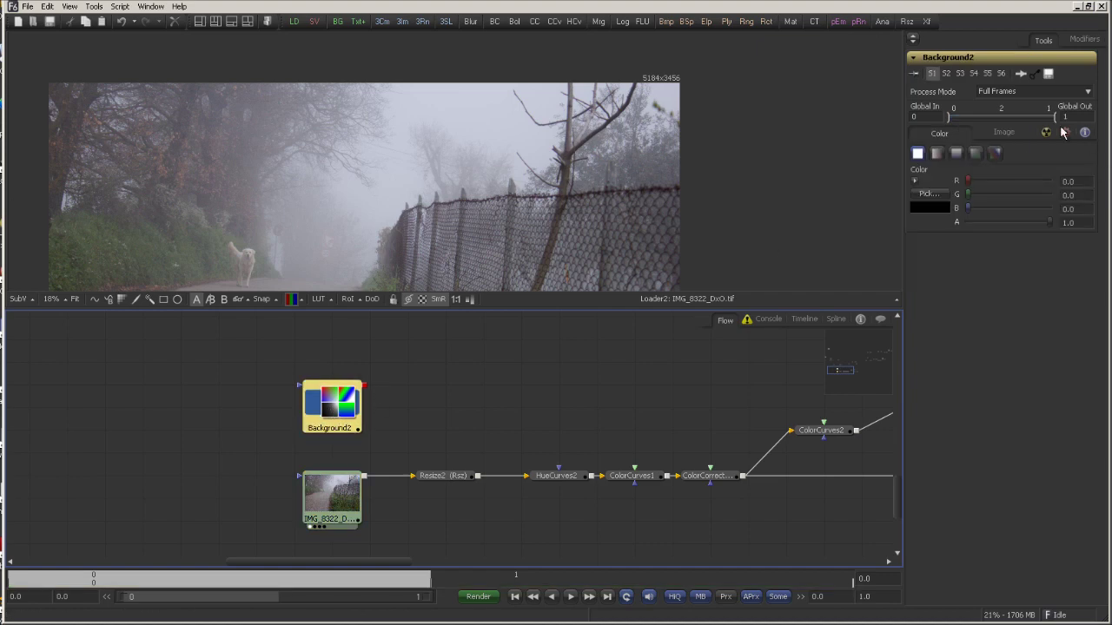
click(1009, 132)
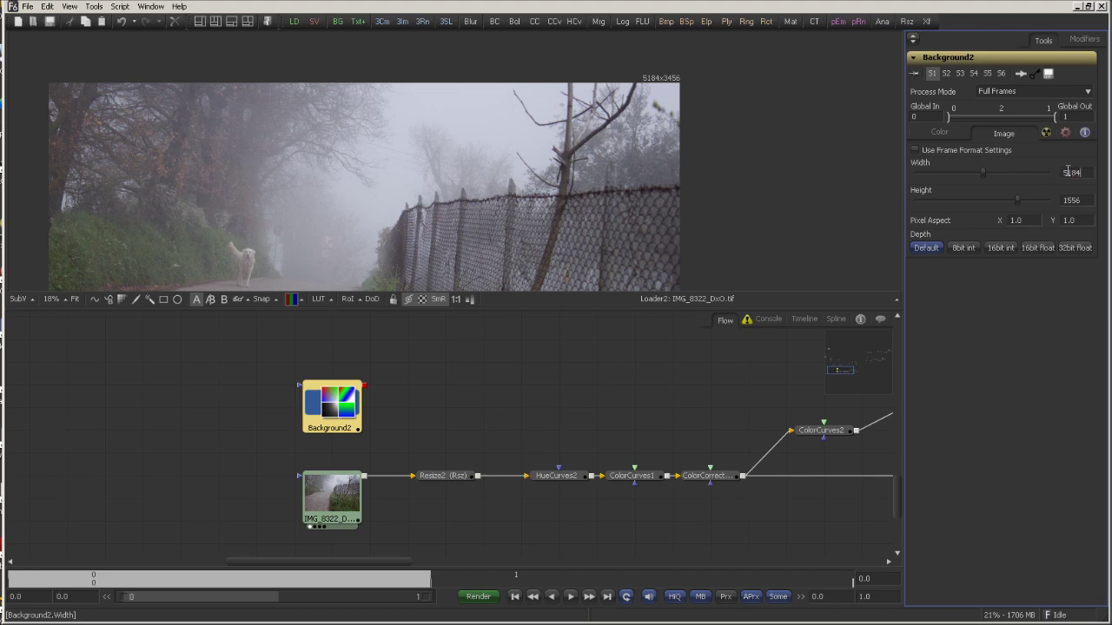
click(1084, 200)
text(3456)
key(Return)
key(1)
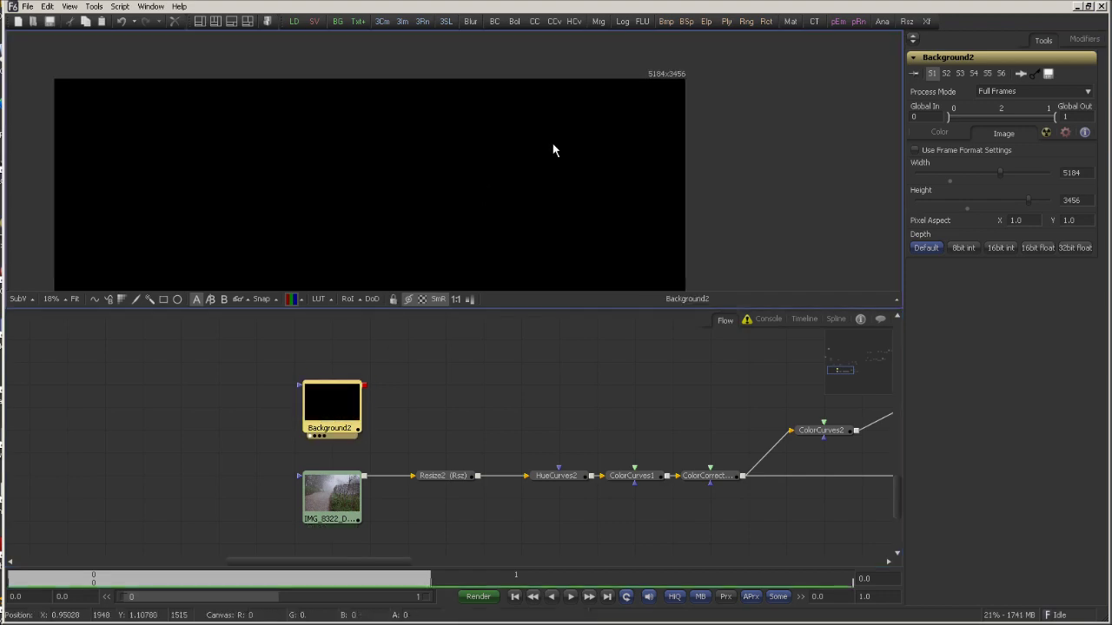
Step: Make the Background a radial gradient starting near the image centre at about 0.528, 0.474 and ending at the lower-right corner
click(944, 134)
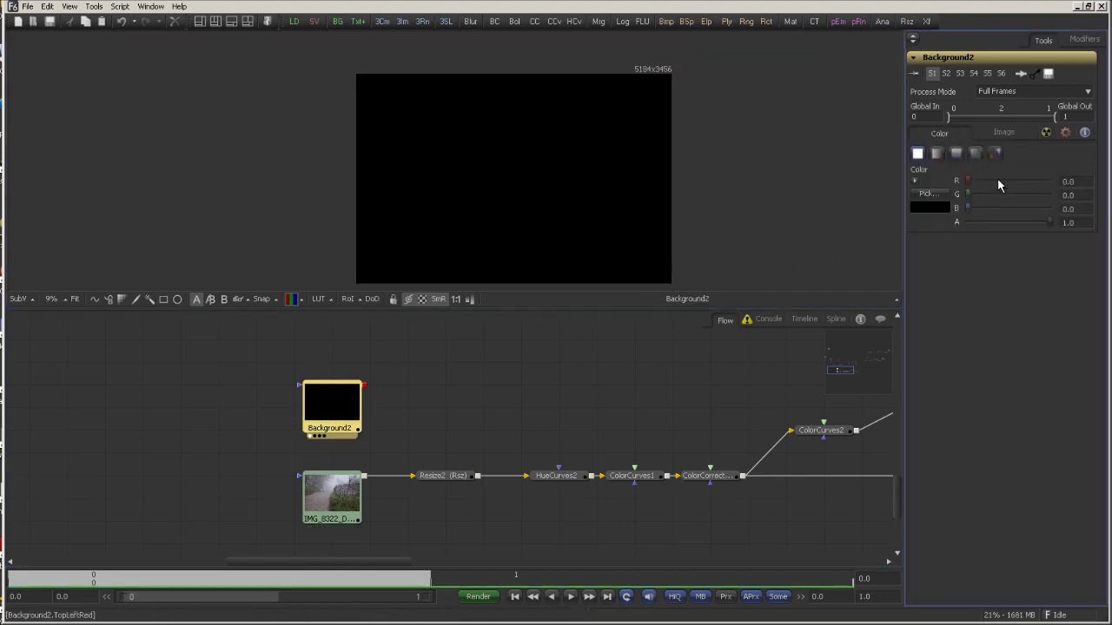
click(995, 154)
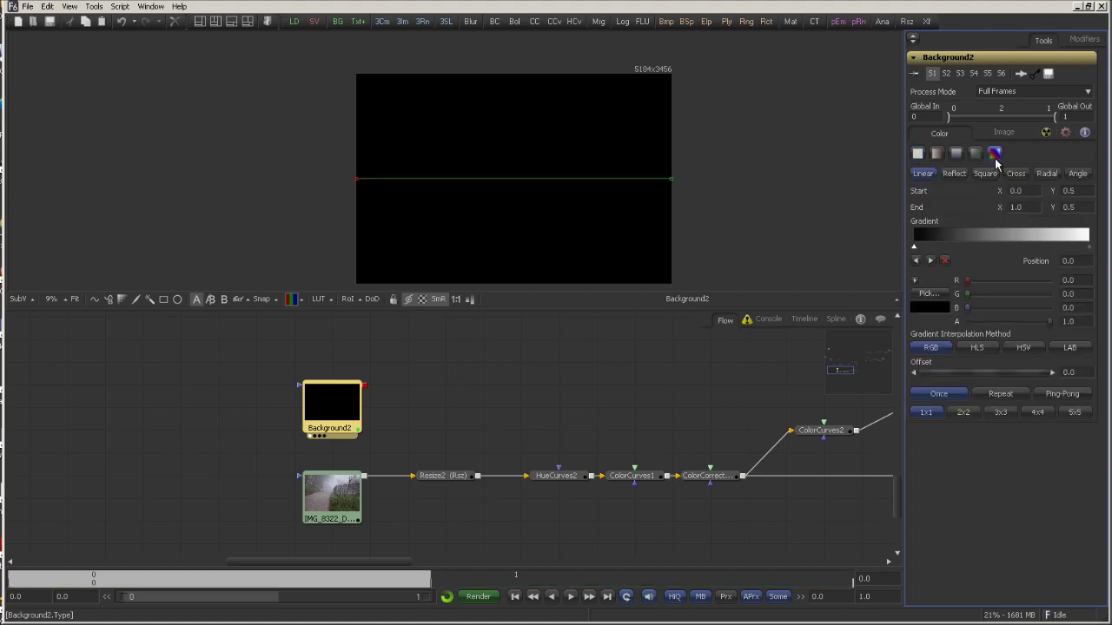
click(1048, 174)
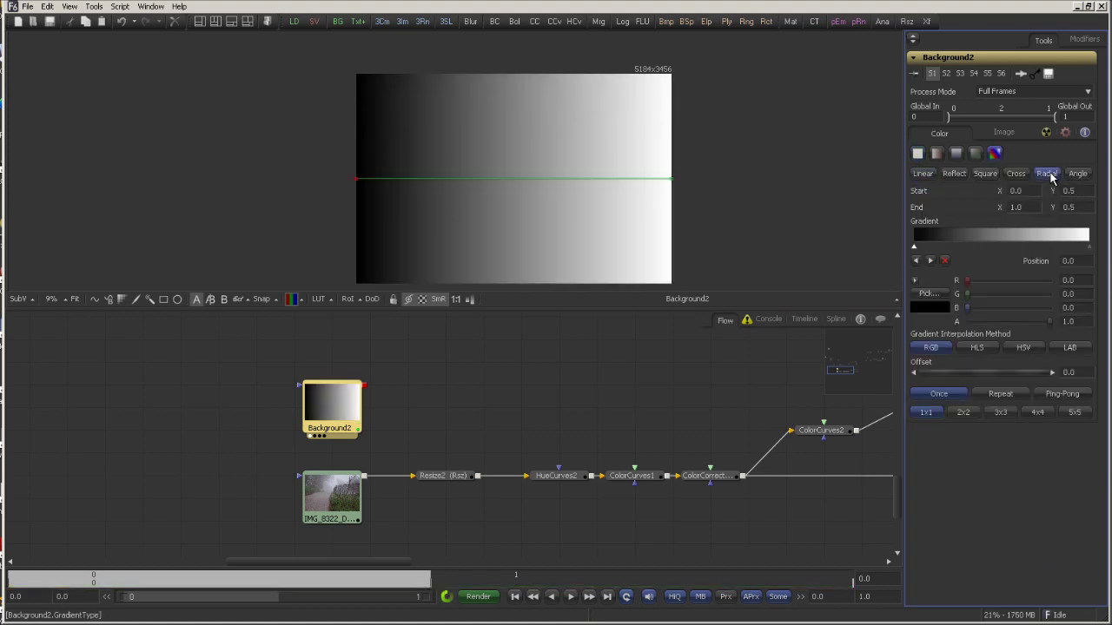
drag(356, 181, 524, 180)
drag(677, 183, 670, 287)
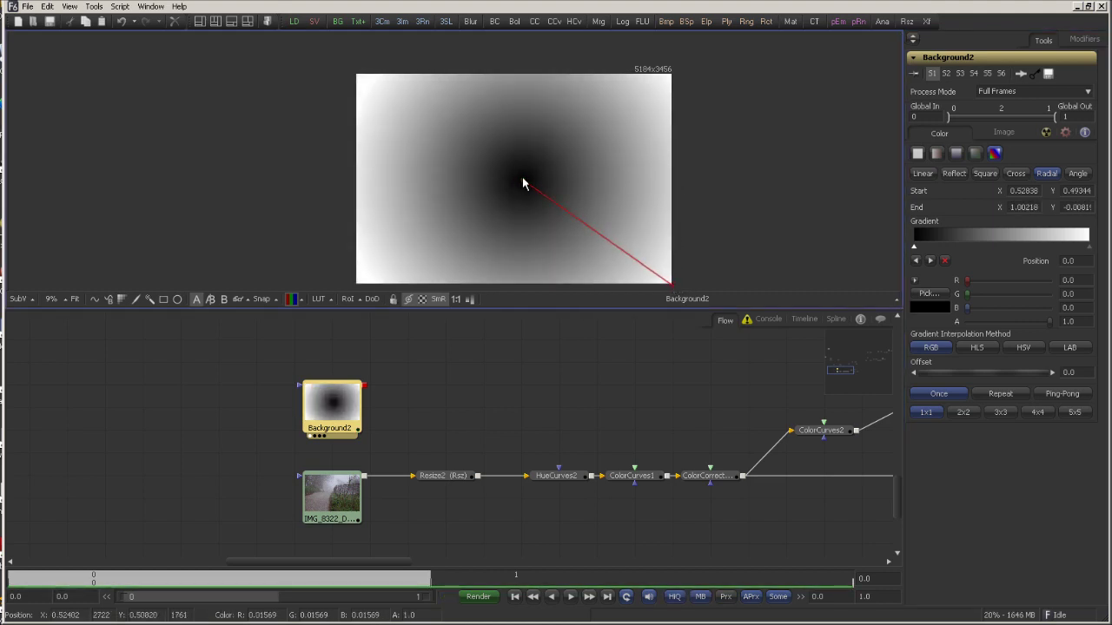
drag(522, 181, 522, 183)
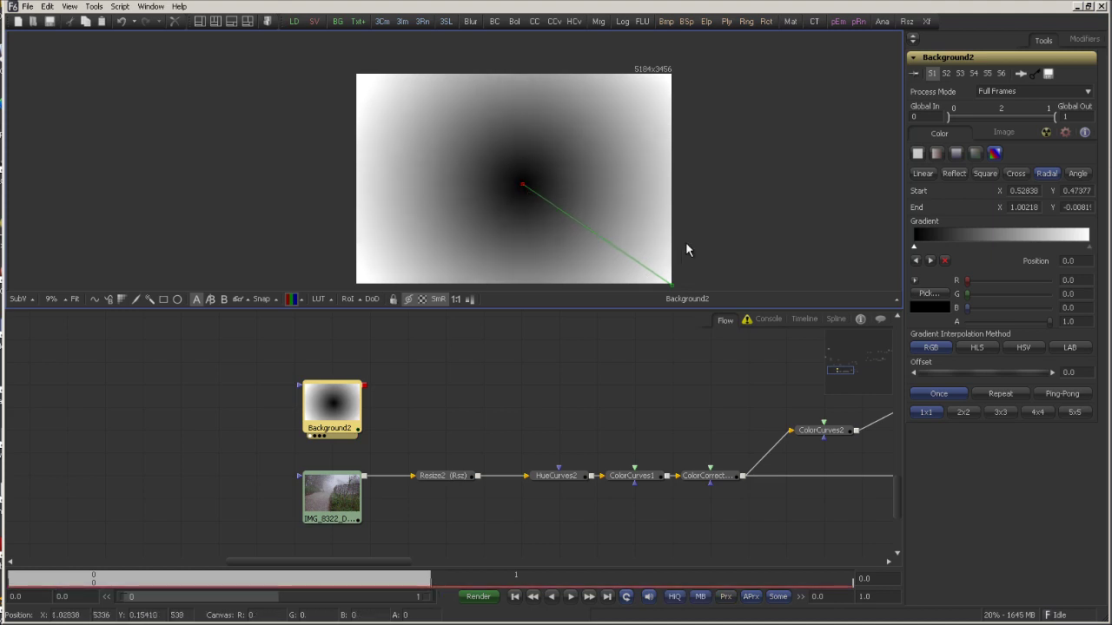
drag(686, 242, 678, 219)
scroll(343, 434, down, 4)
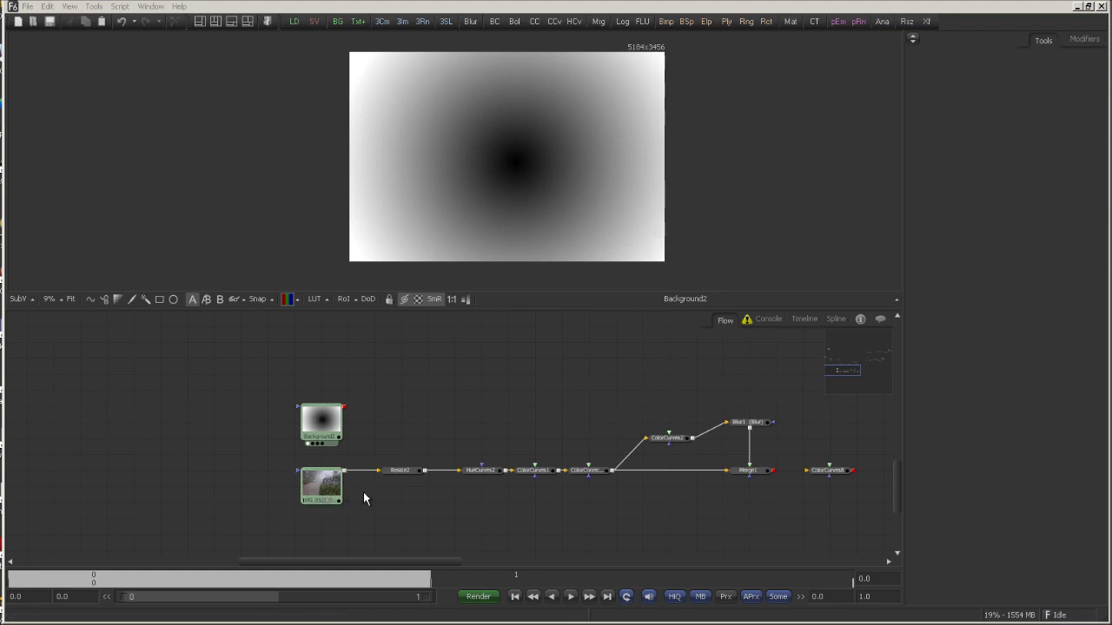
Step: Paste an instance of the Resize node above the original and feed the Background's output into it
click(334, 424)
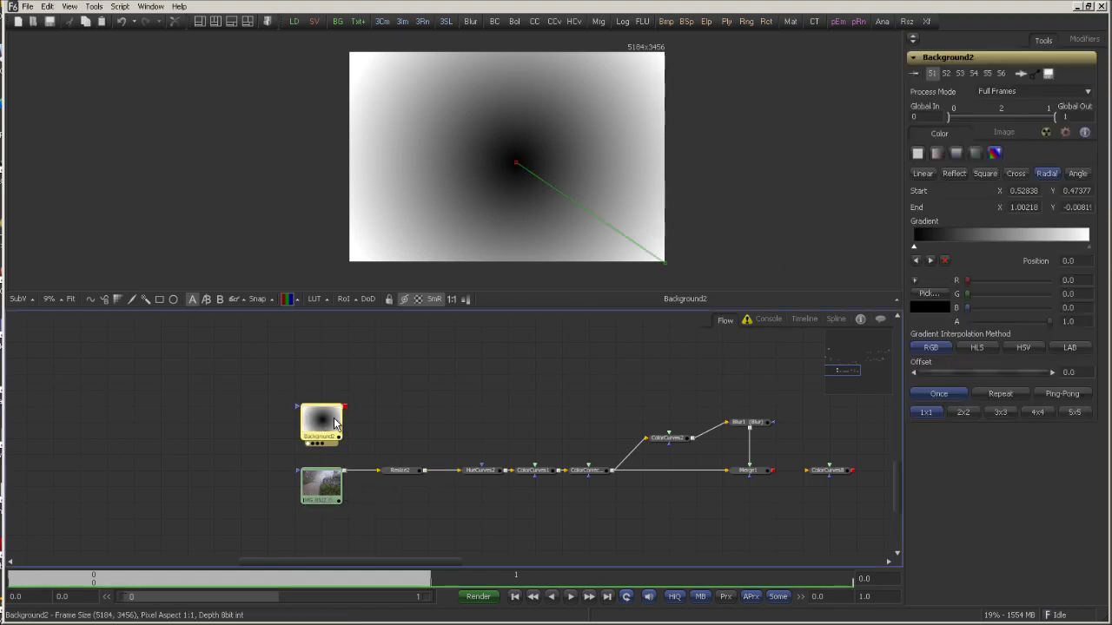
click(402, 472)
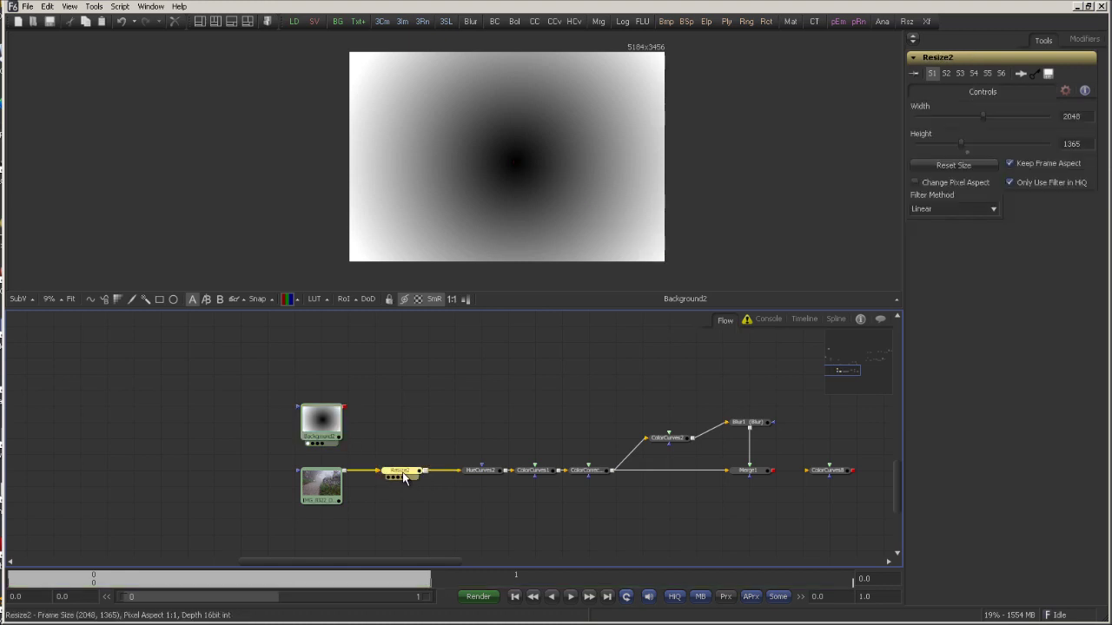
right_click(403, 472)
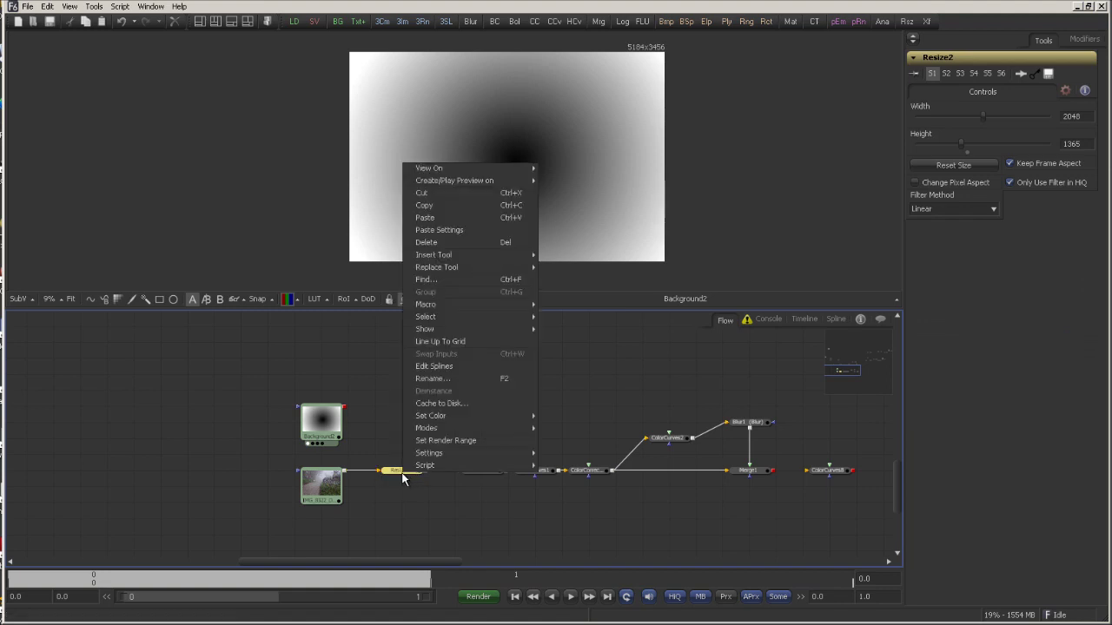
click(440, 204)
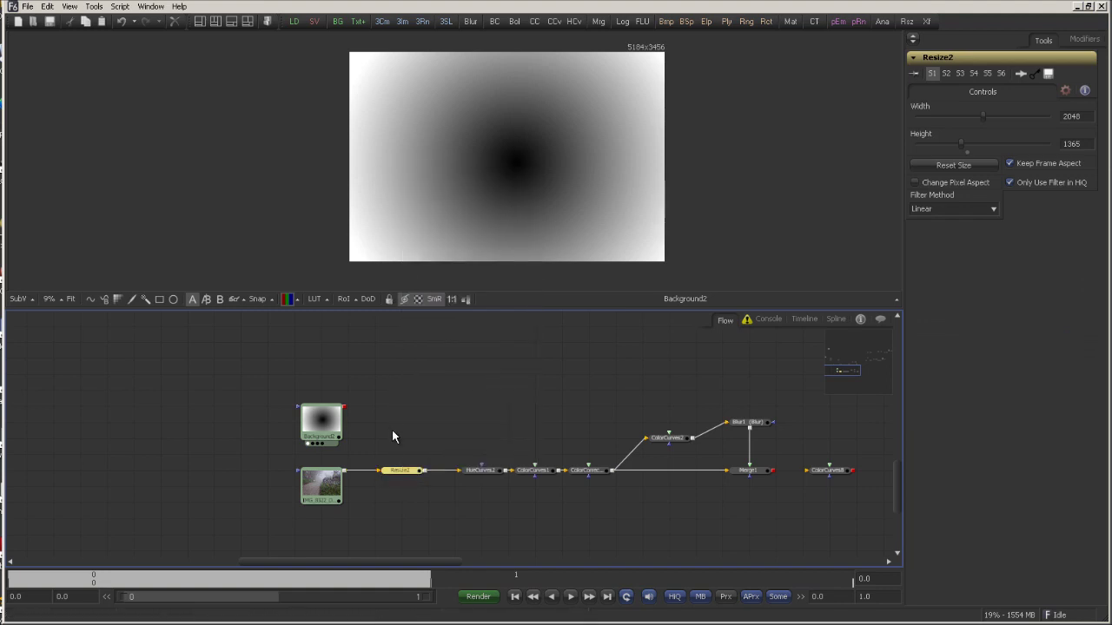
click(402, 424)
right_click(405, 408)
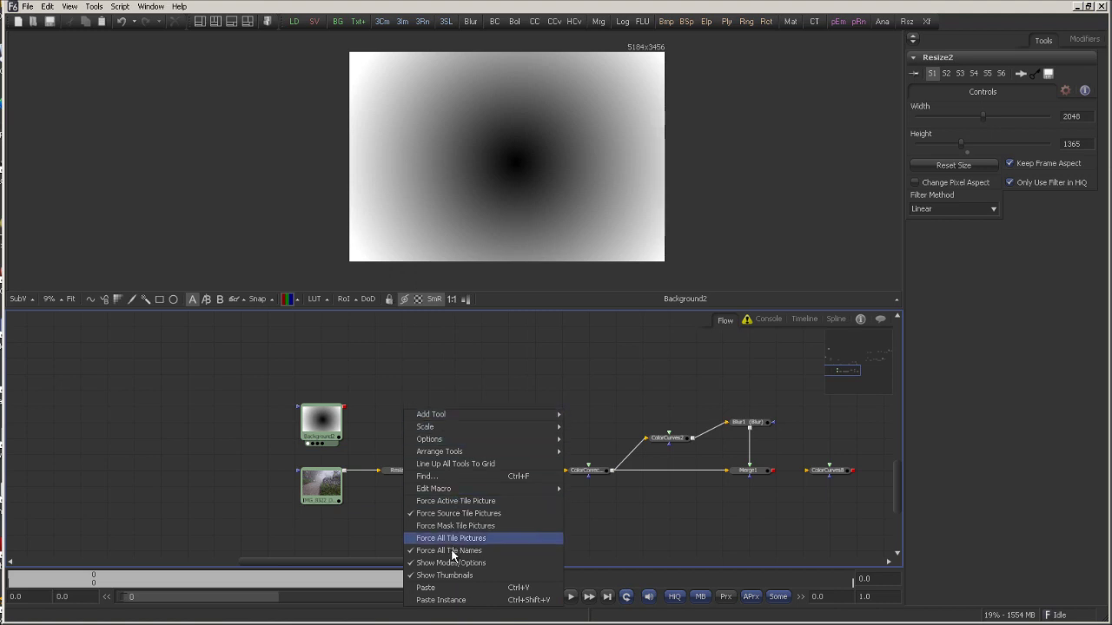
click(435, 601)
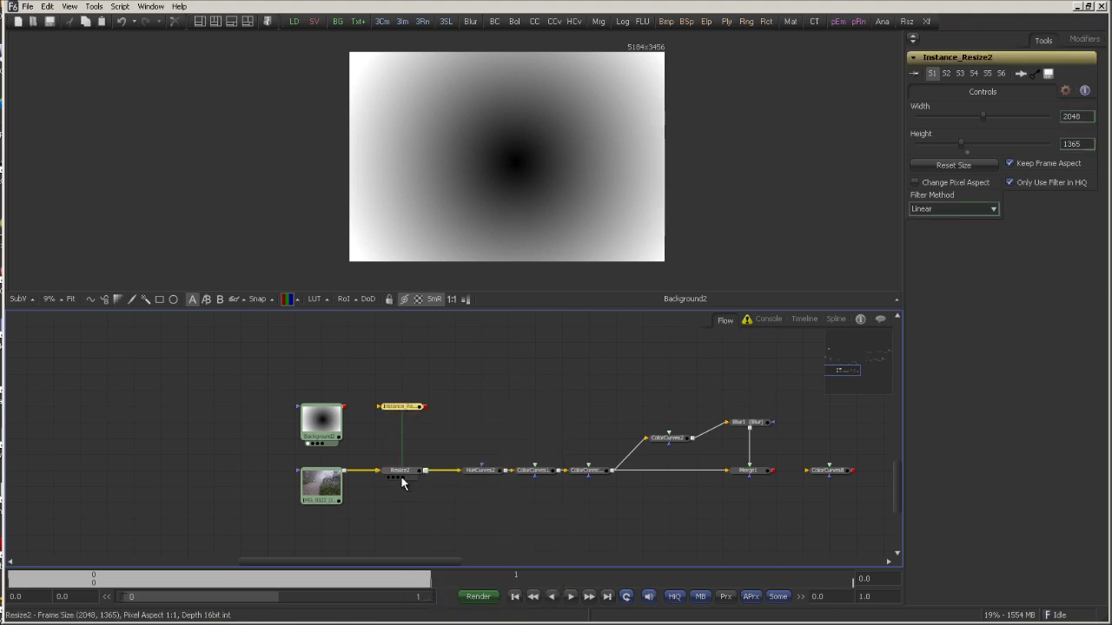
mouse_move(407, 411)
mouse_down()
mouse_move(442, 422)
mouse_move(407, 409)
mouse_move(399, 418)
mouse_move(411, 426)
mouse_up()
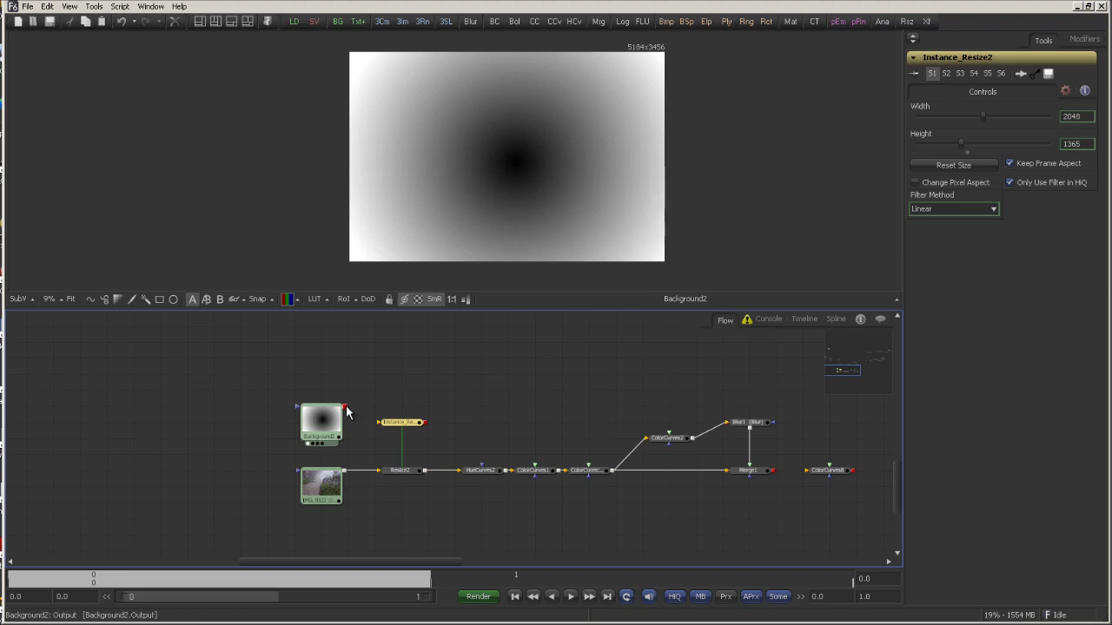
drag(345, 407, 382, 428)
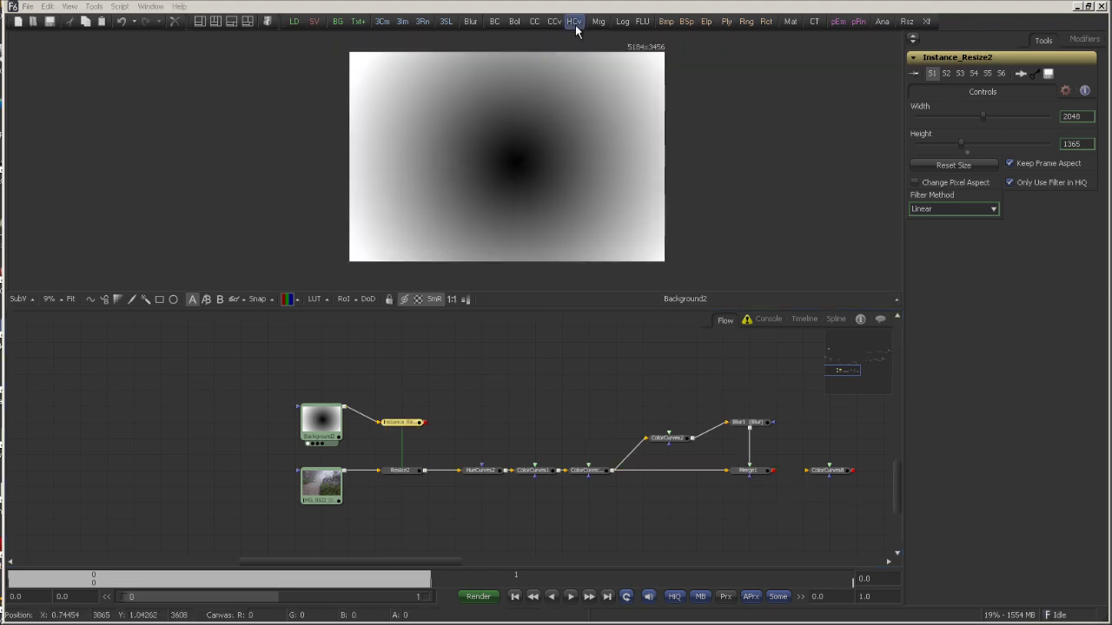
Step: Add a Color Curves node fed by the instanced Resize, display it, and exclude the alpha channel from its correction
drag(556, 26, 504, 405)
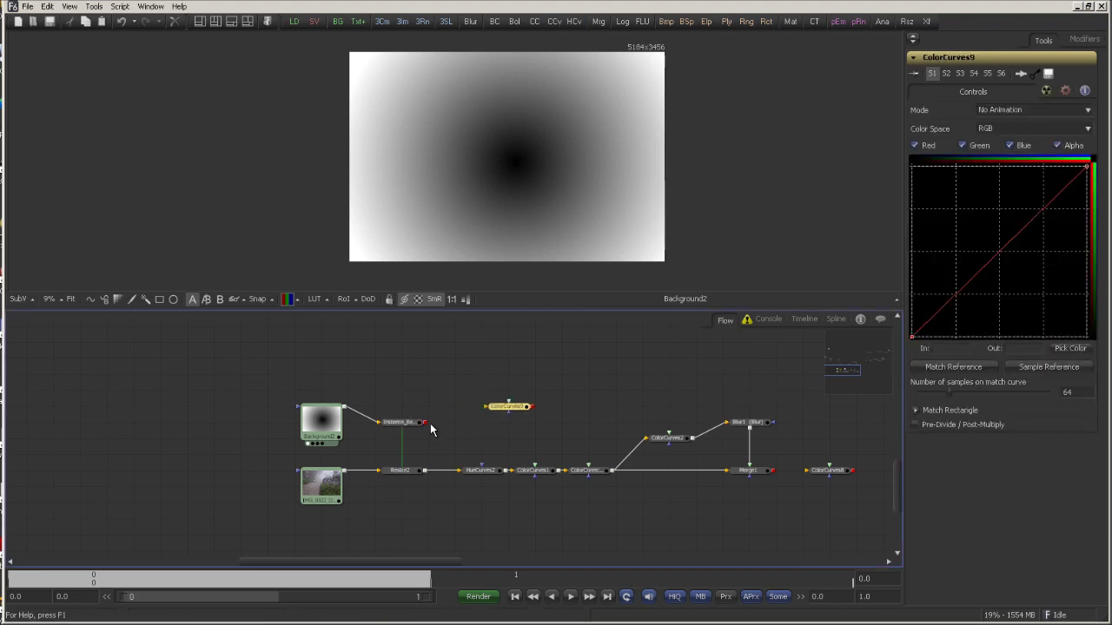
drag(424, 422, 563, 137)
click(1059, 145)
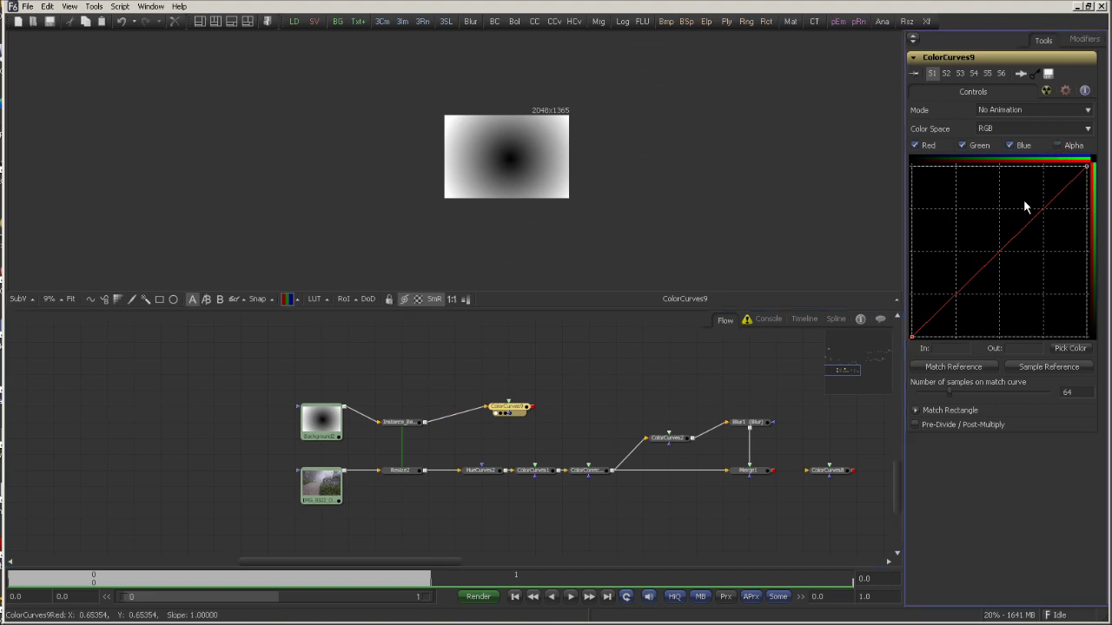
Step: Extend the gradient curve's shadow handle almost horizontally toward the highlights and adjust the highlight handle to widen the dark centre
scroll(1015, 212, down, 2)
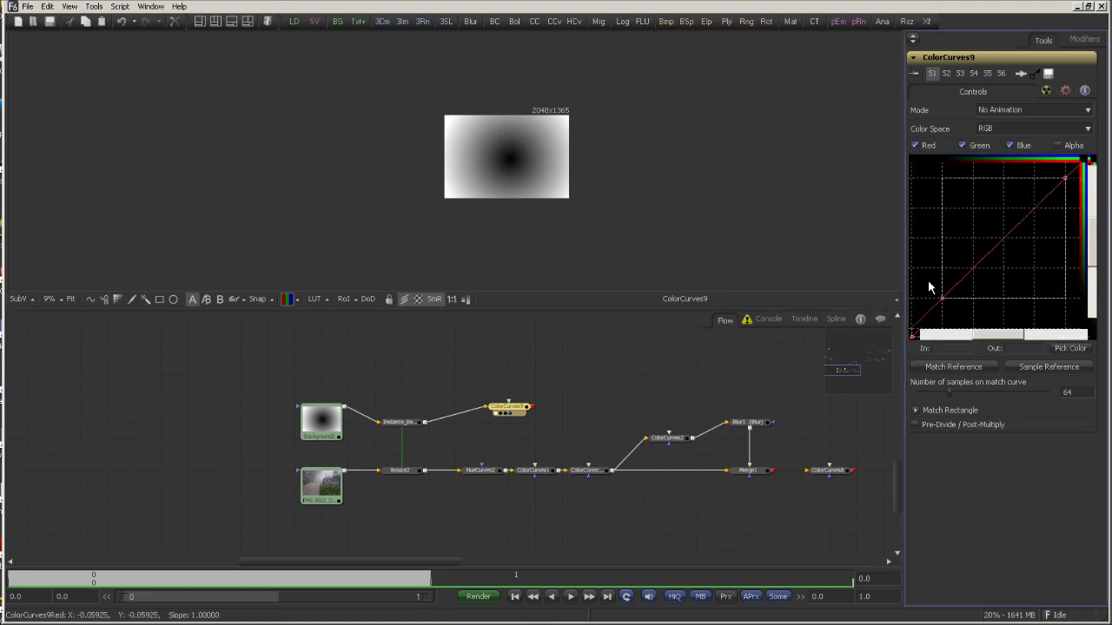
click(982, 259)
drag(982, 258, 1053, 297)
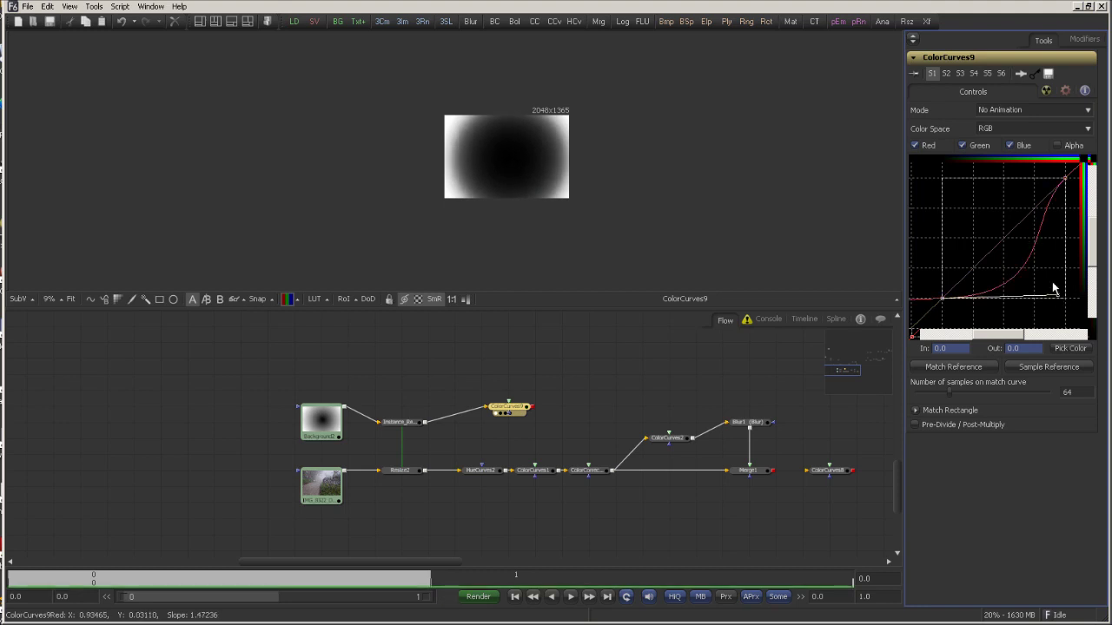
click(1064, 178)
drag(1025, 219, 1033, 220)
Step: Move the Background's radial gradient end point slightly outward past the image's lower-right corner, to about 1.030, -0.033
click(330, 427)
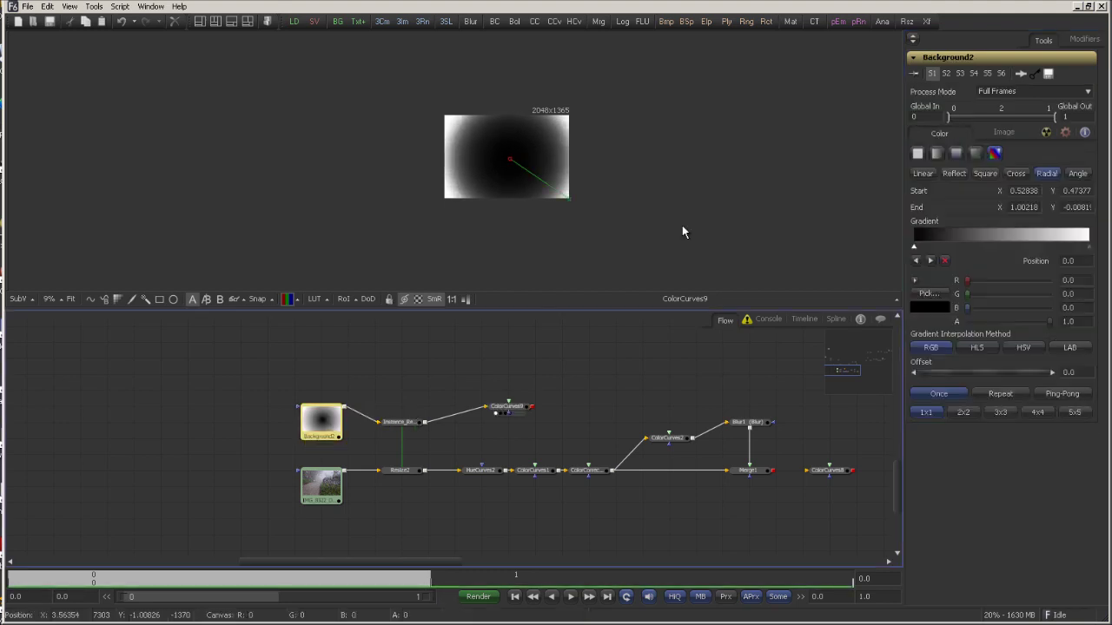
drag(574, 200, 568, 207)
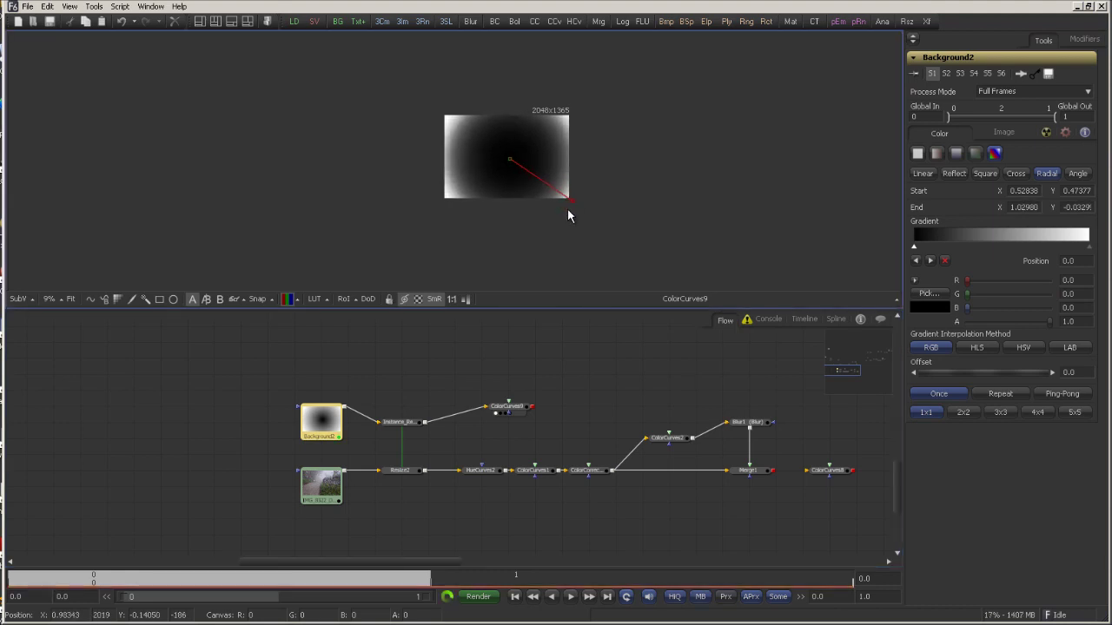
drag(550, 457, 513, 454)
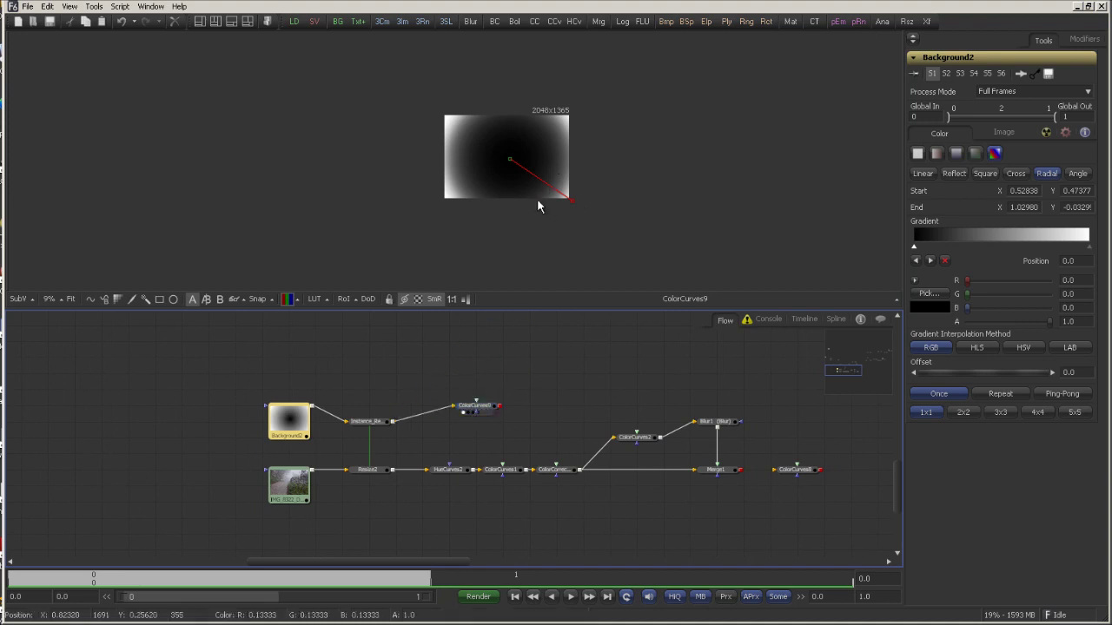
drag(580, 397, 538, 389)
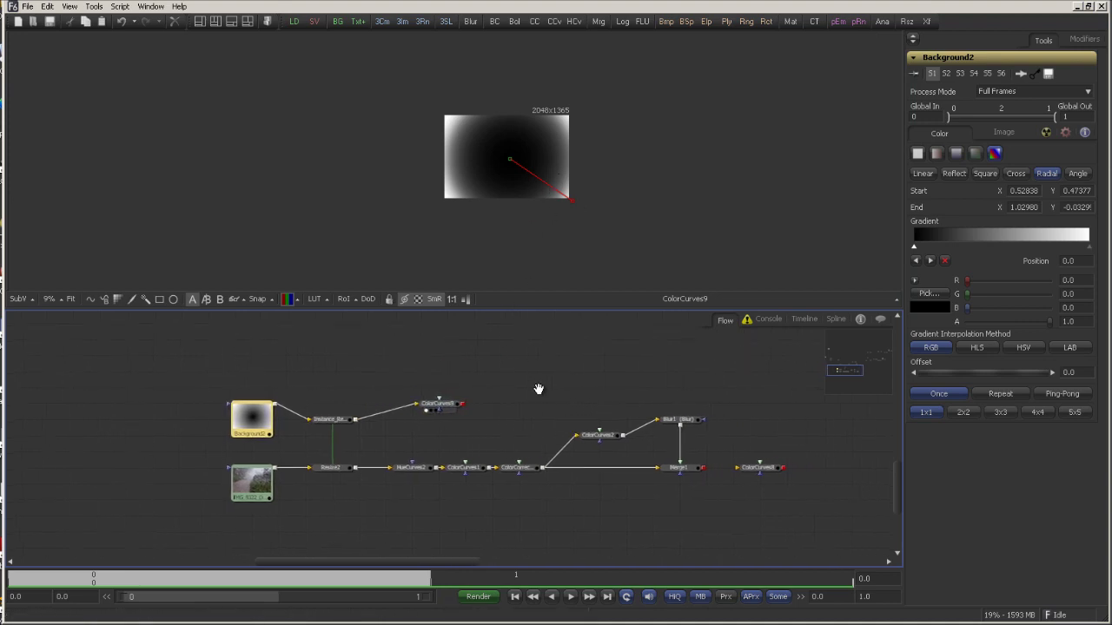
Step: Display Merge1, feed its output into ColorCurves8, and connect ColorCurves9's gradient output as ColorCurves8's effect mask
click(697, 469)
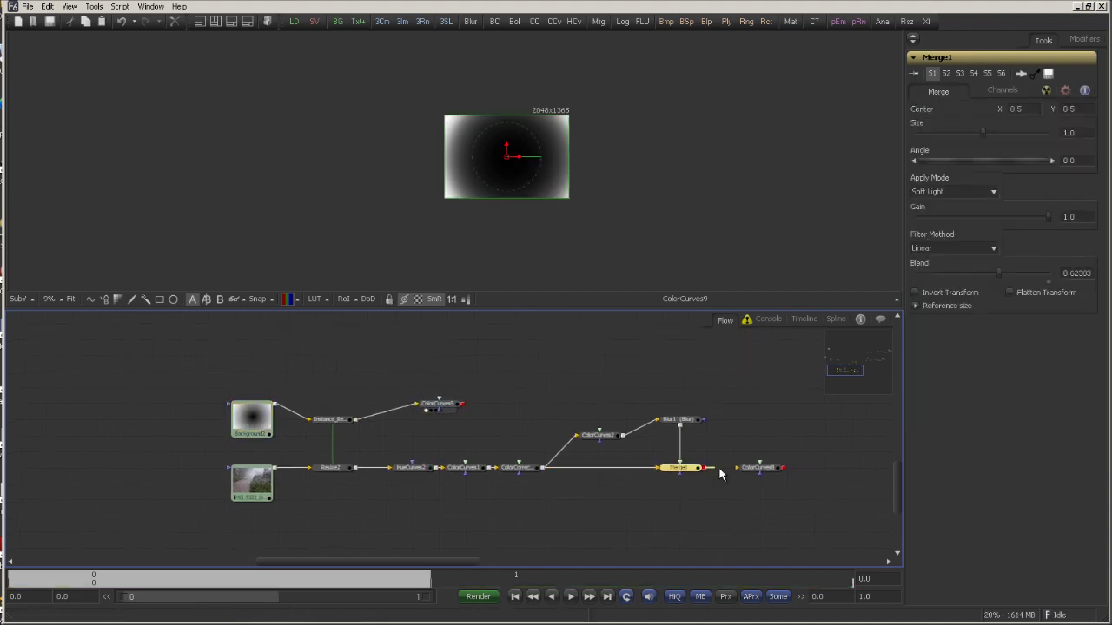
drag(720, 473, 726, 476)
key(1)
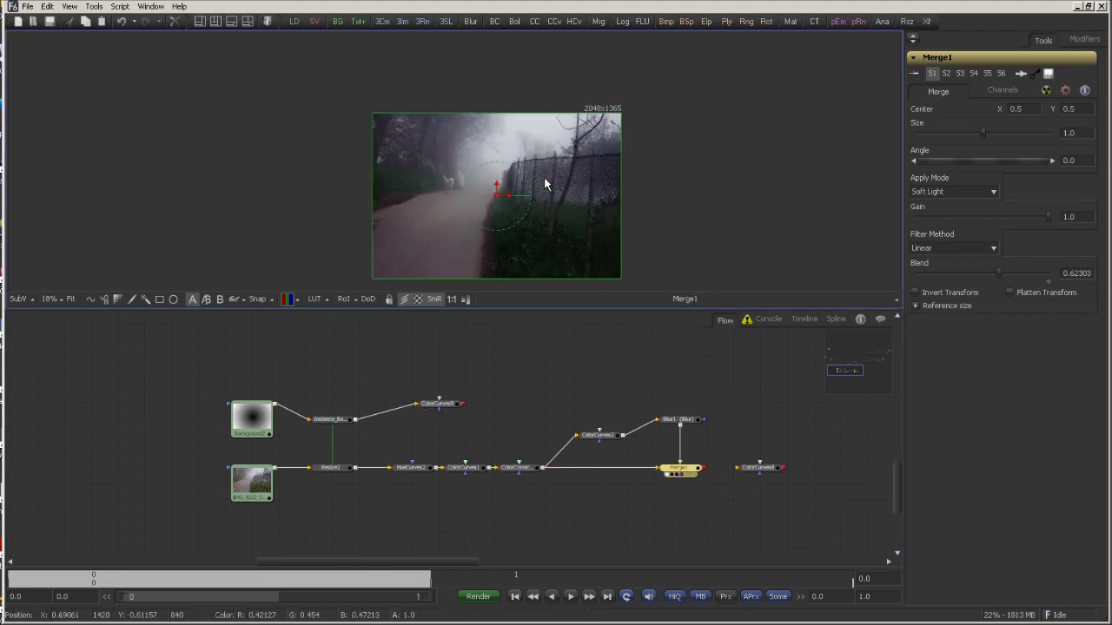
drag(544, 185, 544, 162)
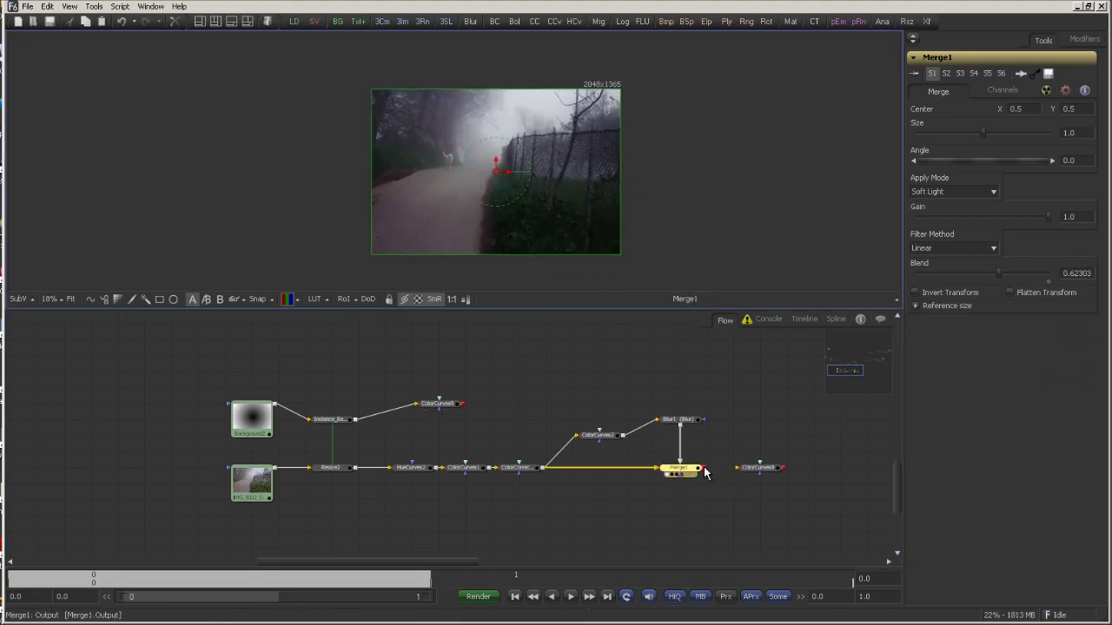
mouse_move(756, 467)
mouse_down()
mouse_move(759, 452)
mouse_move(728, 461)
mouse_move(747, 454)
mouse_move(762, 469)
mouse_up()
drag(463, 404, 761, 469)
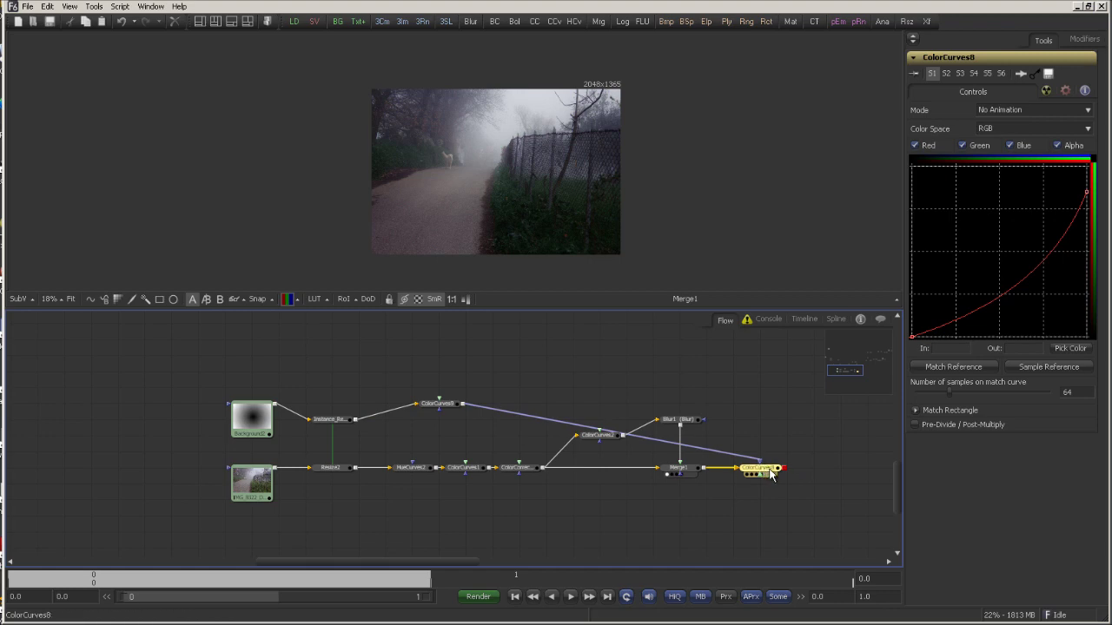
Step: Exclude alpha from ColorCurves8's correction, display the node, and set its mask channel to Luminance
click(1058, 146)
drag(777, 467, 673, 163)
drag(602, 195, 632, 187)
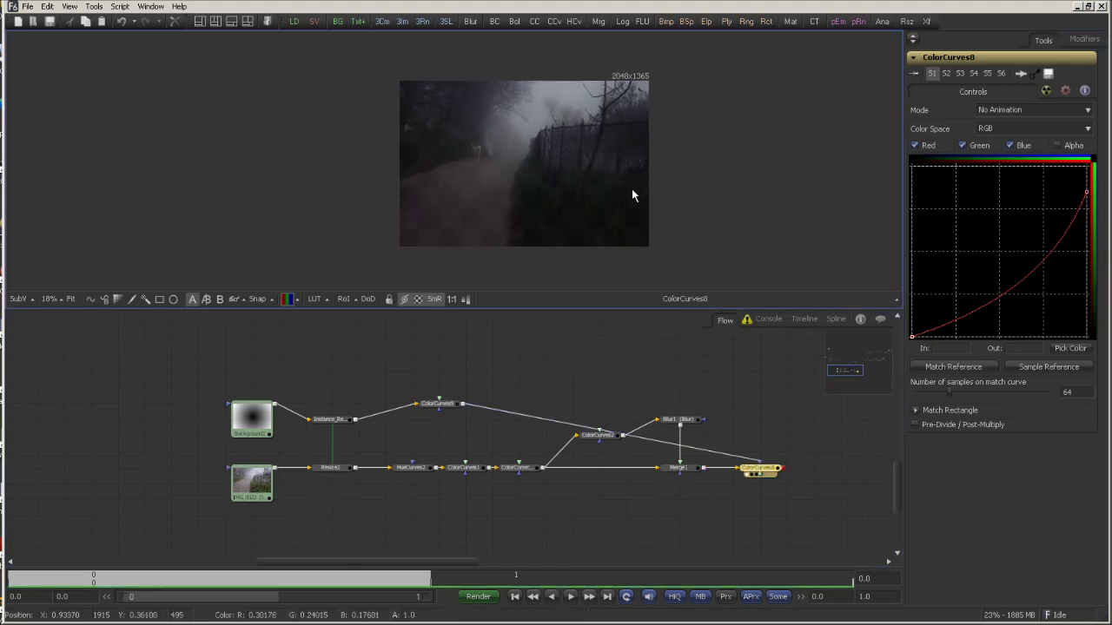
click(1046, 91)
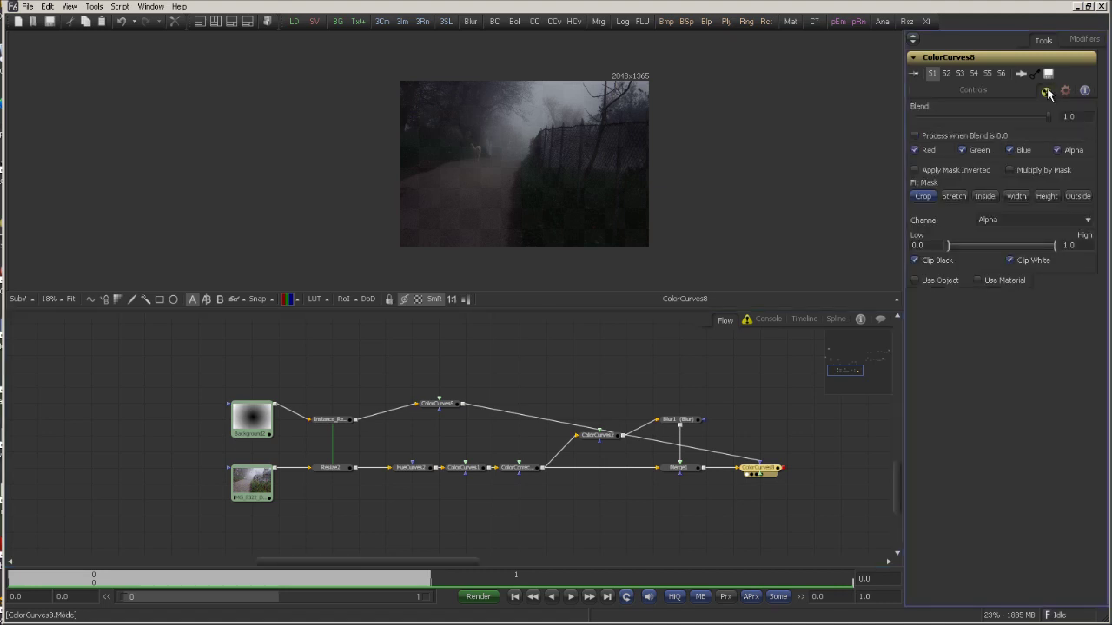
click(1036, 220)
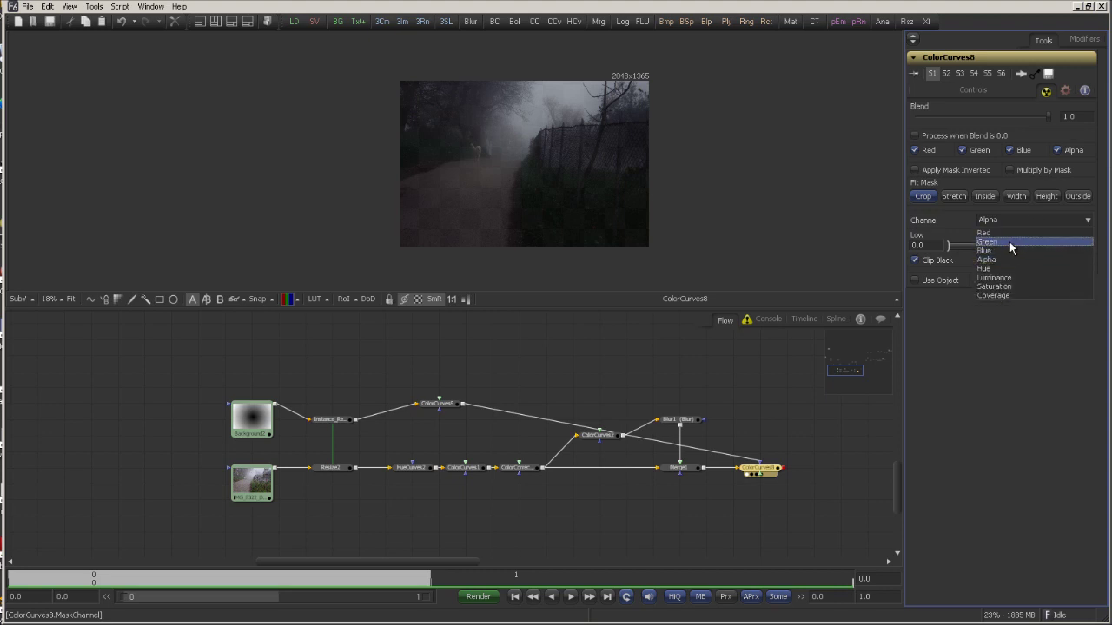
click(1004, 278)
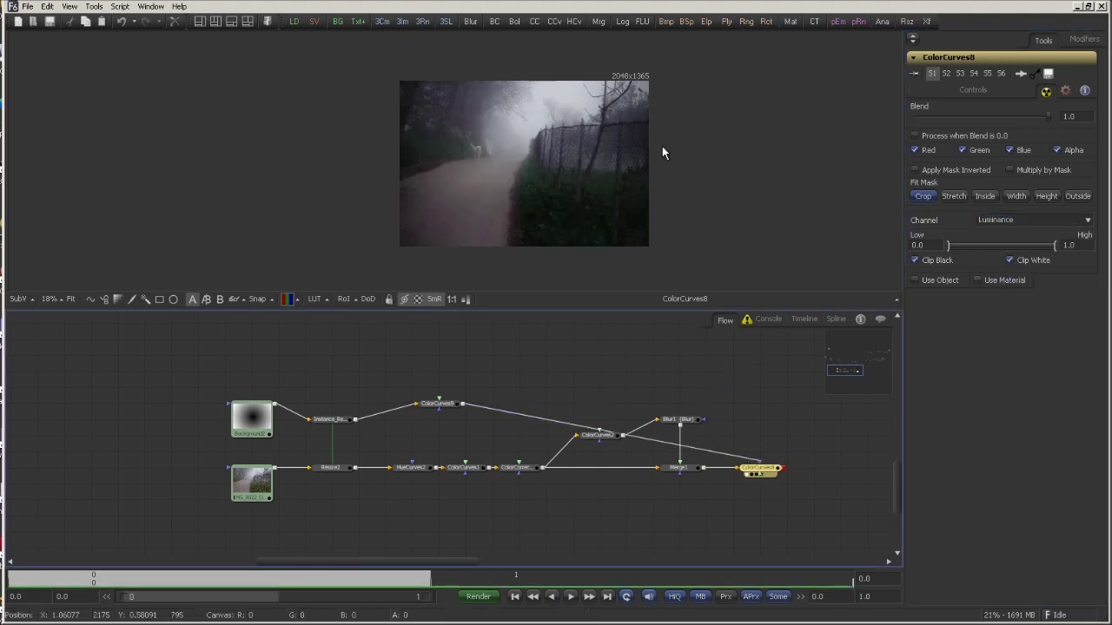
Step: Raise the shadow handle of ColorCurves8's darkening curve slightly and display ColorCurves4 for comparison
click(971, 91)
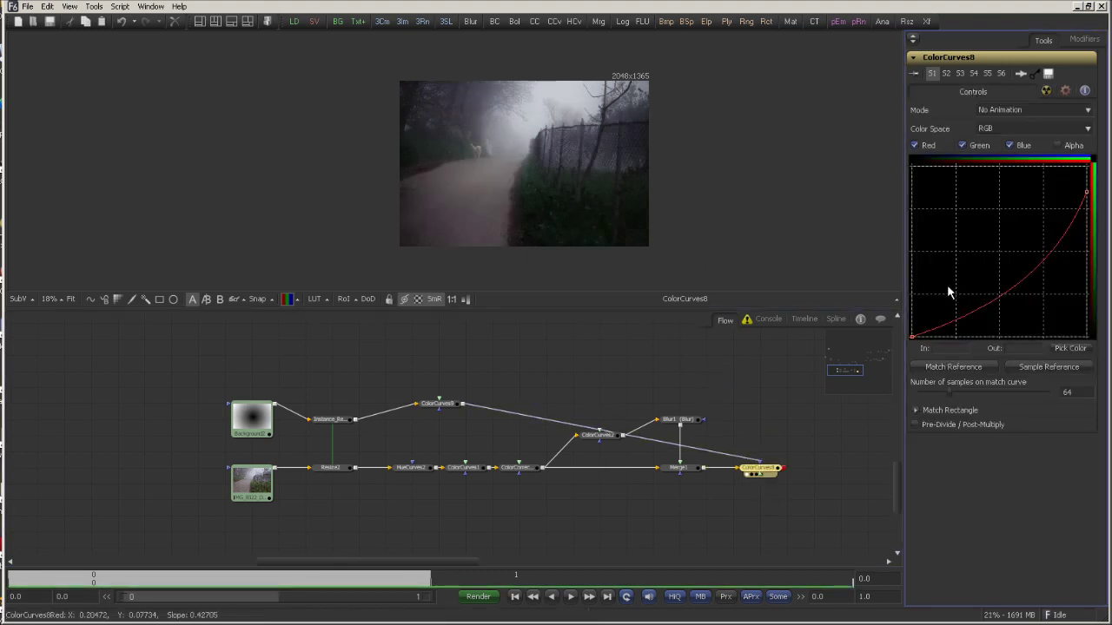
scroll(962, 246, down, 2)
click(927, 309)
mouse_move(978, 298)
mouse_down()
mouse_move(1002, 318)
mouse_move(982, 289)
mouse_move(990, 304)
mouse_move(1010, 306)
mouse_move(987, 293)
mouse_move(1017, 304)
mouse_move(1013, 313)
mouse_move(950, 291)
mouse_move(1003, 304)
mouse_move(983, 293)
mouse_up()
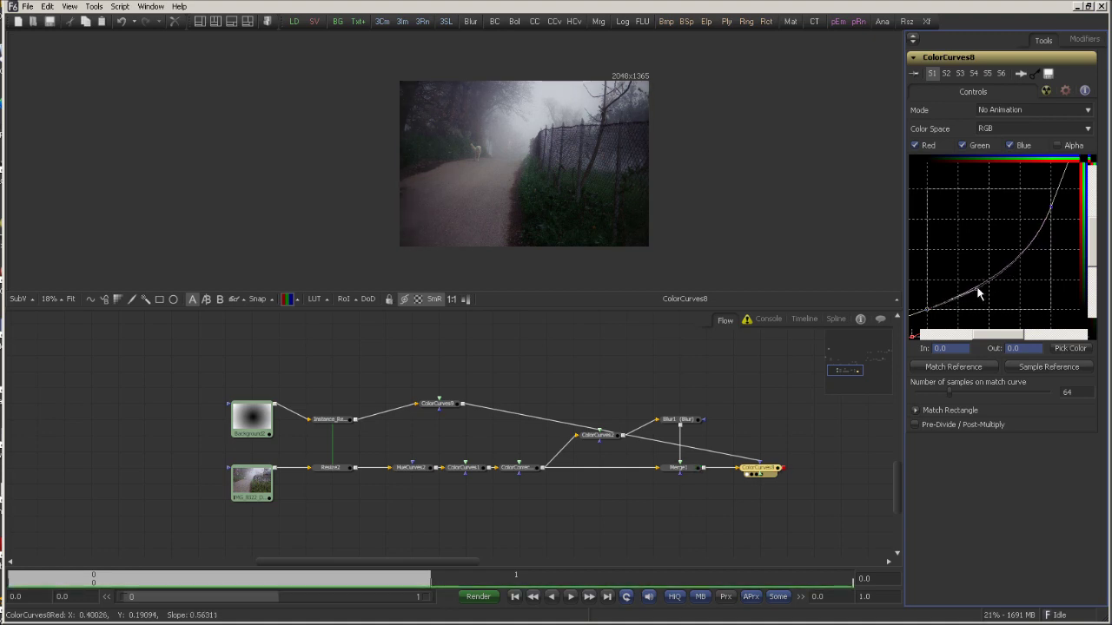
key(1)
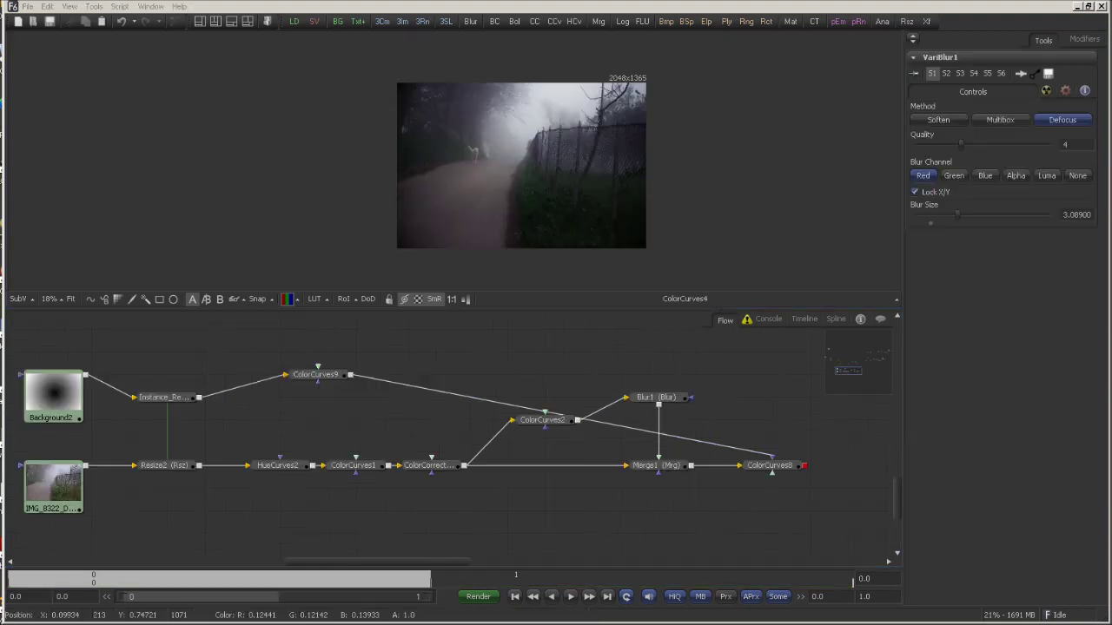
Step: Move ColorCurves9 to just above ColorCurves8 in the flow and add a Vari Blur node after it
drag(356, 376, 694, 375)
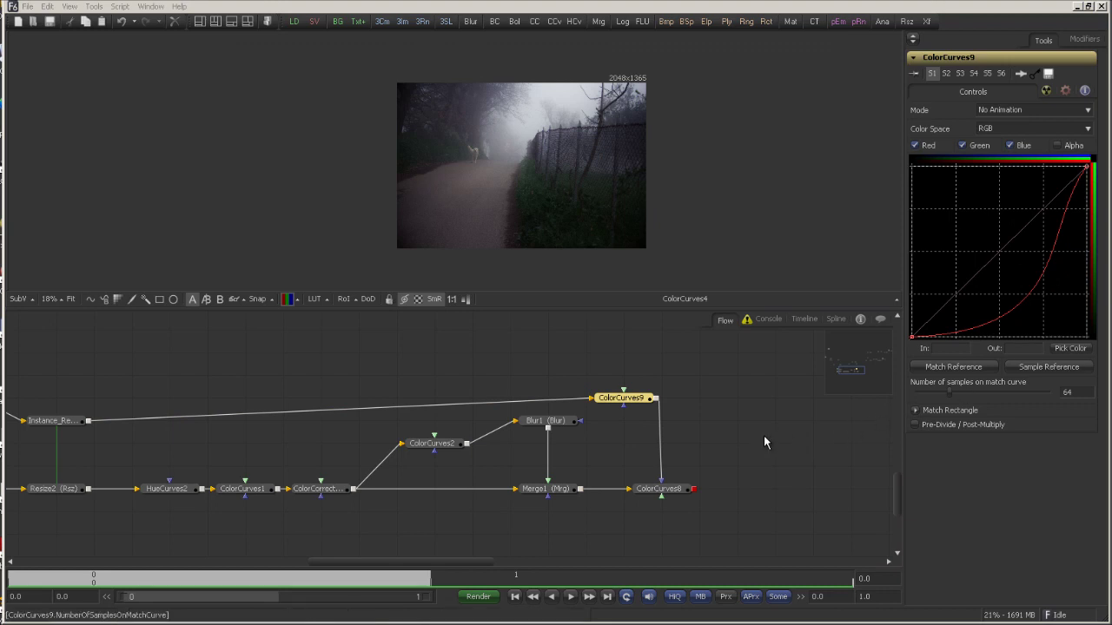
middle_click(731, 439)
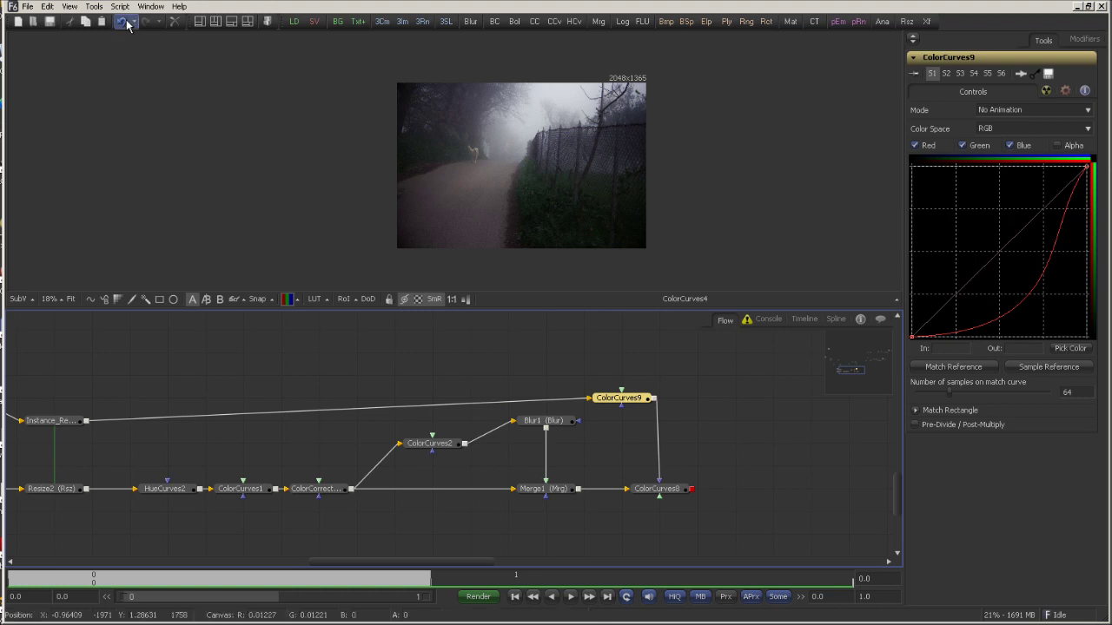
click(94, 6)
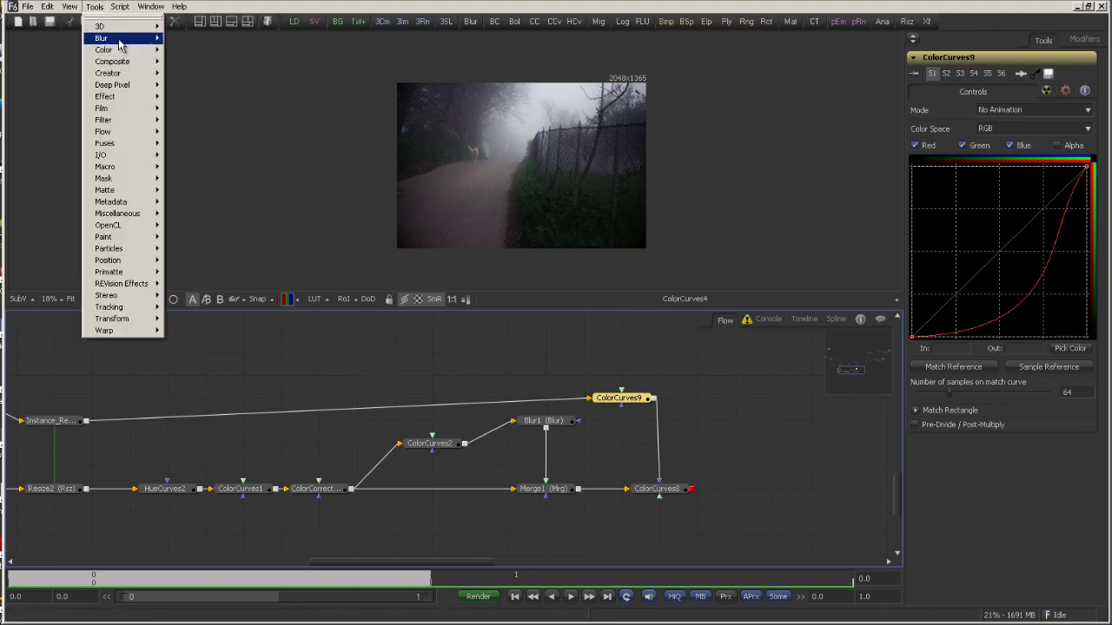
mouse_move(121, 38)
click(186, 128)
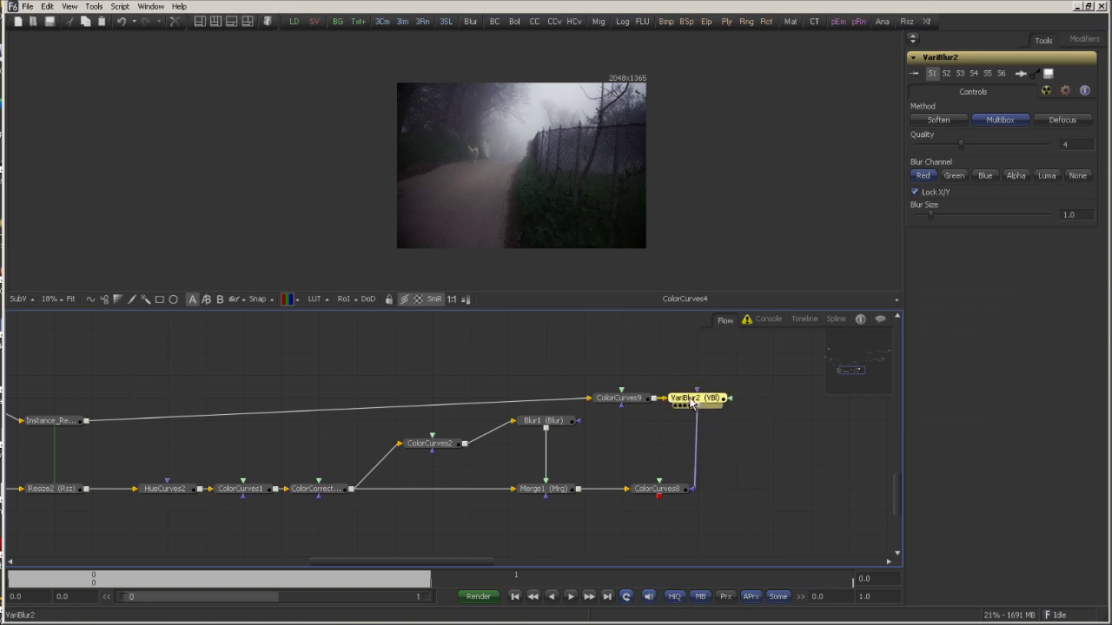
Step: Detach the new Vari Blur node from ColorCurves9 and ColorCurves8 and place it unconnected to their right
drag(705, 401, 704, 424)
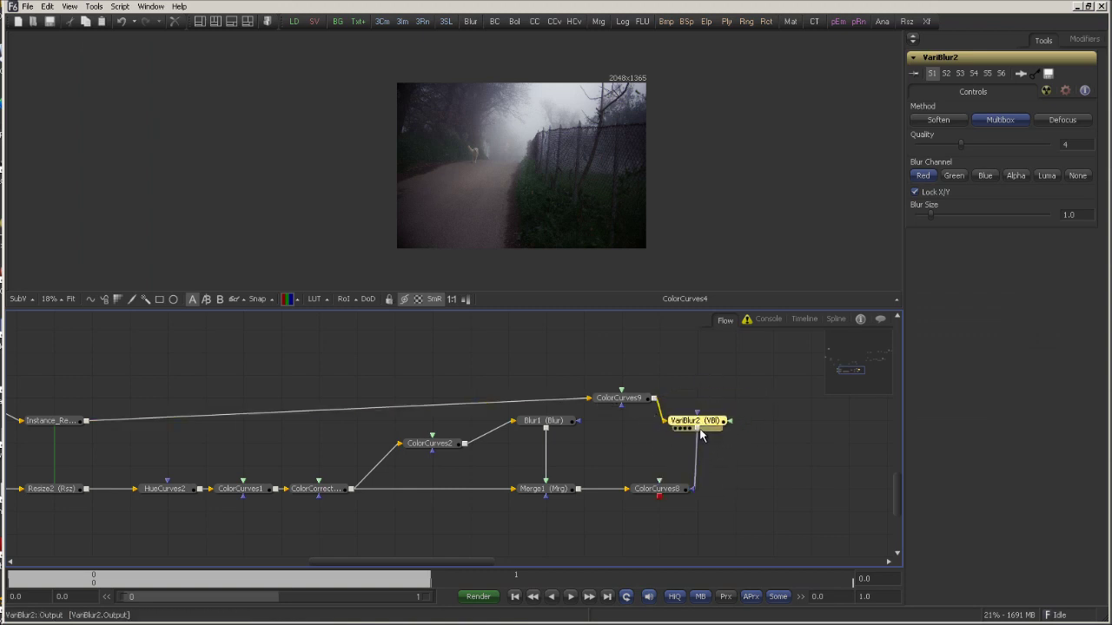
click(631, 398)
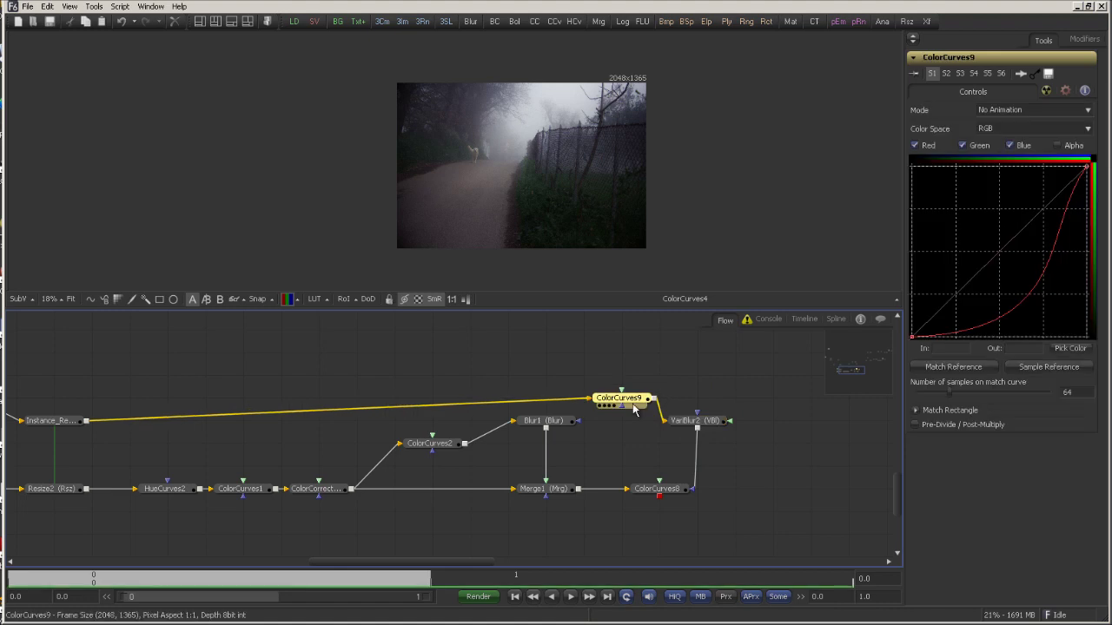
click(708, 423)
drag(708, 423, 713, 447)
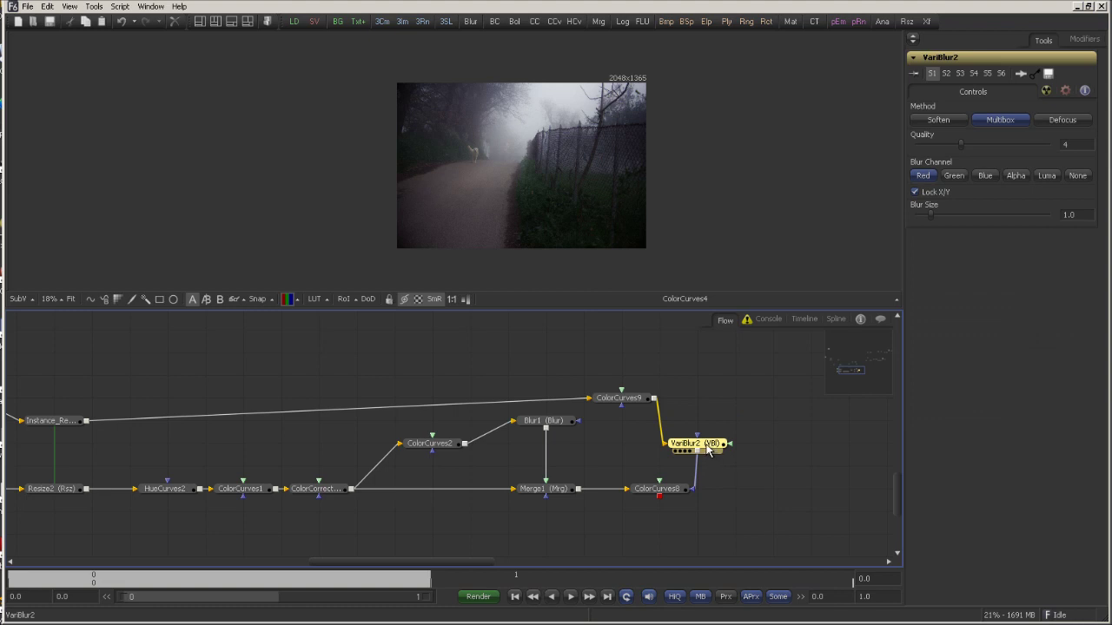
drag(708, 449, 823, 425)
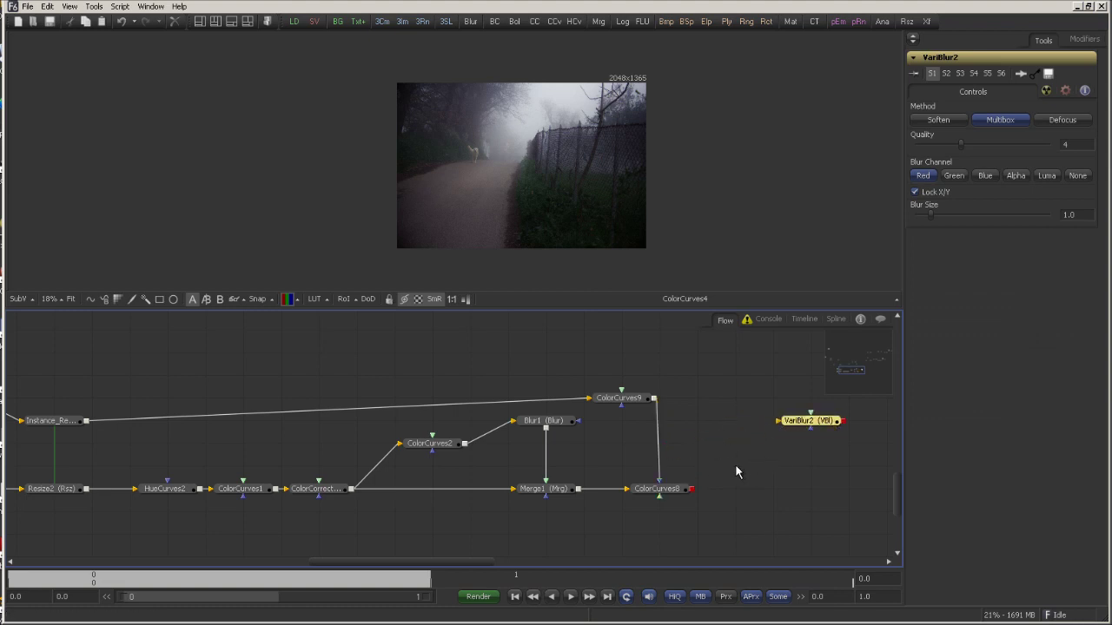
key(alt+Tab)
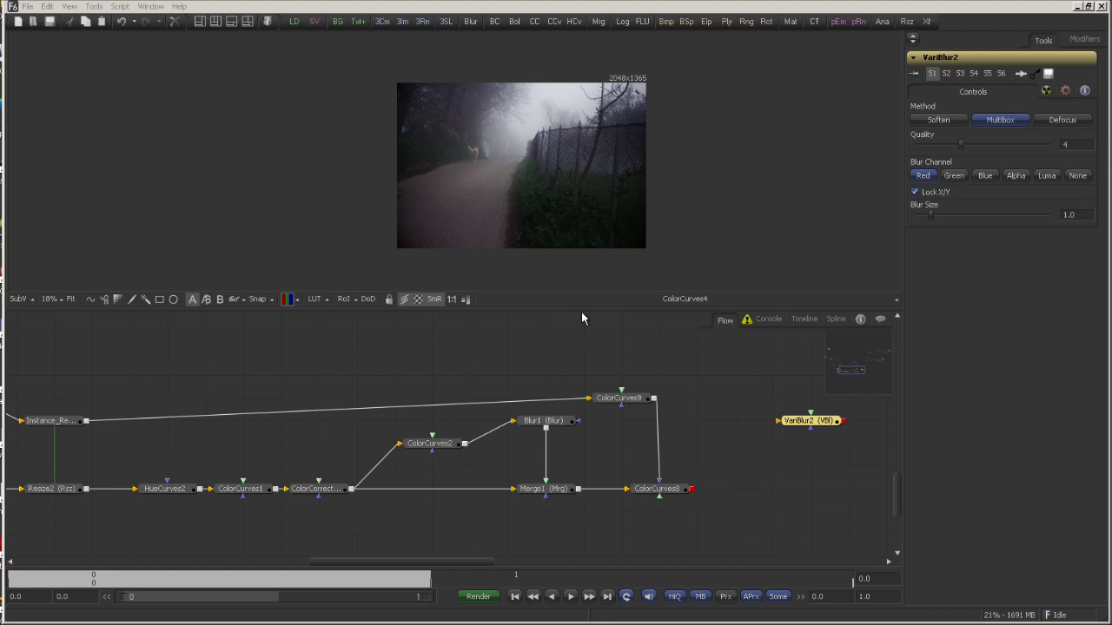
Step: Add another Color Curves node above ColorCurves9 and feed it from the instanced Resize node
drag(332, 408, 596, 429)
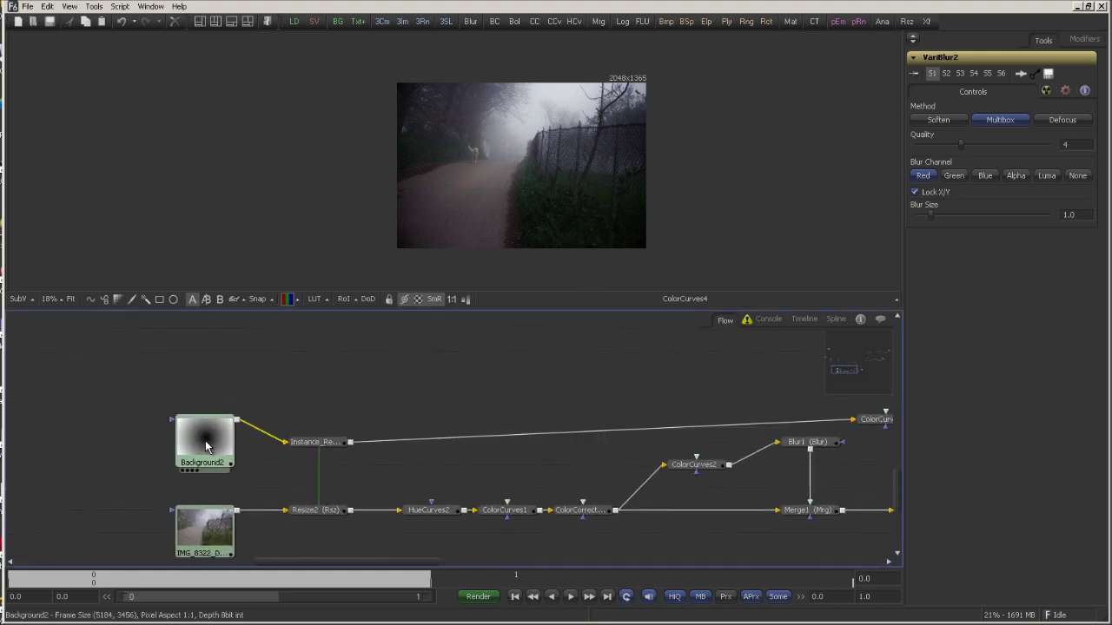
drag(337, 436, 335, 426)
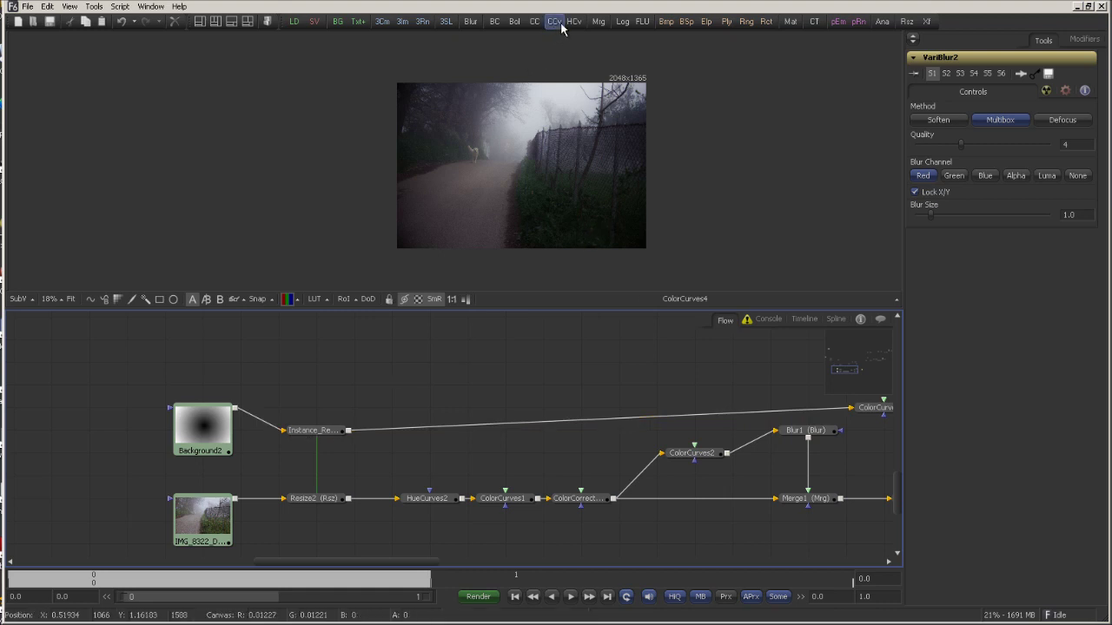
drag(554, 22, 695, 364)
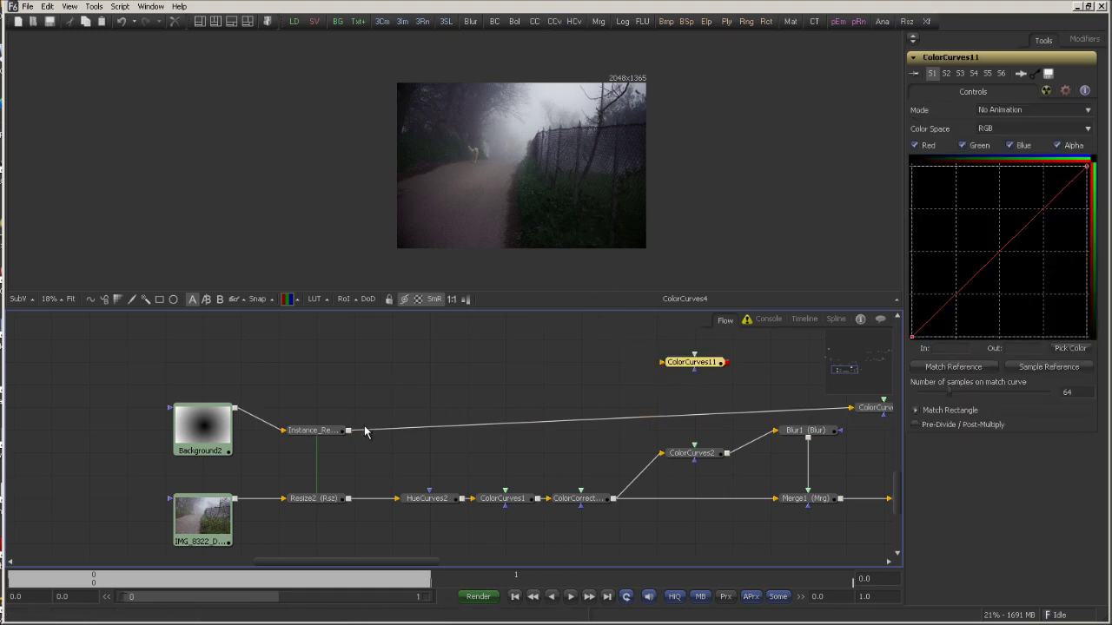
drag(352, 436, 572, 400)
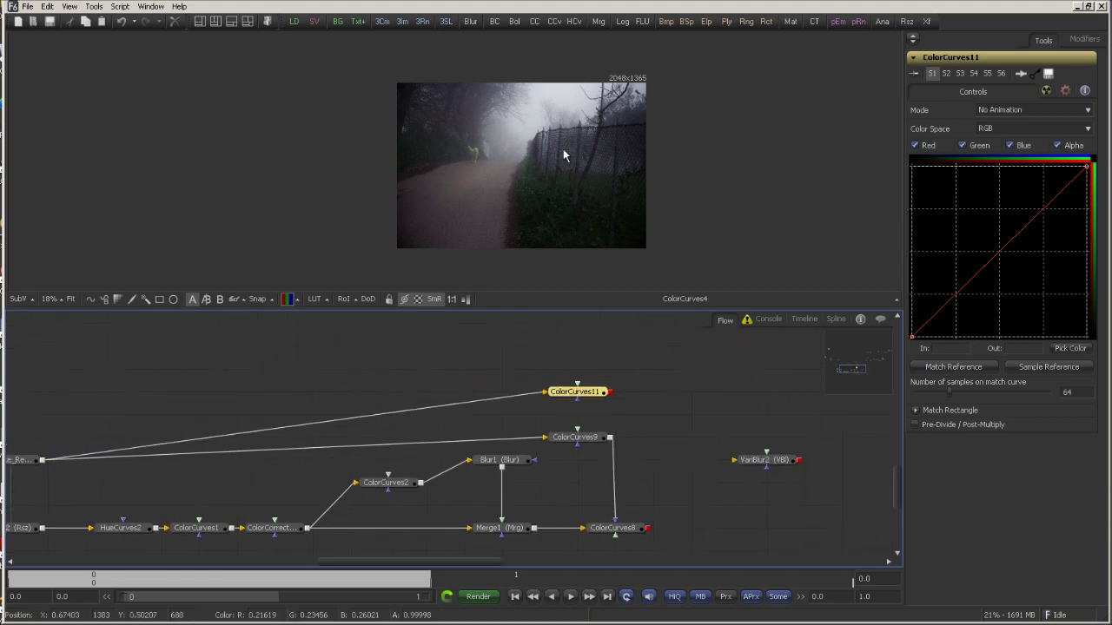
Step: Display the new Color Curves node, exclude its alpha channel, and extend its shadow handle nearly horizontally to darken the gradient's centre
key(1)
click(1056, 145)
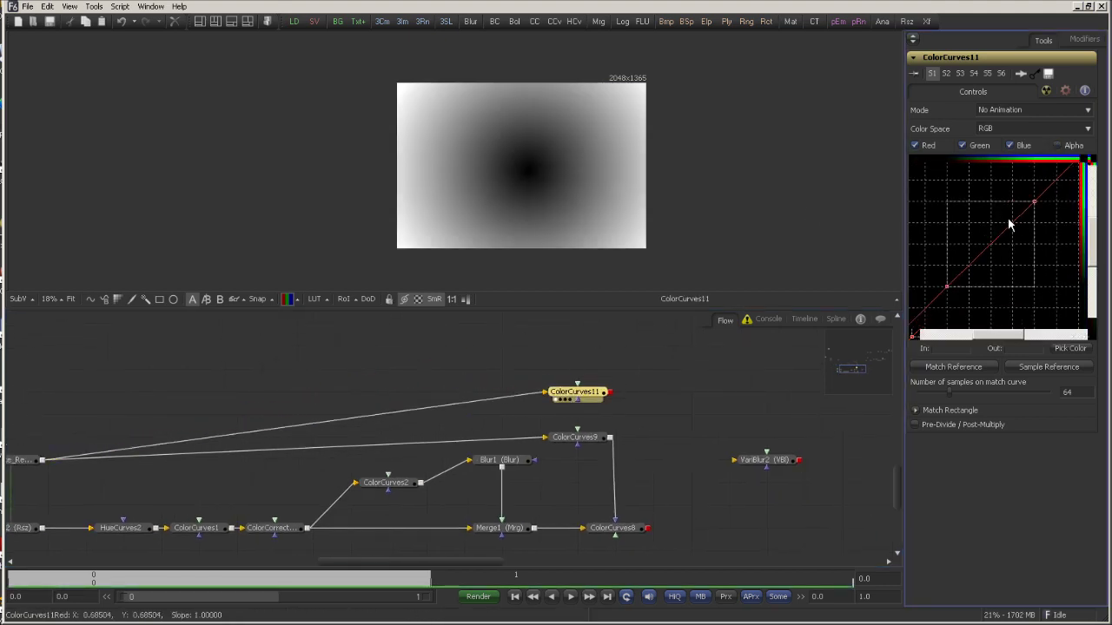
drag(973, 221, 1011, 276)
click(947, 286)
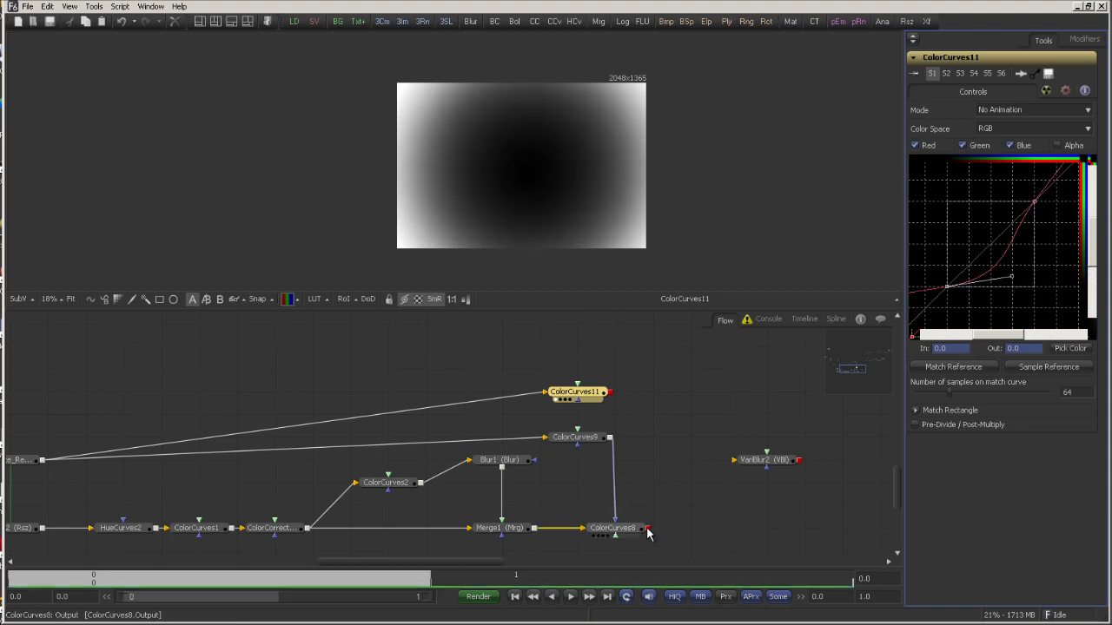
Step: Feed ColorCurves8 into VariBlur2's image input and ColorCurves11 into its blur map input, and display VariBlur2
drag(635, 531, 599, 261)
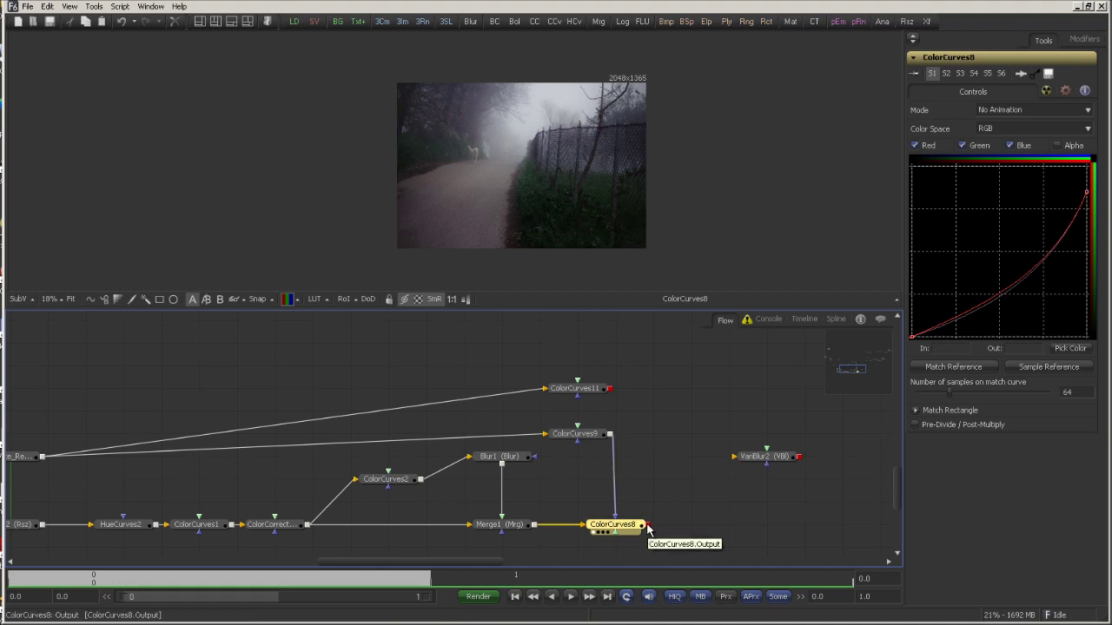
drag(647, 528, 761, 440)
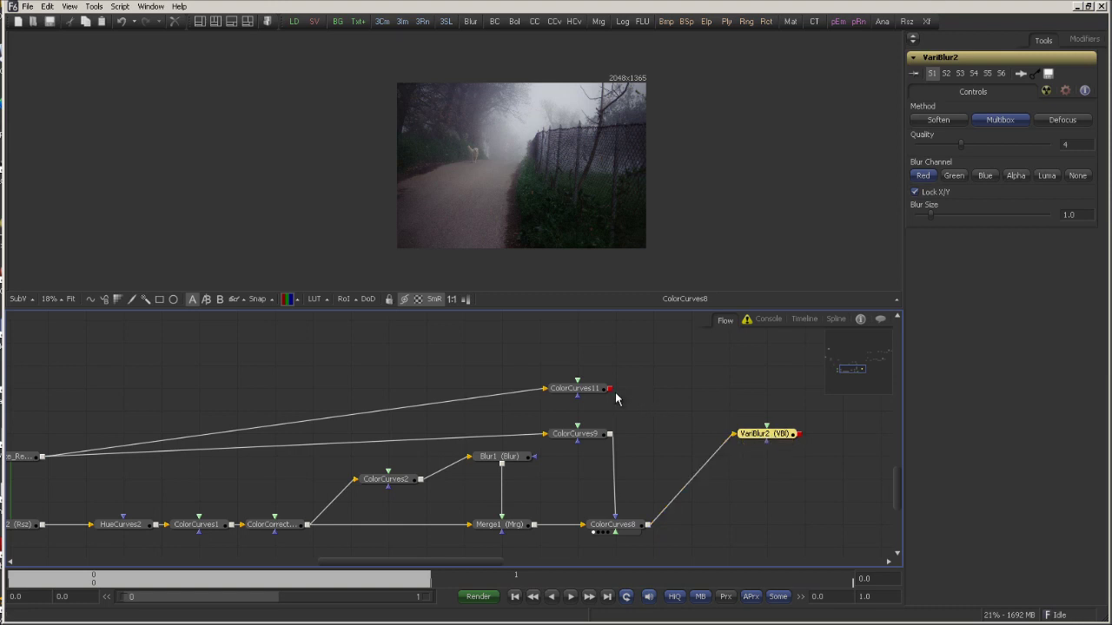
drag(591, 394, 627, 154)
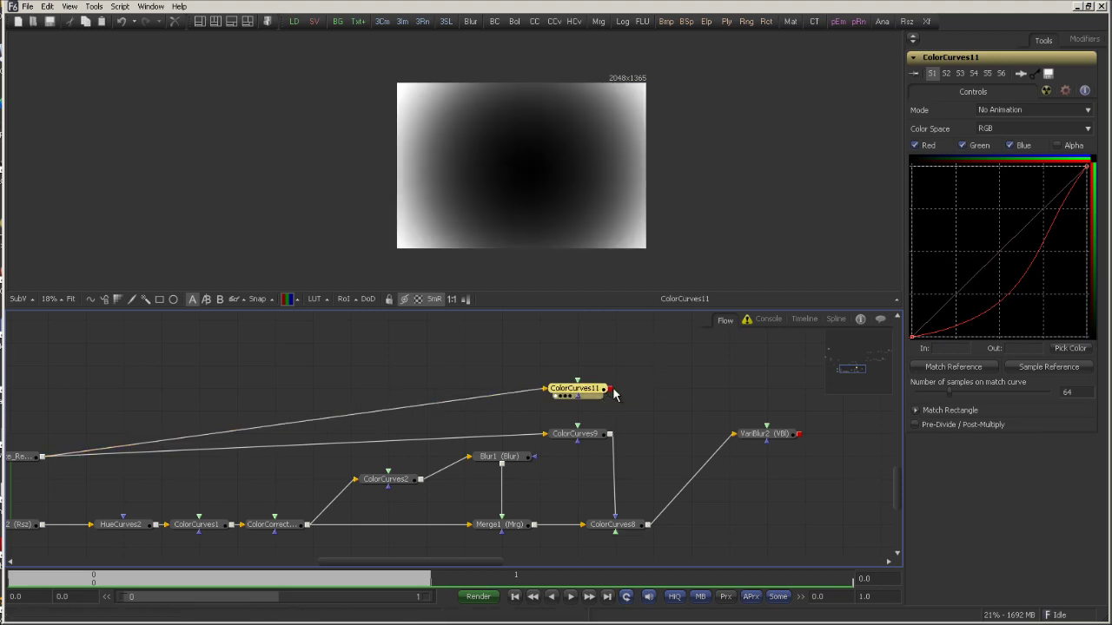
drag(611, 389, 710, 212)
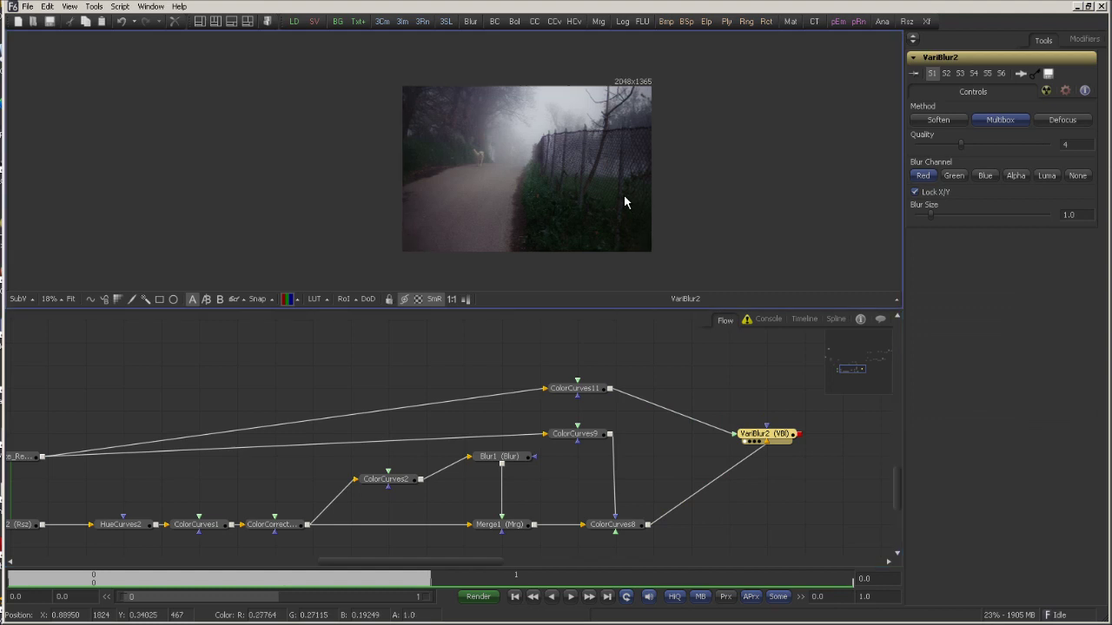
scroll(647, 92, up, 2)
scroll(647, 92, up, 2)
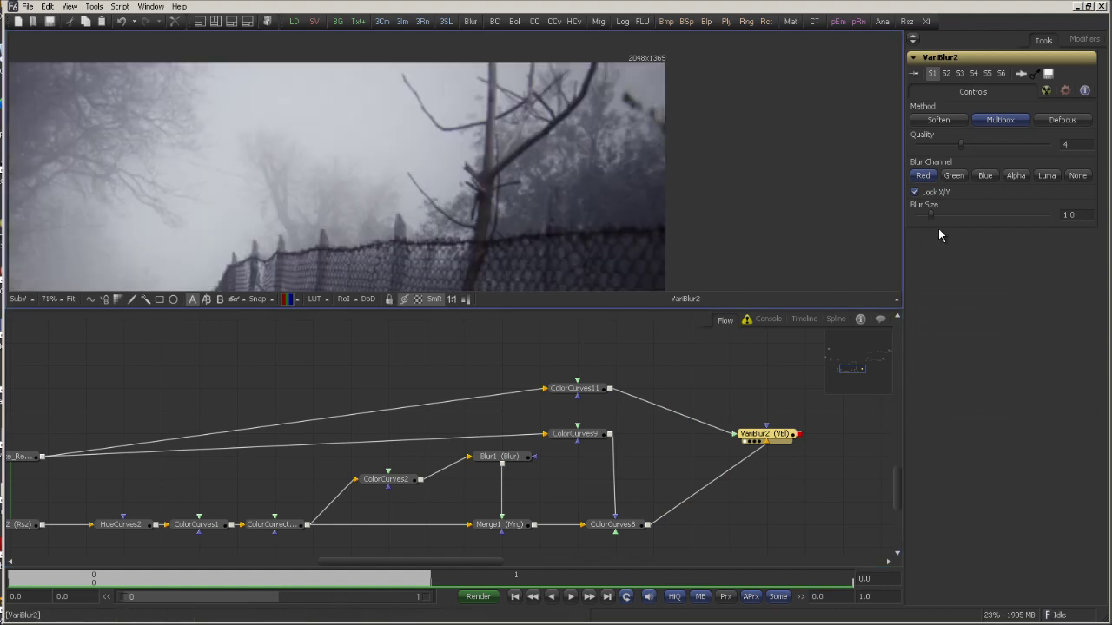
Step: Raise VariBlur2's blur size to about 4.24 to strengthen the edge blur
drag(930, 213, 973, 220)
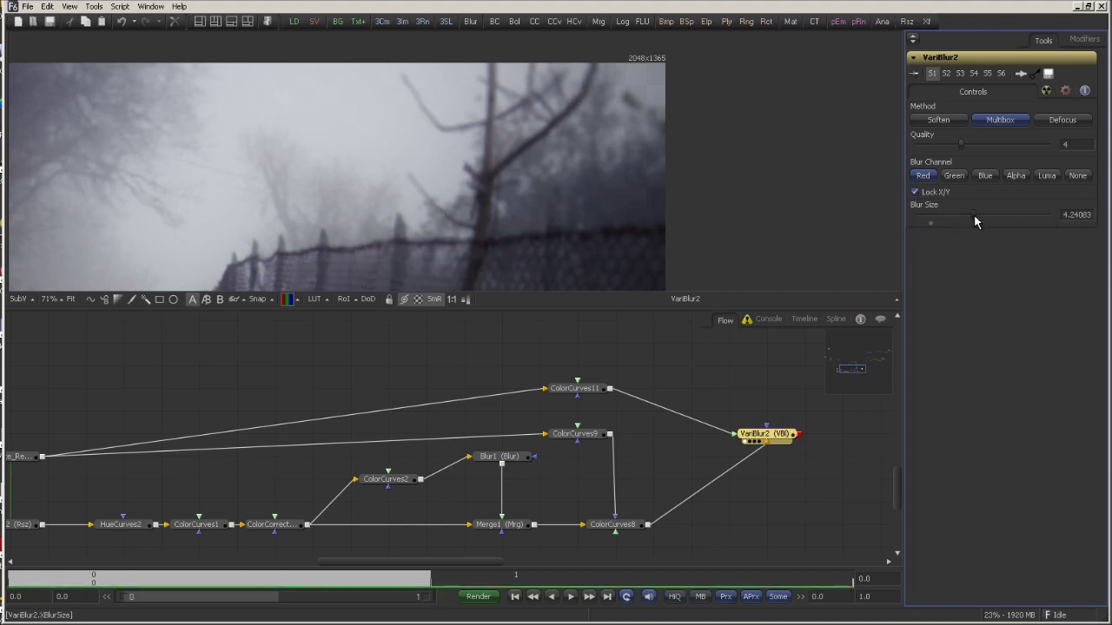
scroll(693, 122, down, 1)
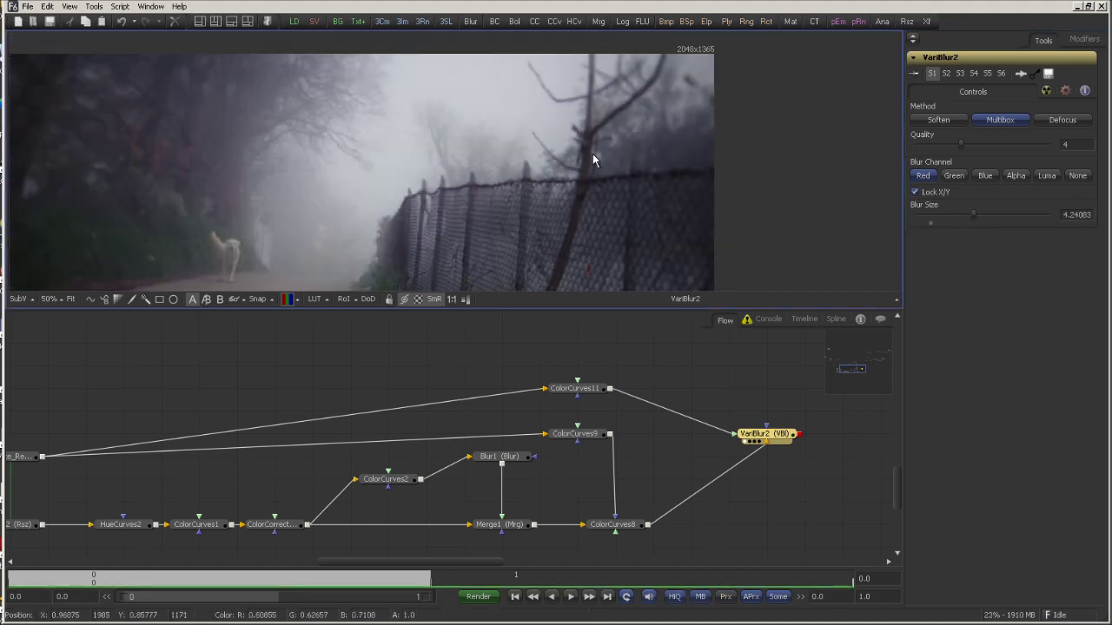
drag(393, 212, 745, 97)
Step: Examine VariBlur2's blurred result along the fence, road and lower-left corner of the image
scroll(447, 178, up, 2)
scroll(447, 175, down, 3)
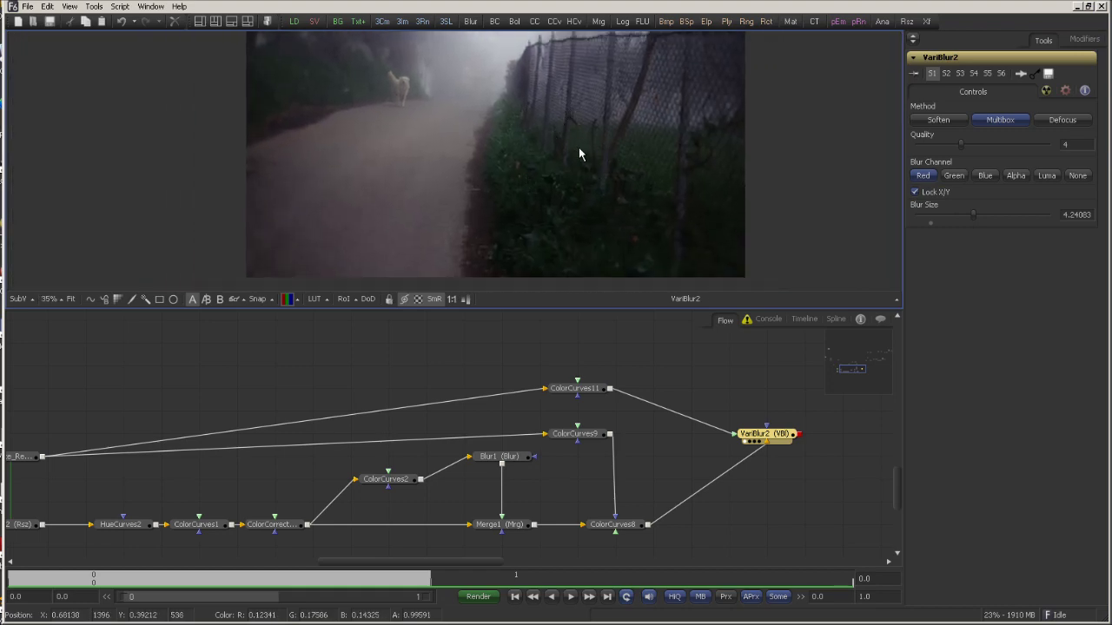
drag(580, 148, 609, 149)
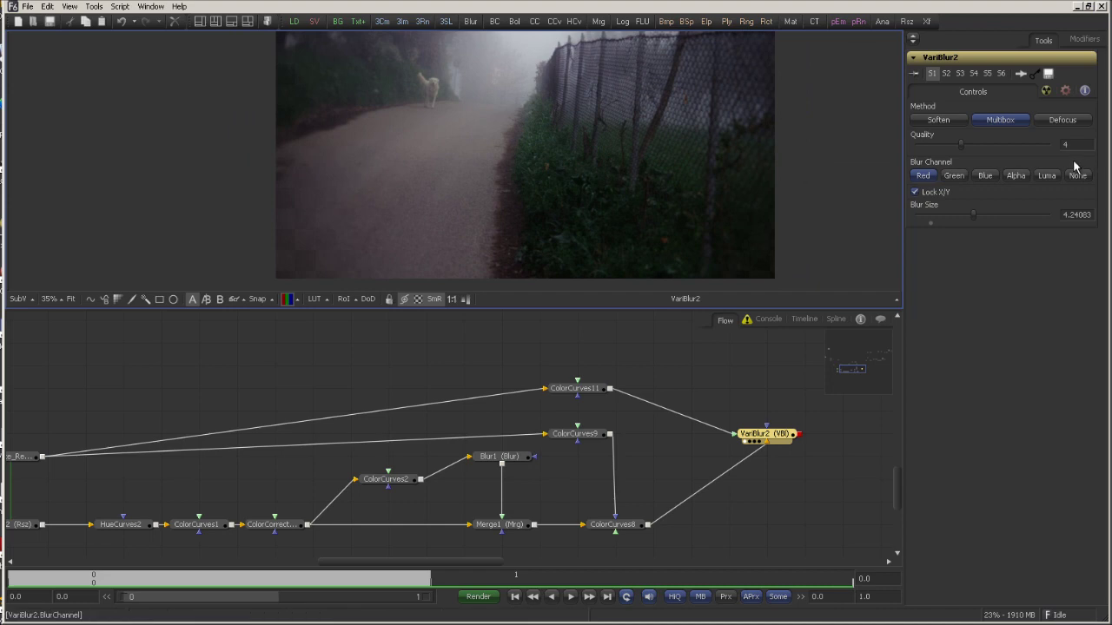
drag(671, 164, 642, 268)
drag(666, 142, 690, 116)
drag(564, 196, 645, 115)
scroll(392, 247, up, 1)
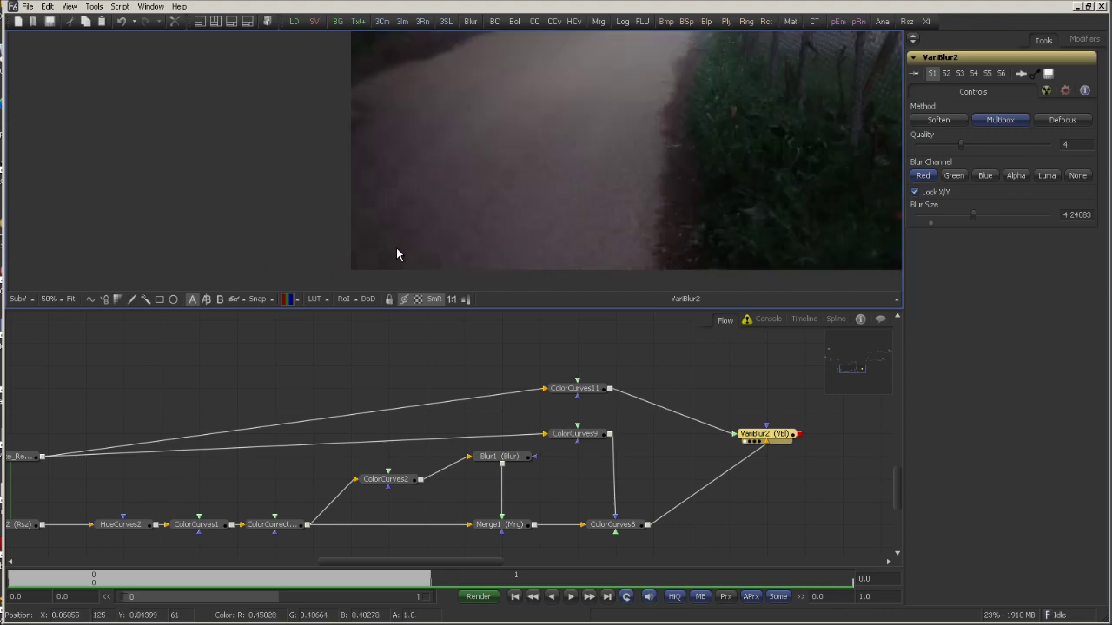
drag(396, 247, 386, 191)
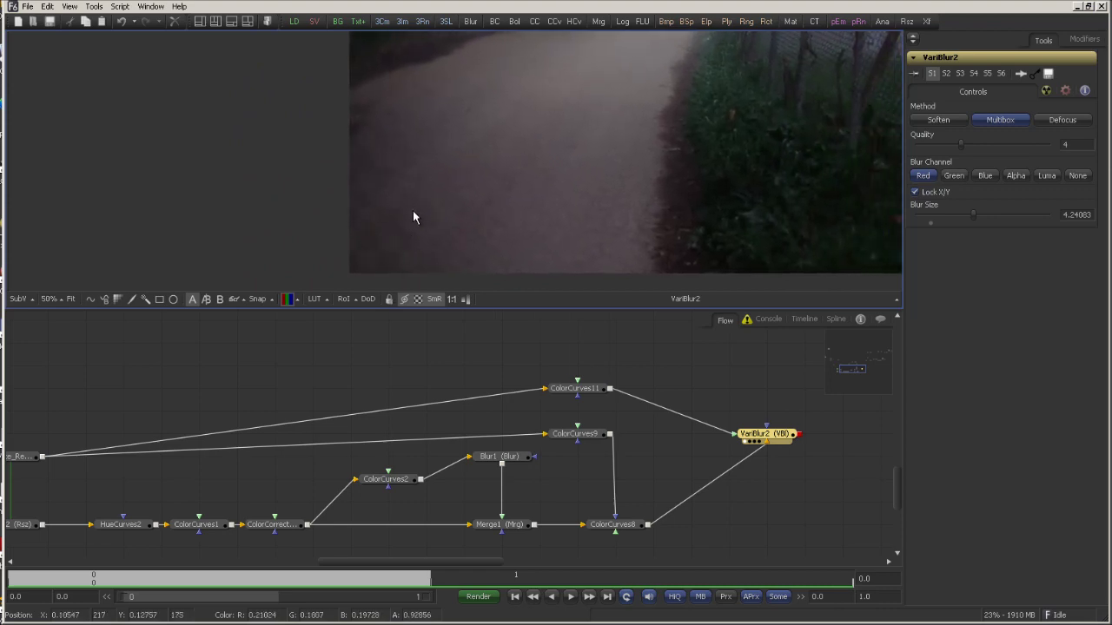
Step: Display ColorCurves8 and exclude the alpha channel from its processing
click(612, 524)
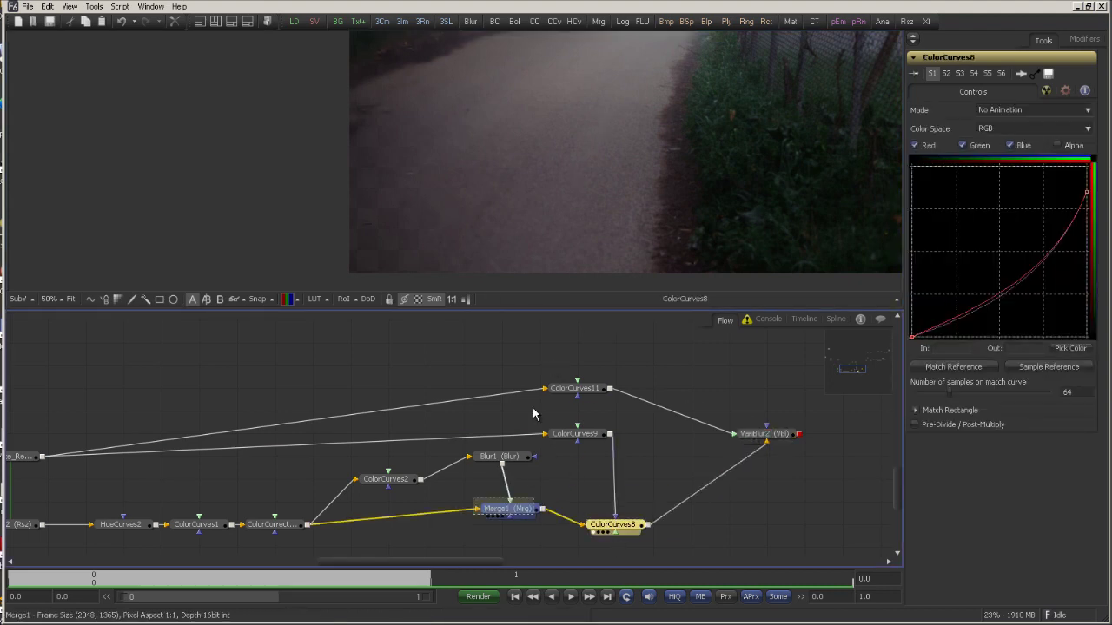
key(1)
key(1)
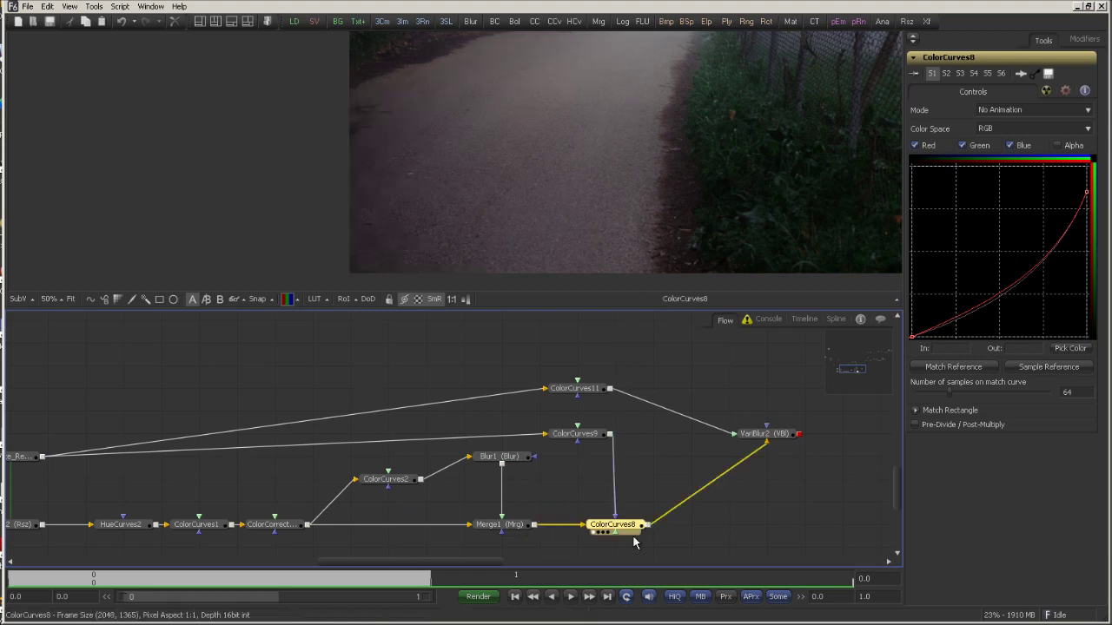
drag(627, 532, 601, 508)
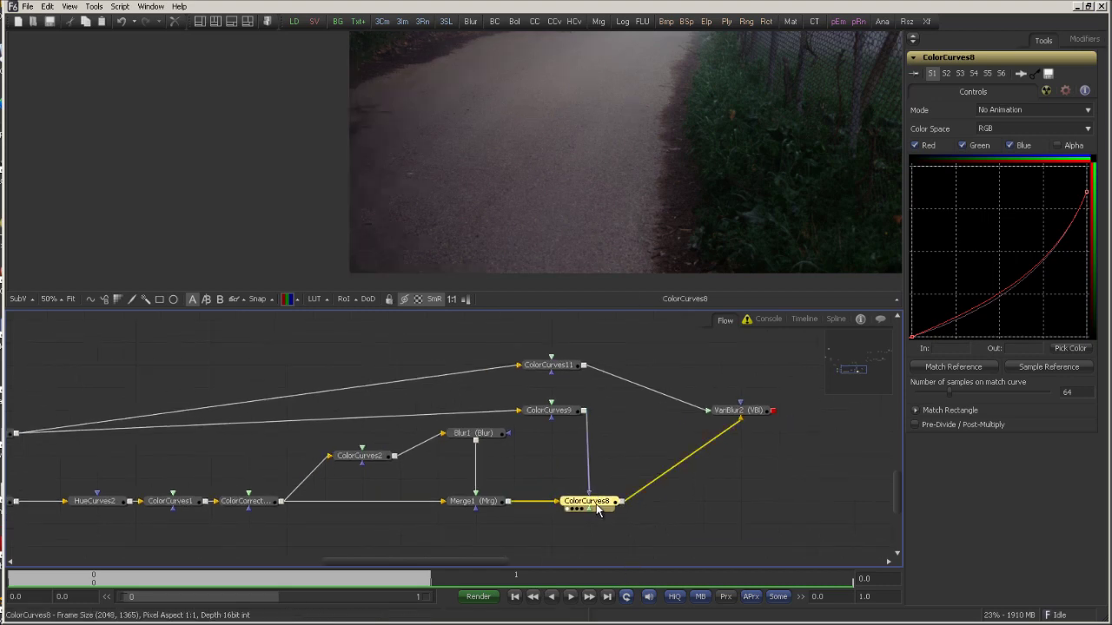
click(1046, 90)
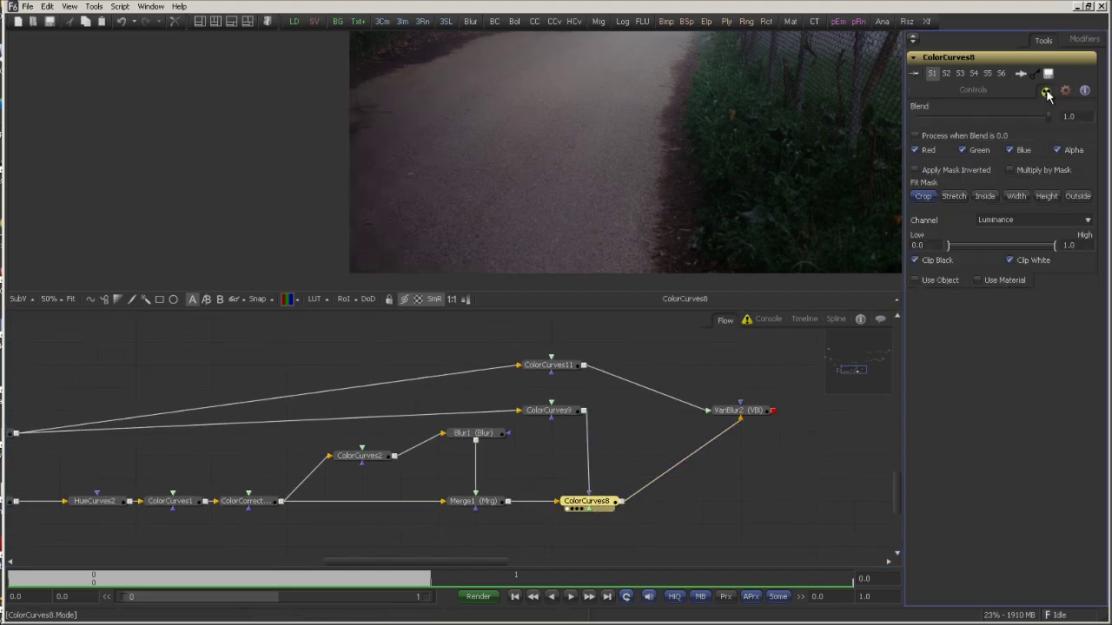
click(1057, 150)
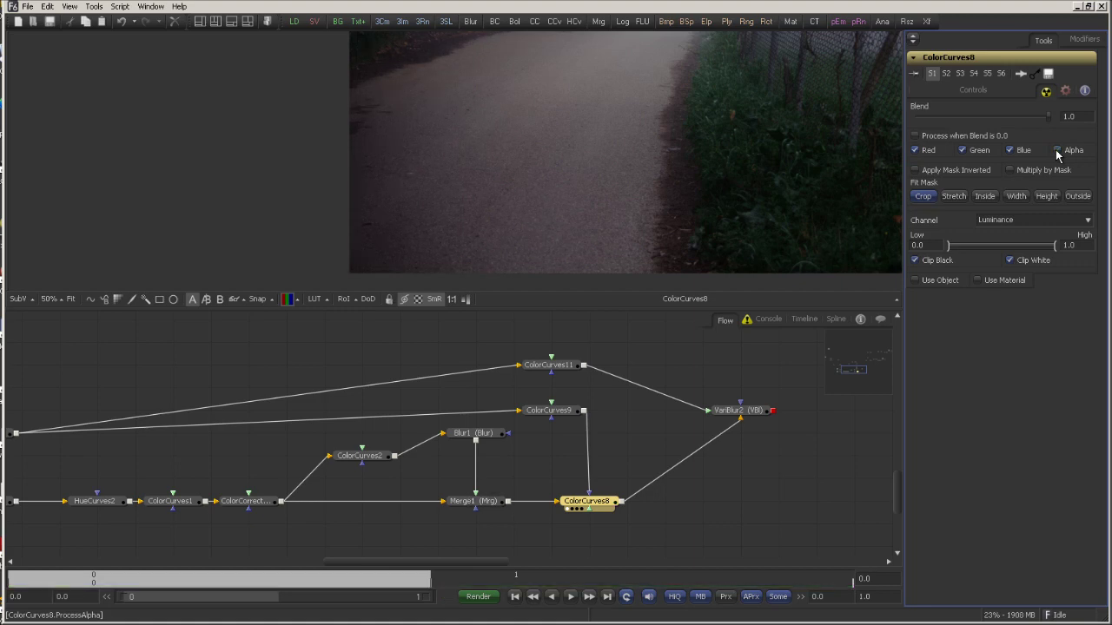
Step: Display VariBlur2 again and examine the blur across the road, grass, fence and image edges
drag(628, 399, 526, 448)
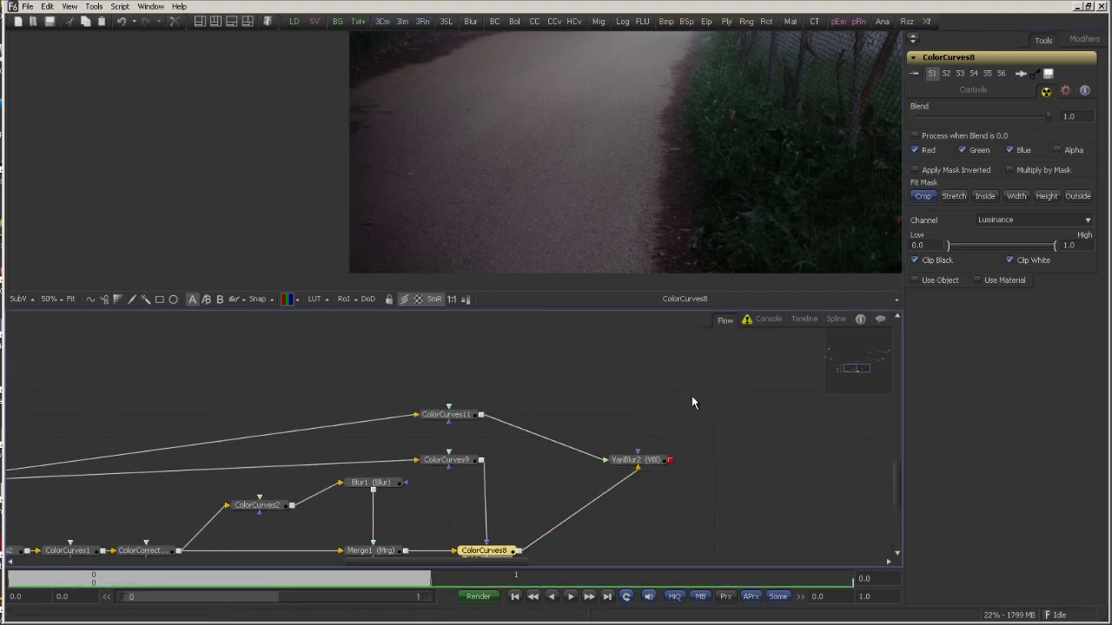
click(653, 462)
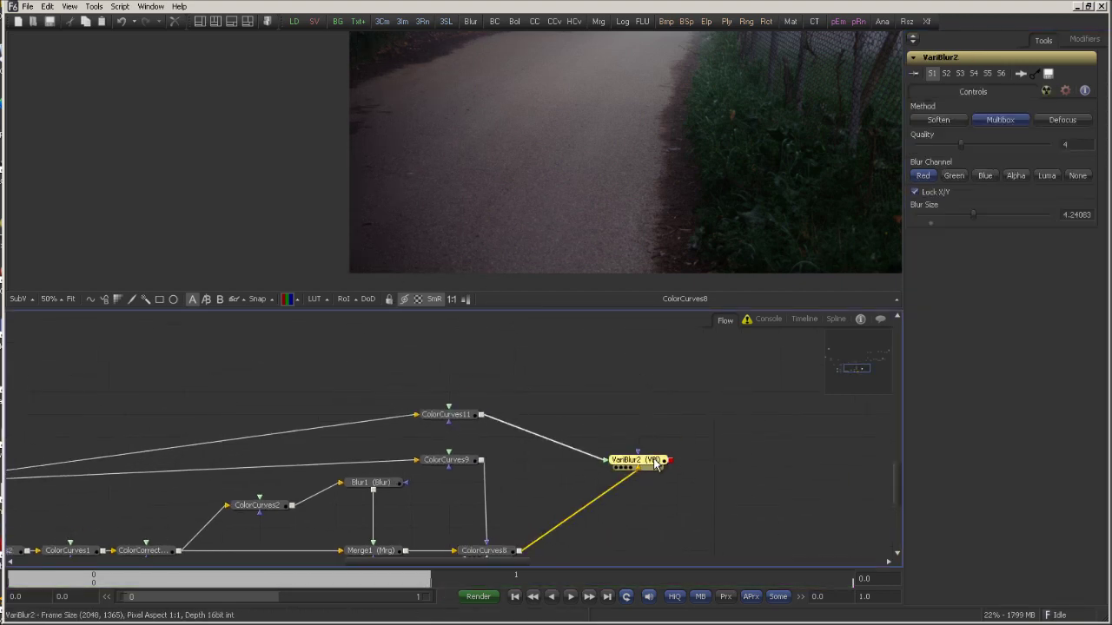
key(1)
drag(639, 407, 636, 416)
scroll(530, 171, down, 1)
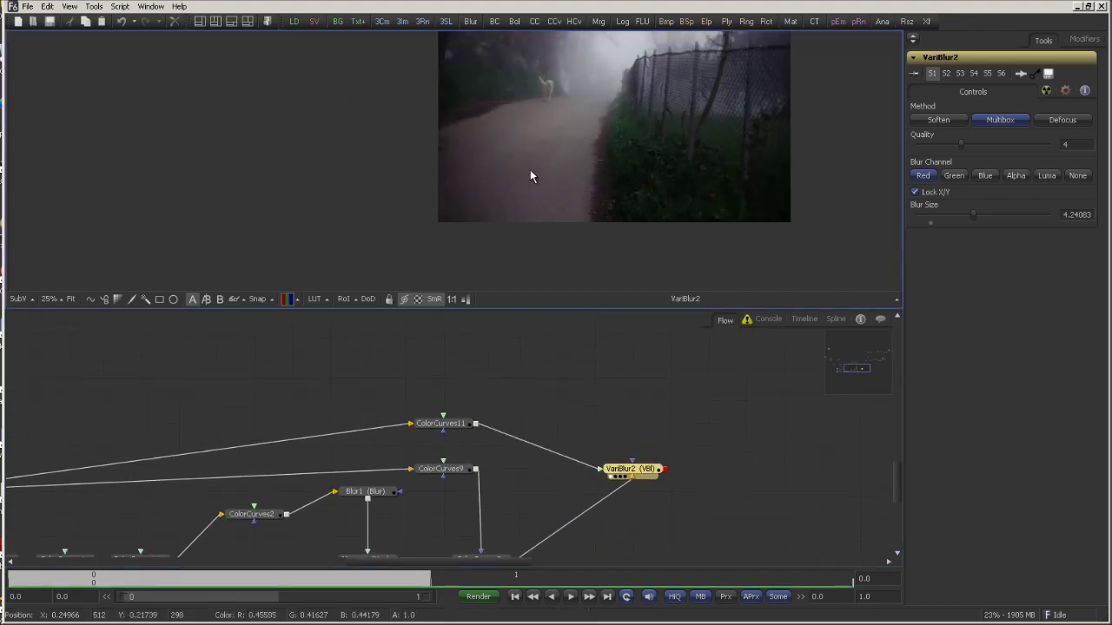
scroll(513, 190, up, 3)
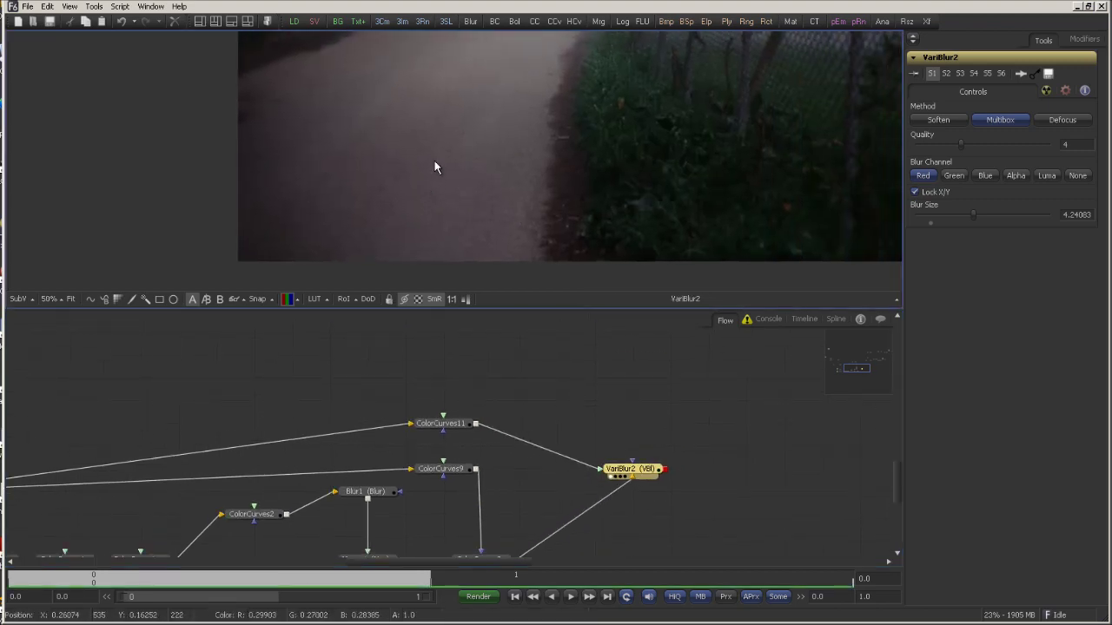
drag(434, 161, 489, 286)
drag(473, 136, 506, 226)
drag(618, 145, 471, 217)
drag(685, 153, 570, 165)
scroll(522, 149, down, 2)
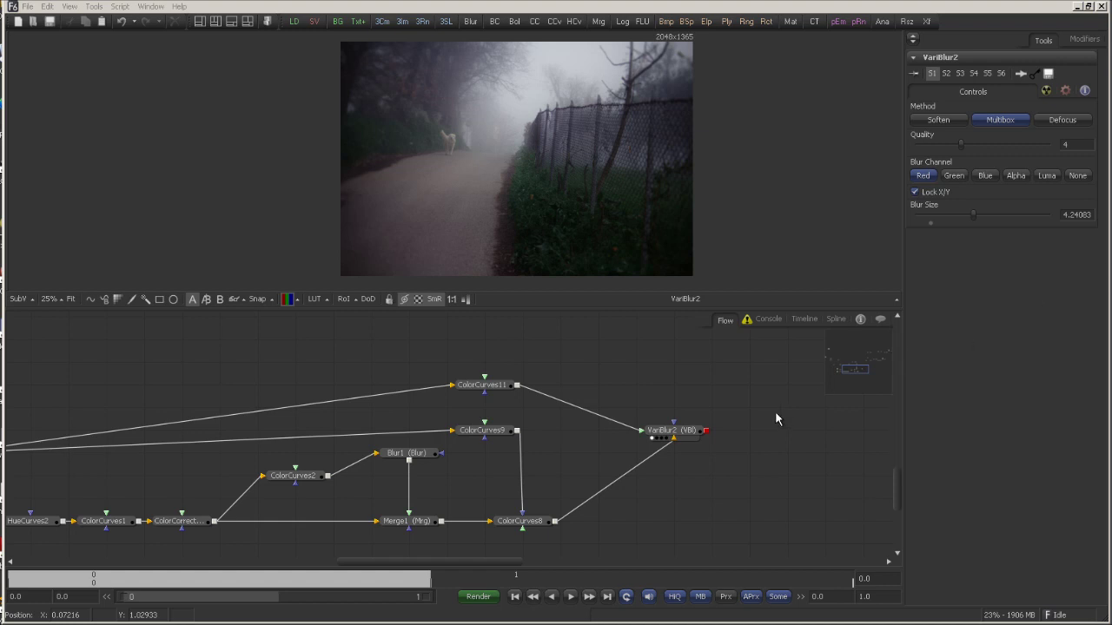
Step: Add two chained Transform nodes after VariBlur2, feed VariBlur2 into the first, and display Transform4
drag(774, 411, 660, 414)
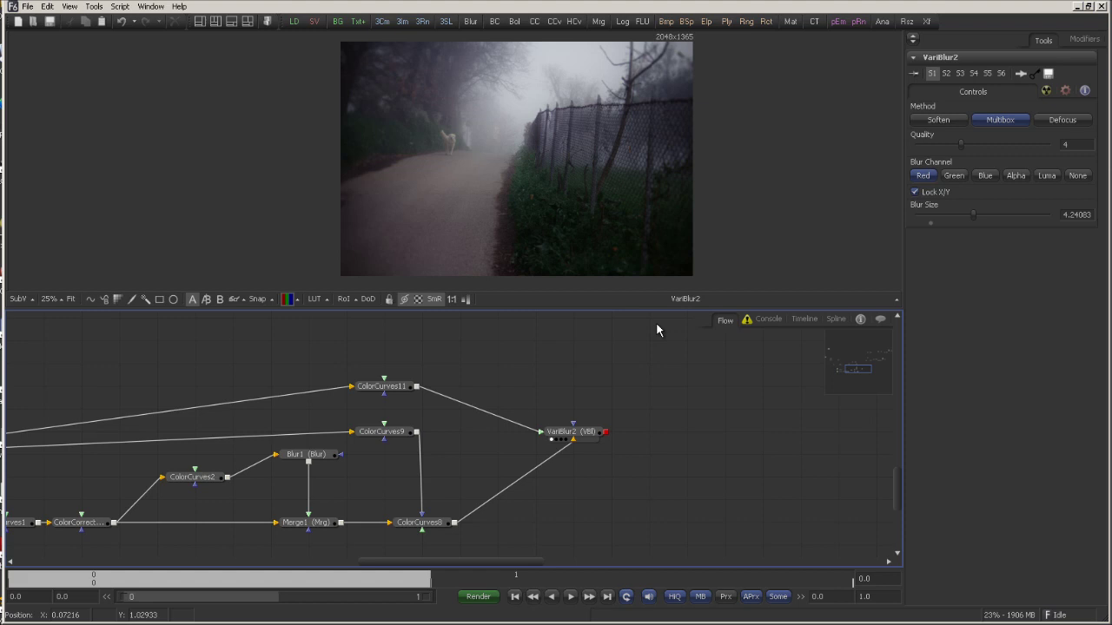
drag(926, 20, 681, 423)
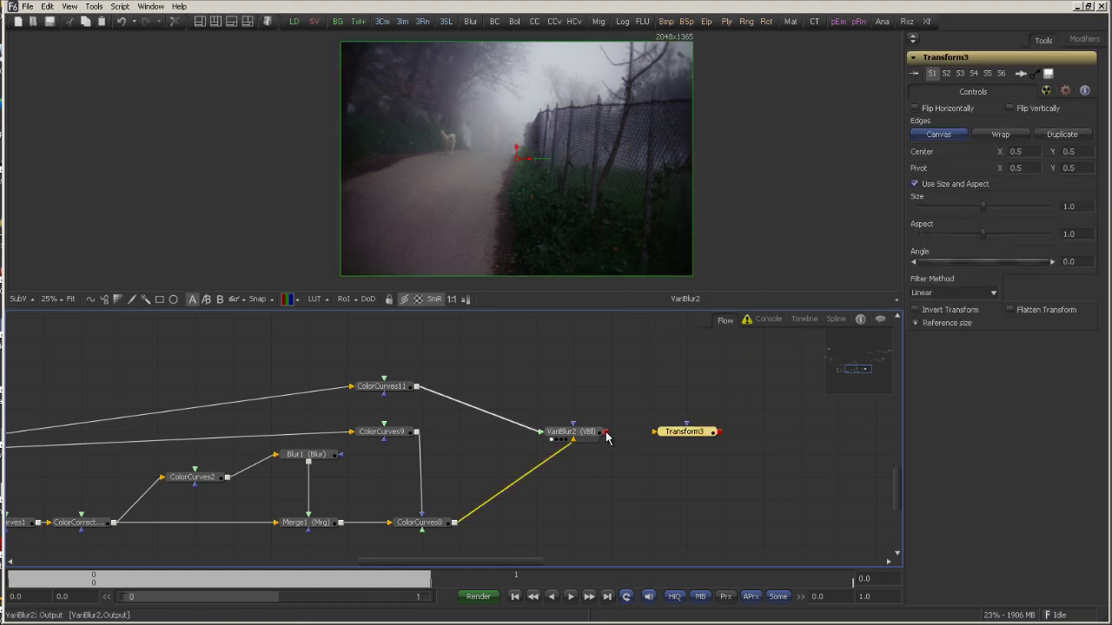
click(928, 21)
click(679, 434)
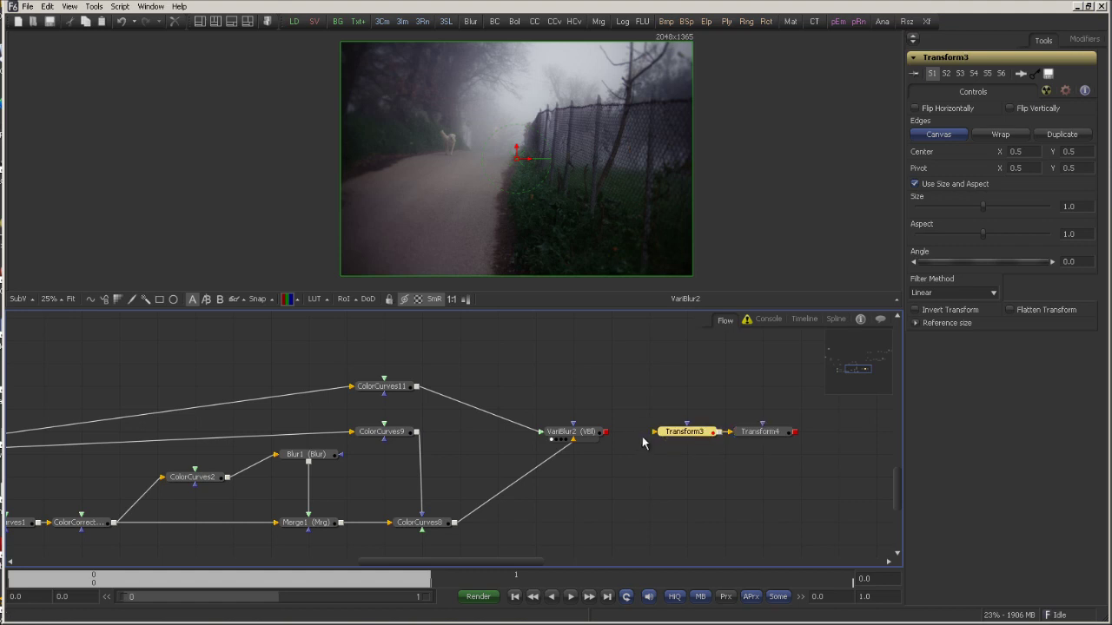
drag(605, 432, 654, 431)
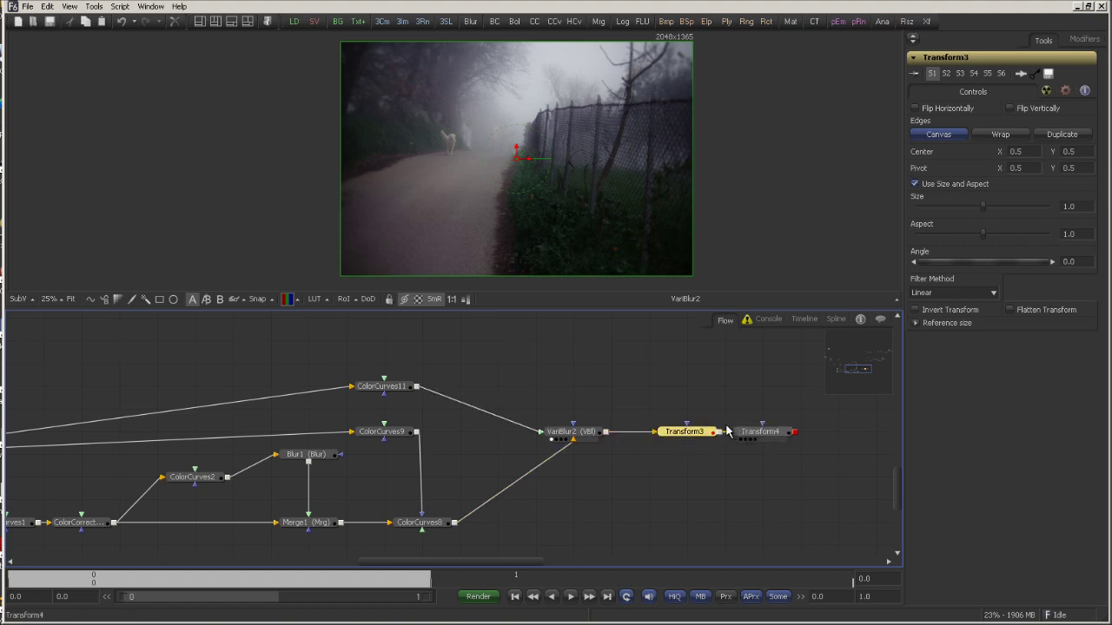
drag(772, 440, 633, 135)
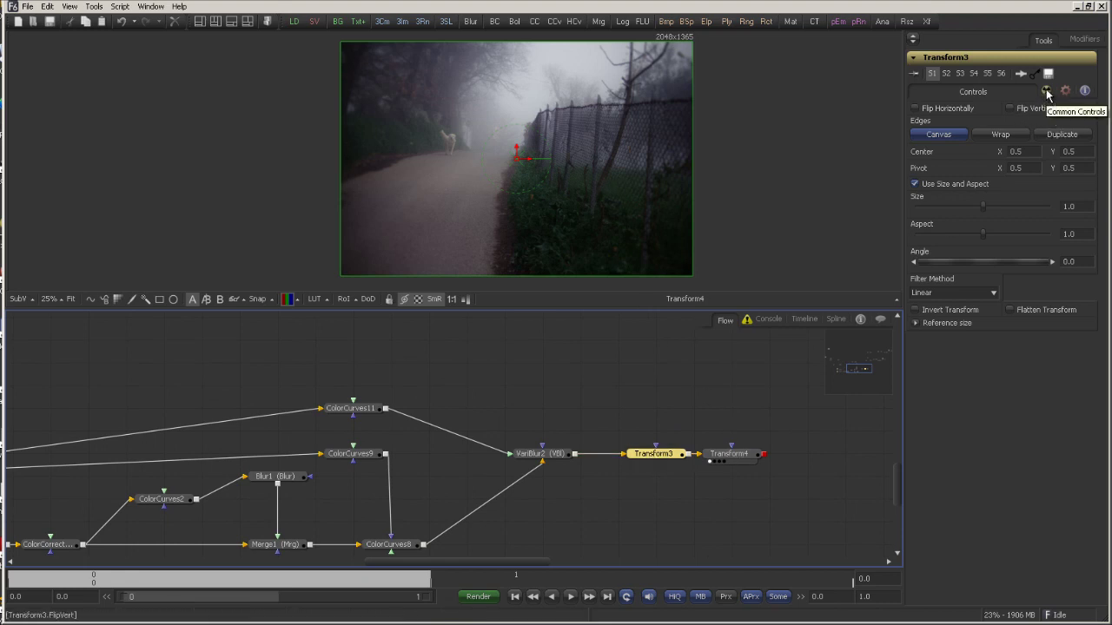
Step: Limit Transform3 to the green channel and scale it up slightly from the image's lower-right corner
click(1047, 91)
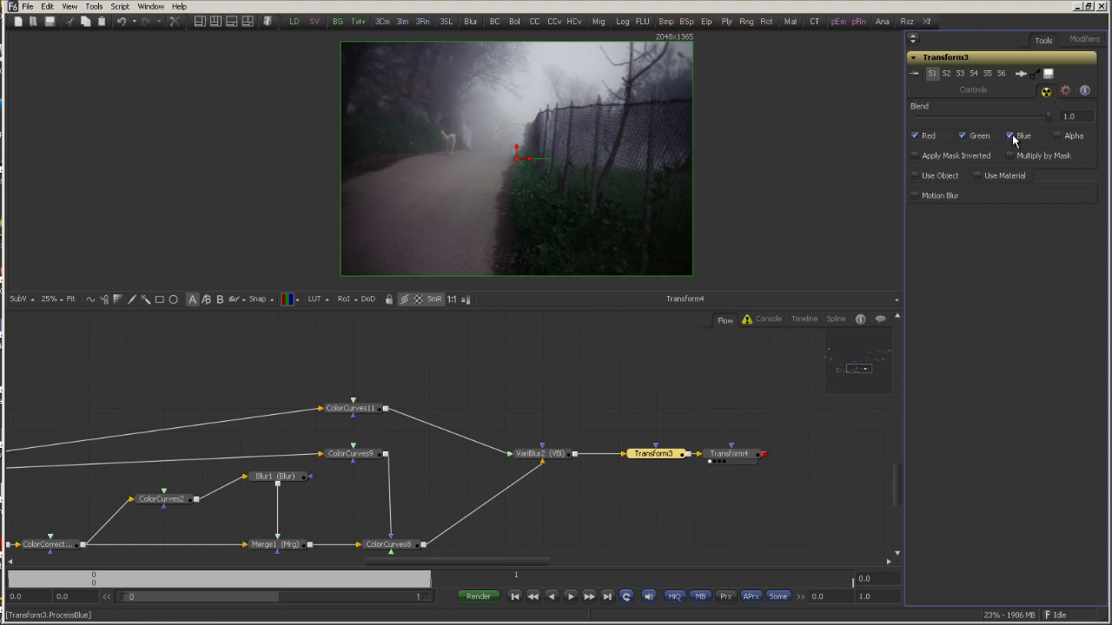
click(914, 136)
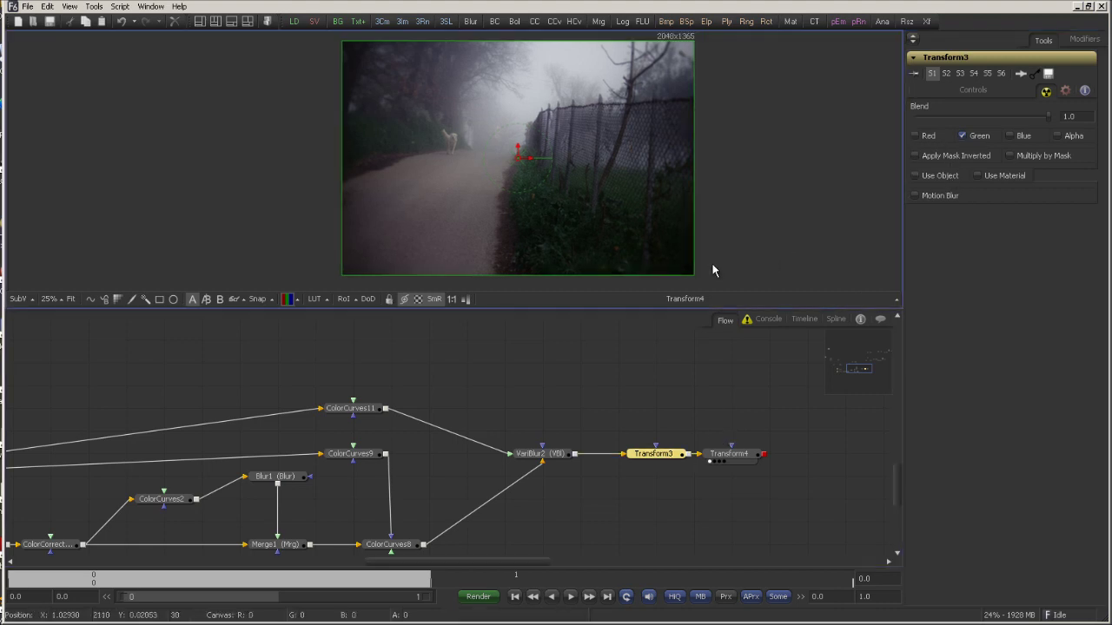
scroll(710, 265, up, 4)
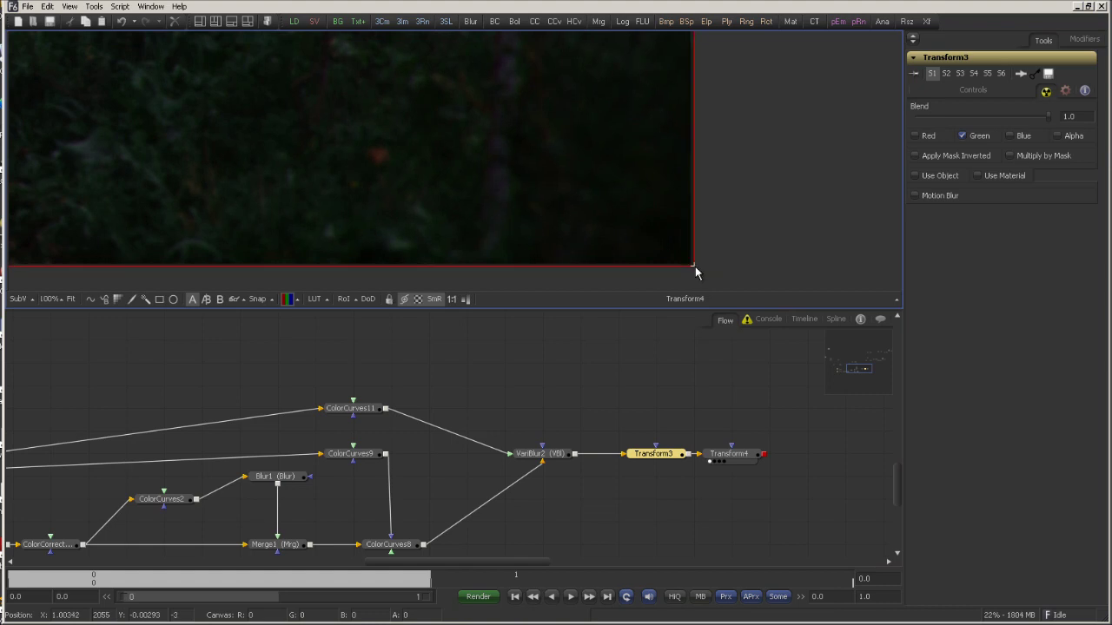
drag(726, 409, 742, 408)
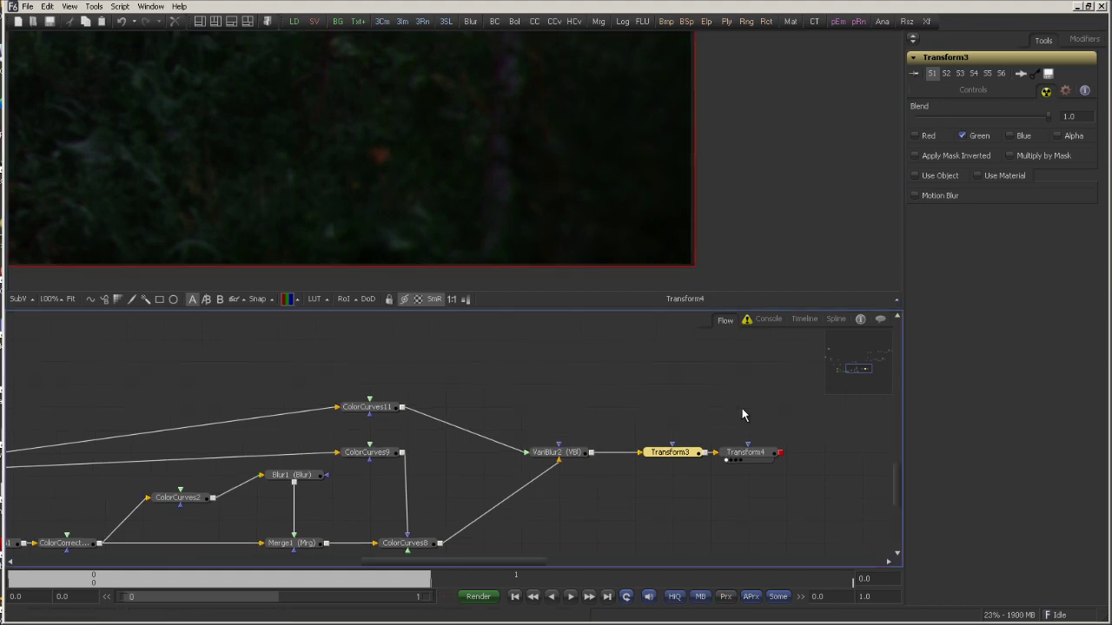
Step: Limit Transform4 to the red channel and scale it slightly beyond the image's lower-right corner
click(753, 451)
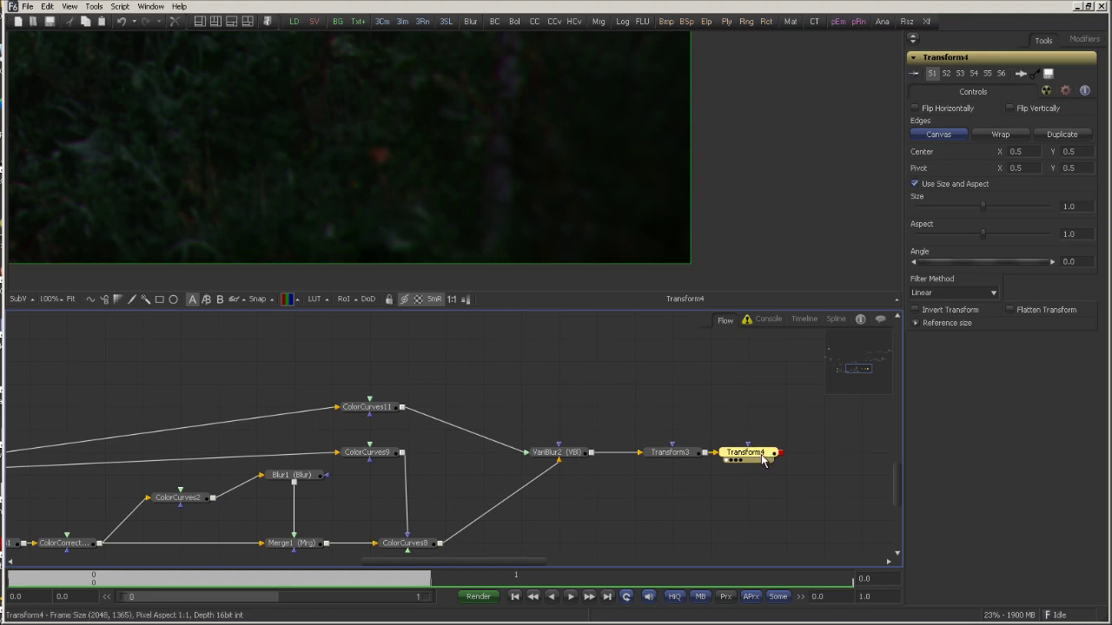
click(1047, 92)
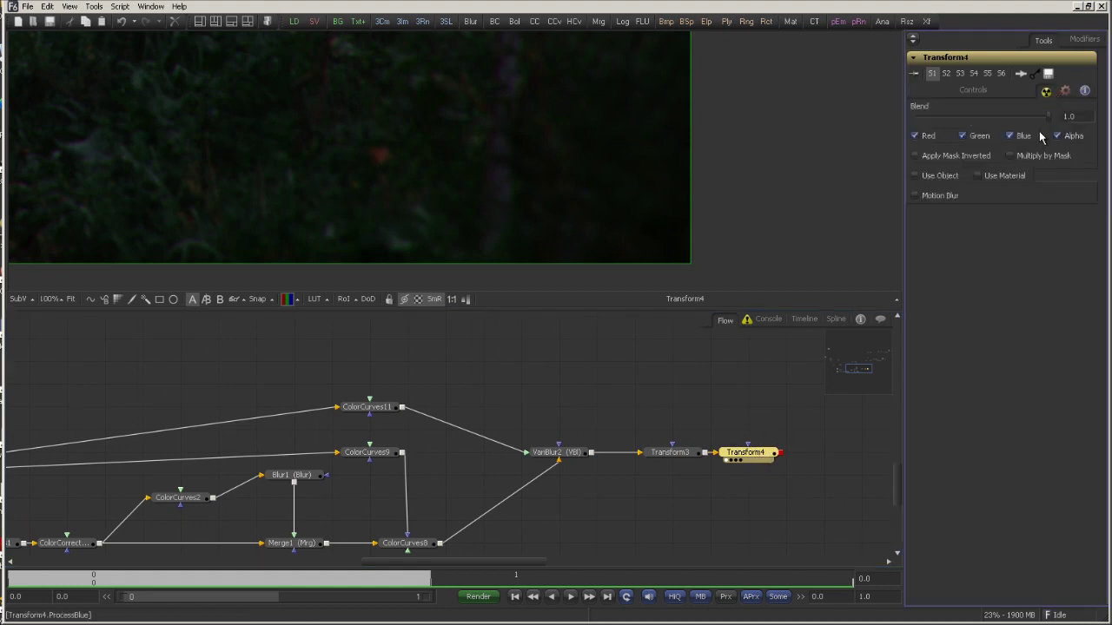
click(1057, 136)
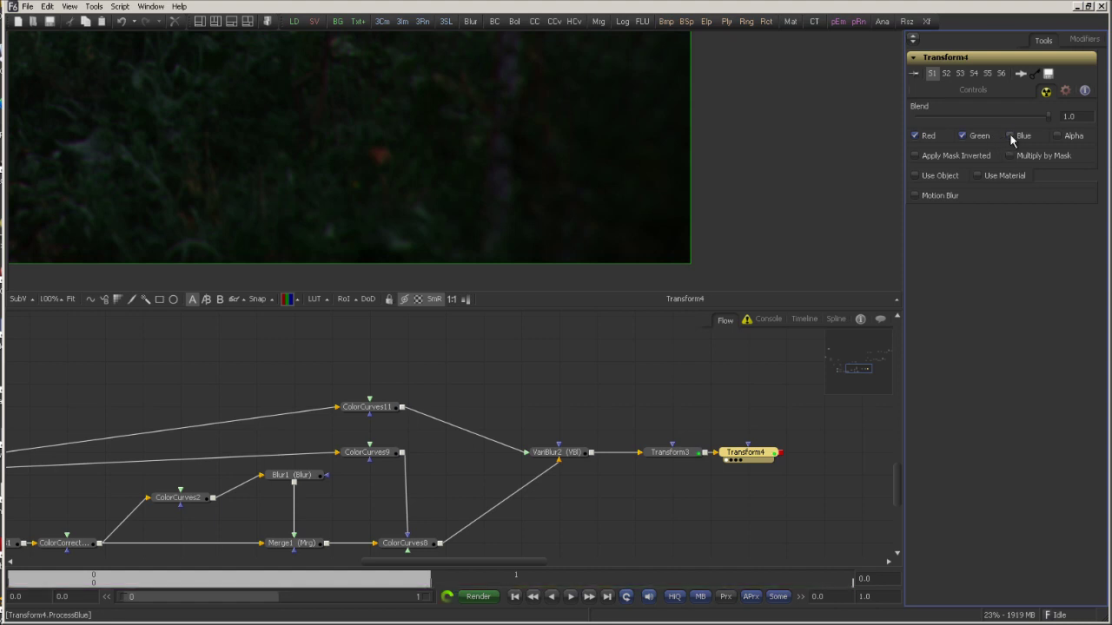
click(1010, 137)
click(971, 139)
drag(624, 187, 620, 149)
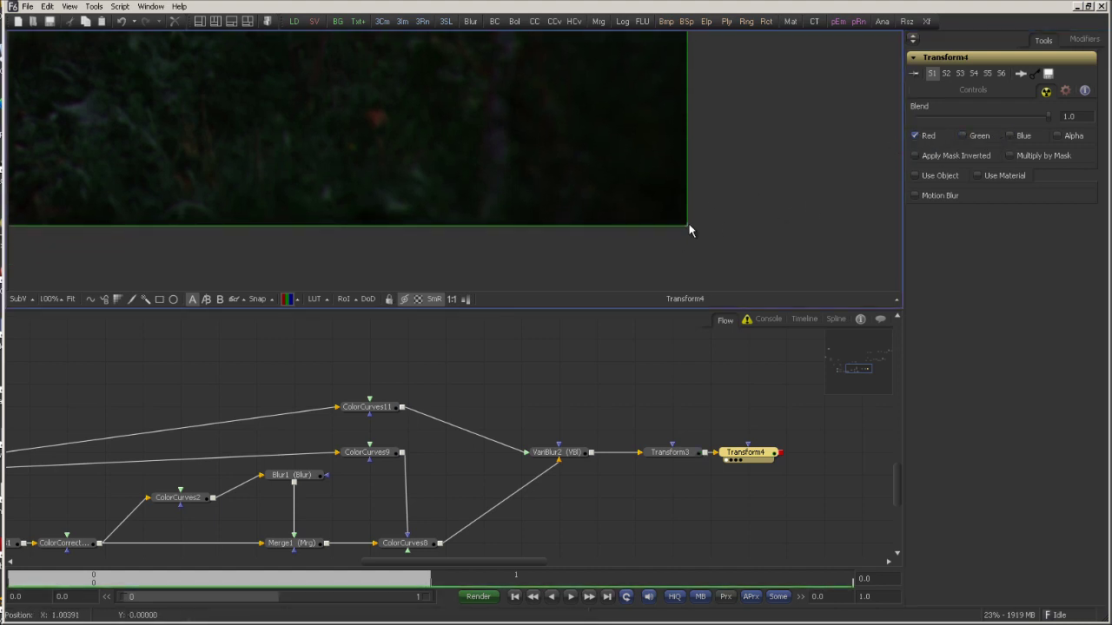
drag(689, 230, 696, 237)
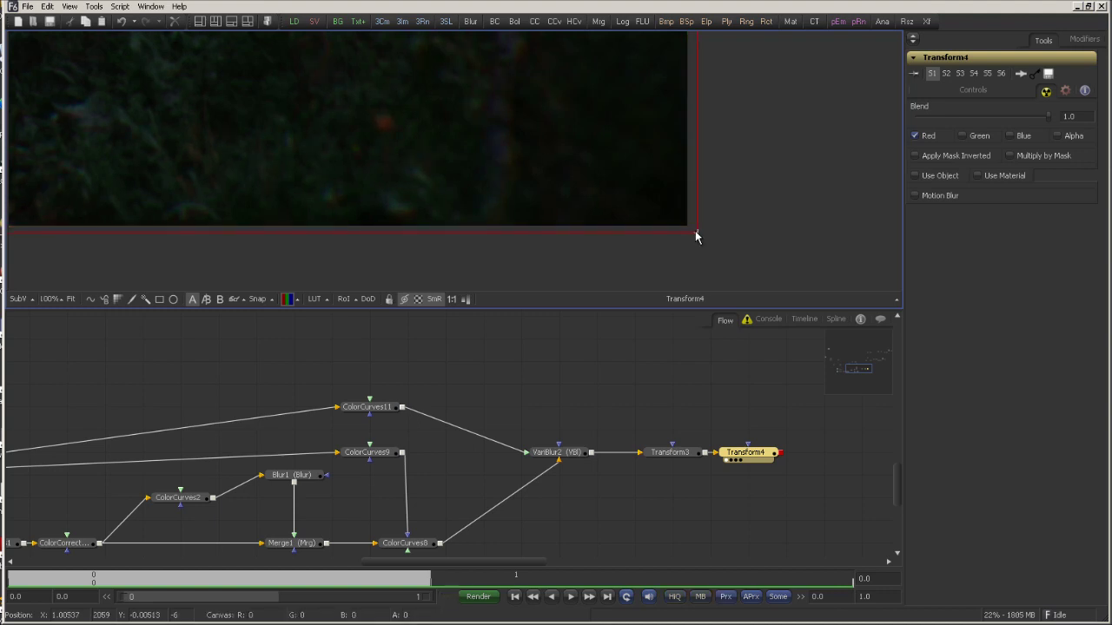
Step: Examine the colour fringing on the branches and fence near the image's upper-right corner
scroll(705, 271, down, 4)
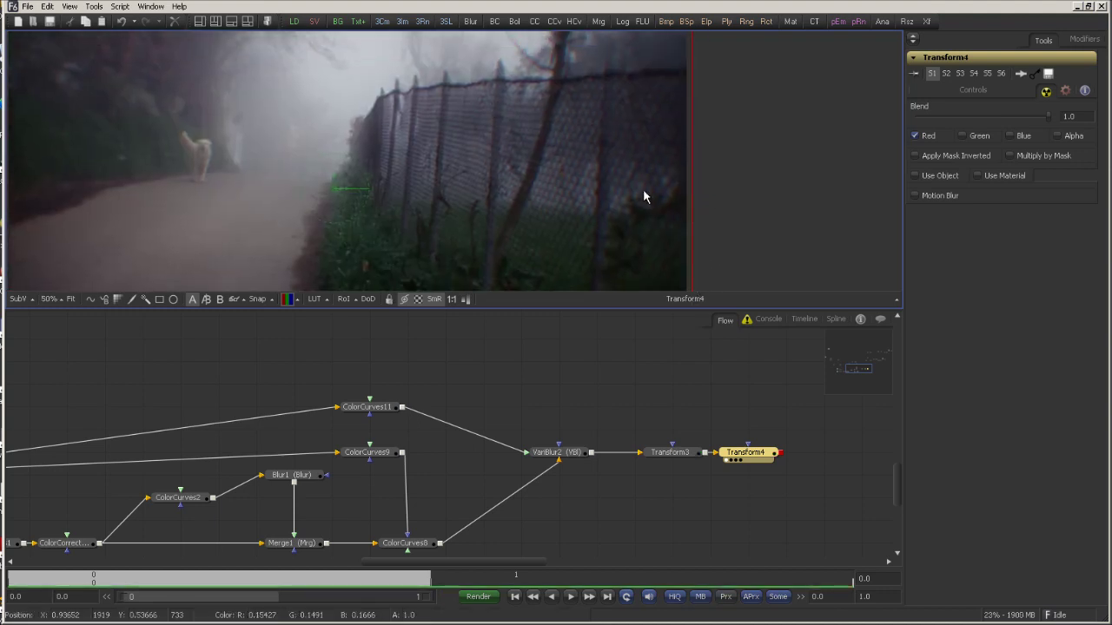
scroll(643, 197, up, 4)
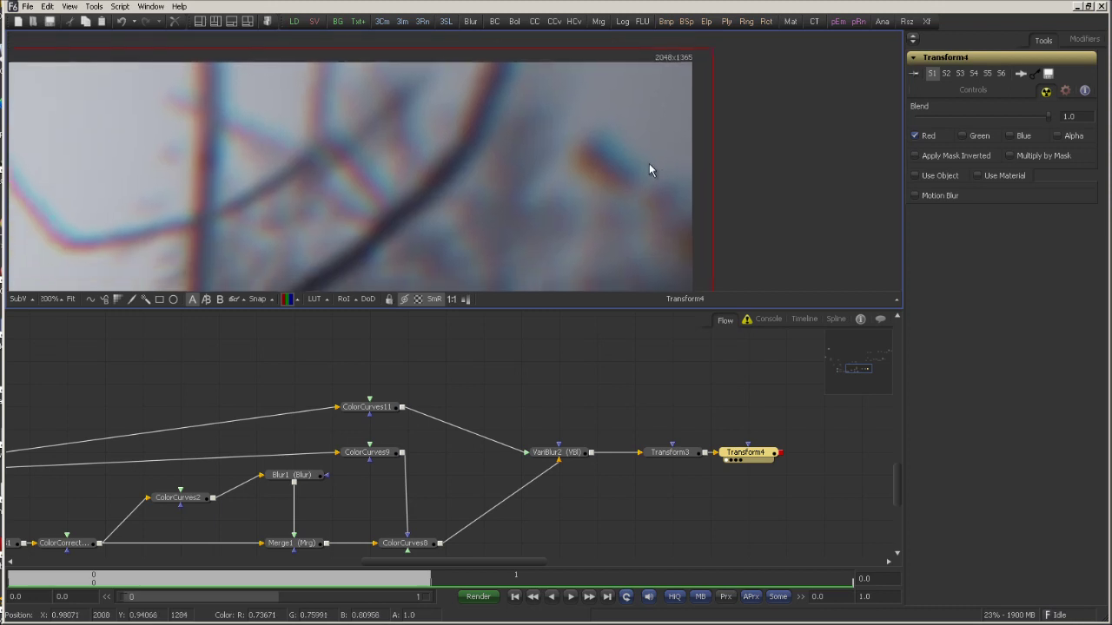
drag(643, 171, 746, 146)
drag(683, 180, 676, 172)
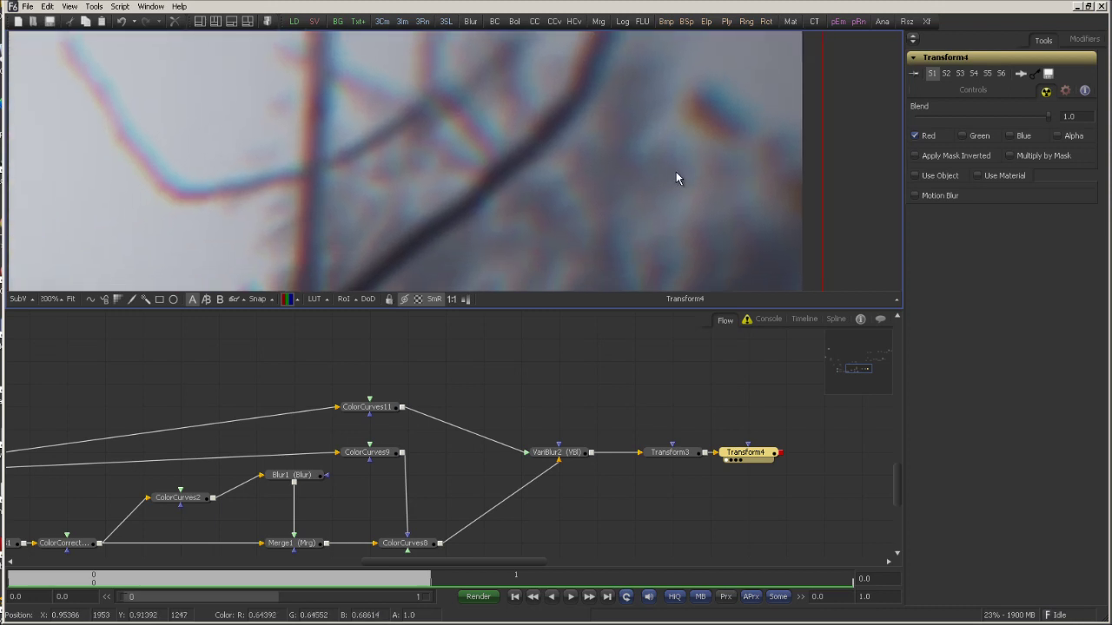
scroll(707, 156, down, 2)
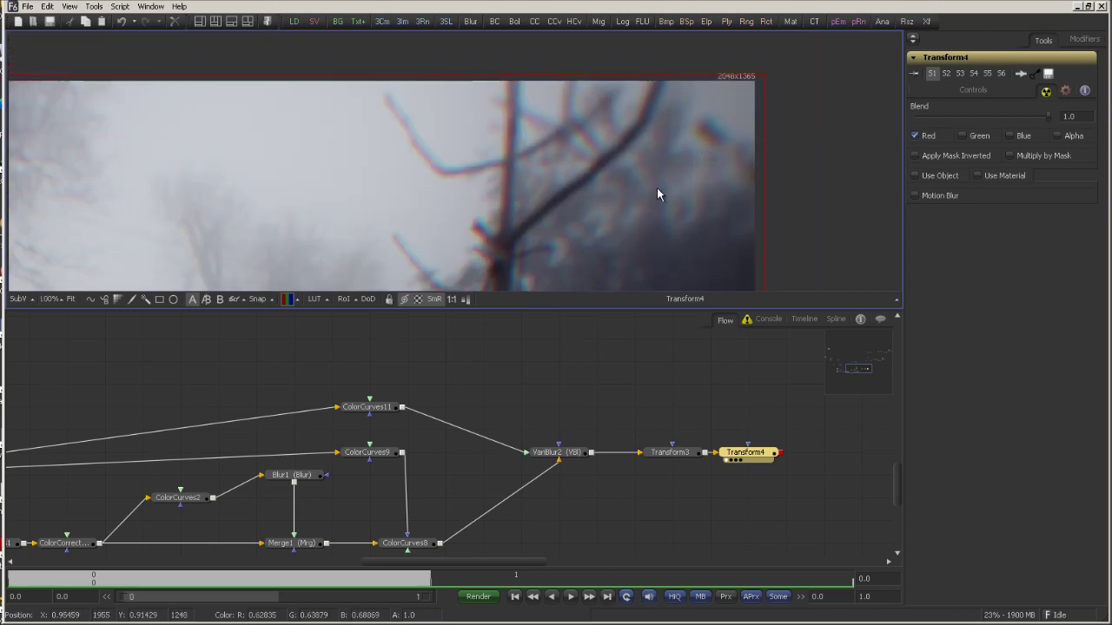
scroll(591, 243, down, 2)
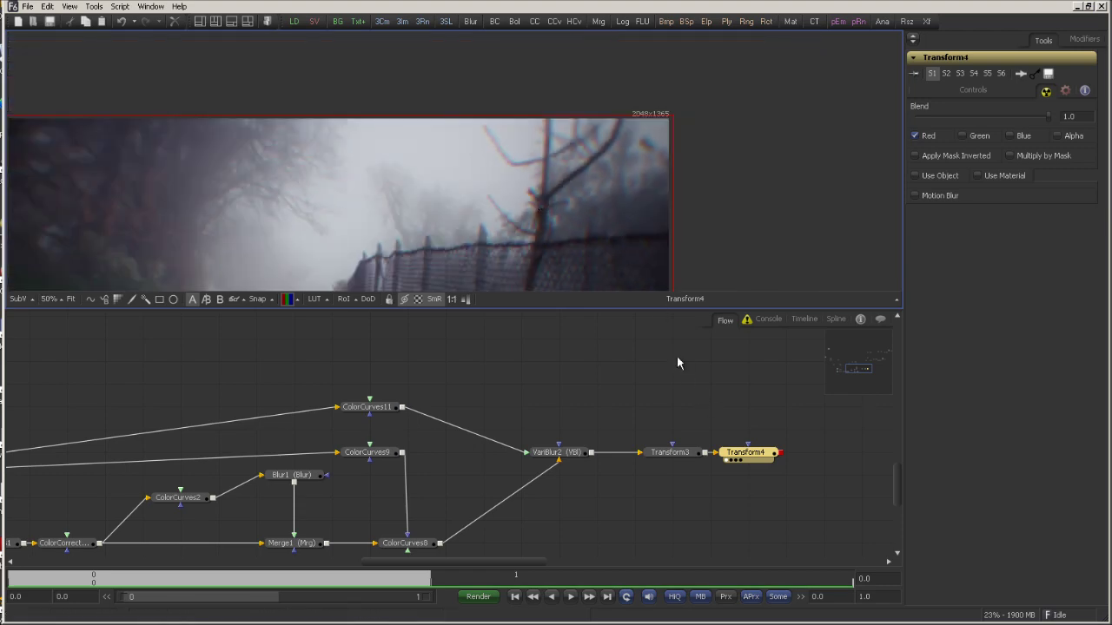
Step: Examine the colour fringing around the dog, along the image's left edge and upper-left corner, and on the upper-right branches
scroll(712, 130, down, 2)
drag(682, 161, 717, 119)
scroll(467, 139, up, 4)
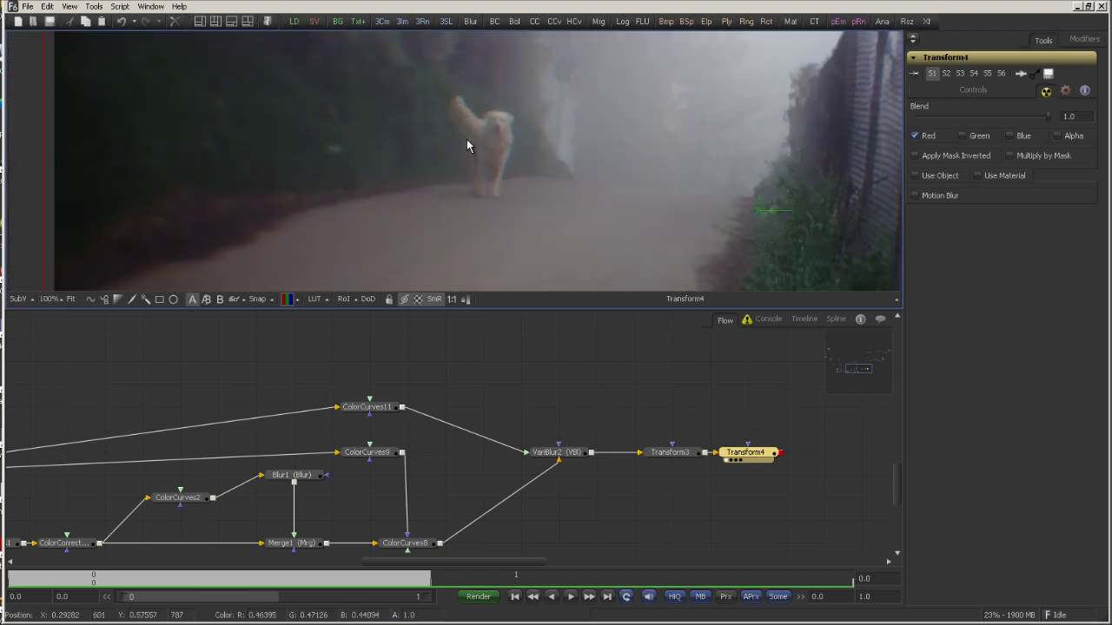
scroll(512, 147, down, 1)
drag(653, 165, 513, 147)
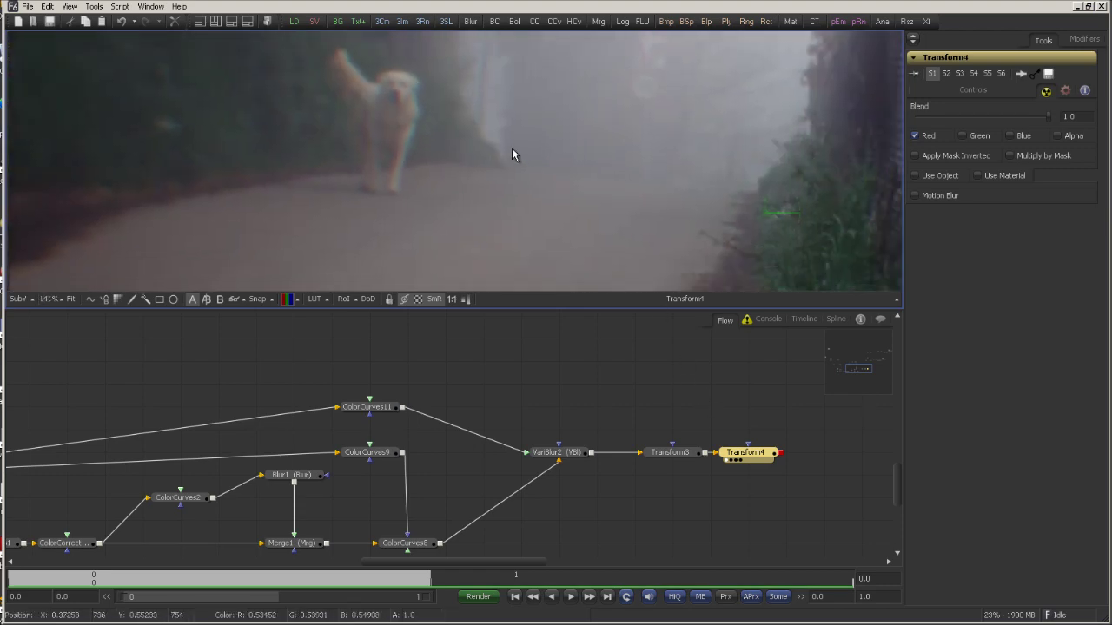
scroll(556, 144, down, 2)
drag(599, 164, 893, 92)
drag(520, 253, 536, 290)
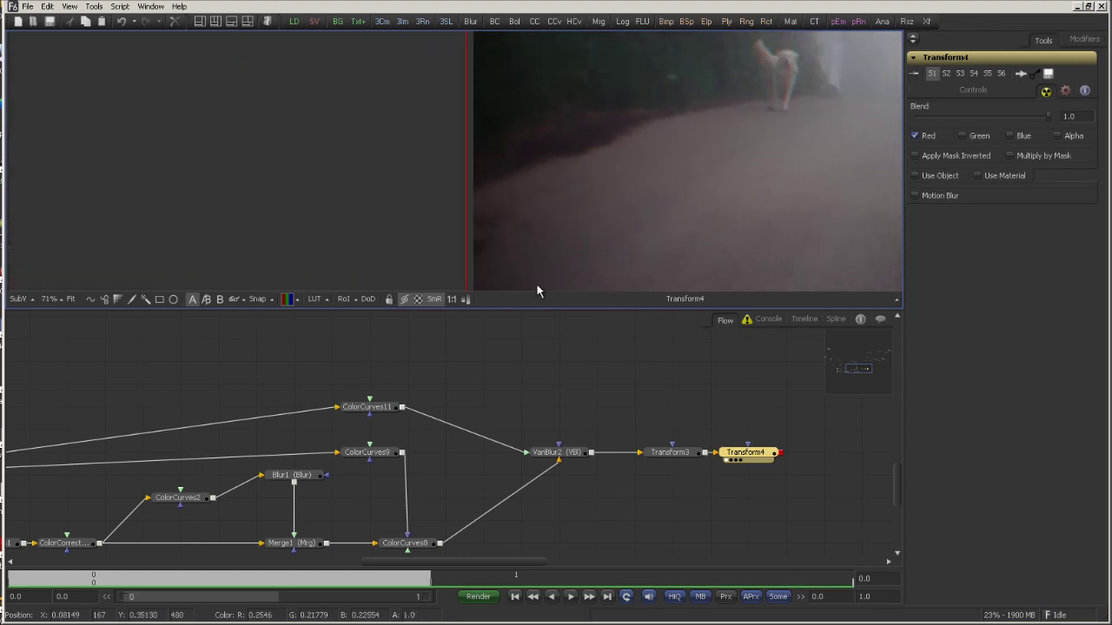
drag(621, 42, 588, 256)
drag(553, 160, 662, 331)
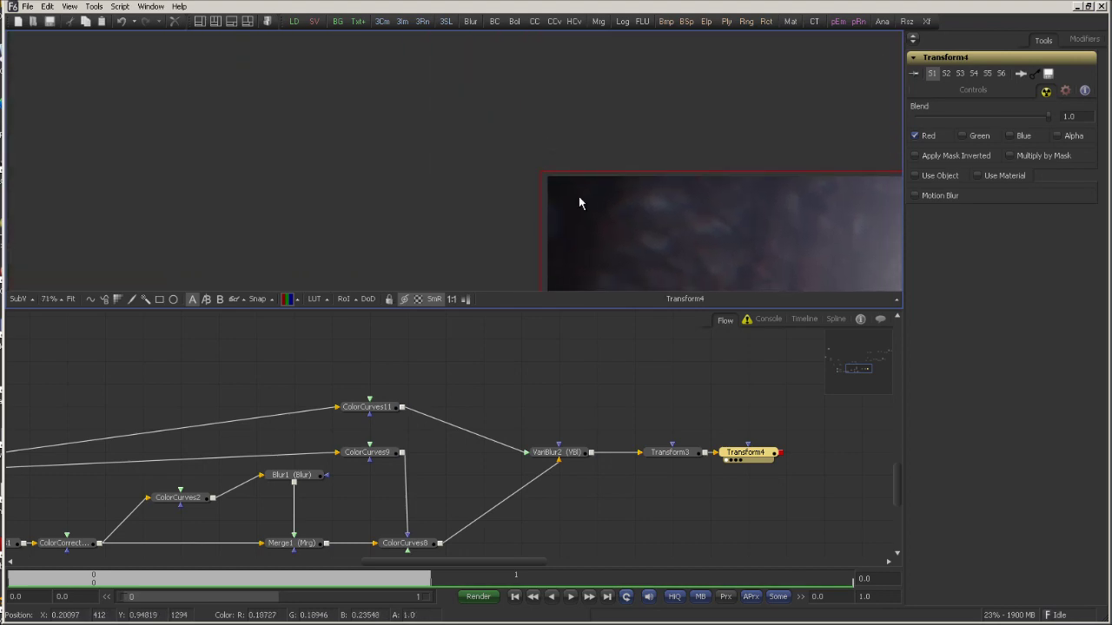
drag(579, 196, 120, 194)
drag(707, 199, 130, 181)
scroll(721, 188, up, 2)
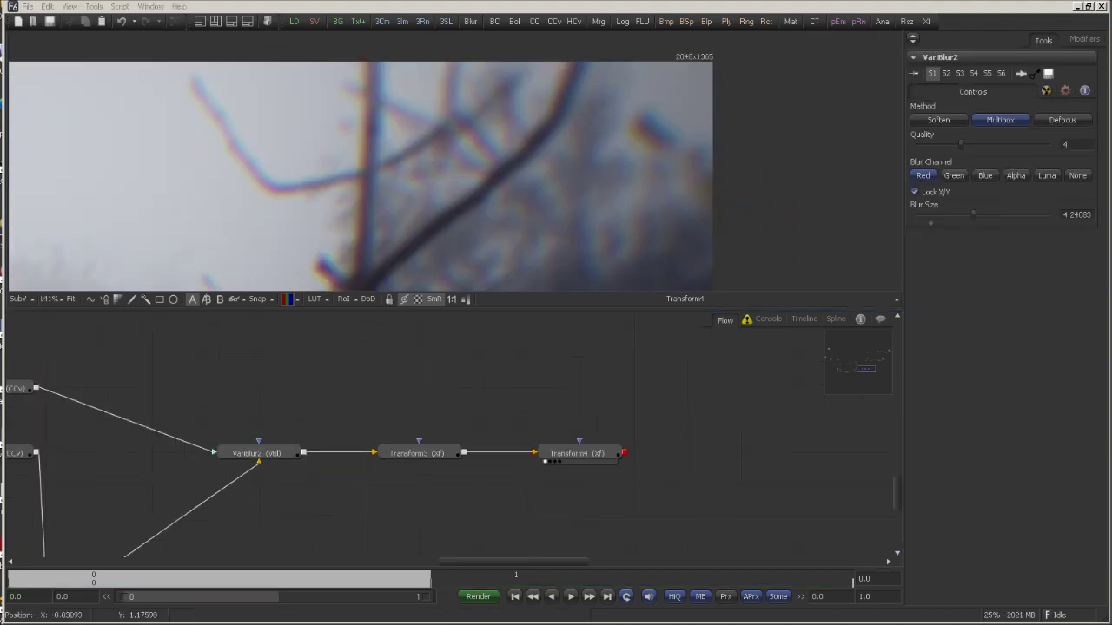
Step: Add a Grid Warp node above the Transform chain and set its X and Y grid sizes to 3
click(300, 350)
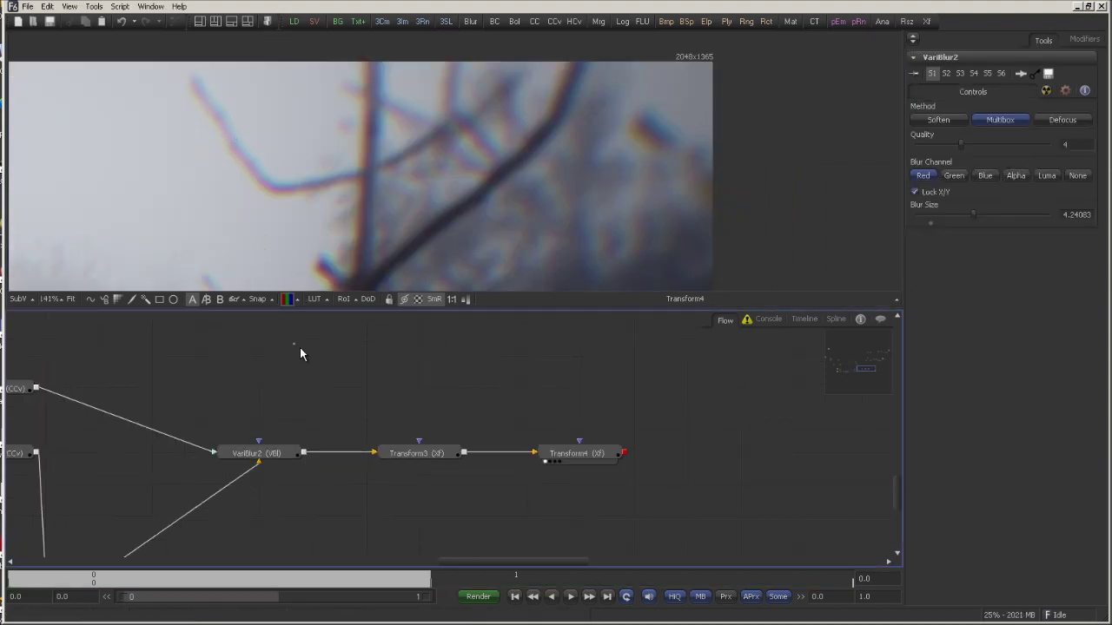
click(94, 6)
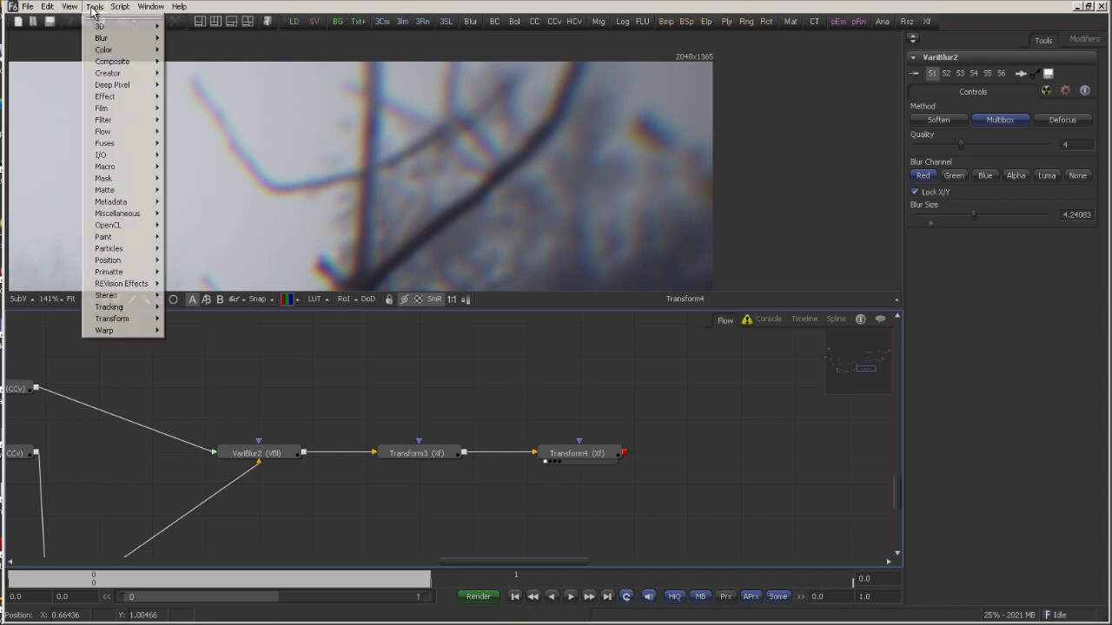
mouse_move(132, 331)
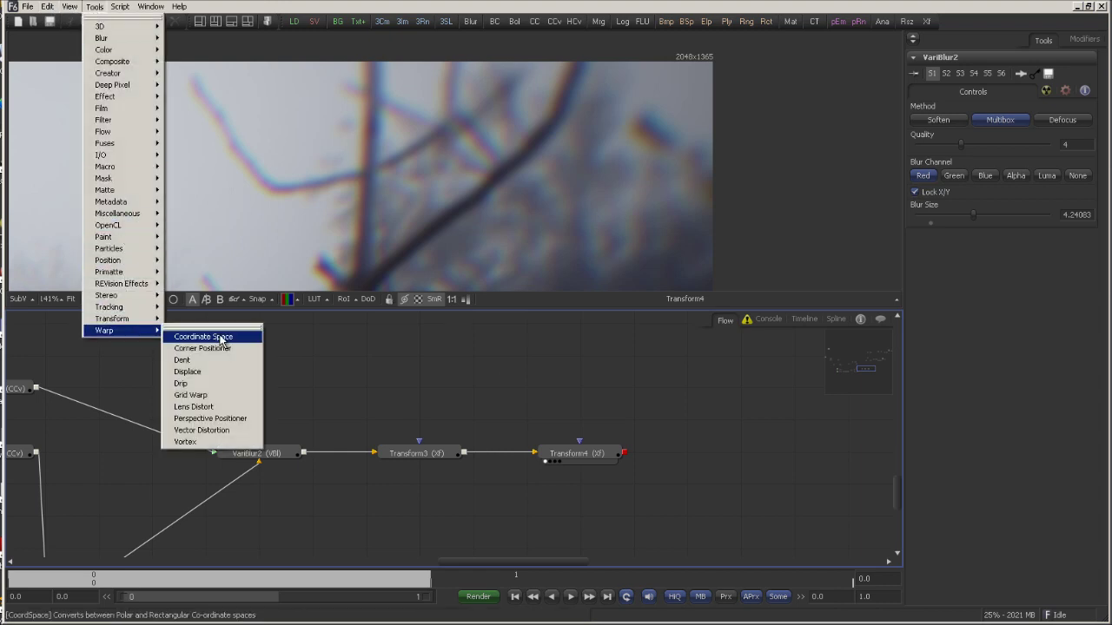
click(212, 396)
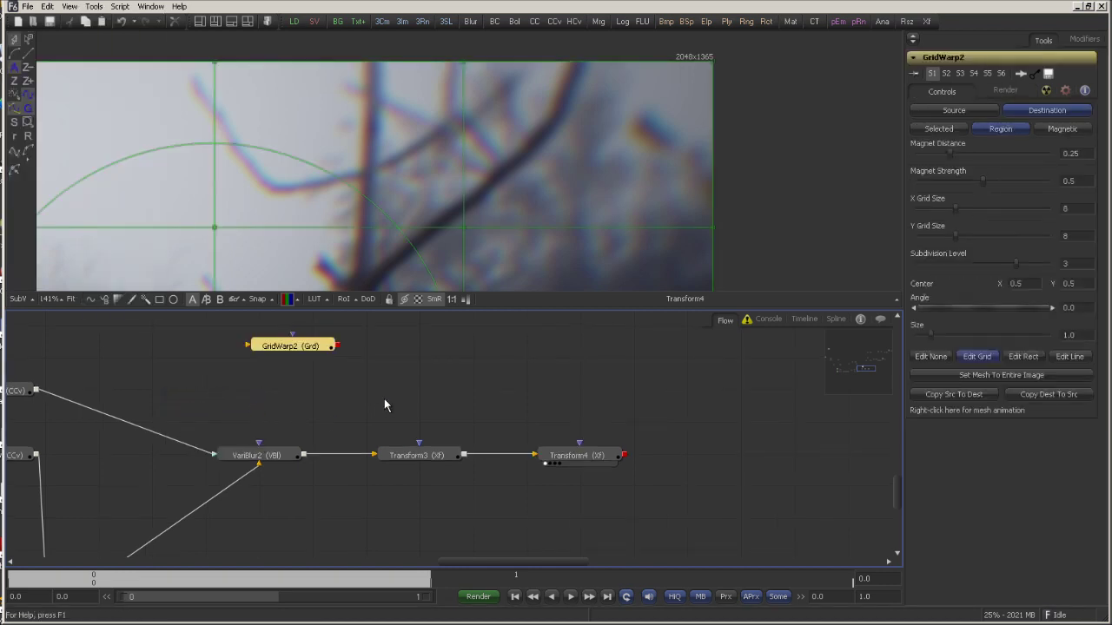
scroll(475, 185, down, 1)
scroll(474, 185, down, 1)
drag(449, 220, 532, 154)
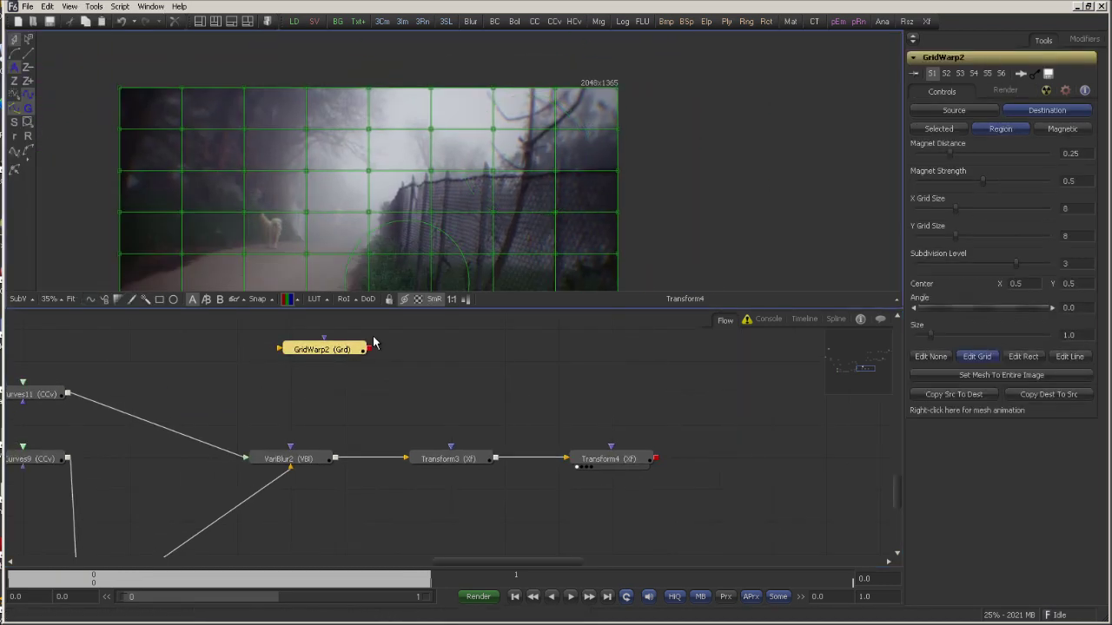
drag(311, 347, 423, 373)
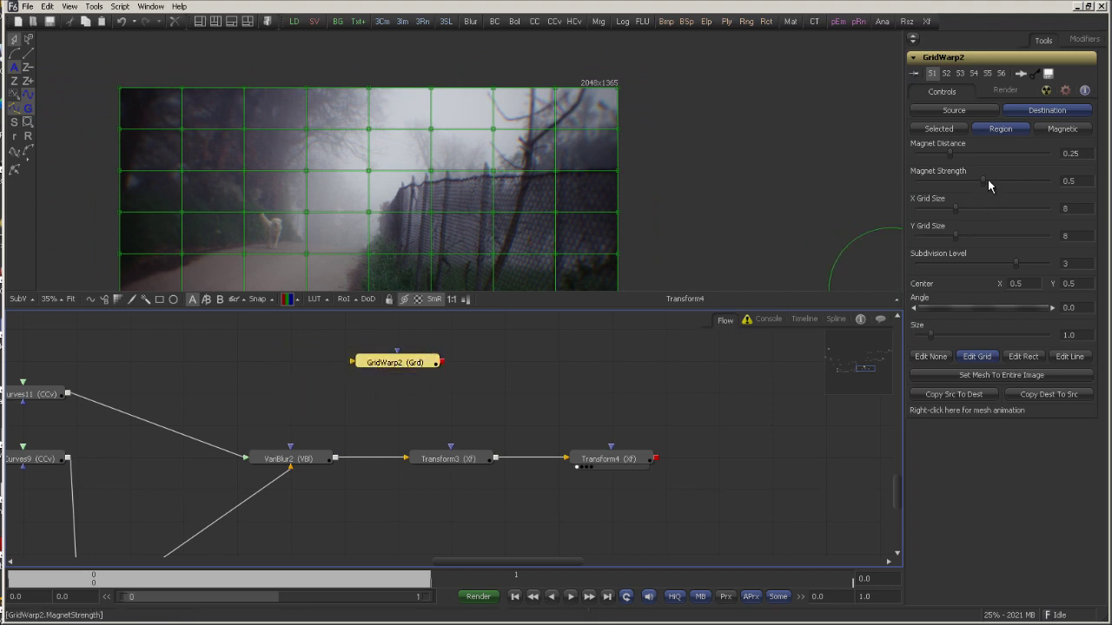
drag(954, 206, 927, 206)
drag(955, 243, 930, 243)
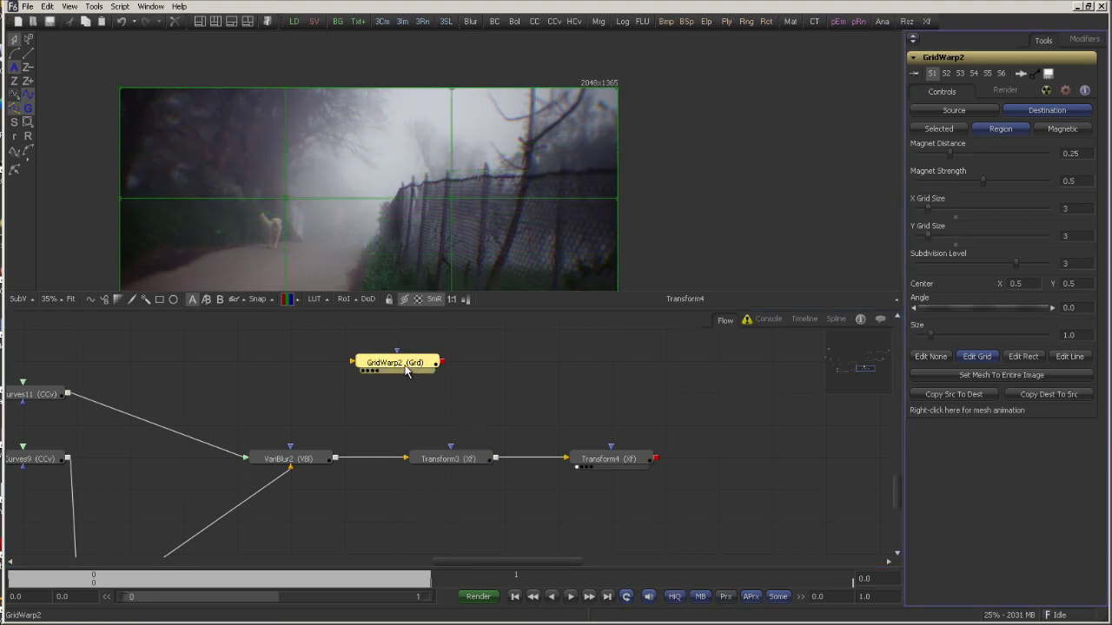
Step: Feed VariBlur2's output into GridWarp2 and display GridWarp2 in the viewer
scroll(512, 165, down, 3)
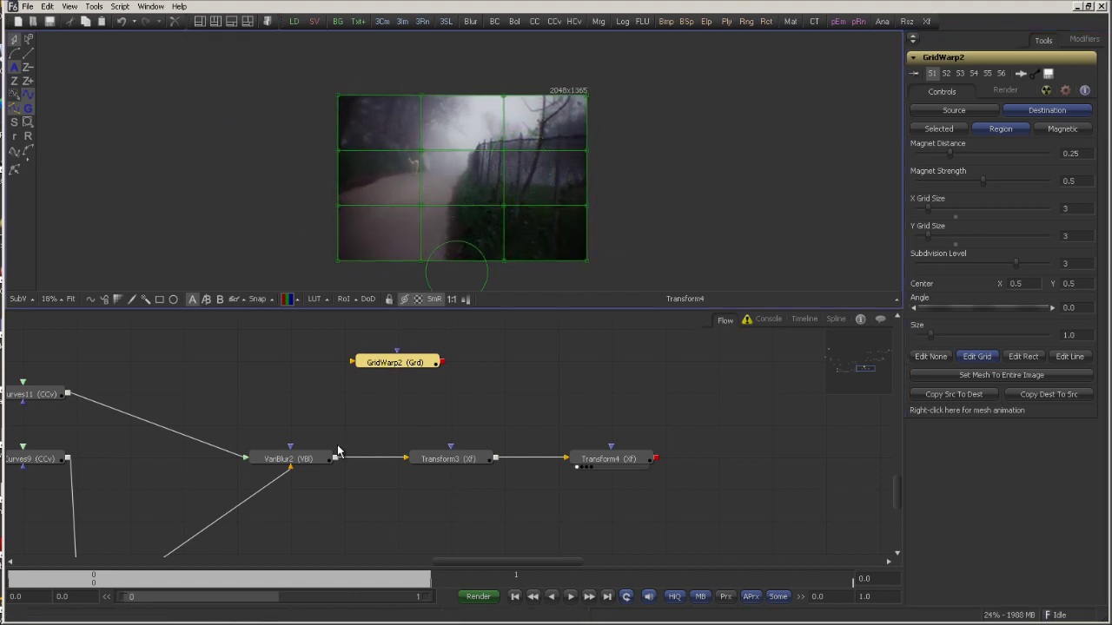
drag(336, 458, 412, 397)
key(1)
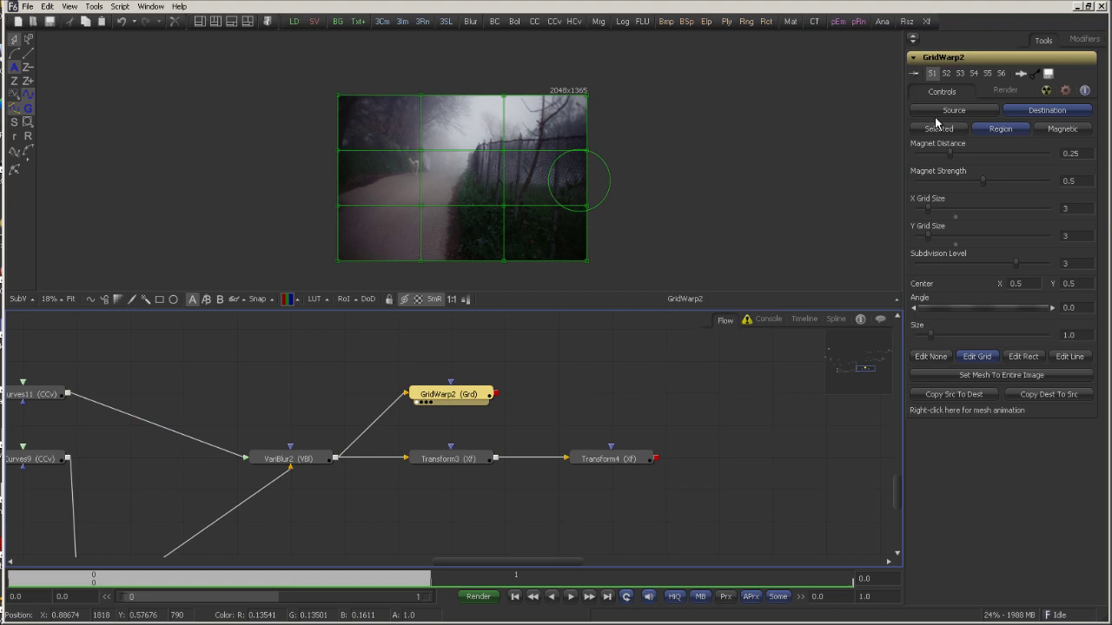
Step: Limit GridWarp2 to the green channel by excluding red, blue and alpha
click(1046, 92)
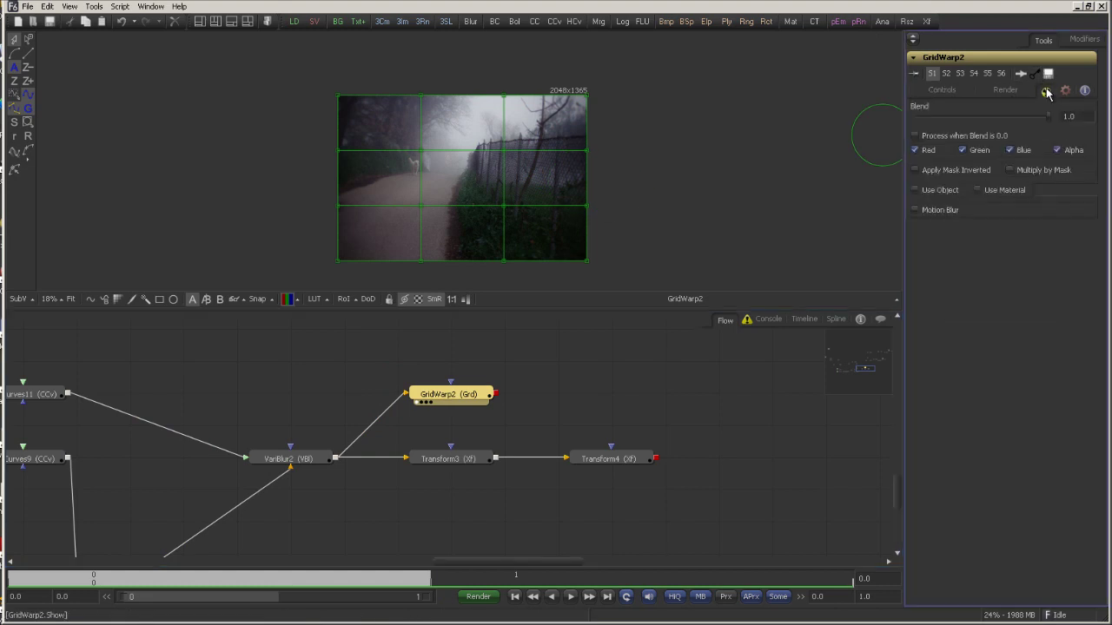
click(1059, 151)
click(1009, 150)
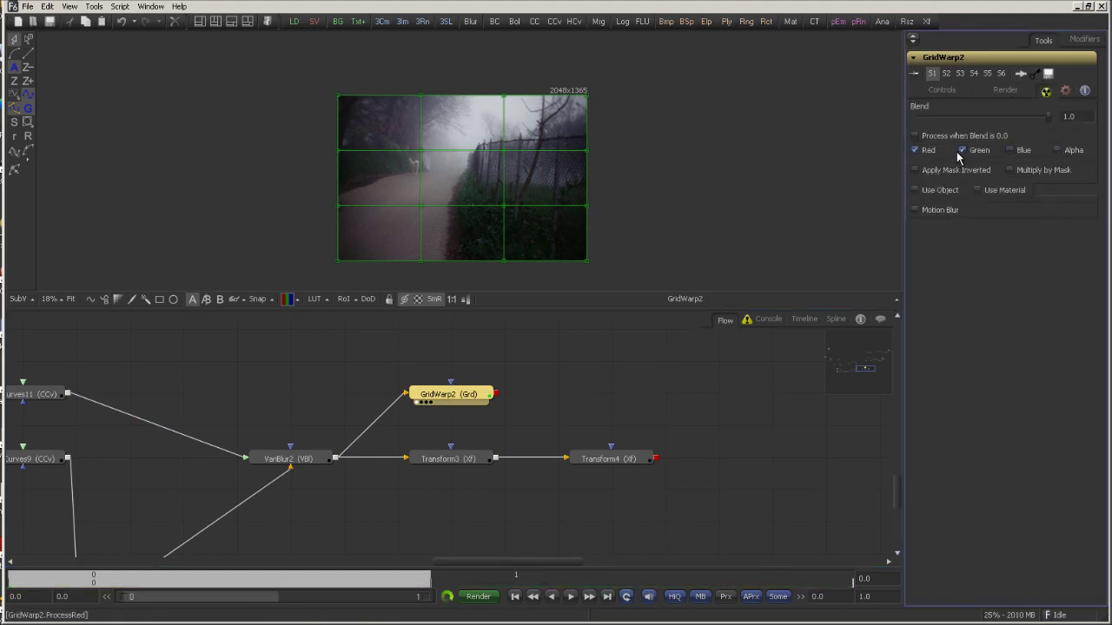
click(915, 151)
Step: Pull the four grid points along the image's bottom edge slightly outward in GridWarp2
scroll(576, 236, up, 5)
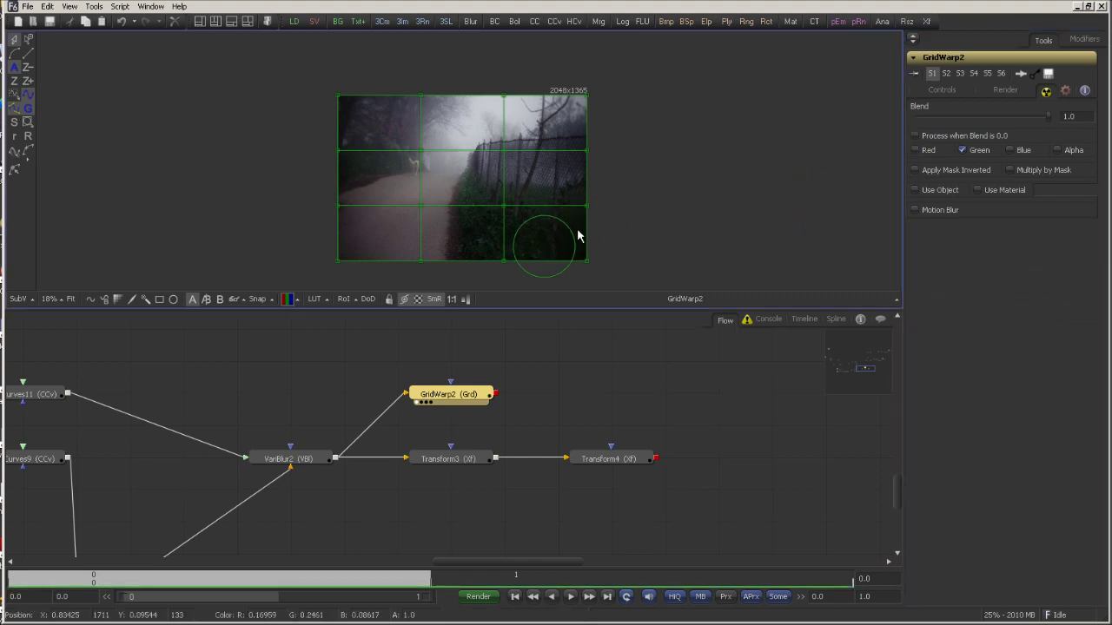
click(637, 241)
drag(637, 241, 640, 243)
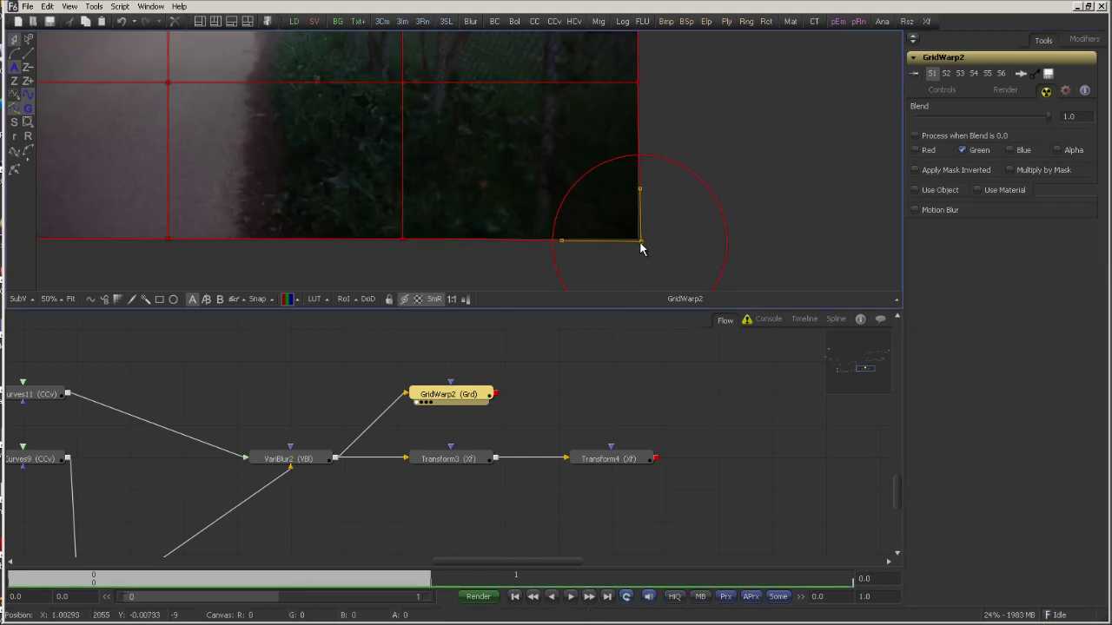
click(403, 241)
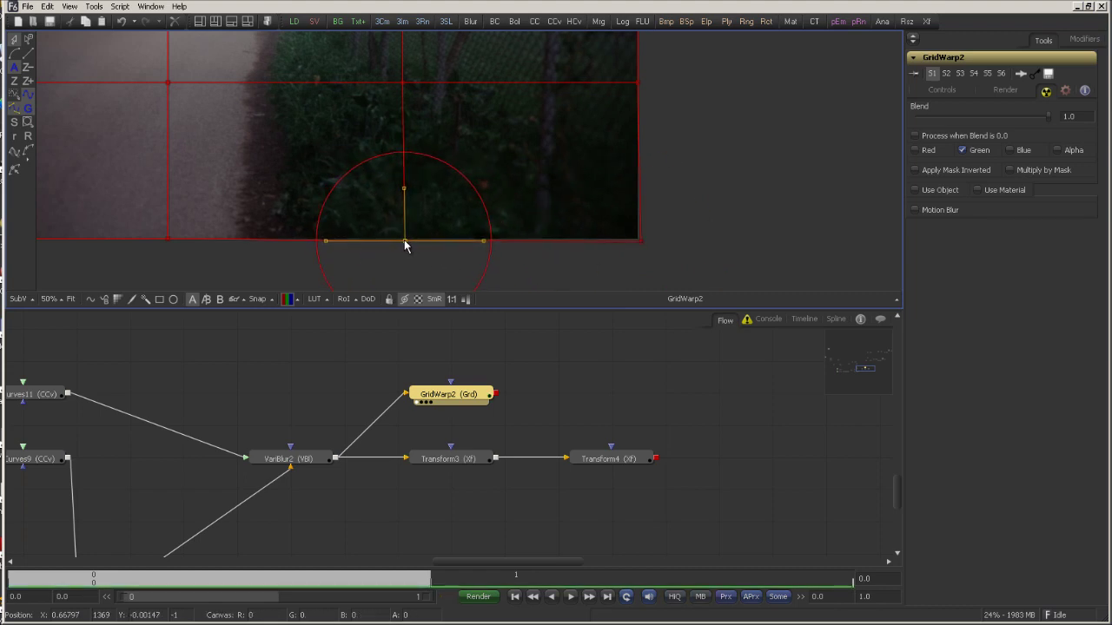
drag(294, 217, 522, 209)
click(395, 233)
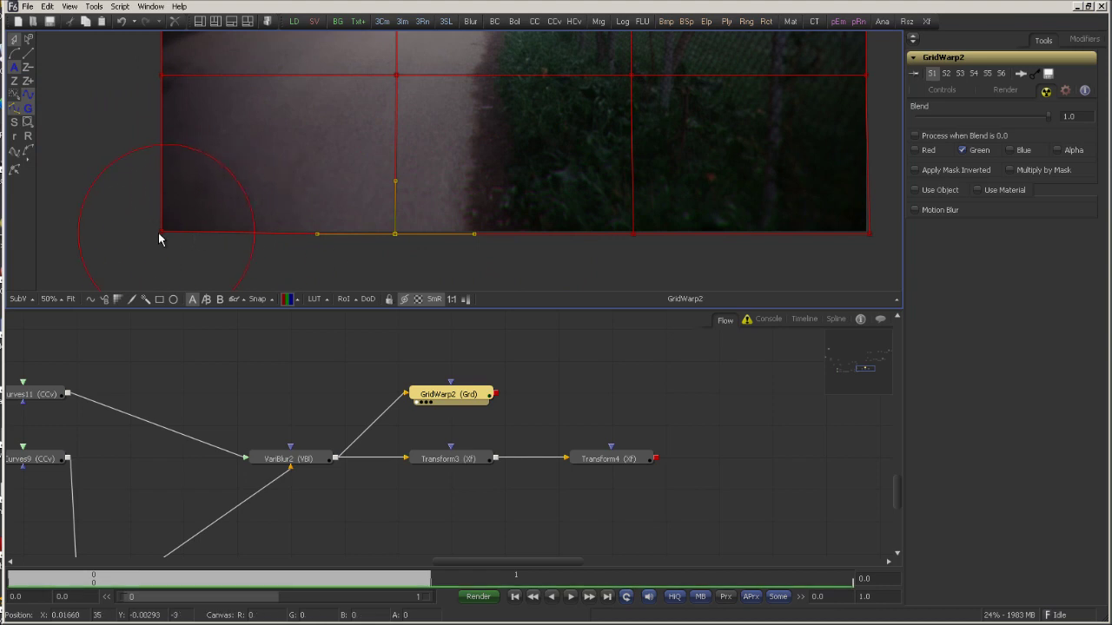
drag(161, 233, 159, 234)
Step: Move GridWarp2's two middle grid points on the image's left edge slightly outward
drag(164, 86, 192, 177)
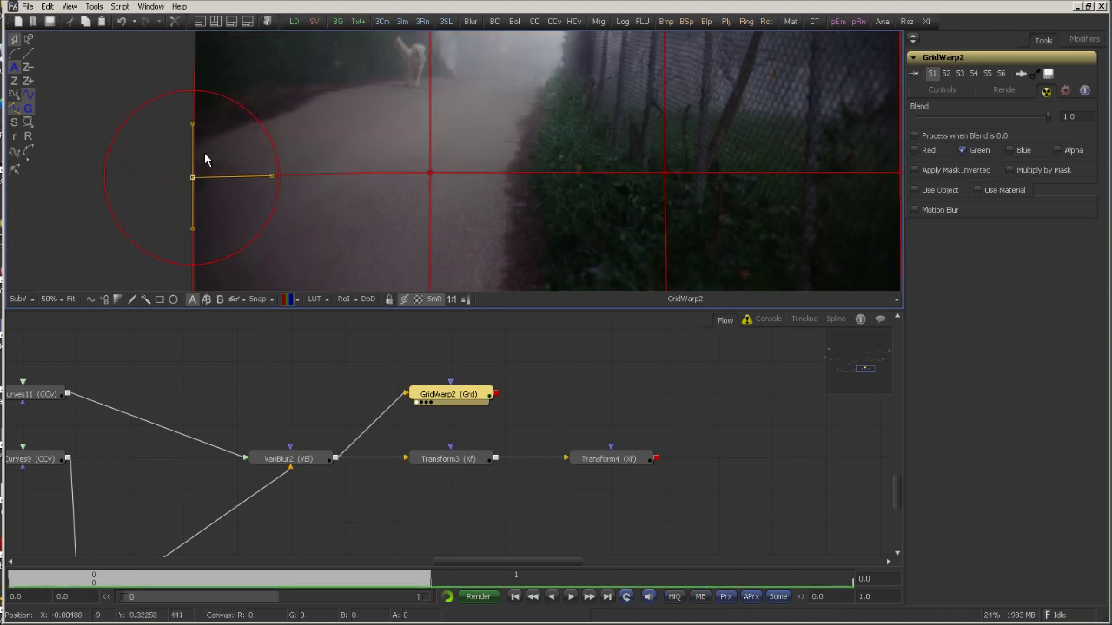
drag(226, 78, 243, 211)
drag(241, 139, 211, 187)
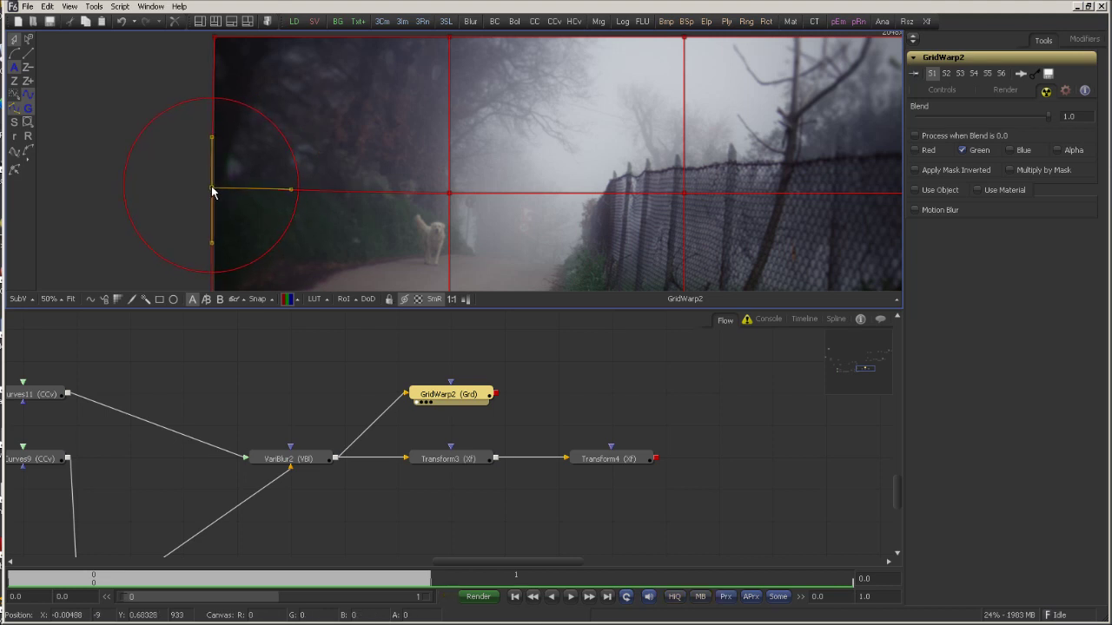
Step: Pull GridWarp2's grid points along the image's top edge, including both corners, slightly outward
drag(218, 64, 213, 117)
click(217, 117)
drag(450, 121, 341, 140)
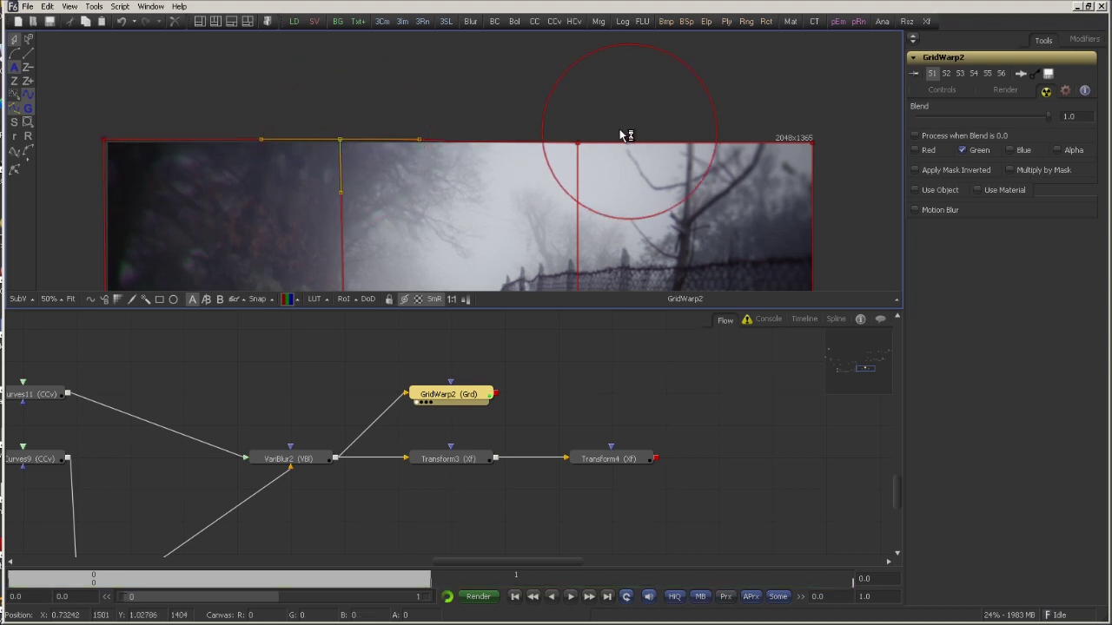
click(580, 143)
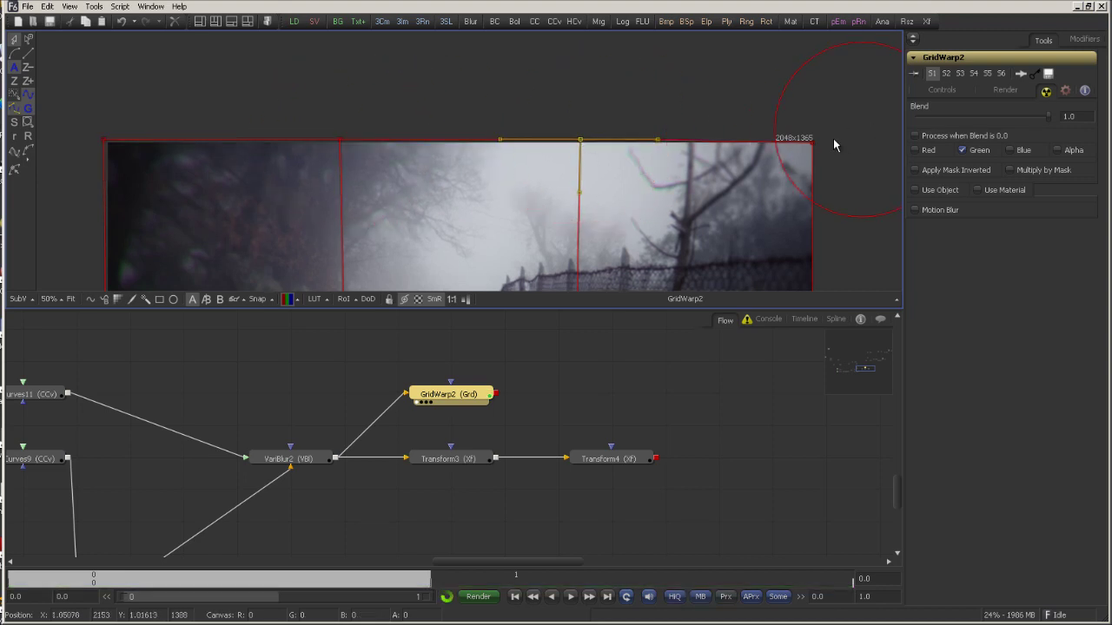
click(814, 142)
Step: Move GridWarp2's two middle grid points on the image's right edge slightly outward
scroll(764, 182, down, 5)
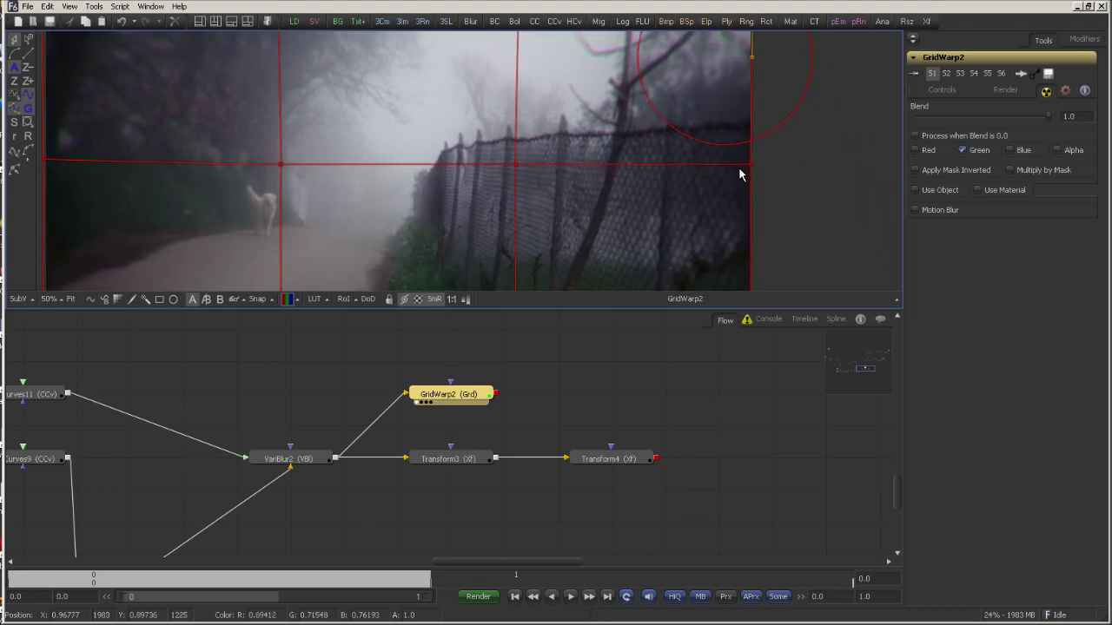
click(753, 165)
scroll(756, 266, down, 3)
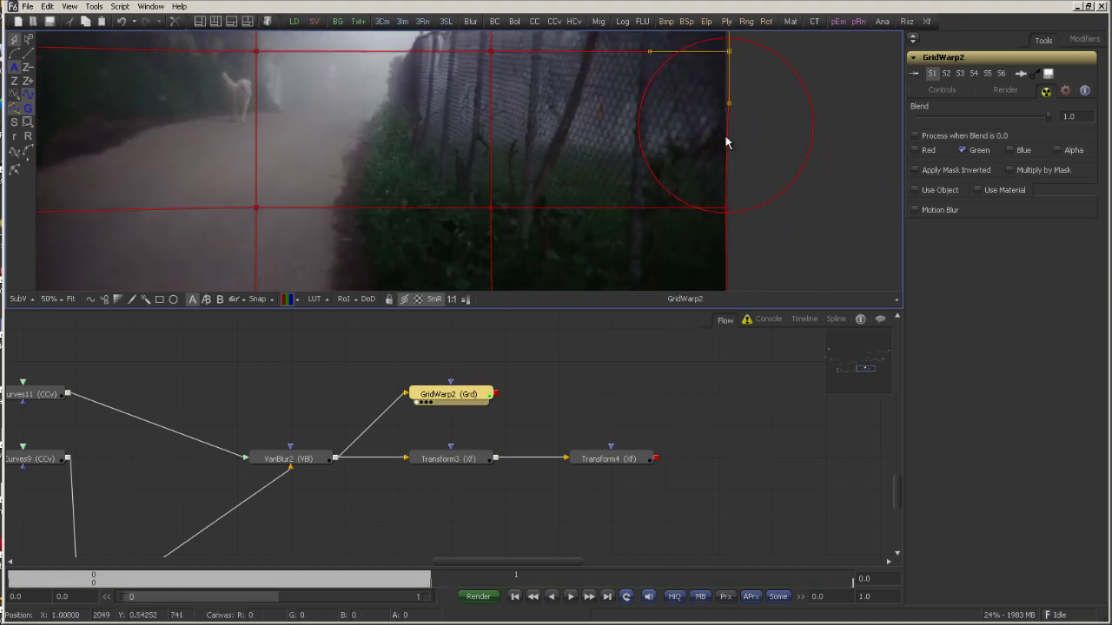
click(729, 205)
drag(730, 208, 723, 120)
Step: Duplicate GridWarp2, chain the copy after the original, and display the copy in the viewer
drag(493, 359, 445, 398)
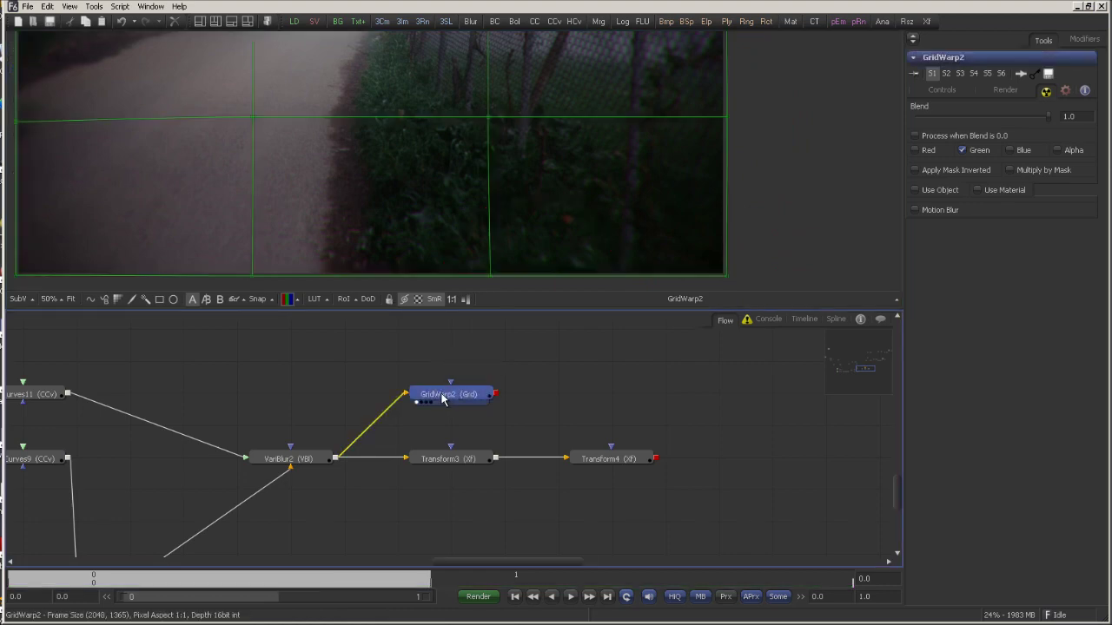
click(575, 376)
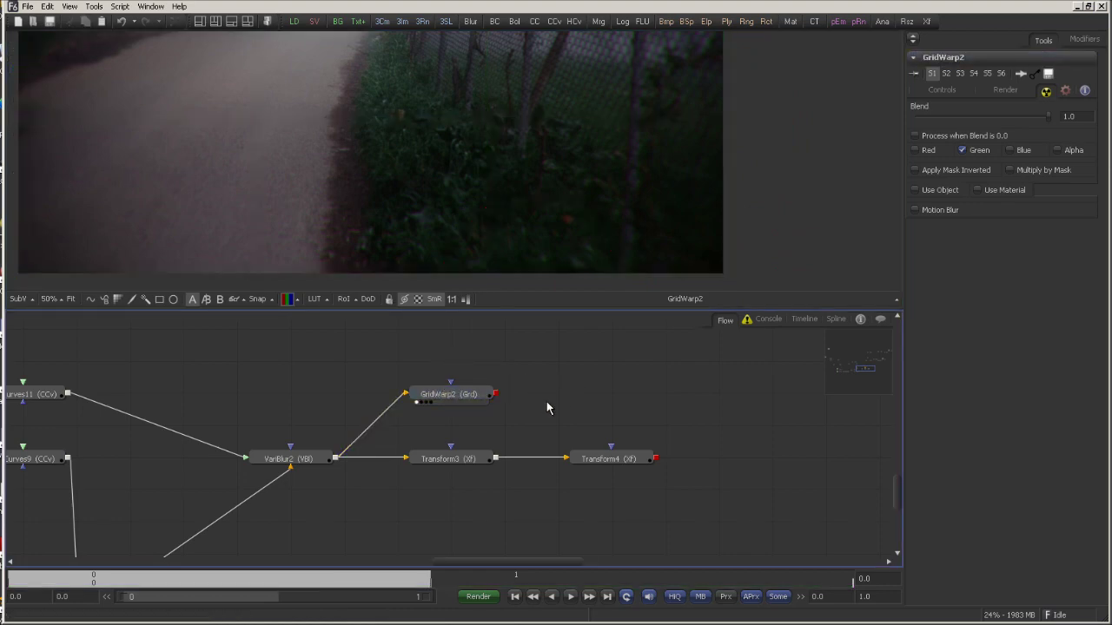
key(ctrl+v)
drag(561, 380, 537, 397)
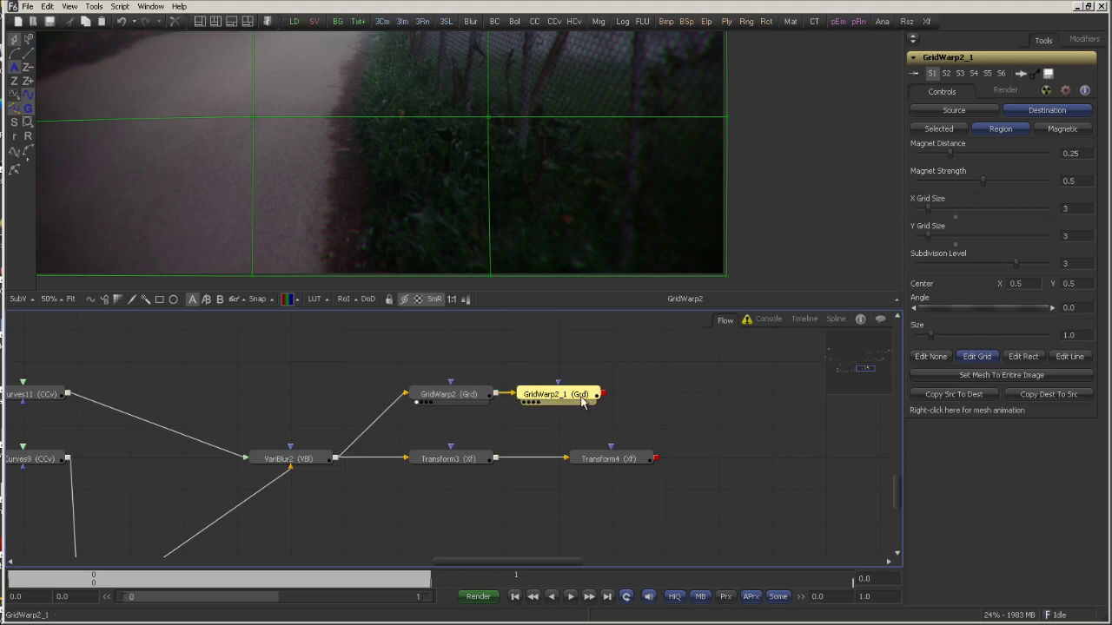
key(1)
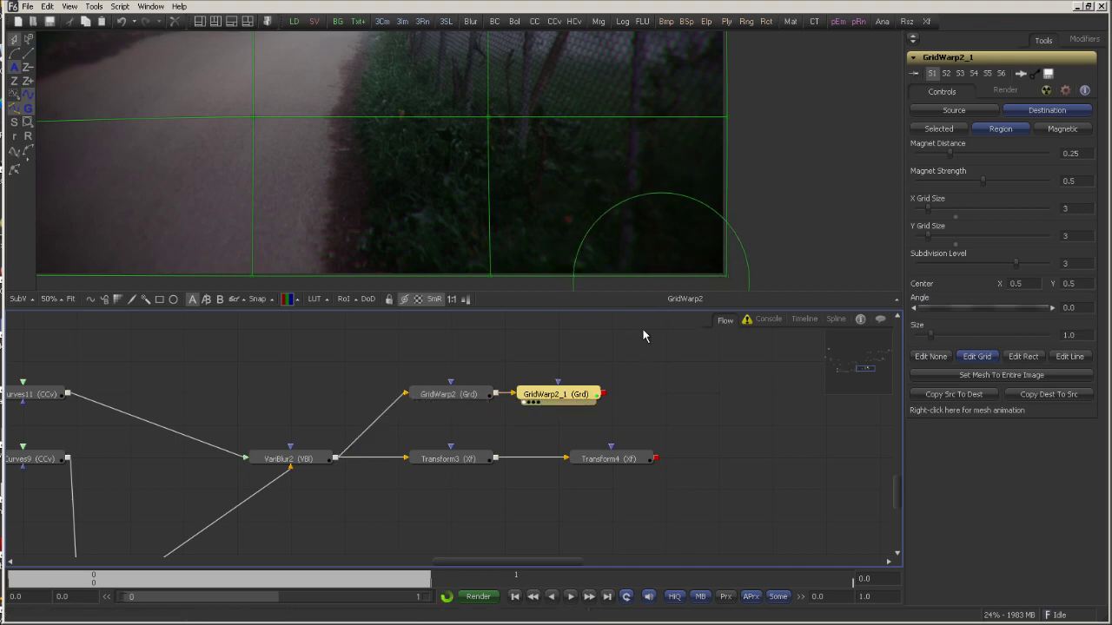
Step: Switch GridWarp2_1 from processing the green channel to processing only the red channel
click(1045, 91)
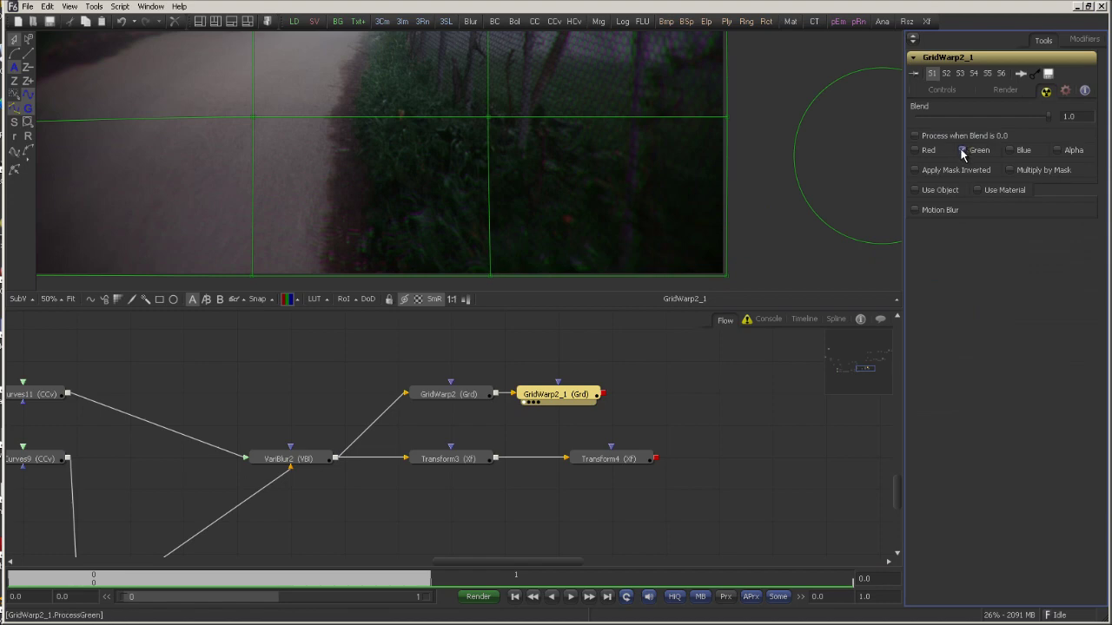
click(962, 151)
click(919, 152)
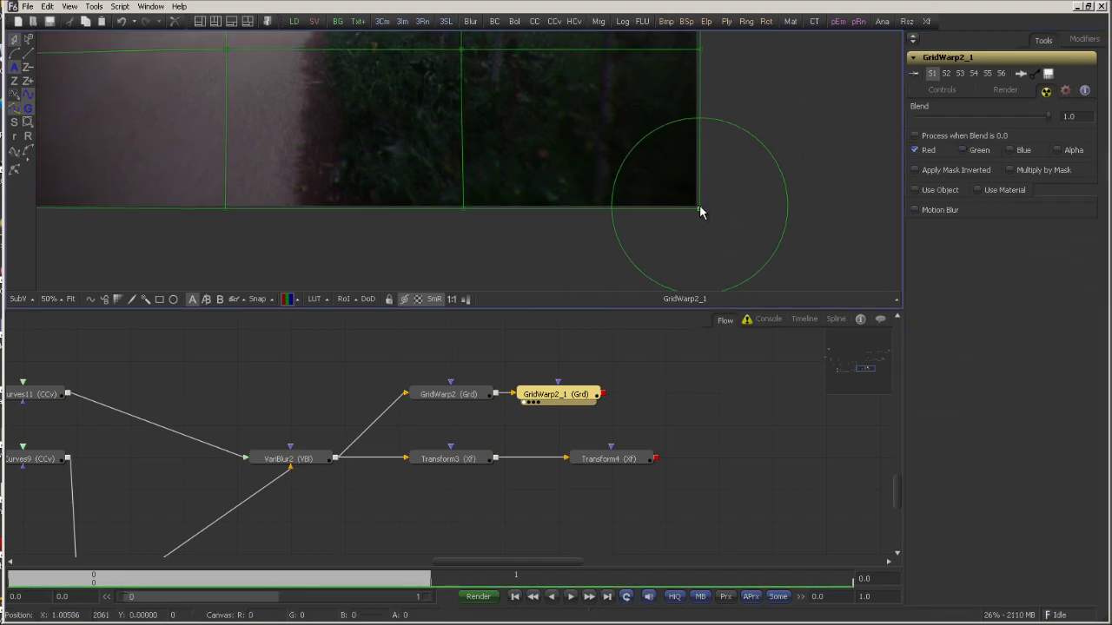
Step: Pull GridWarp2_1's four grid points along the image's bottom edge a little farther outward than in GridWarp2
click(701, 210)
click(464, 211)
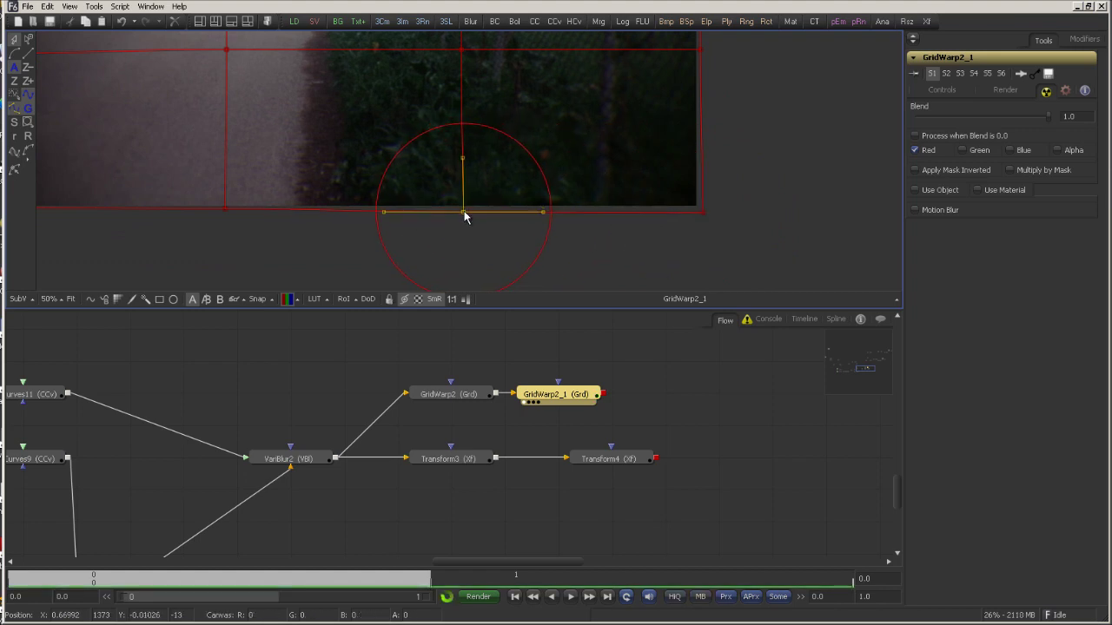
click(302, 217)
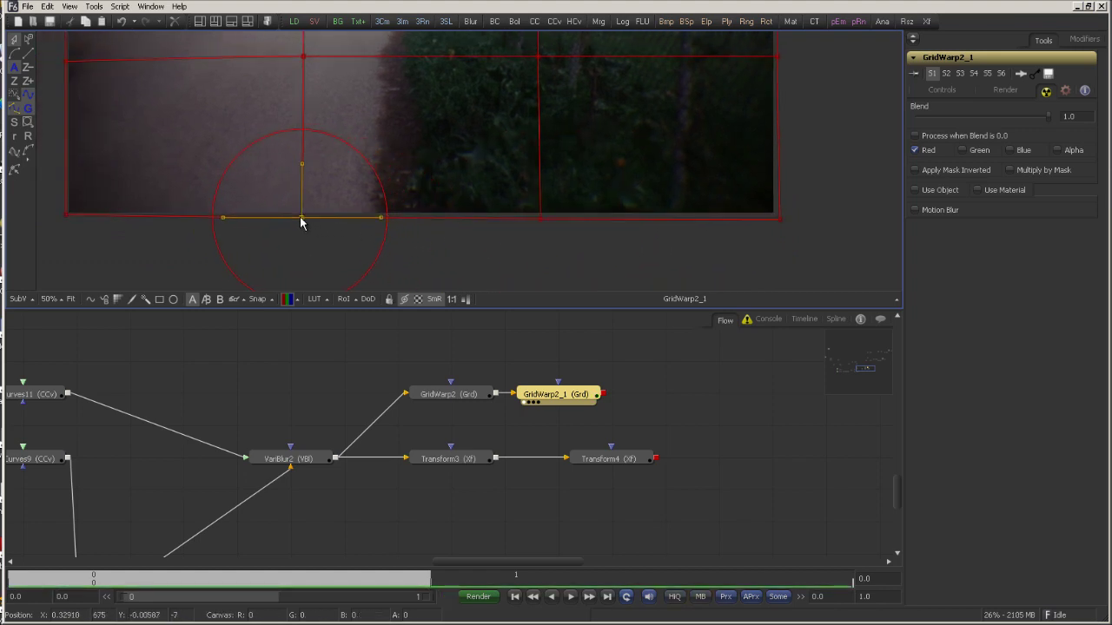
click(65, 215)
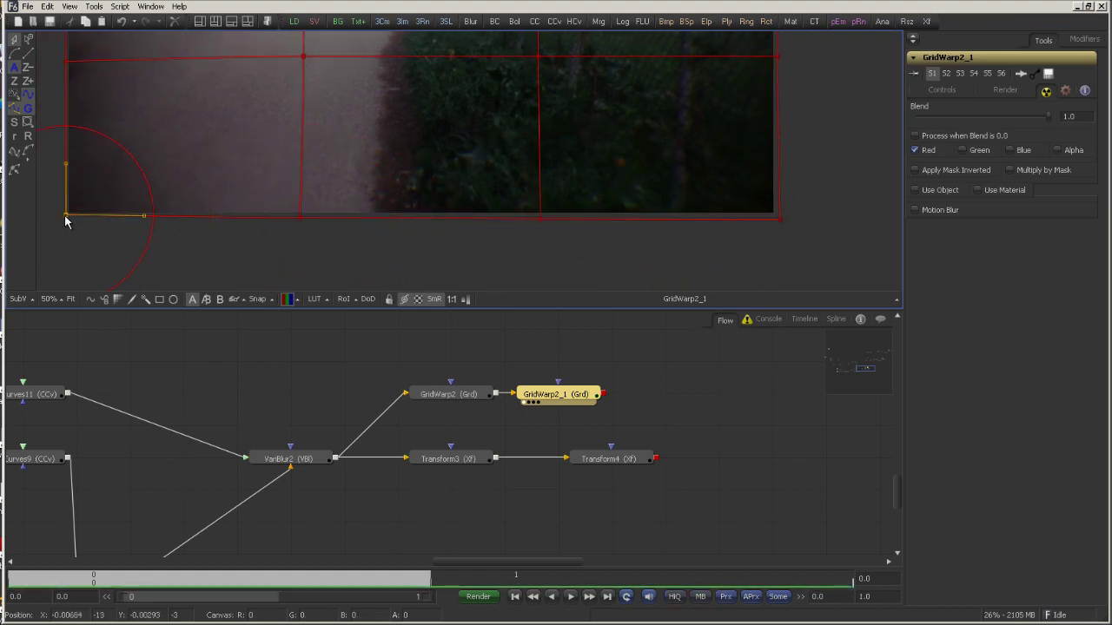
Step: Pull GridWarp2_1's grid points along the image's right edge, including the upper right corner, slightly farther outward
click(780, 220)
drag(784, 84, 704, 254)
click(732, 165)
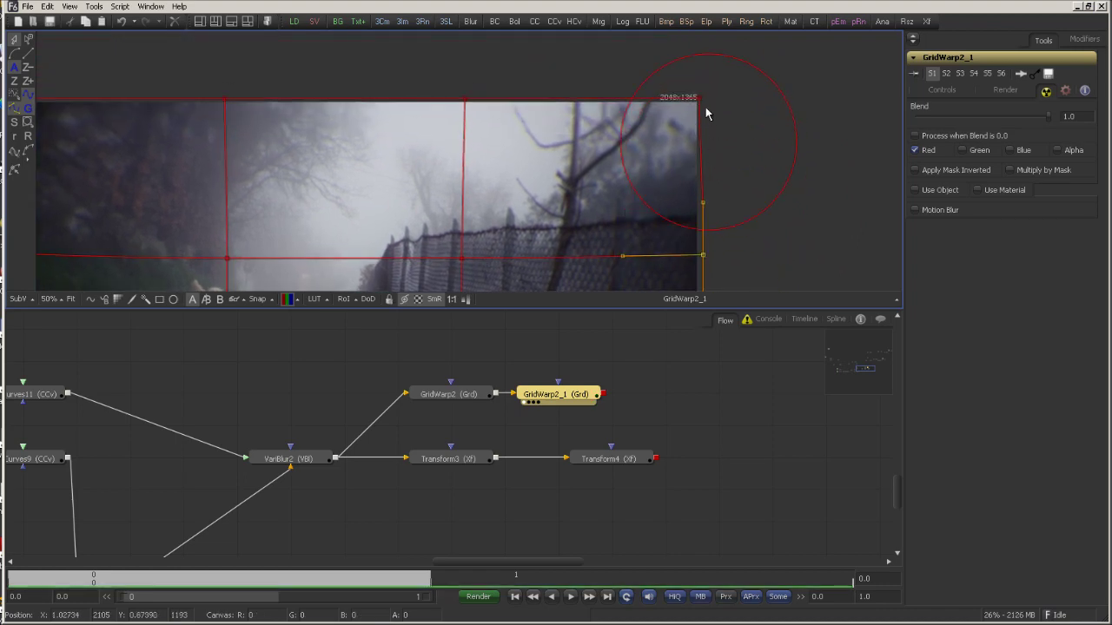
drag(699, 101, 706, 97)
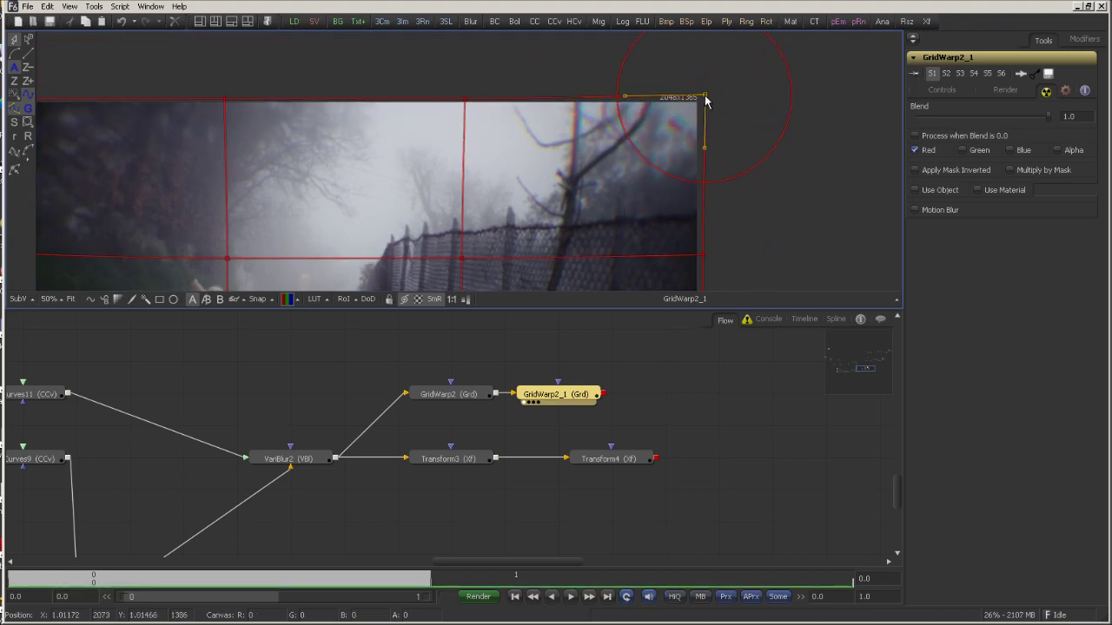
Step: Move GridWarp2_1's two middle points on the image's top edge and its upper left corner point slightly outward
mouse_move(465, 101)
mouse_down()
mouse_move(453, 112)
mouse_move(467, 99)
mouse_up()
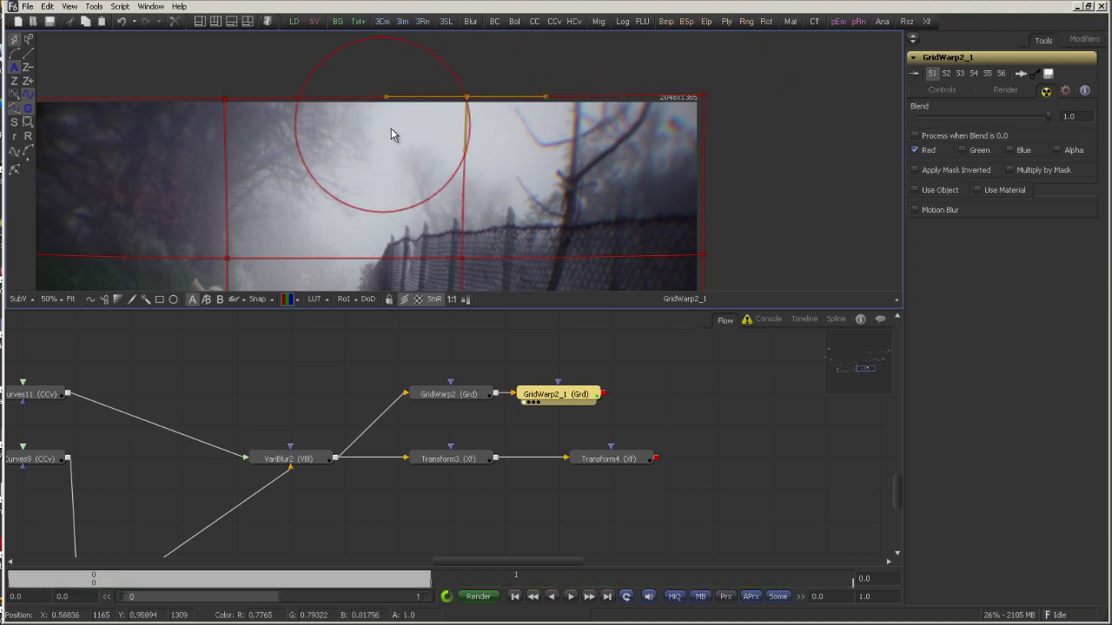
drag(388, 128, 533, 146)
click(371, 116)
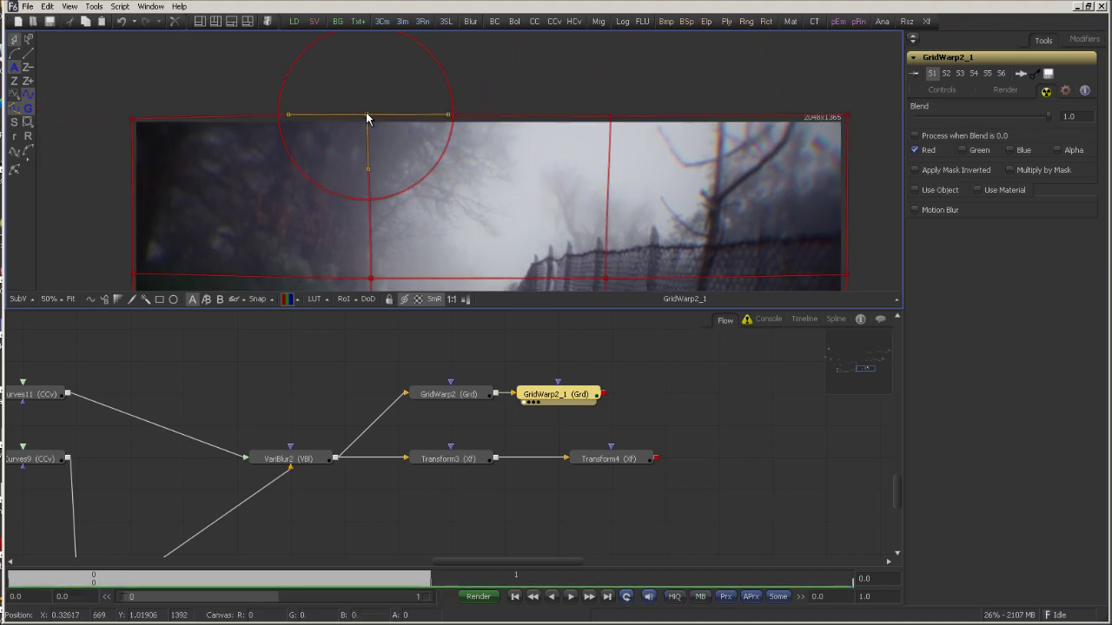
drag(133, 118, 130, 117)
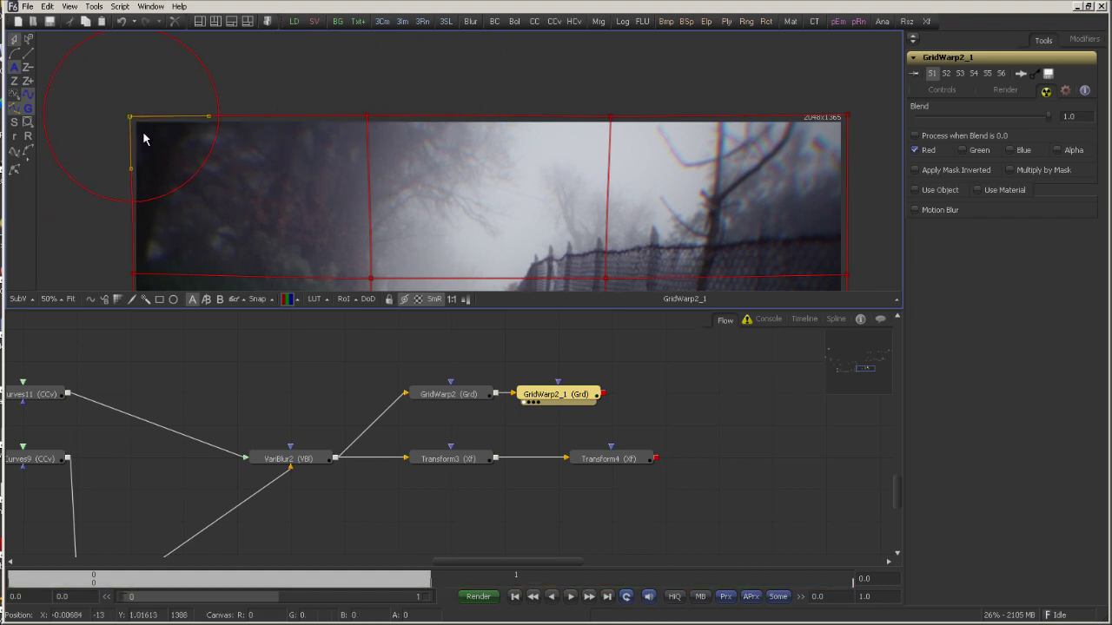
Step: Pull GridWarp2_1's two middle grid points on the image's left edge slightly outward
drag(194, 197, 341, 111)
click(279, 190)
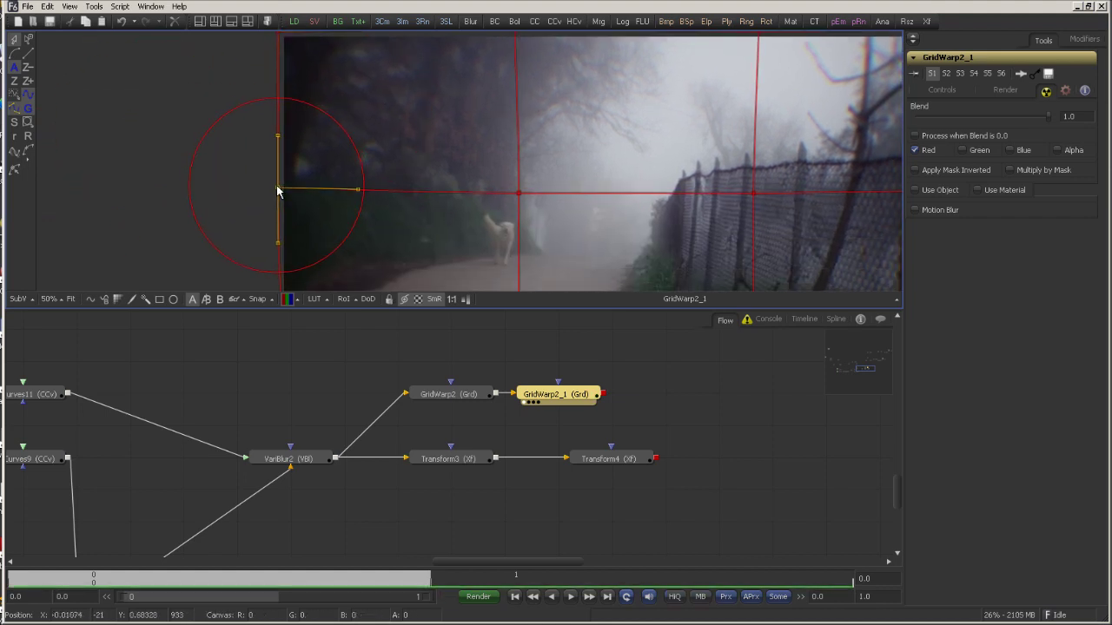
drag(297, 238, 335, 104)
click(320, 221)
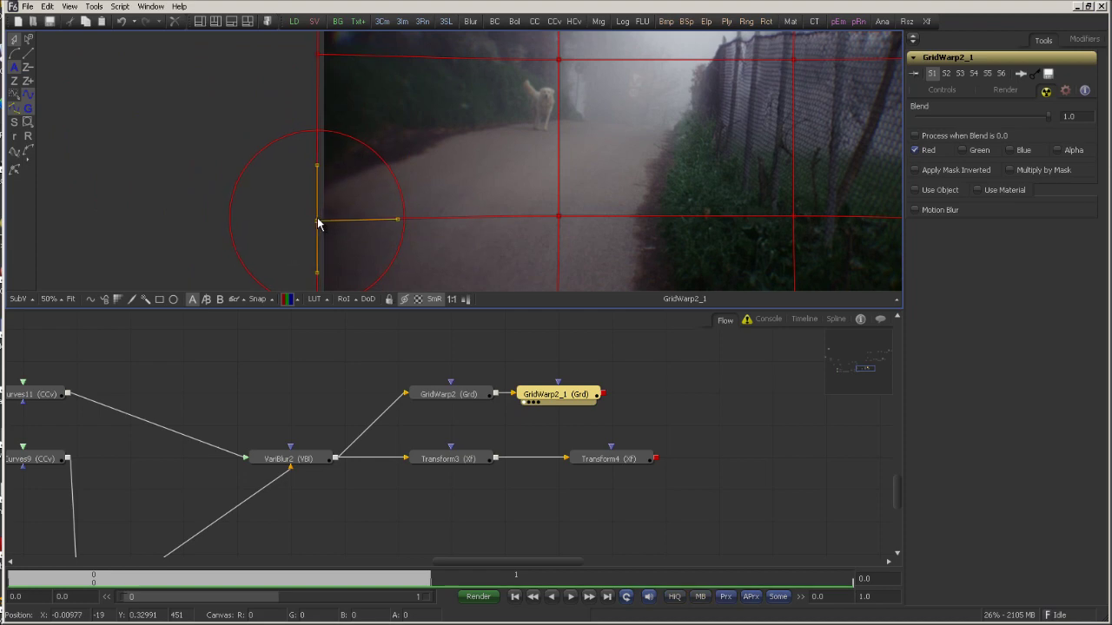
drag(318, 219, 319, 219)
Step: Examine GridWarp2_1's color fringing up close around the dog, the tree branches and the fence
drag(521, 151, 504, 231)
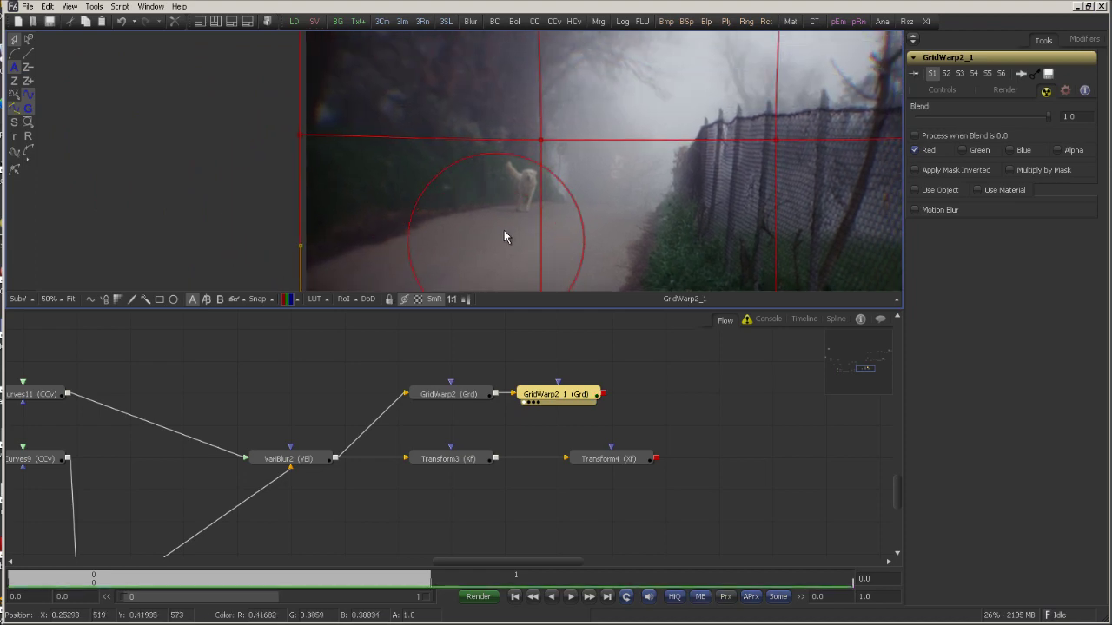
scroll(519, 174, up, 2)
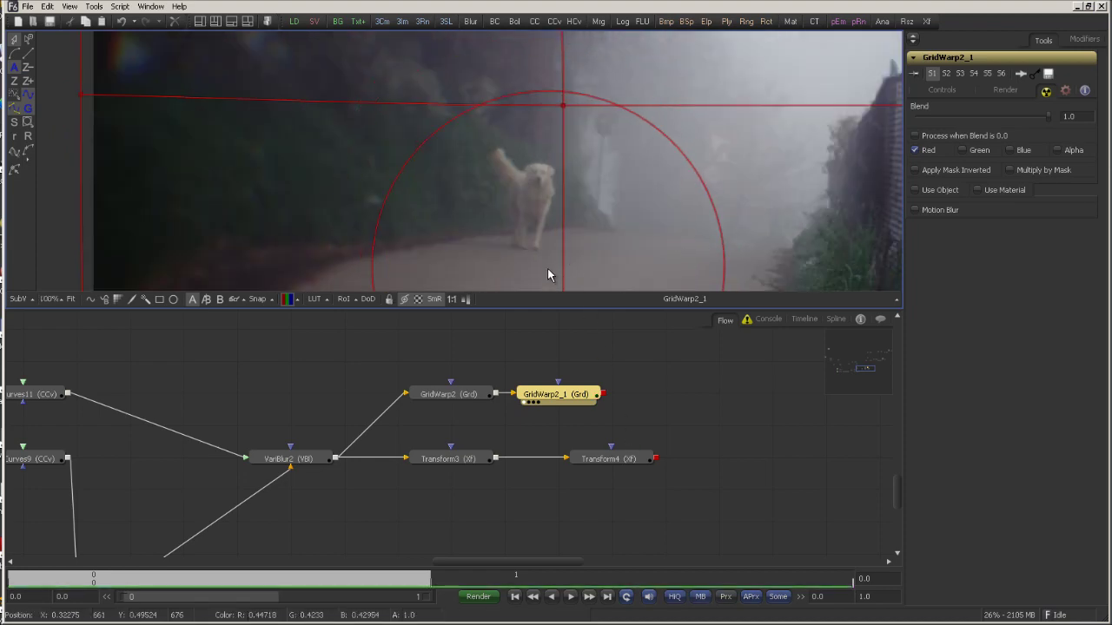
scroll(532, 193, up, 3)
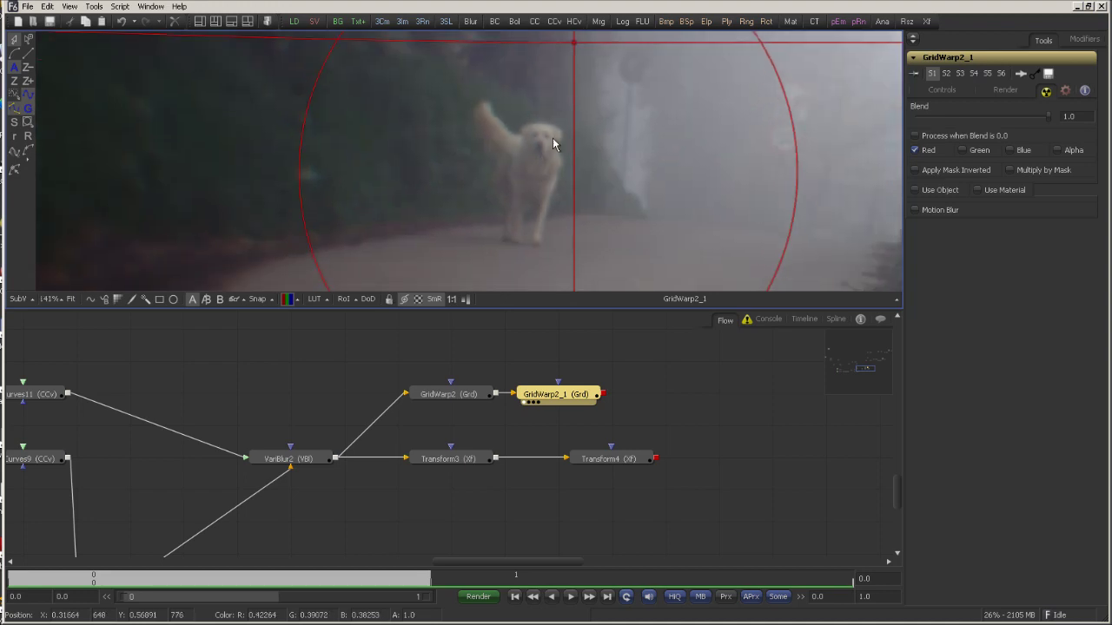
drag(671, 142, 453, 204)
drag(694, 105, 404, 259)
drag(552, 191, 695, 109)
drag(418, 126, 592, 61)
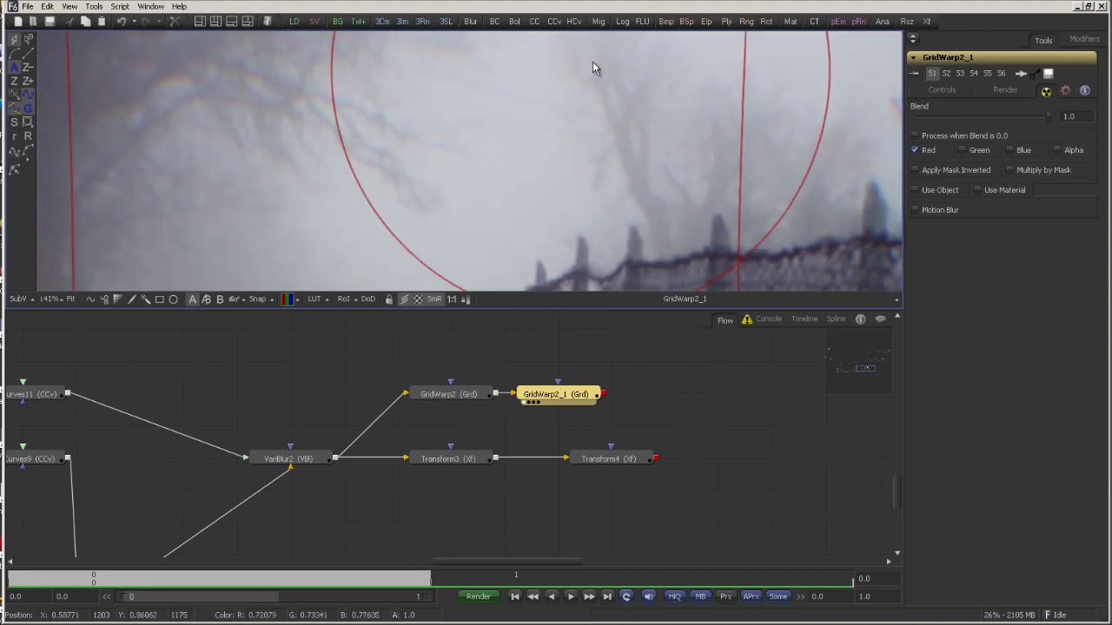
drag(366, 209, 583, 75)
scroll(588, 69, down, 3)
drag(521, 129, 587, 66)
drag(486, 149, 551, 124)
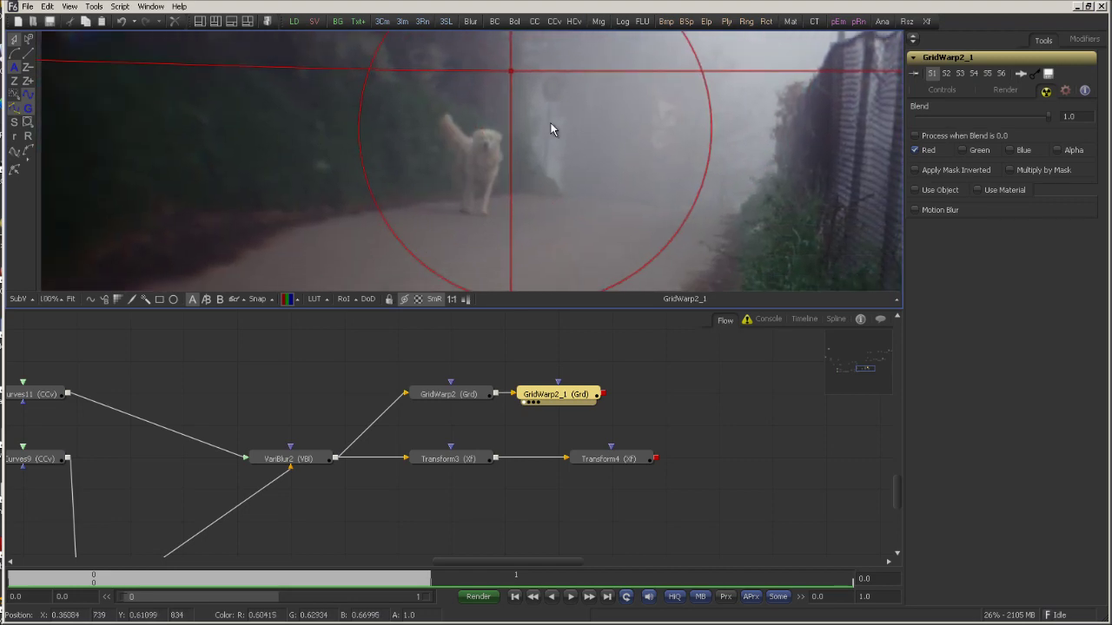
Step: Display Transform4 in the viewer and inspect the color fringing around the dog
click(618, 460)
key(1)
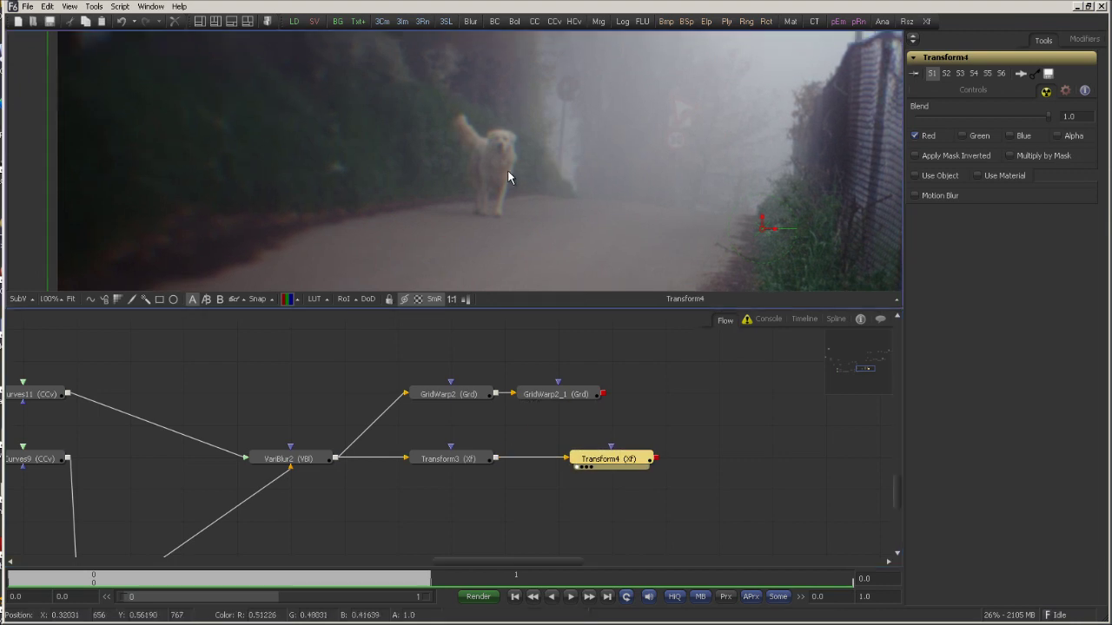
scroll(511, 171, up, 1)
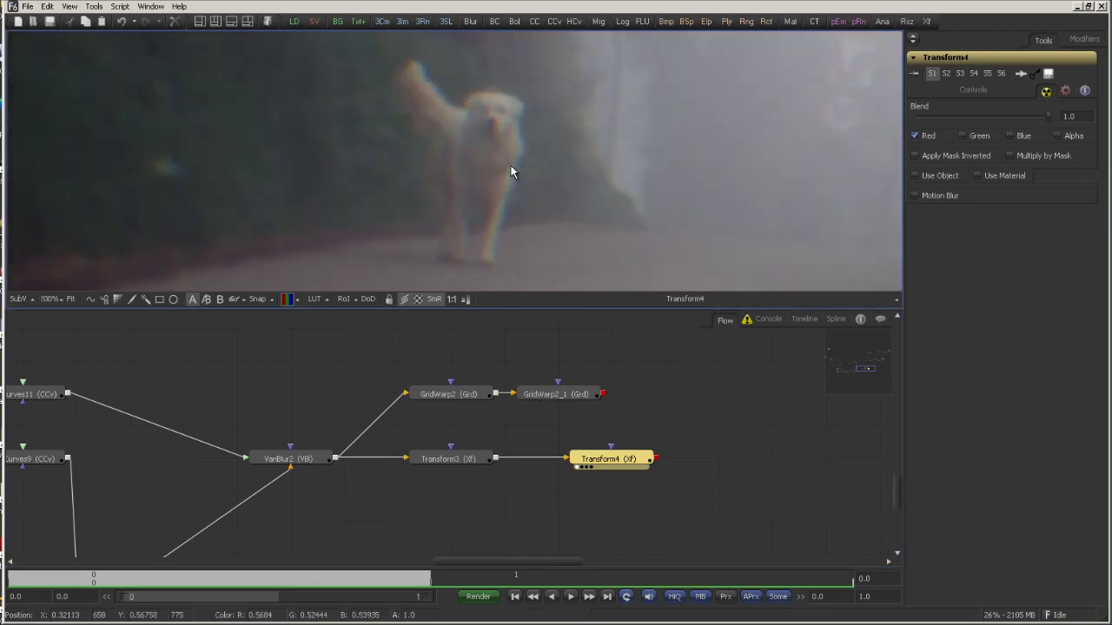
scroll(502, 165, down, 3)
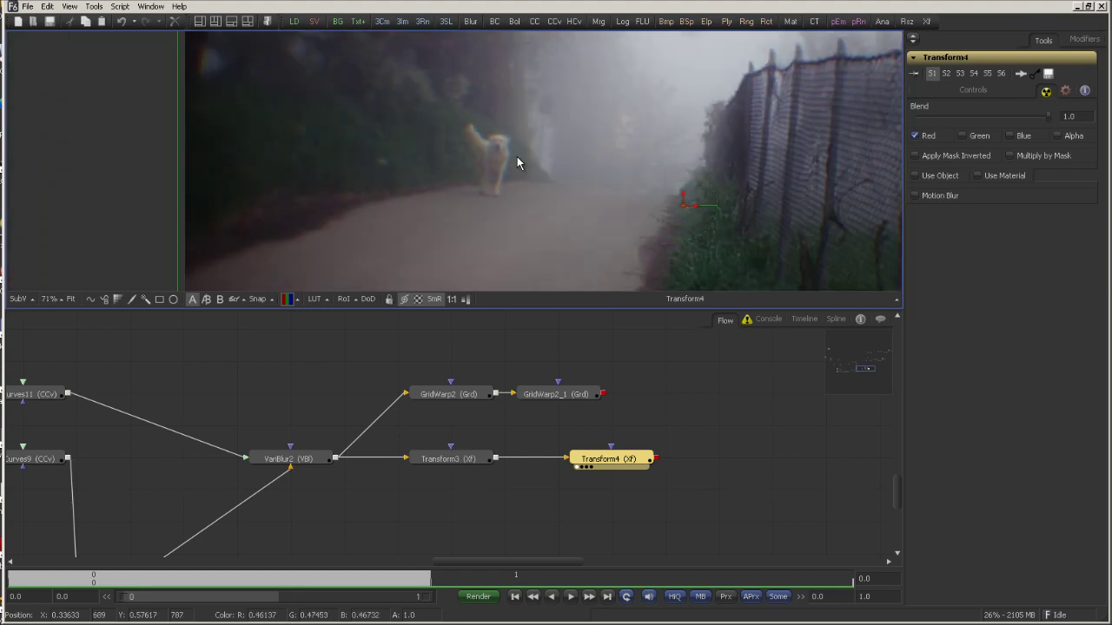
scroll(517, 157, up, 1)
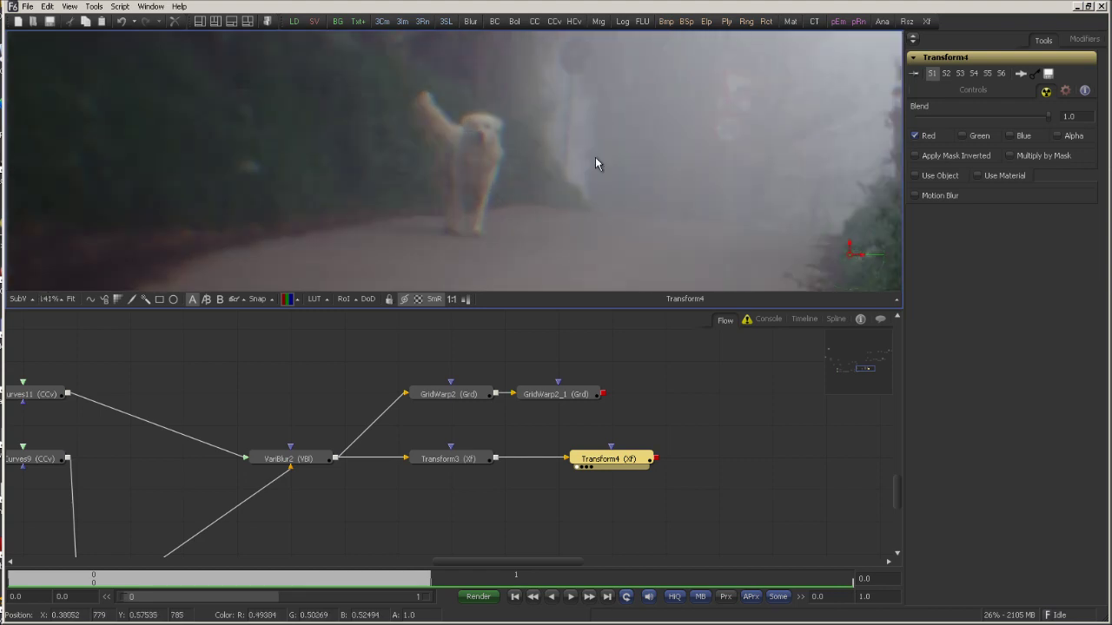
scroll(531, 140, down, 3)
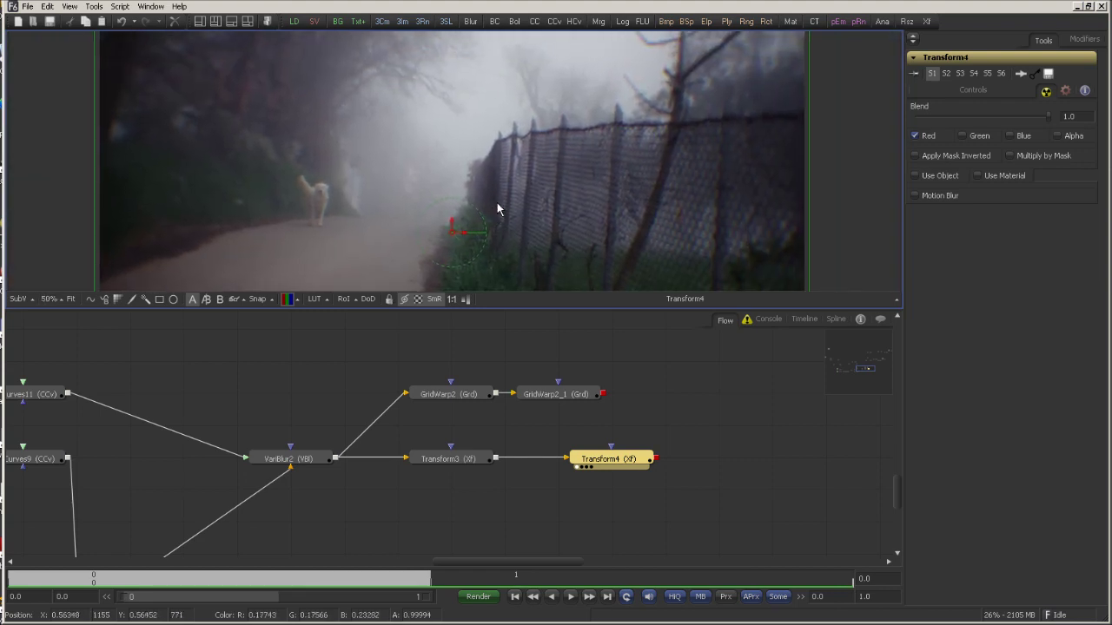
Step: Display GridWarp2_1 in the viewer again and inspect the dog's edges at high magnification
scroll(497, 209, down, 1)
drag(491, 174, 513, 191)
drag(568, 400, 615, 130)
scroll(374, 214, up, 1)
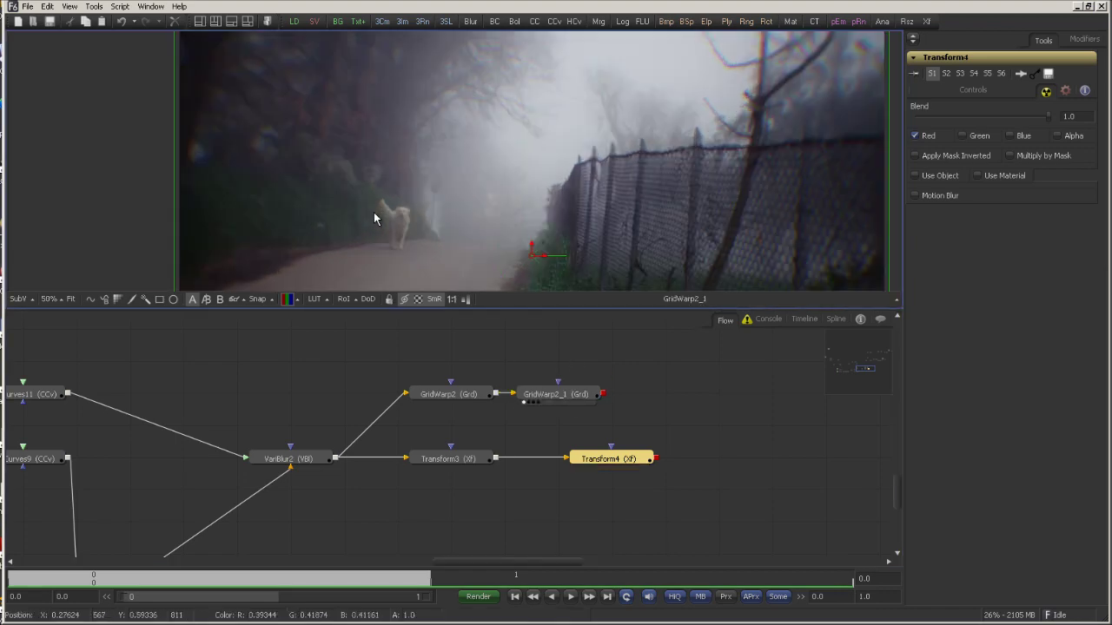
scroll(374, 217, up, 2)
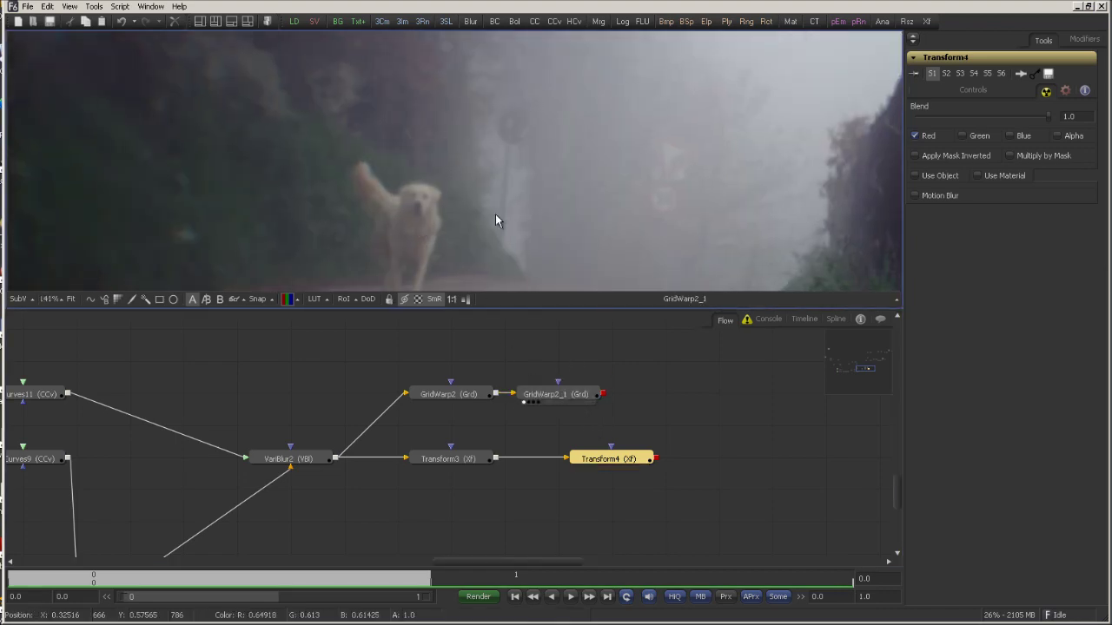
scroll(484, 212, up, 2)
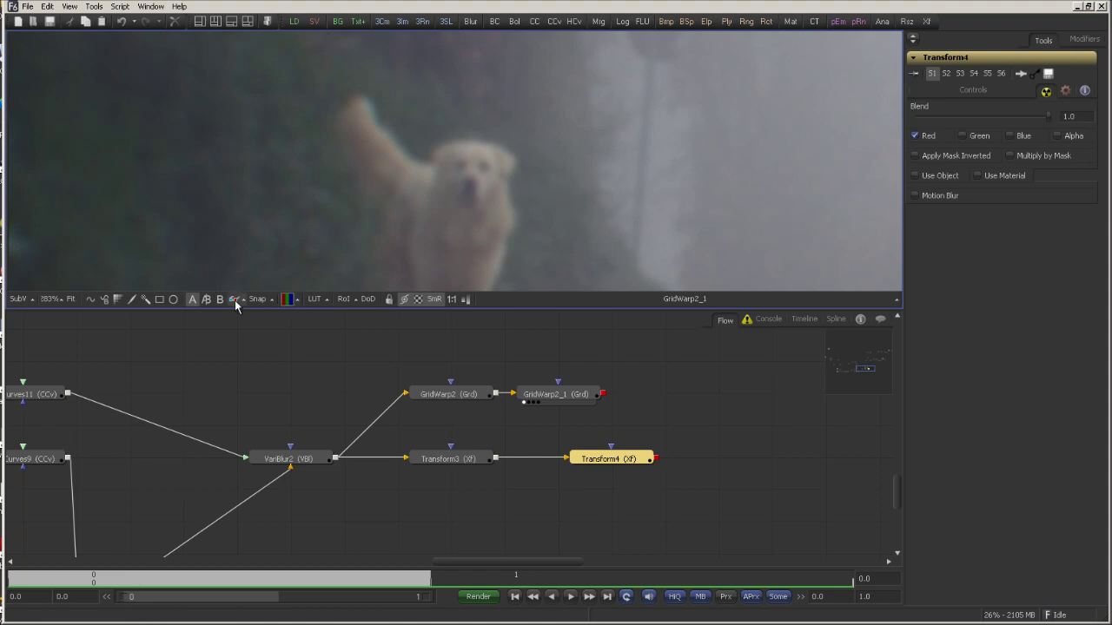
Step: Split the viewer with the divider across the fence, showing GridWarp2_1 on side A and Transform4 on side B
click(205, 300)
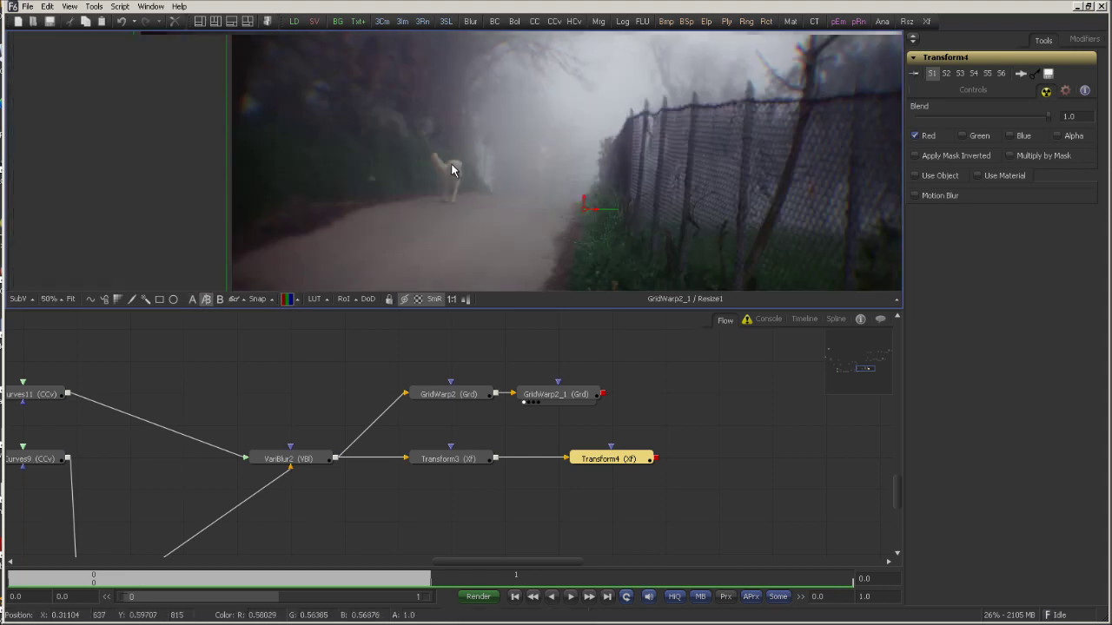
scroll(250, 192, down, 2)
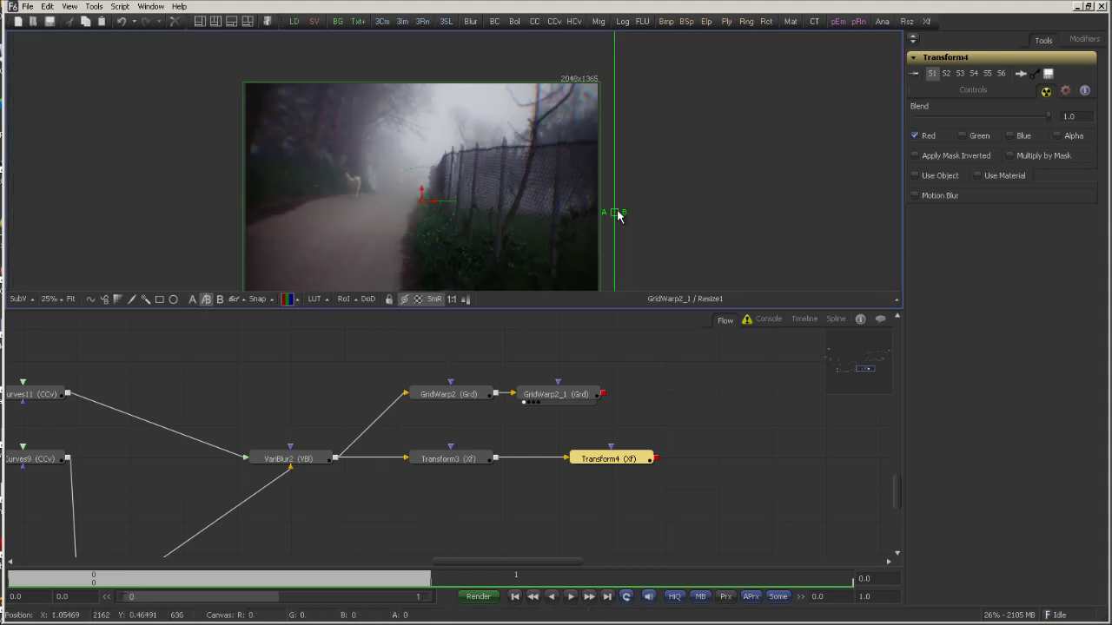
drag(619, 217, 506, 197)
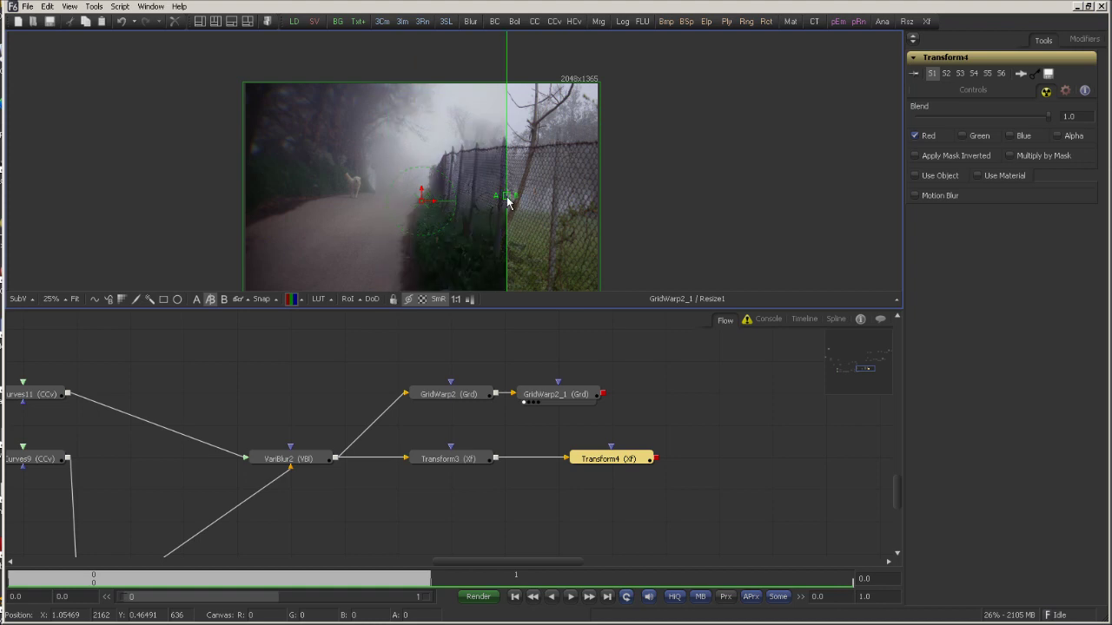
click(558, 395)
drag(613, 476, 556, 160)
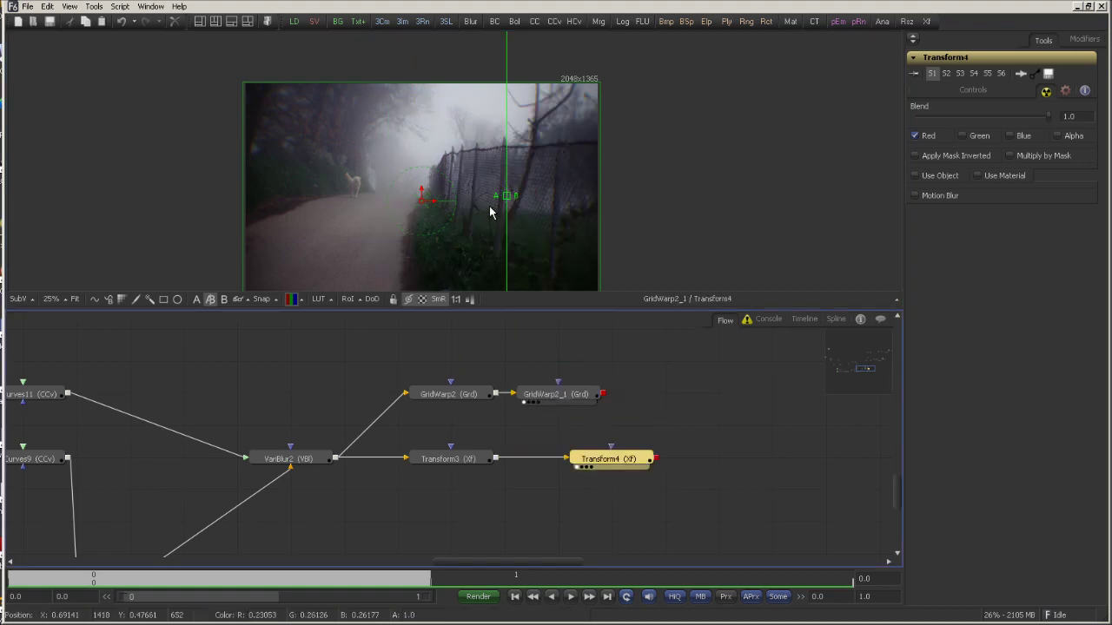
Step: Compare both aberration versions around the dog by moving the split divider across it, and return to viewing only GridWarp2_1
scroll(504, 202, up, 2)
drag(403, 184, 243, 168)
drag(330, 181, 504, 211)
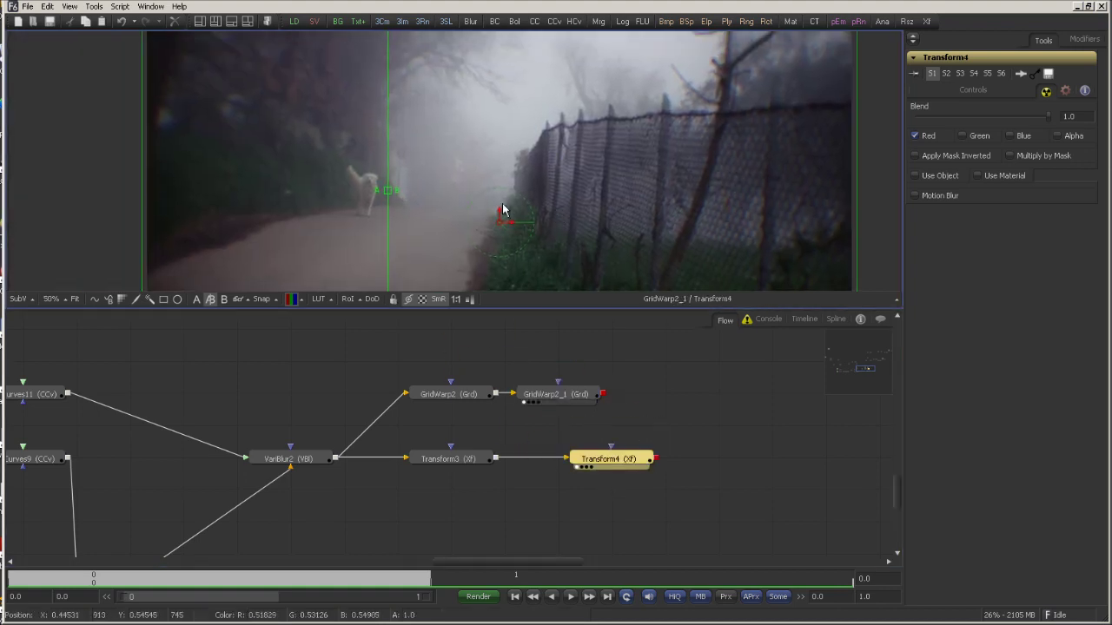
scroll(469, 198, up, 5)
drag(431, 211, 477, 201)
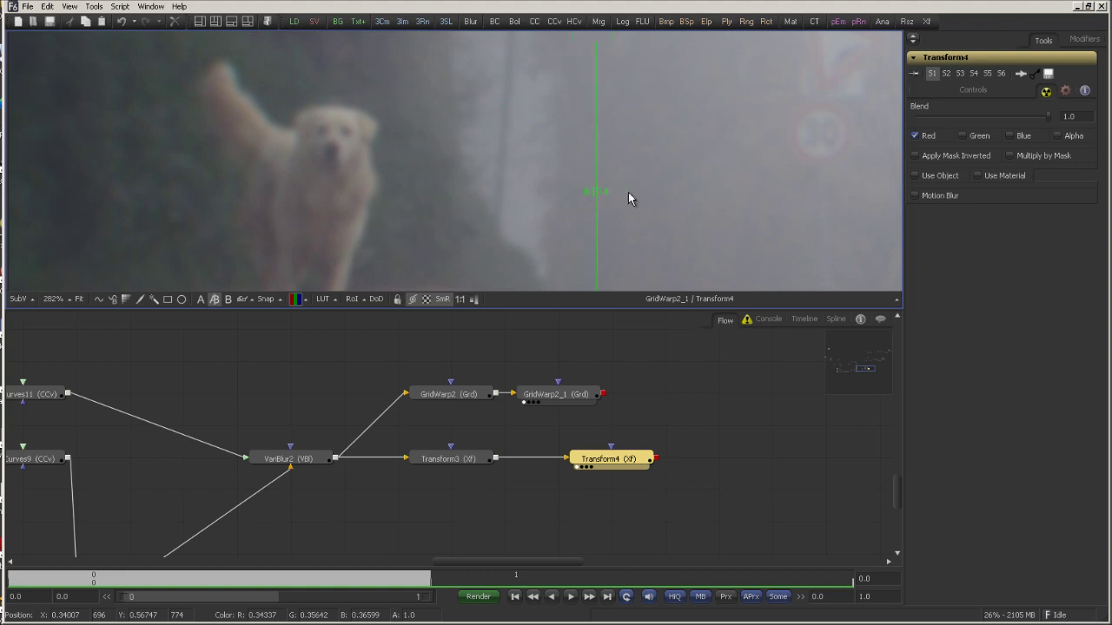
drag(628, 192, 501, 196)
scroll(578, 186, down, 7)
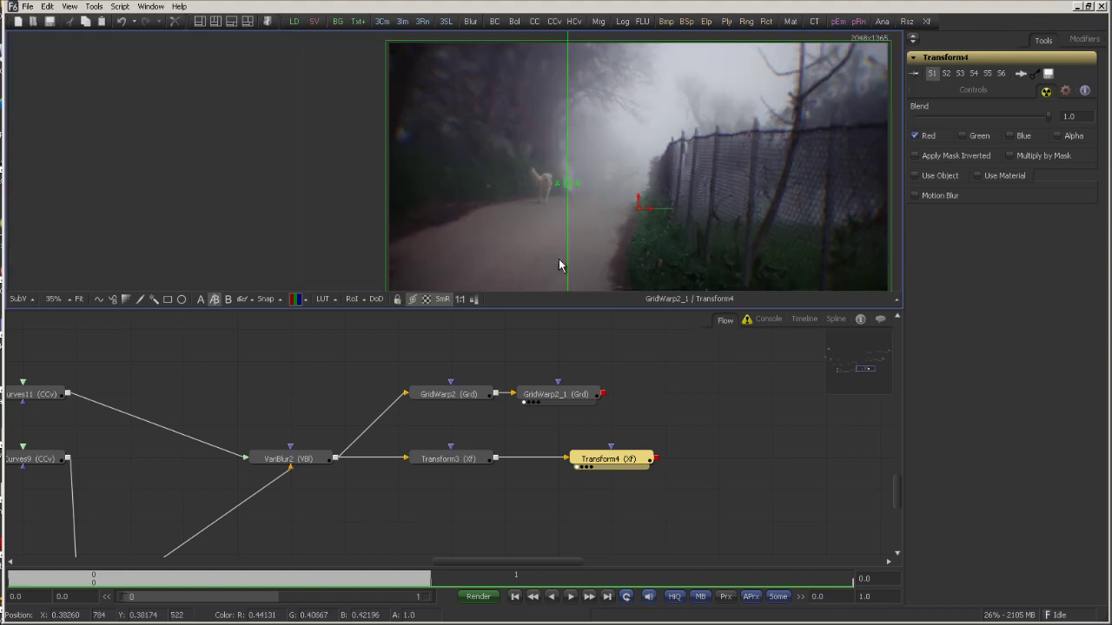
scroll(547, 226, down, 2)
drag(564, 171, 486, 141)
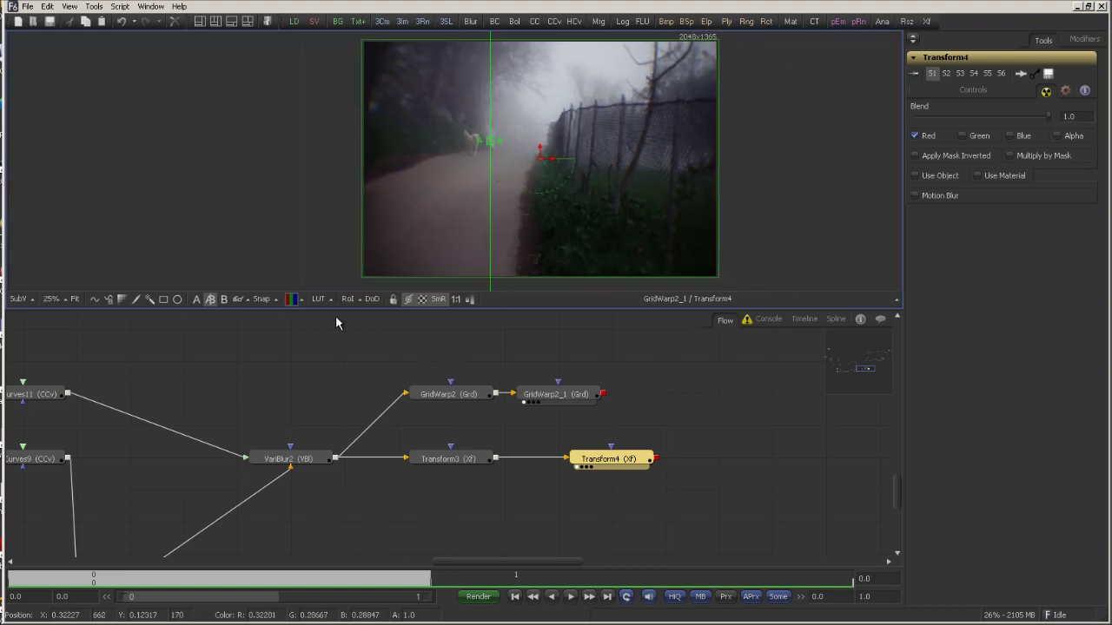
click(195, 301)
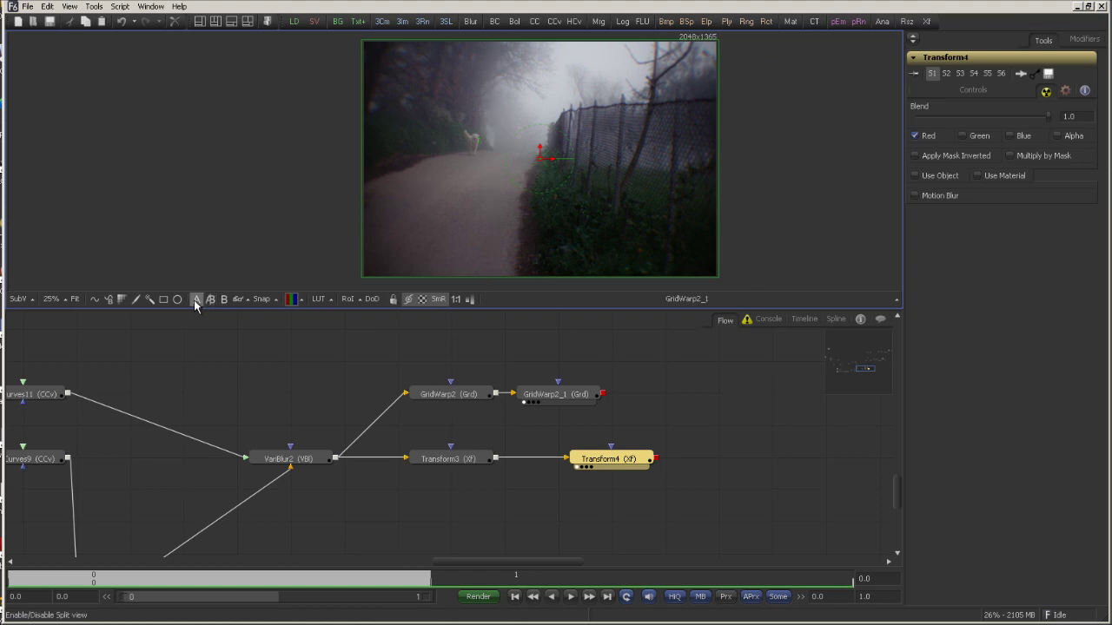
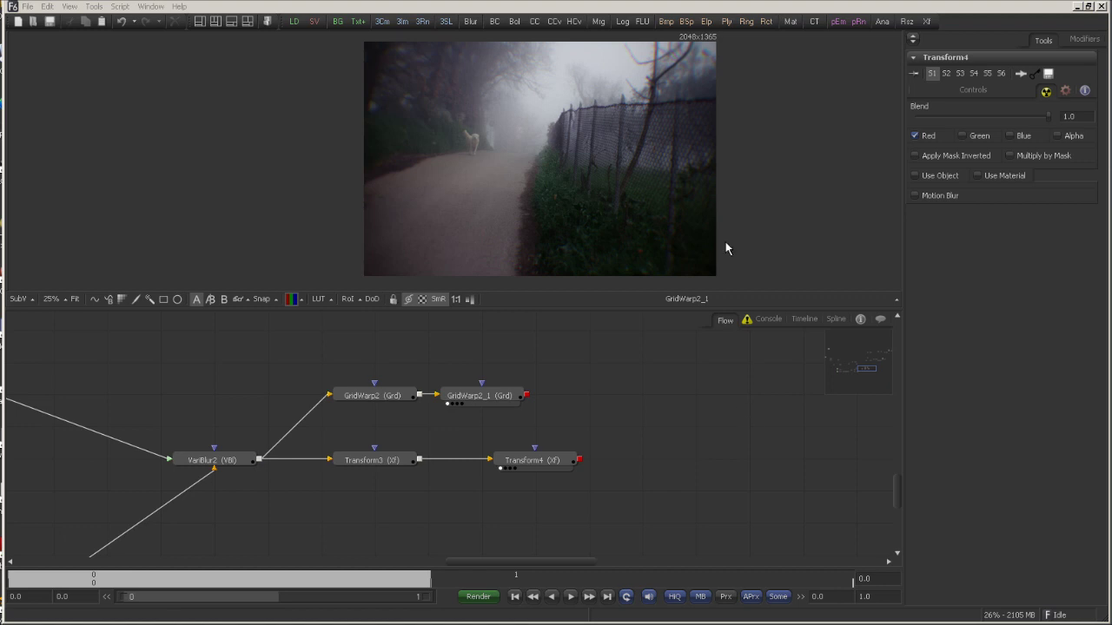
Step: Add a Scale tool, connect Transform4's output to it, and display it in the viewer
click(647, 414)
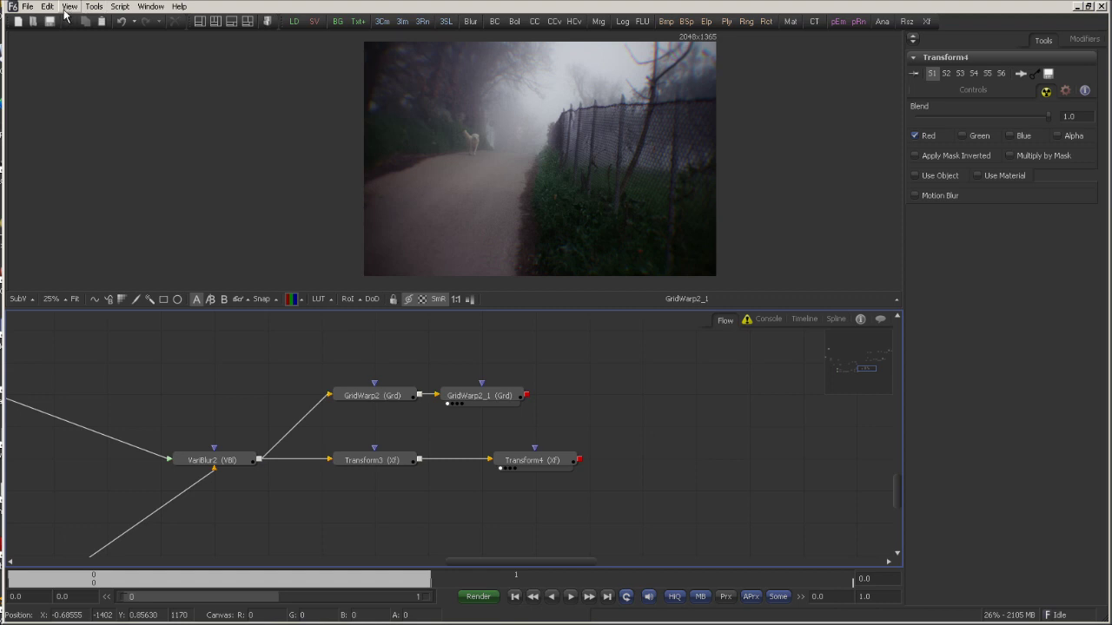
click(95, 7)
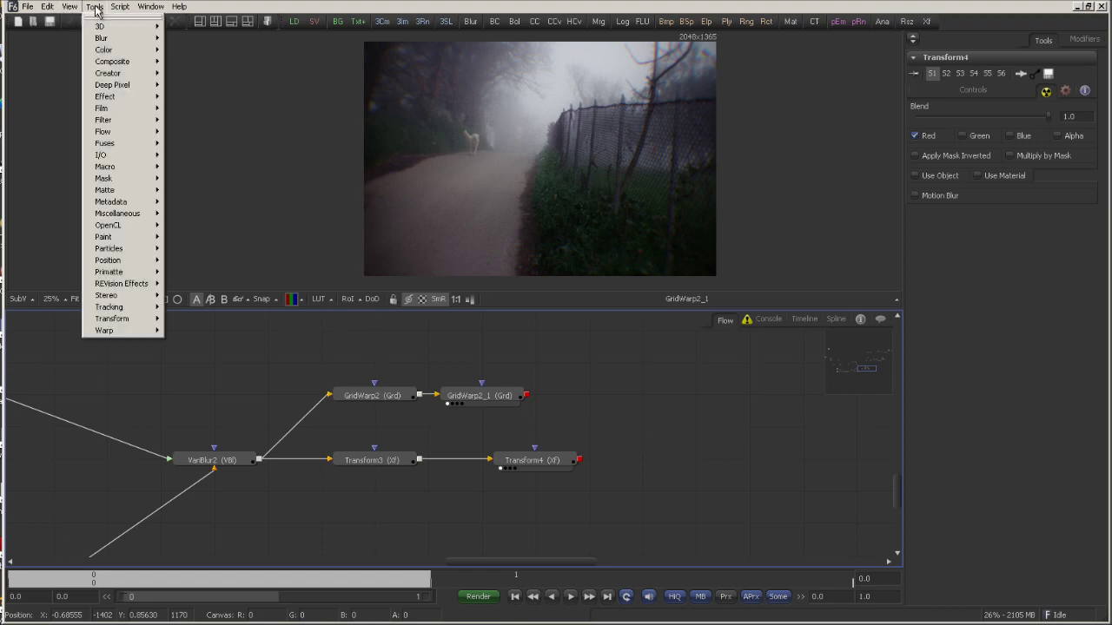
mouse_move(133, 335)
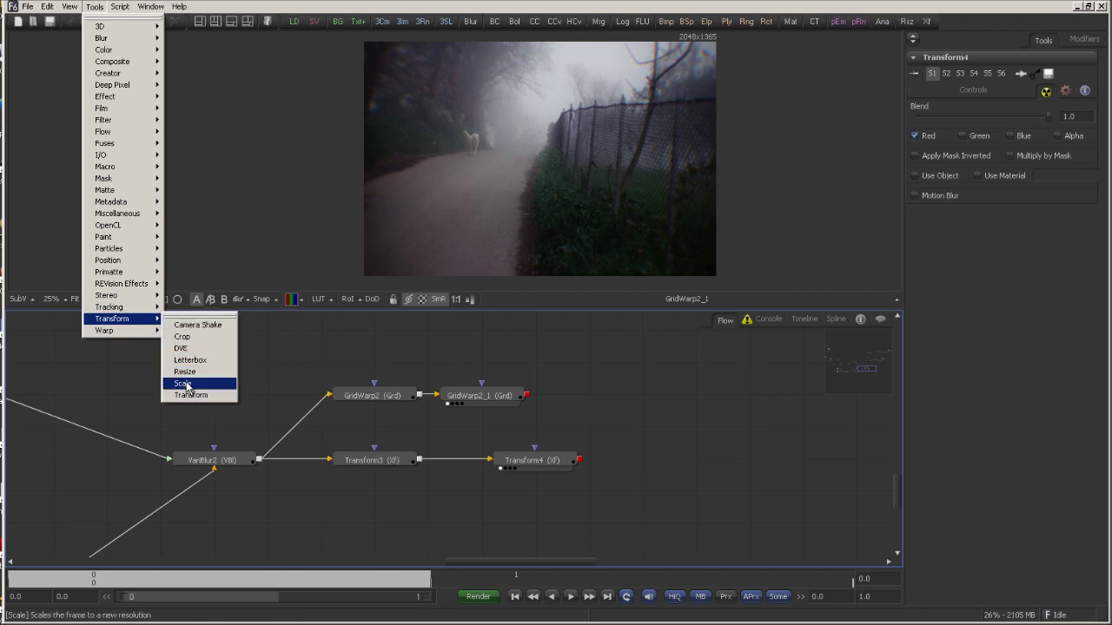
click(185, 384)
drag(638, 428, 615, 448)
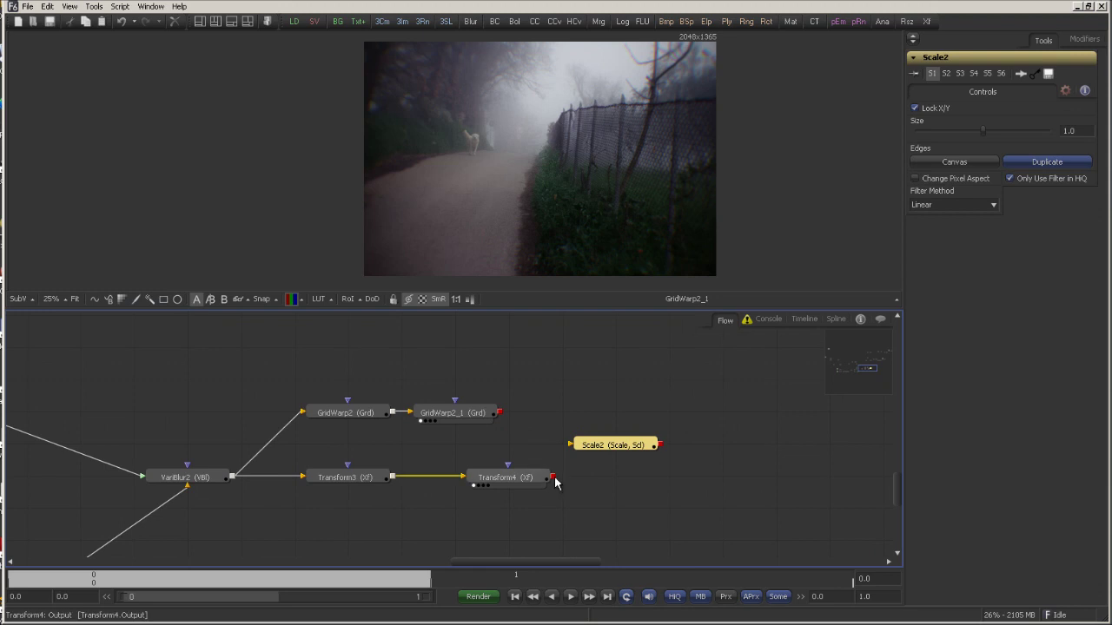
drag(557, 477, 655, 224)
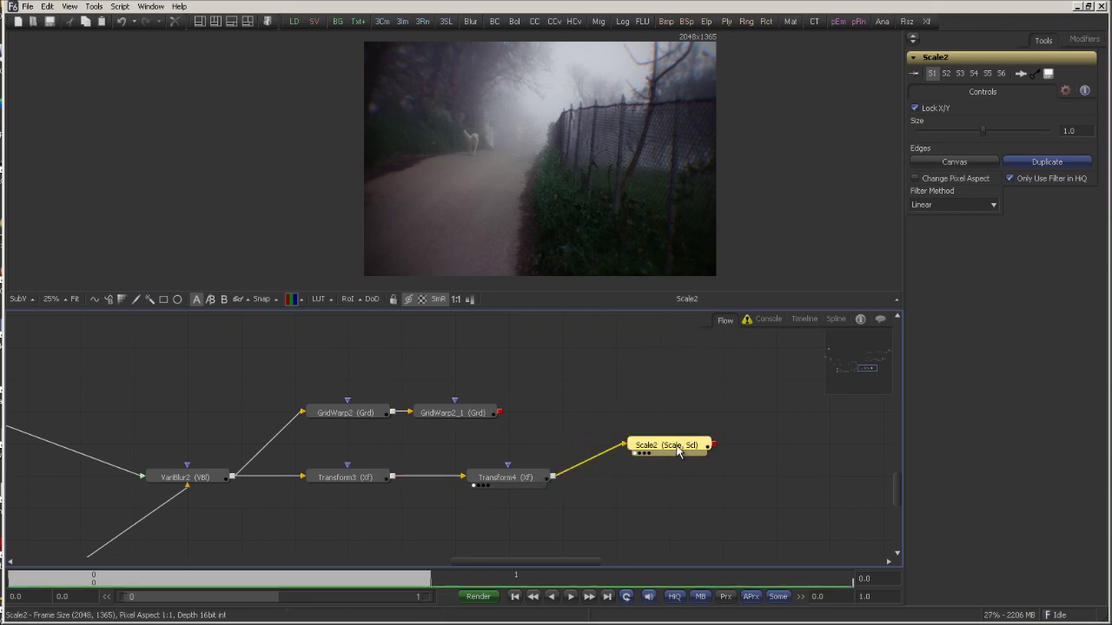
Step: Unlock Scale2's X/Y sizes, set Y Size to about 1.083, and line the node up with Transform4
click(915, 108)
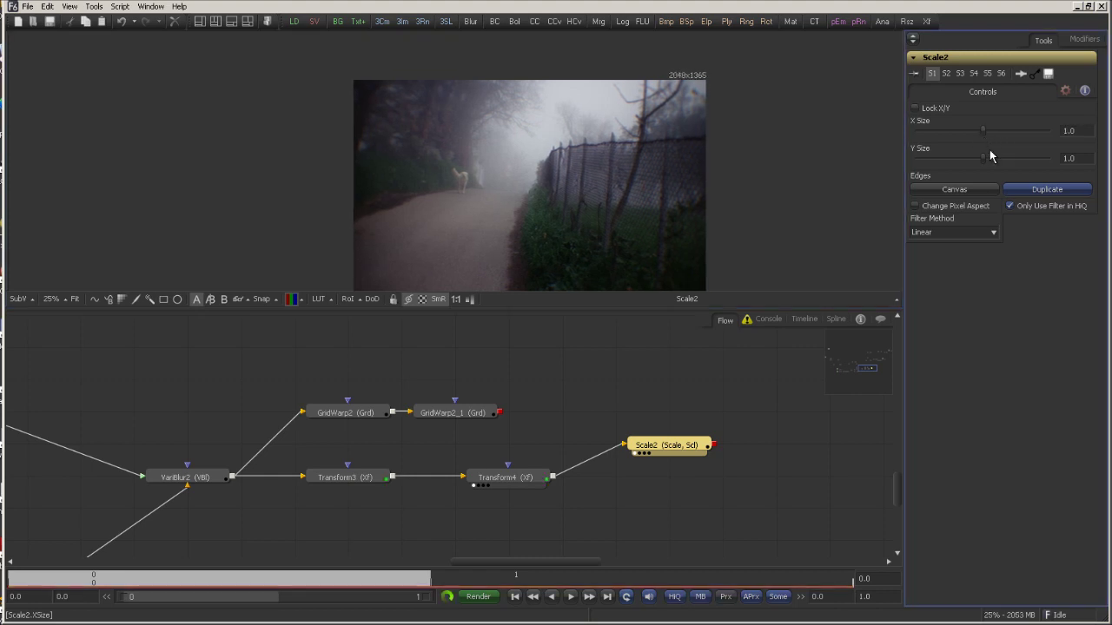
drag(983, 158, 985, 159)
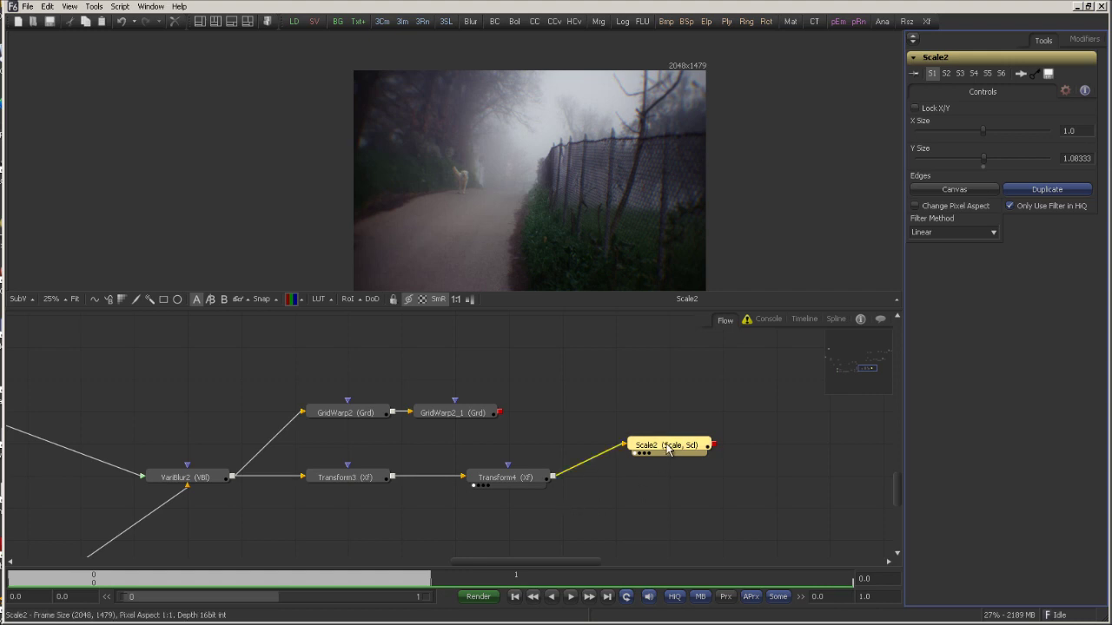
drag(668, 448, 722, 481)
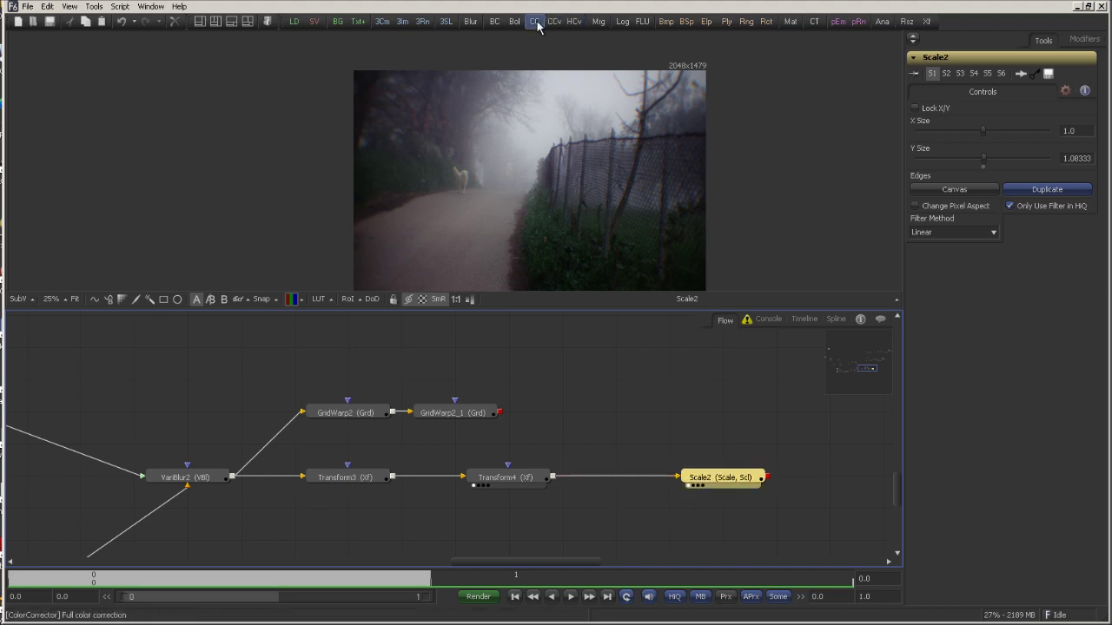
Step: Insert a Color Curves tool between Transform4 and Scale2, exclude the Alpha channel, and set the curve's white point output to 0
drag(536, 23, 616, 482)
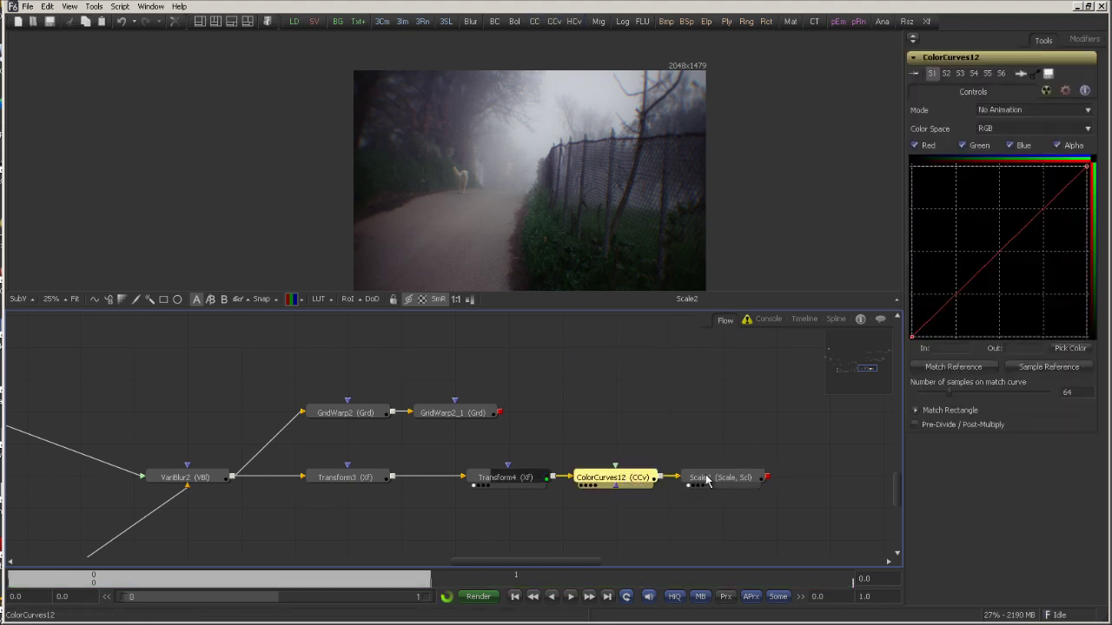
click(1057, 145)
click(1051, 196)
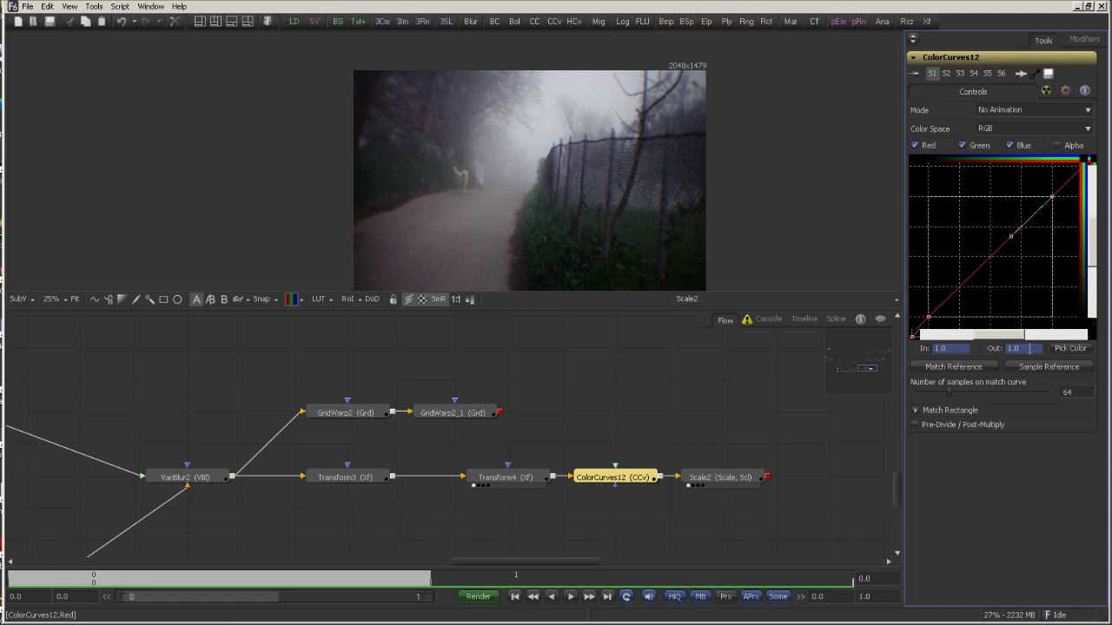
text(0)
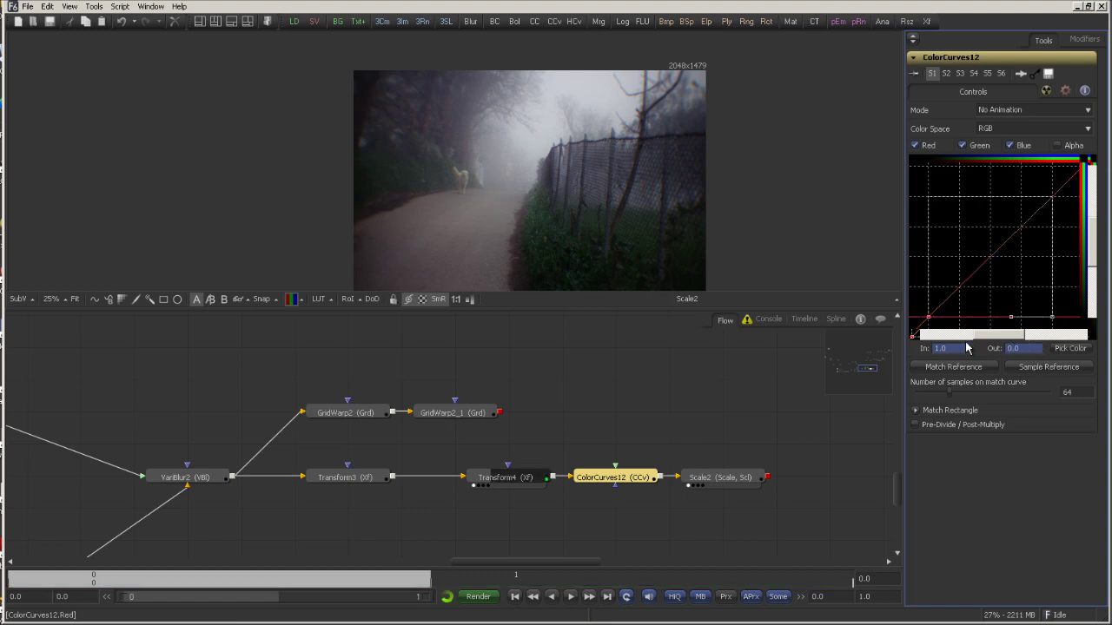
key(Return)
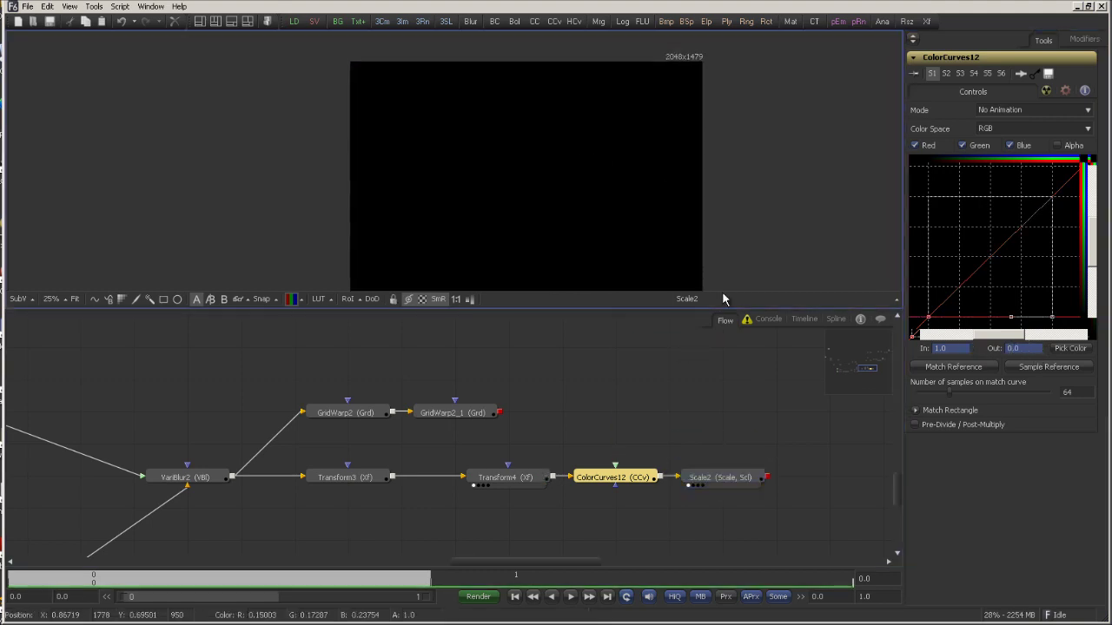
Step: Set Scale2's X Size to about 1.083 and Y Size to 1.125, and move the node farther from ColorCurves12
click(719, 478)
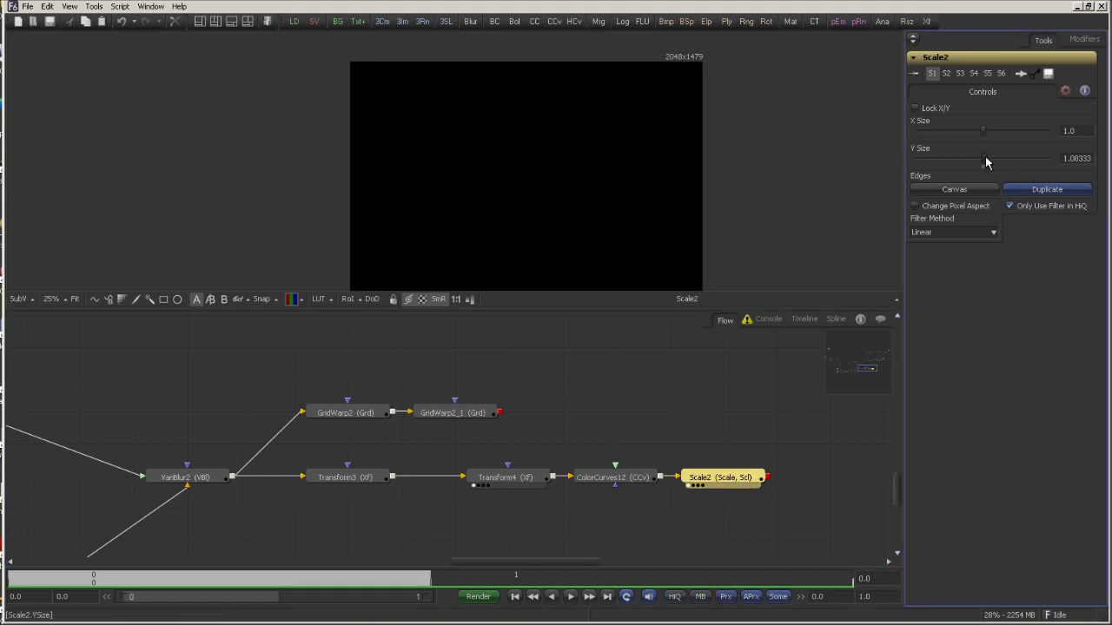
drag(985, 162, 985, 130)
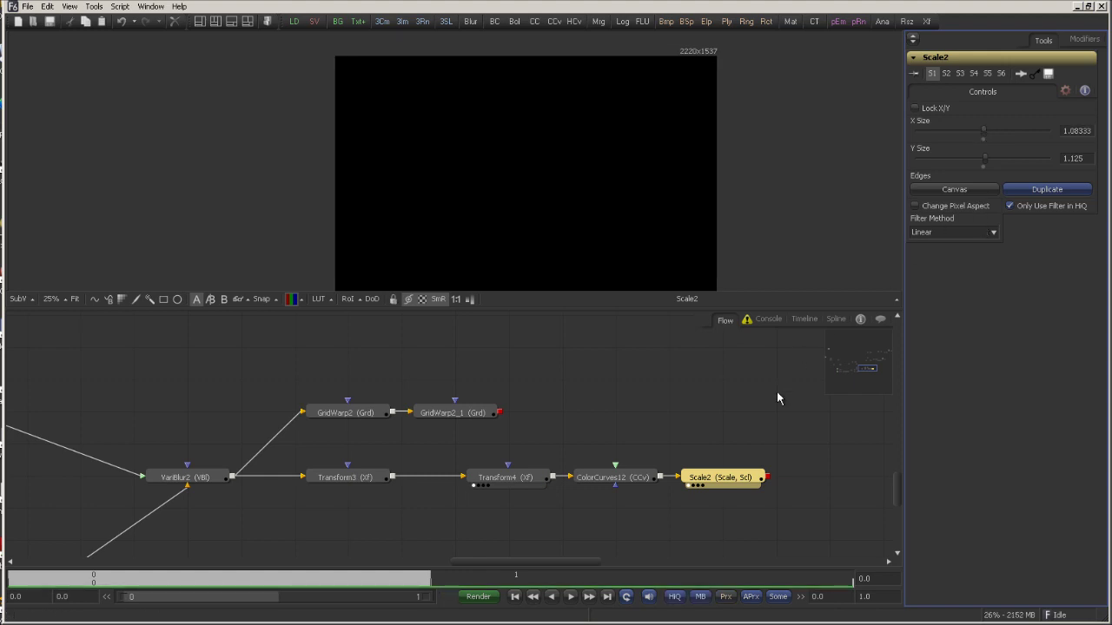
drag(747, 477, 799, 477)
Step: Merge Transform4's image as foreground over Scale2's black background, and display the merged result in the viewer
click(650, 471)
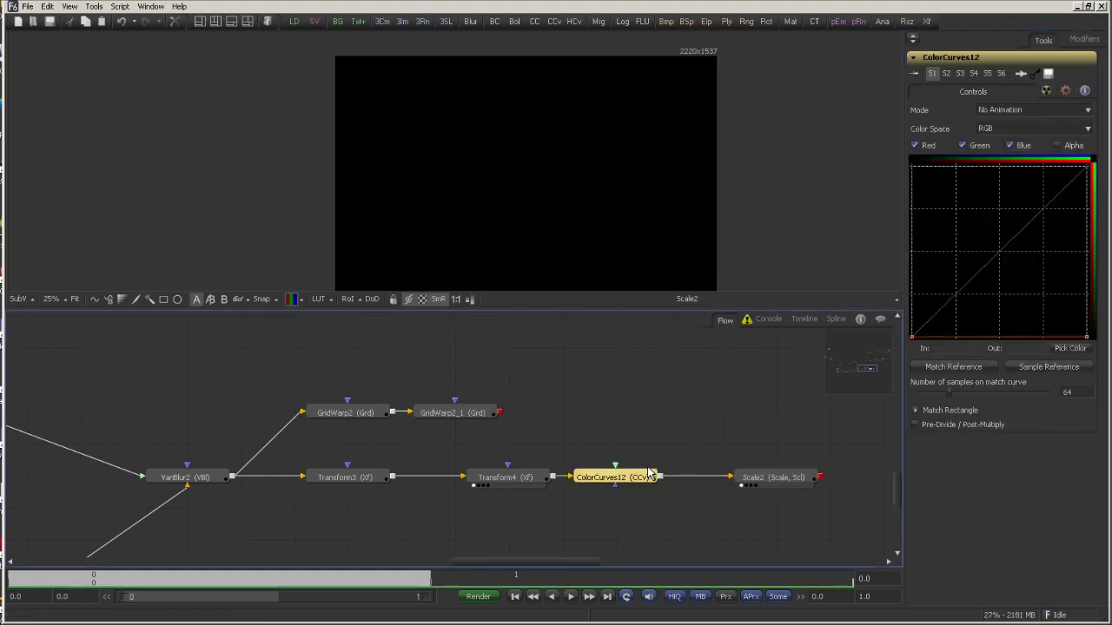
click(634, 424)
drag(758, 460, 605, 476)
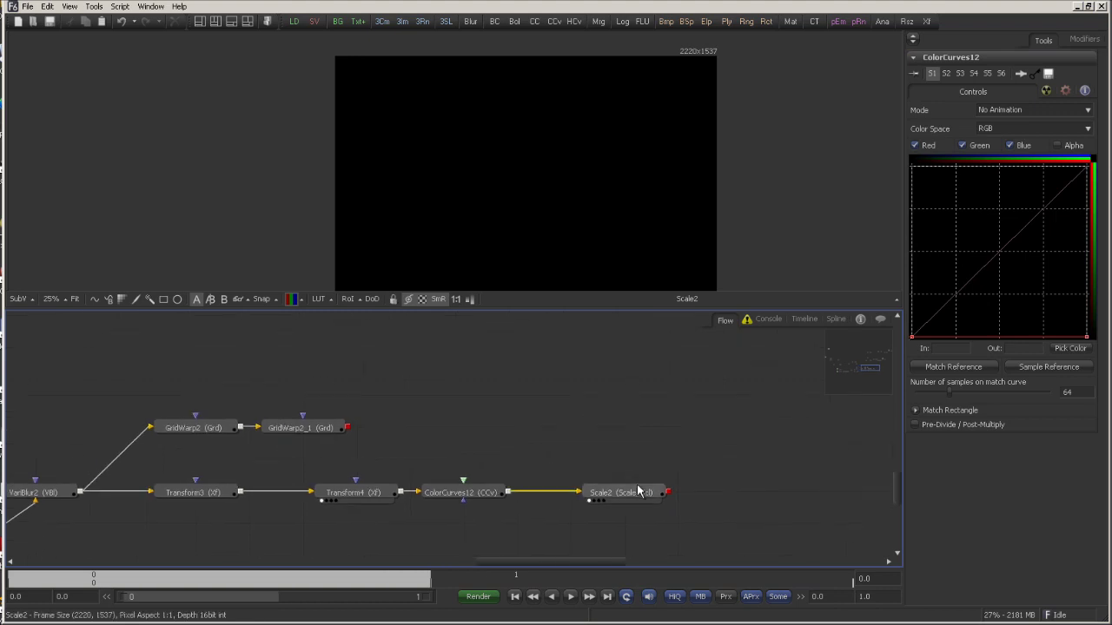
click(616, 492)
click(599, 22)
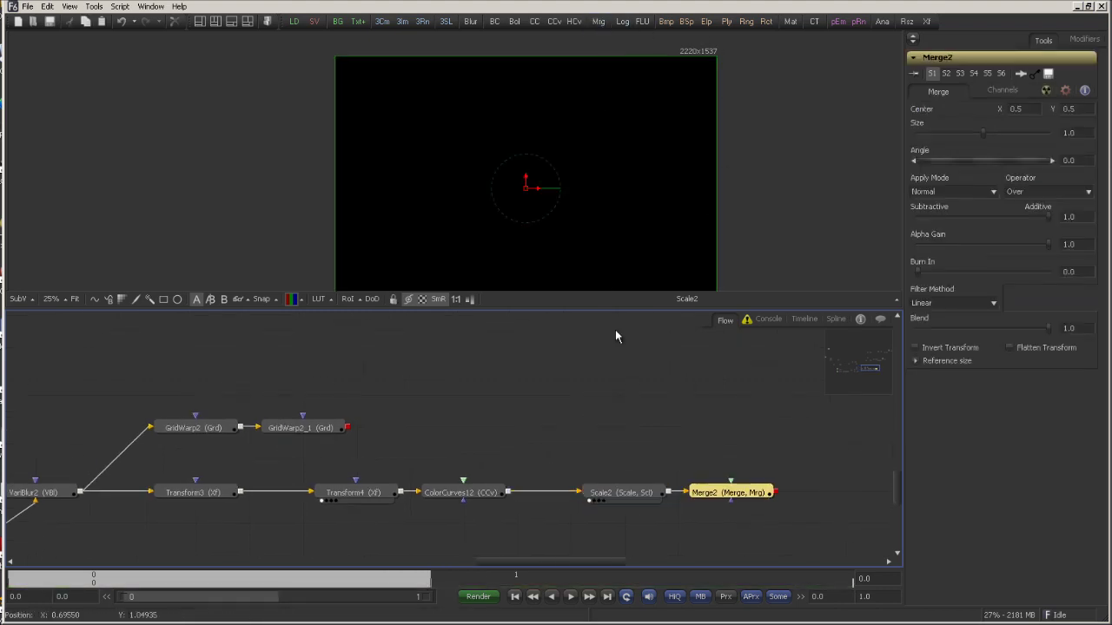
click(365, 497)
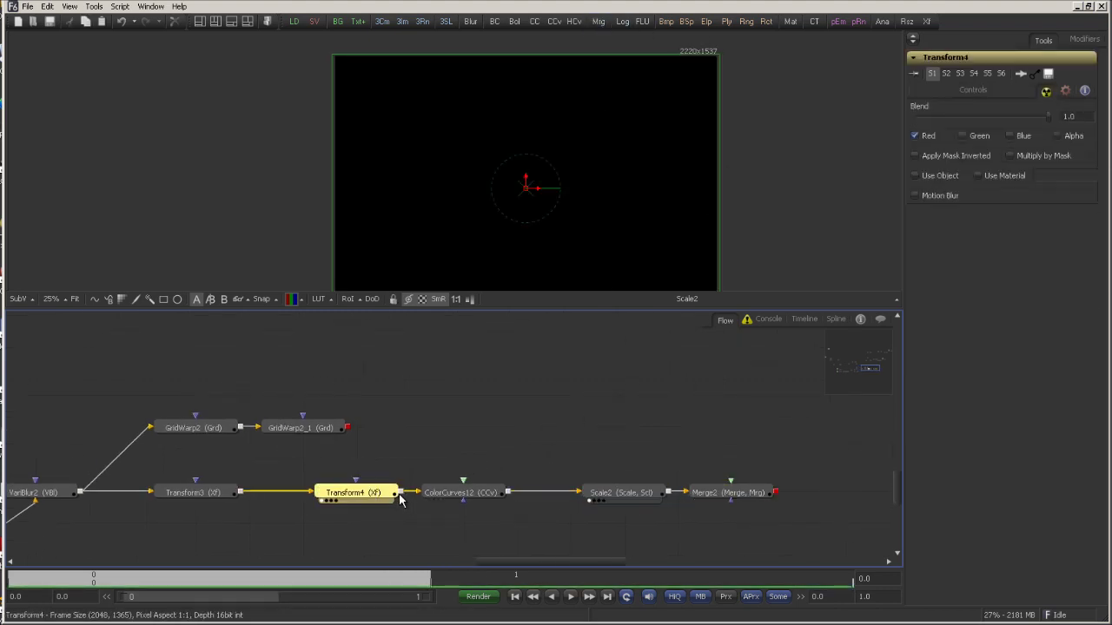
drag(400, 491, 612, 195)
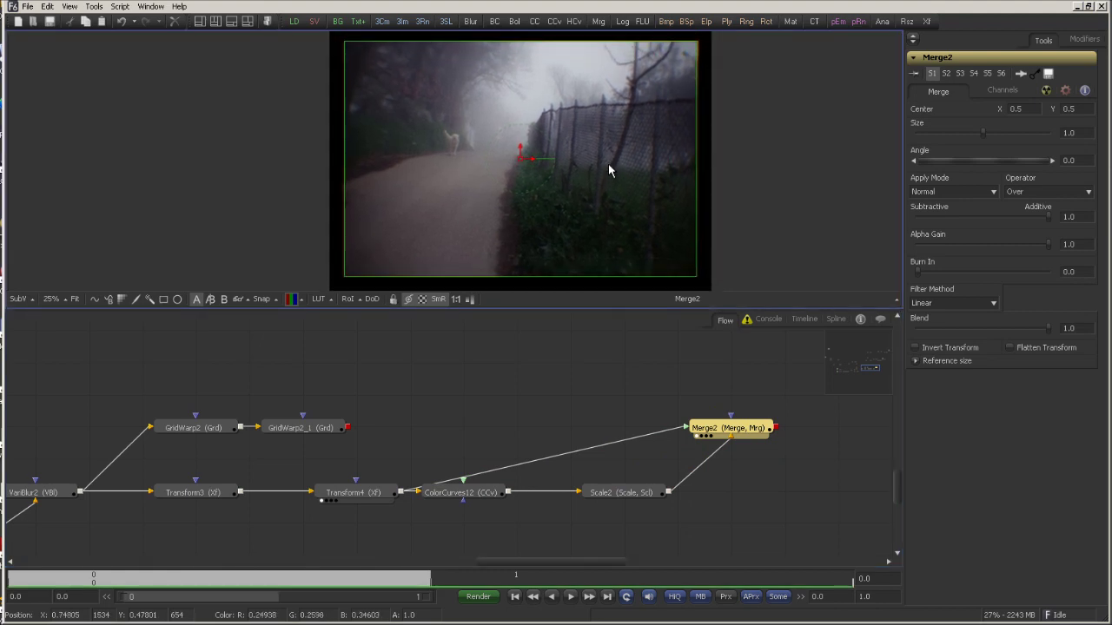
Step: Display Transform4 in the viewer and rearrange ColorCurves12 and Scale2 into a separate branch below the main line
click(368, 493)
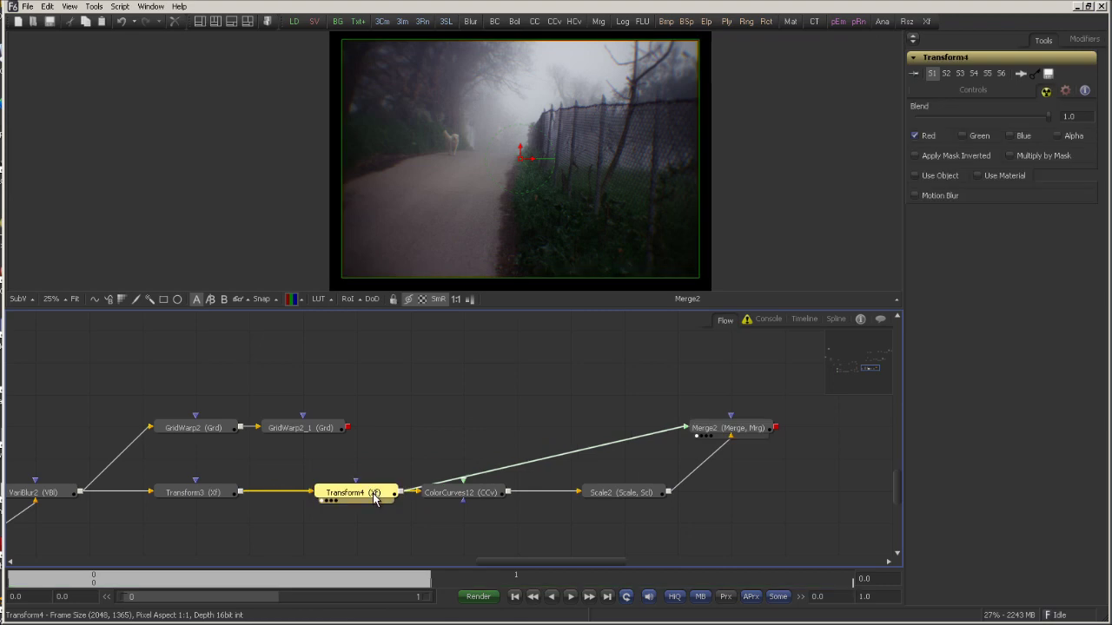
key(1)
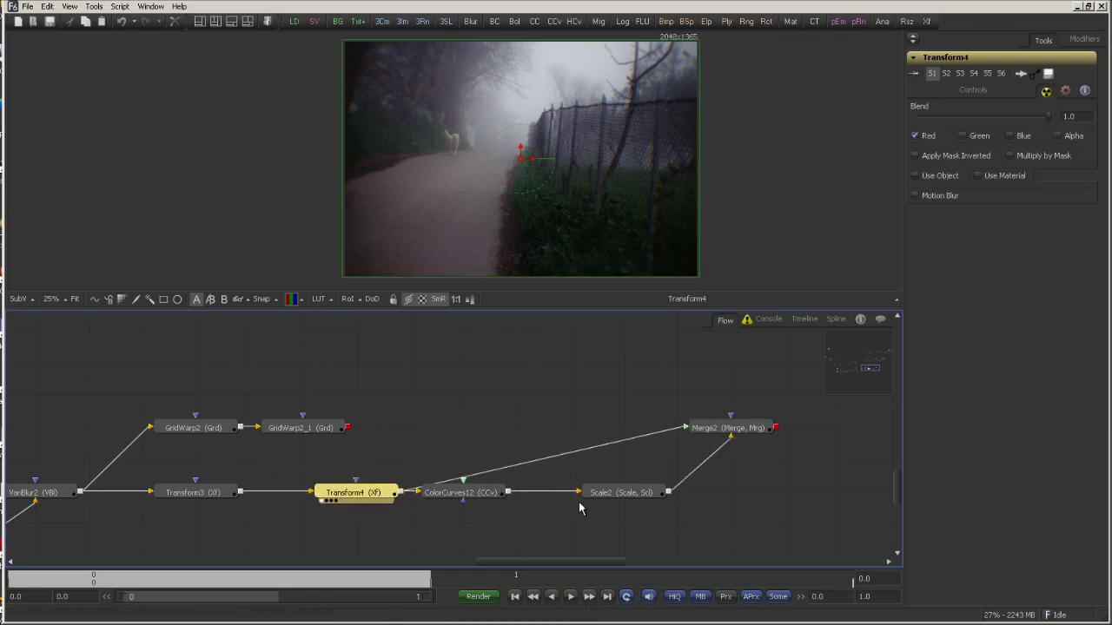
drag(484, 498, 541, 529)
drag(631, 498, 702, 511)
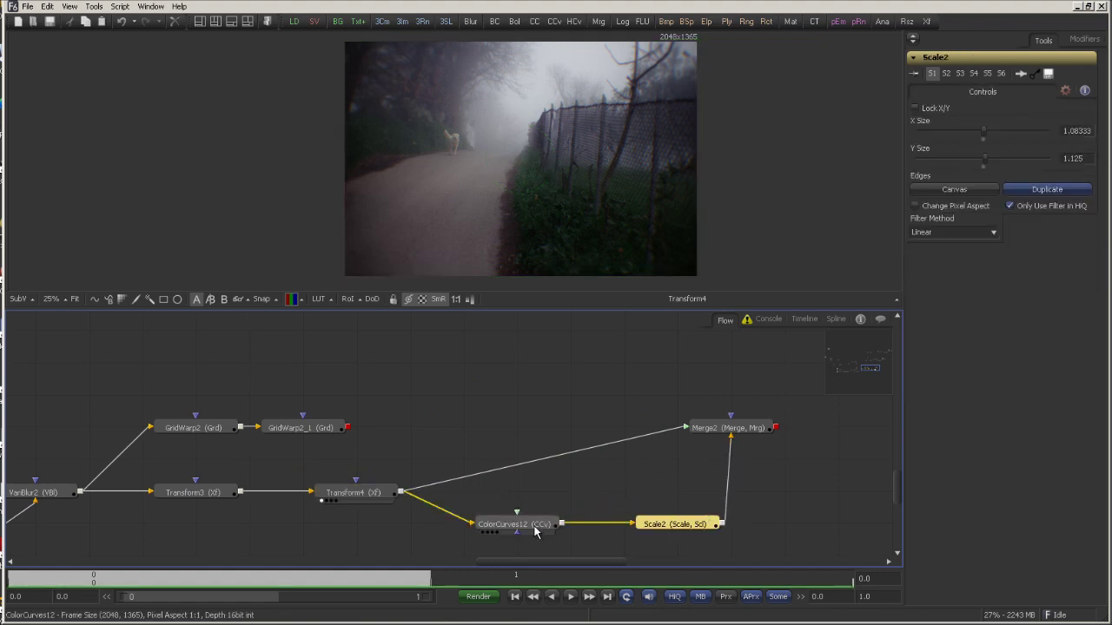
drag(583, 489, 543, 488)
Step: Display Merge2 in the viewer again and inspect the colour fringes along the photo's upper-right edge
click(502, 525)
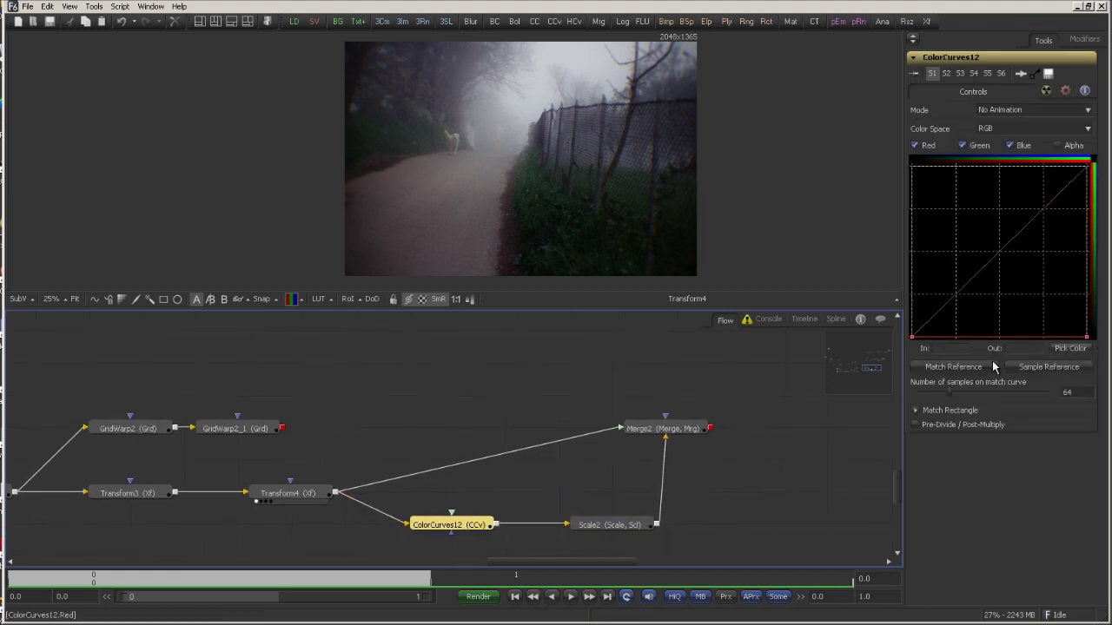
click(690, 429)
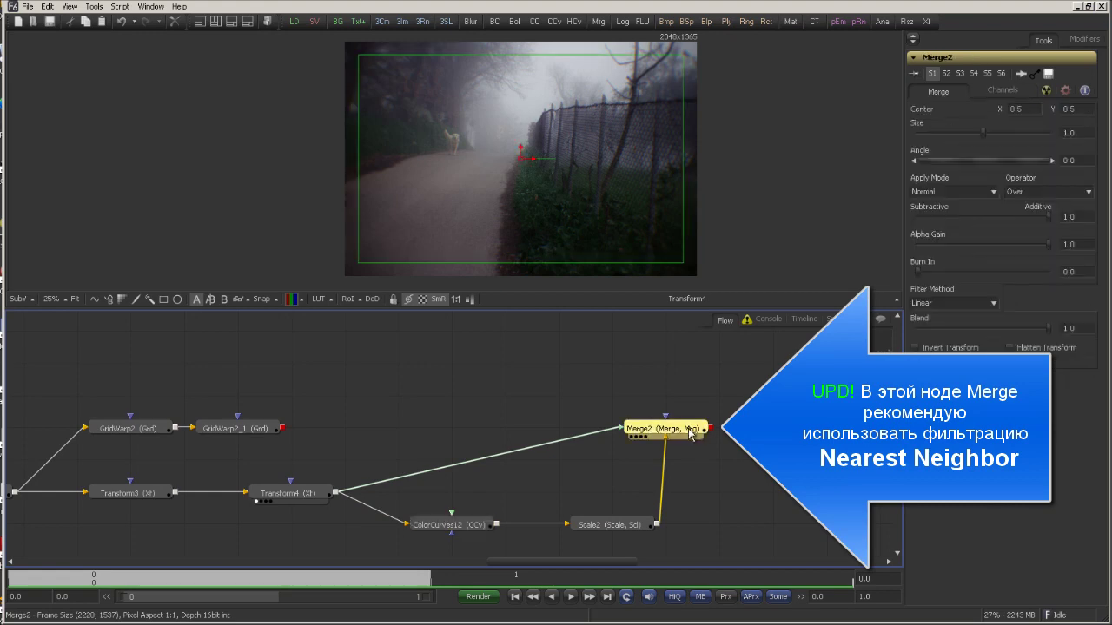
drag(690, 432, 671, 161)
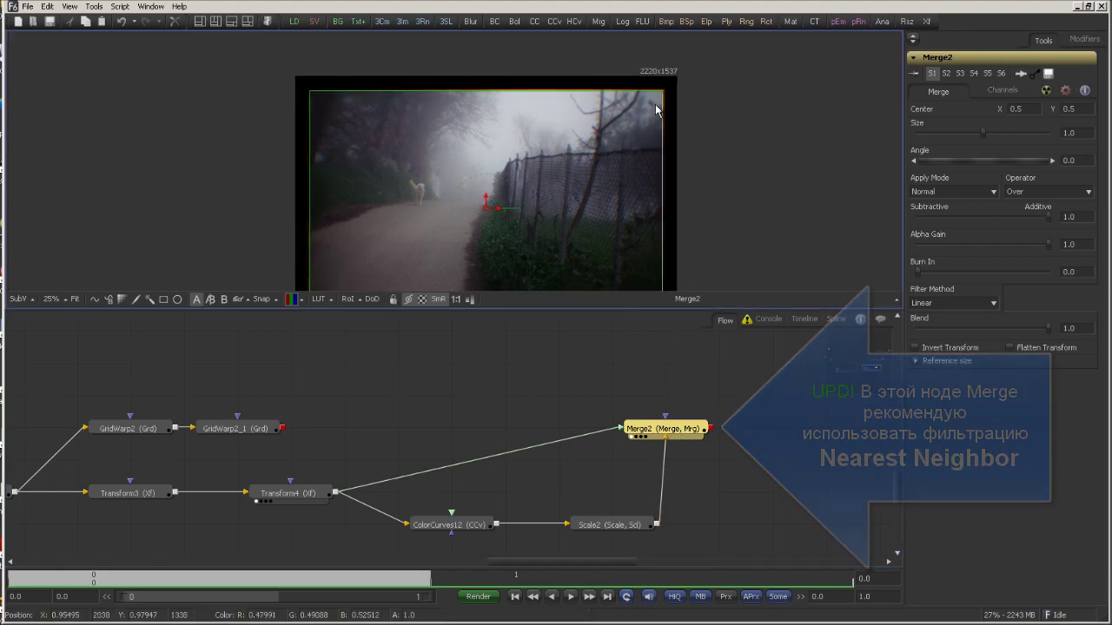
scroll(668, 93, up, 4)
scroll(660, 121, down, 2)
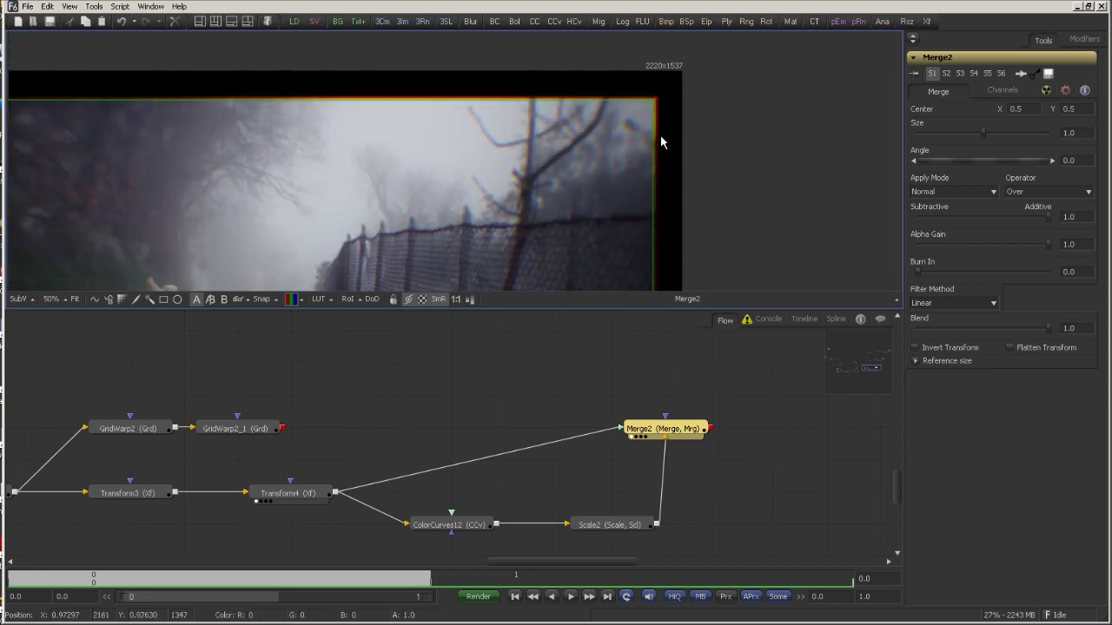
scroll(675, 102, down, 2)
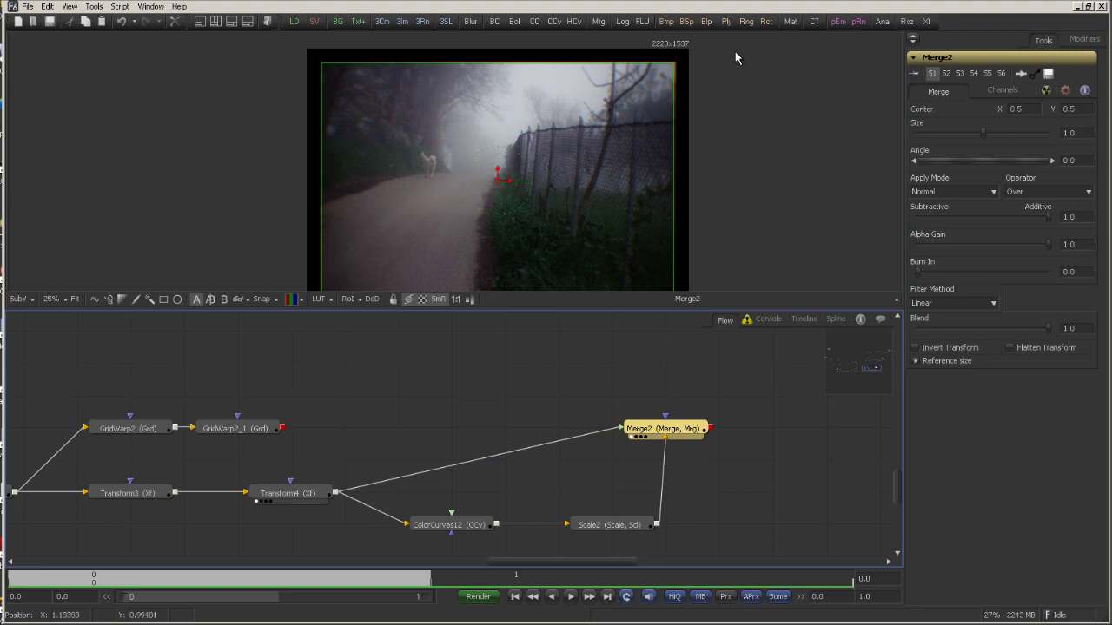
Step: Add a Rectangle mask to Merge2 and size it just inside the photo's fringed edges, about 0.923 wide and 0.886 high
click(767, 22)
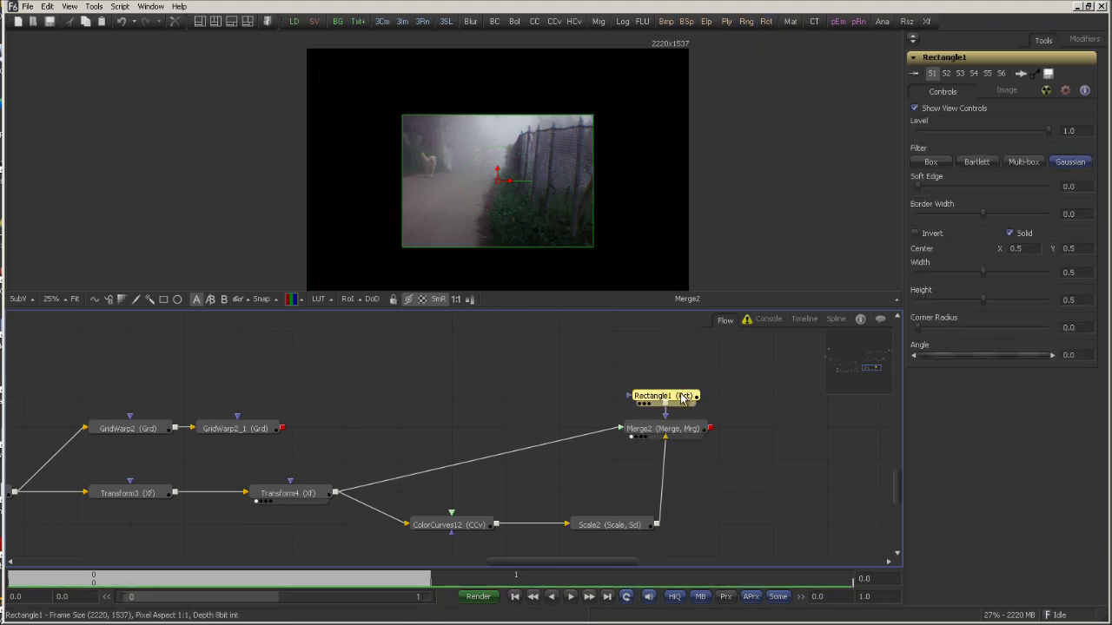
drag(597, 221, 677, 228)
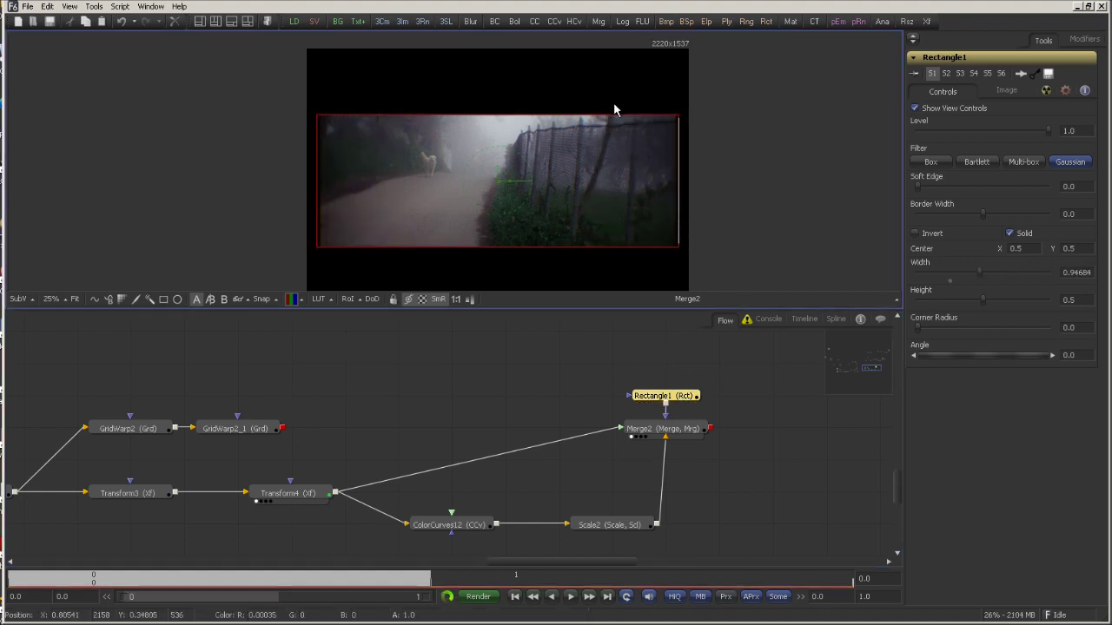
drag(602, 118, 606, 67)
scroll(608, 144, up, 6)
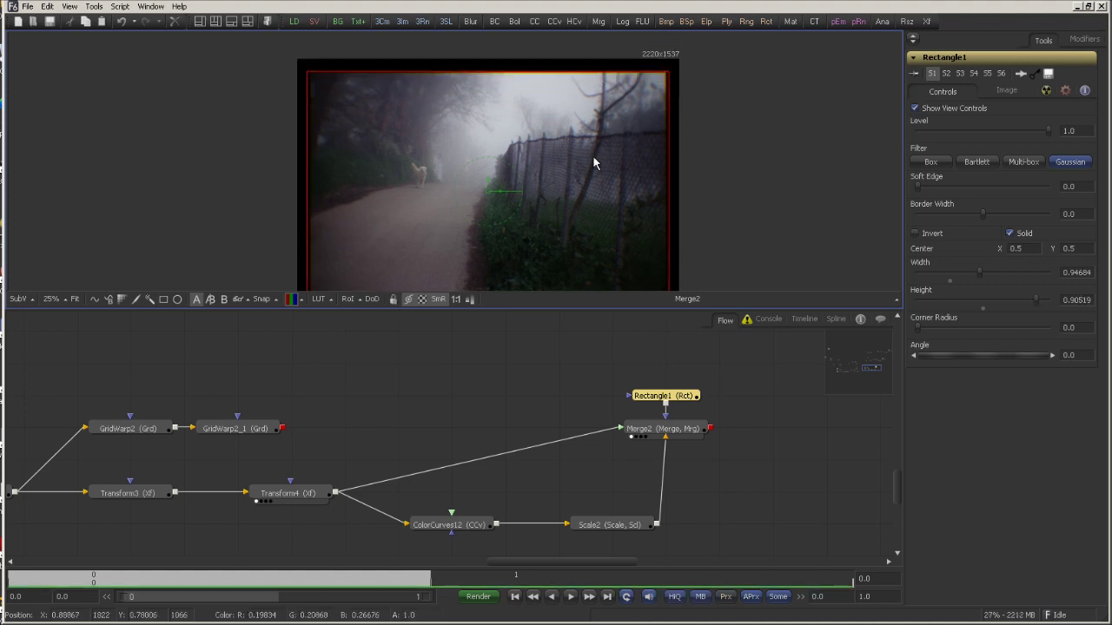
scroll(597, 143, up, 2)
drag(594, 186, 558, 196)
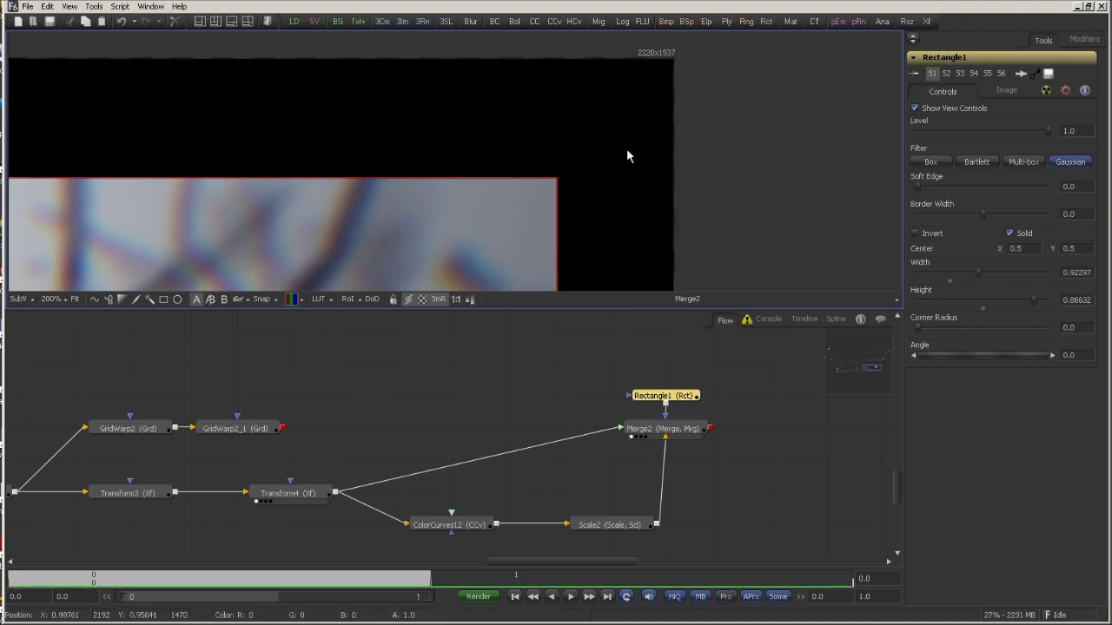
scroll(663, 106, down, 4)
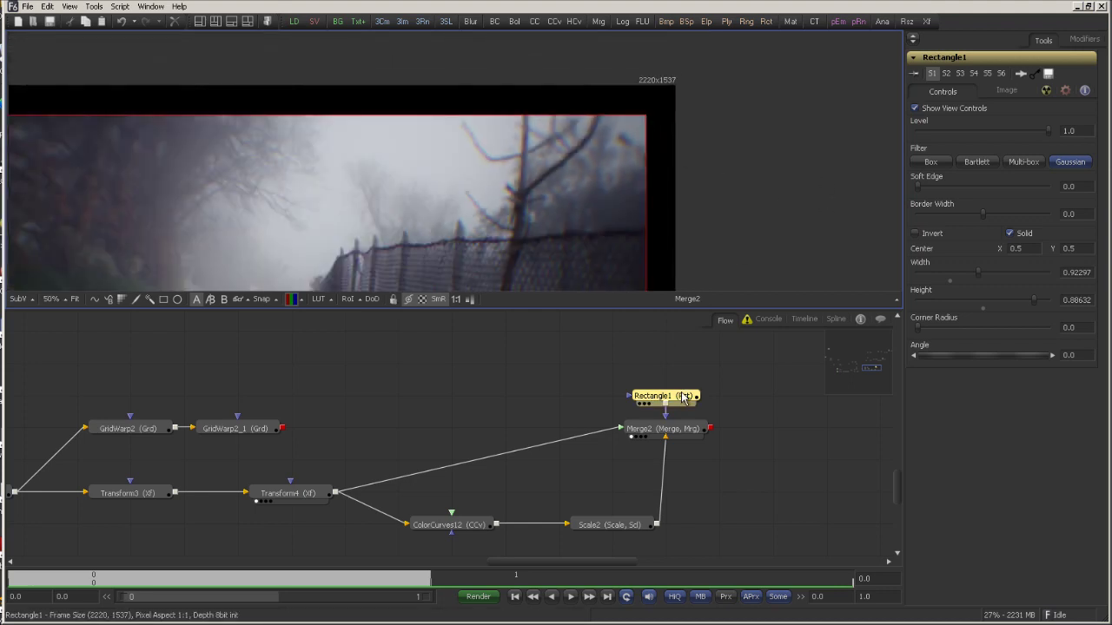
Step: Round the Rectangle mask with a corner radius of about 0.094, soften its edge to about 0.004, and space its node above Merge2
drag(682, 401, 682, 369)
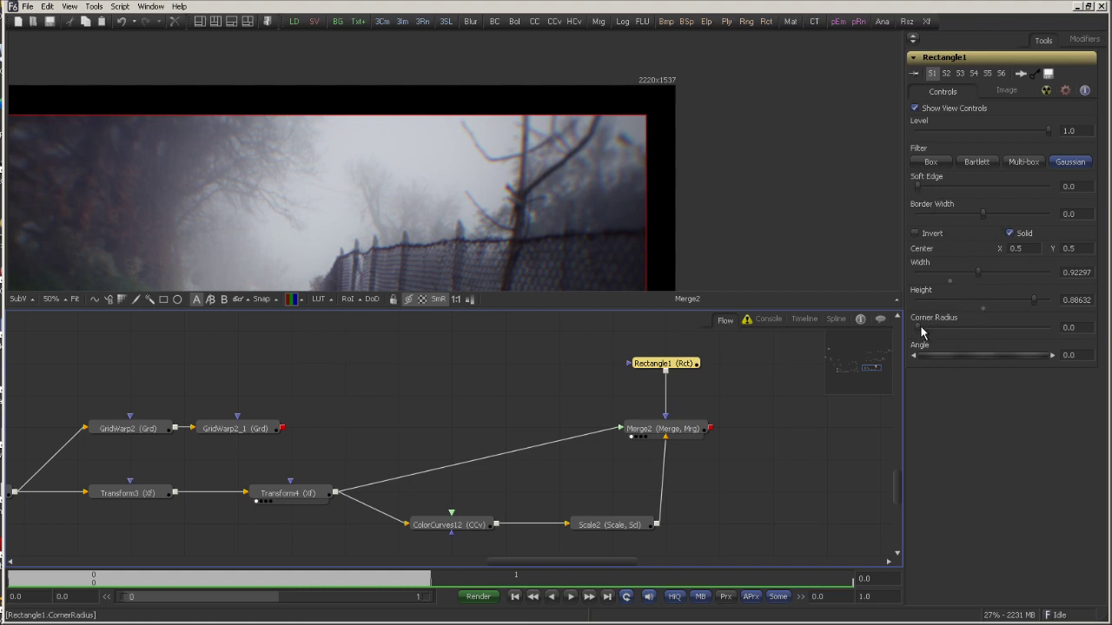
drag(921, 333, 934, 332)
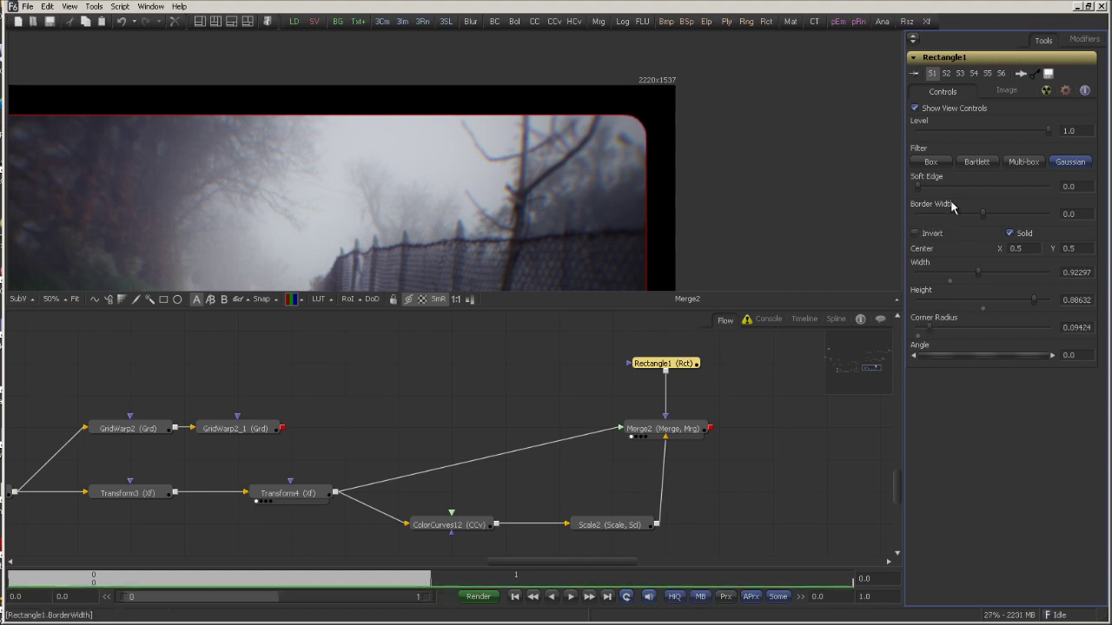
click(919, 191)
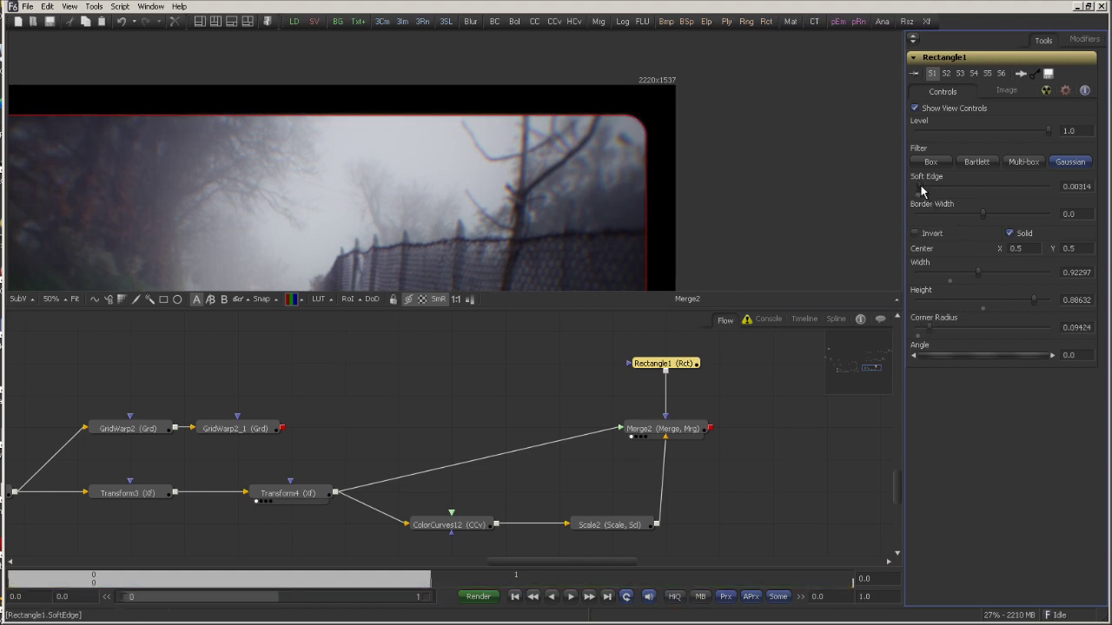
scroll(653, 126, up, 1)
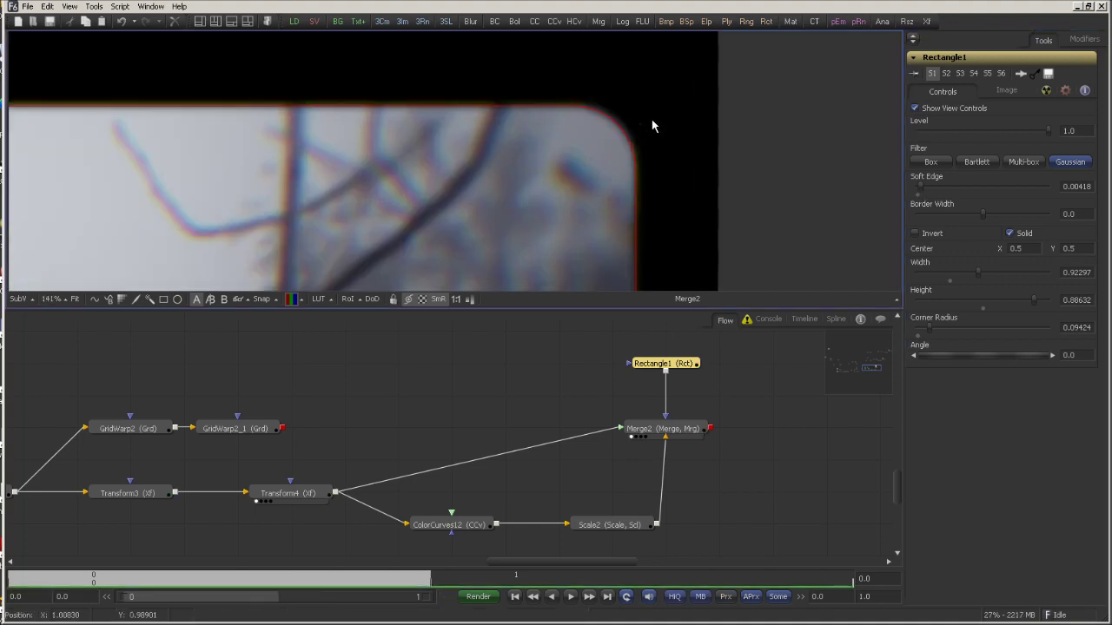
scroll(653, 126, down, 1)
Step: Raise the black point of the ColorCurves12 red, green and blue curves to about 0.095, lightening the border to dark grey
drag(684, 403, 653, 401)
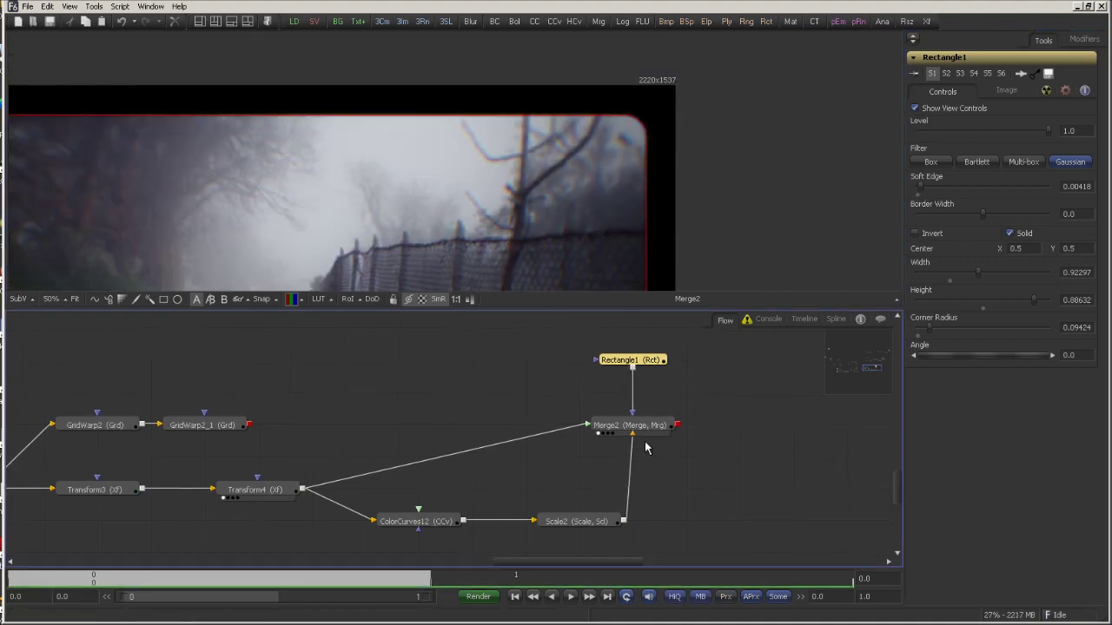
drag(674, 440, 722, 406)
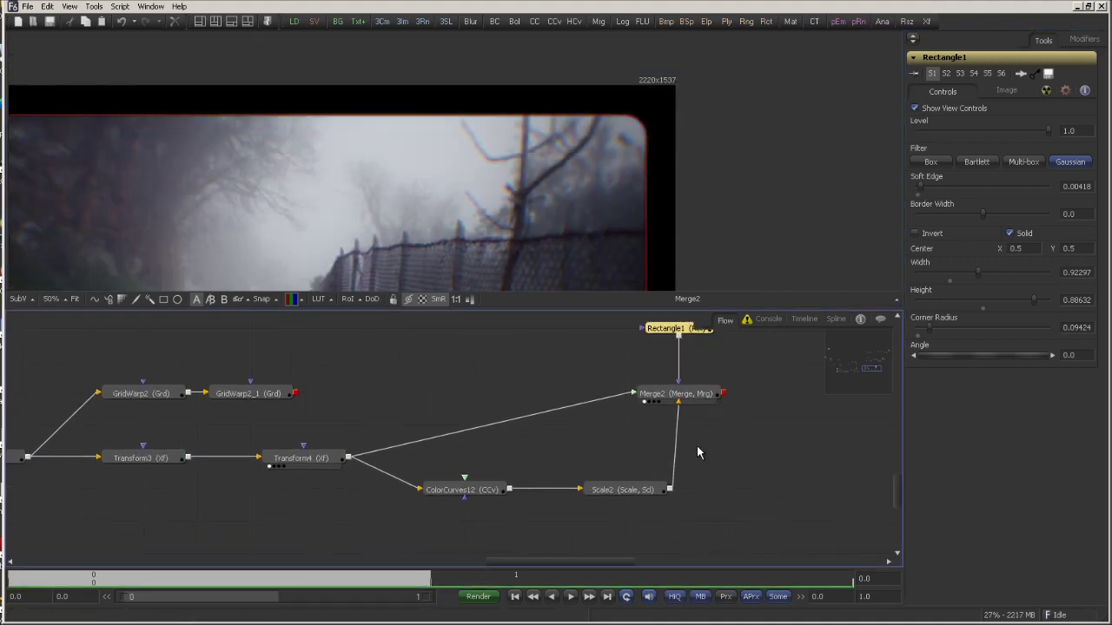
click(645, 493)
click(491, 492)
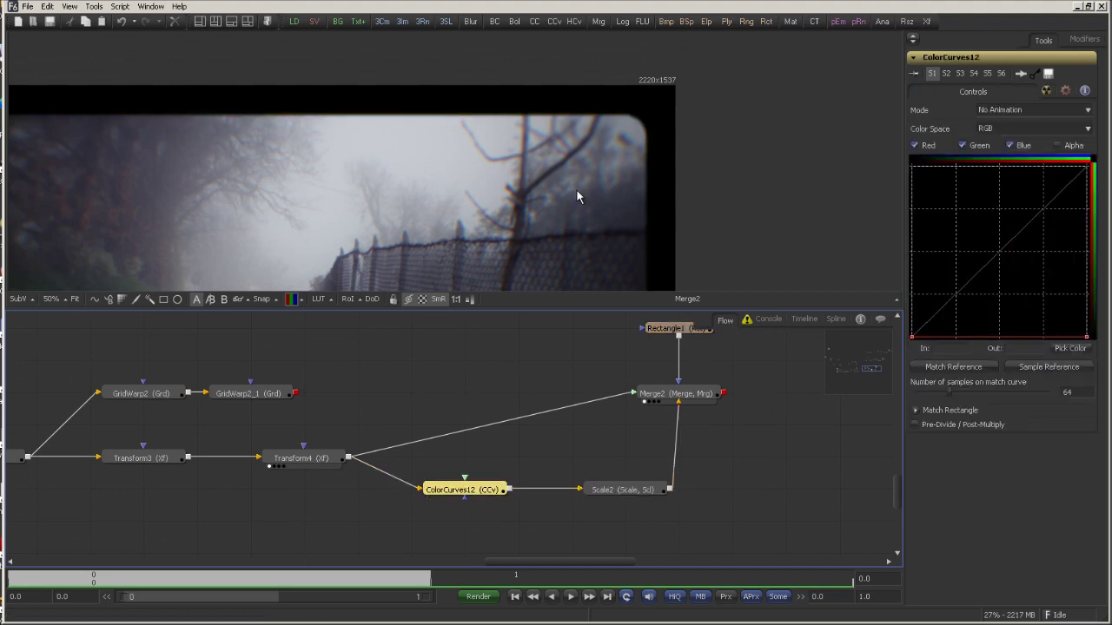
scroll(978, 256, down, 1)
drag(1048, 273, 953, 241)
scroll(946, 293, up, 1)
scroll(944, 298, up, 2)
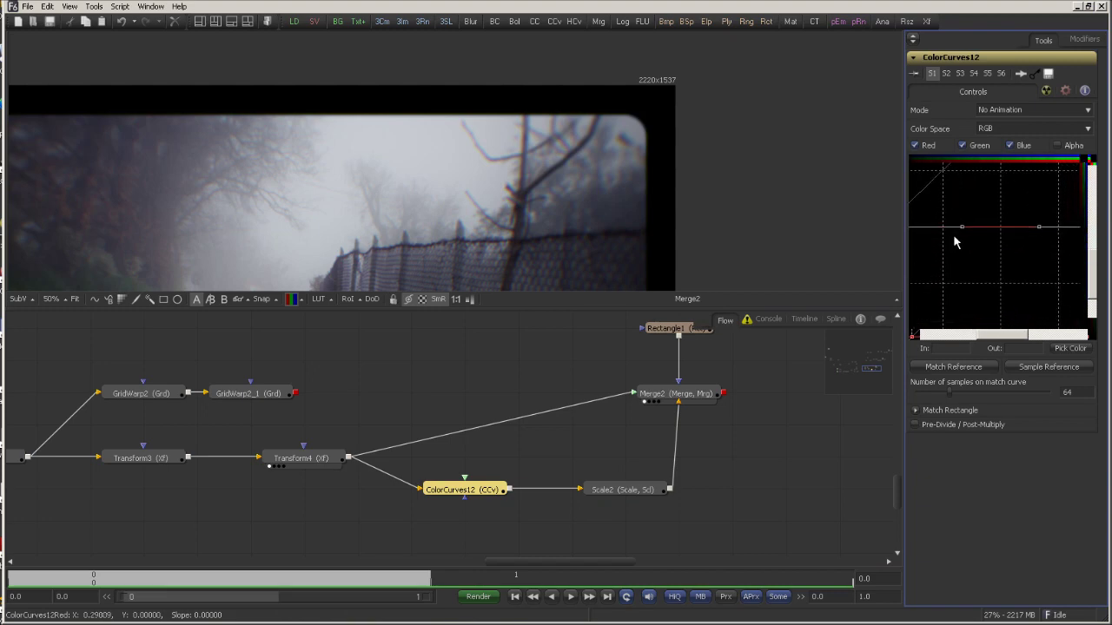
scroll(953, 234, down, 2)
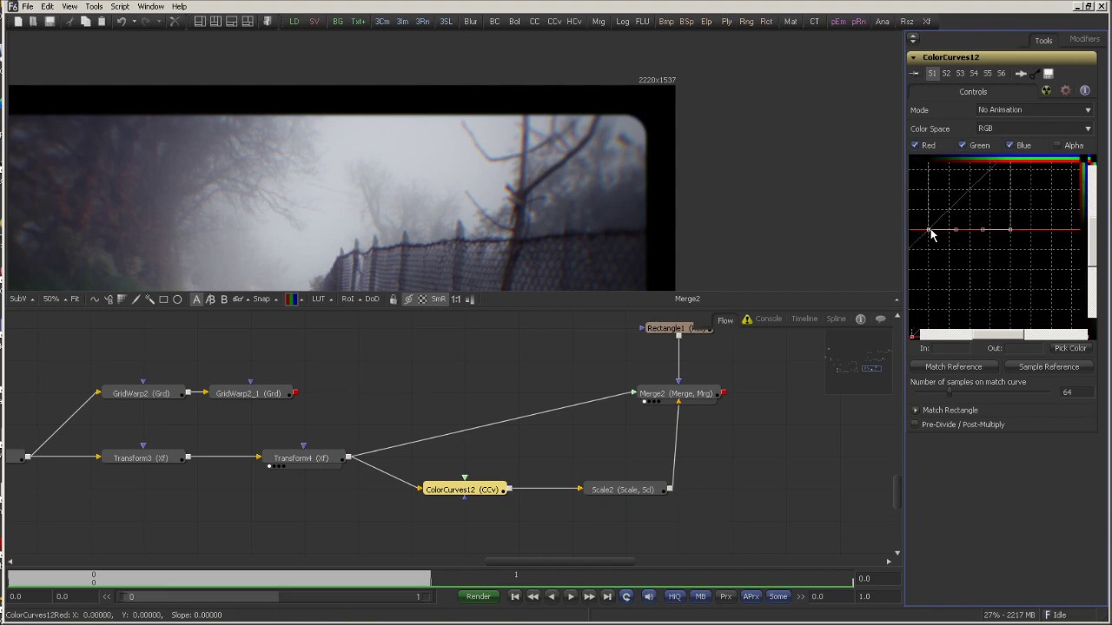
click(929, 233)
drag(929, 232, 929, 224)
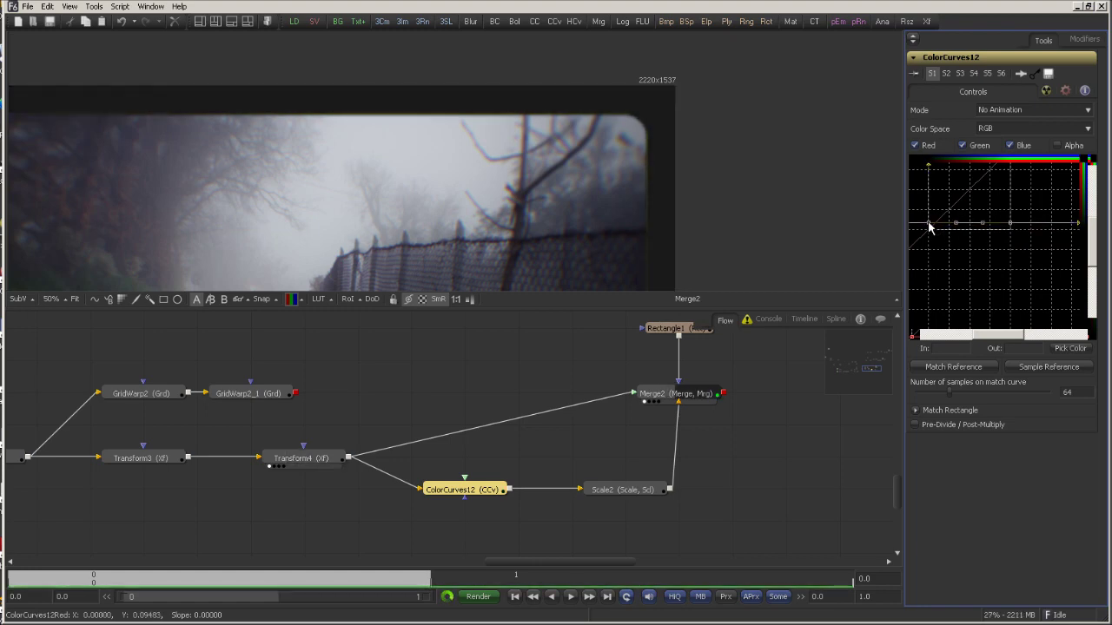
Step: Add a Grain tool after Merge2 and display it in the viewer
drag(725, 442, 561, 442)
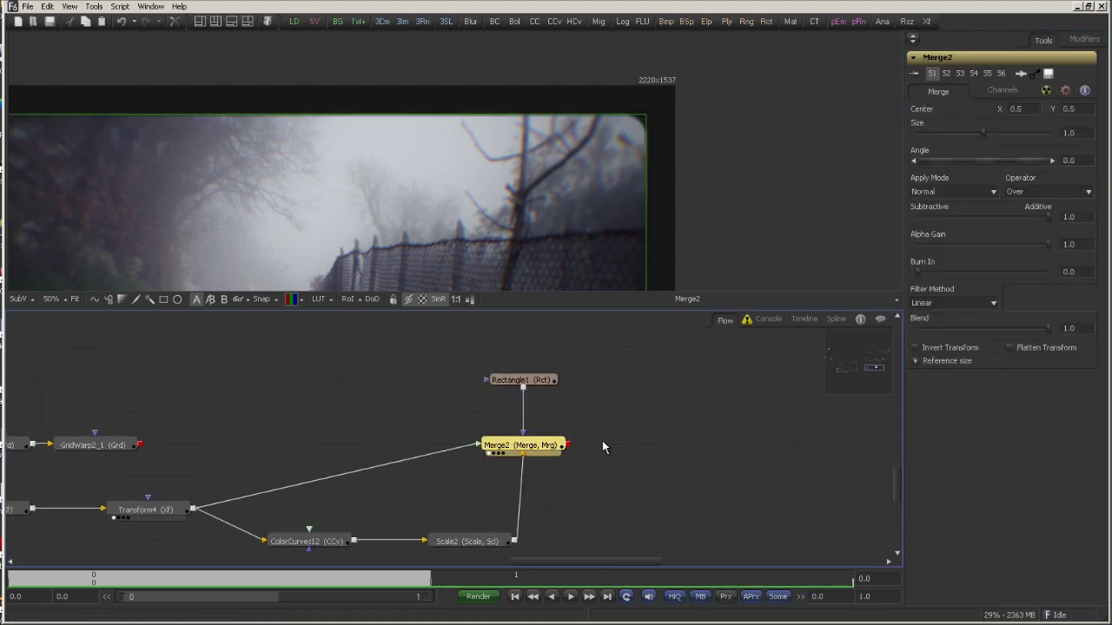
mouse_move(538, 460)
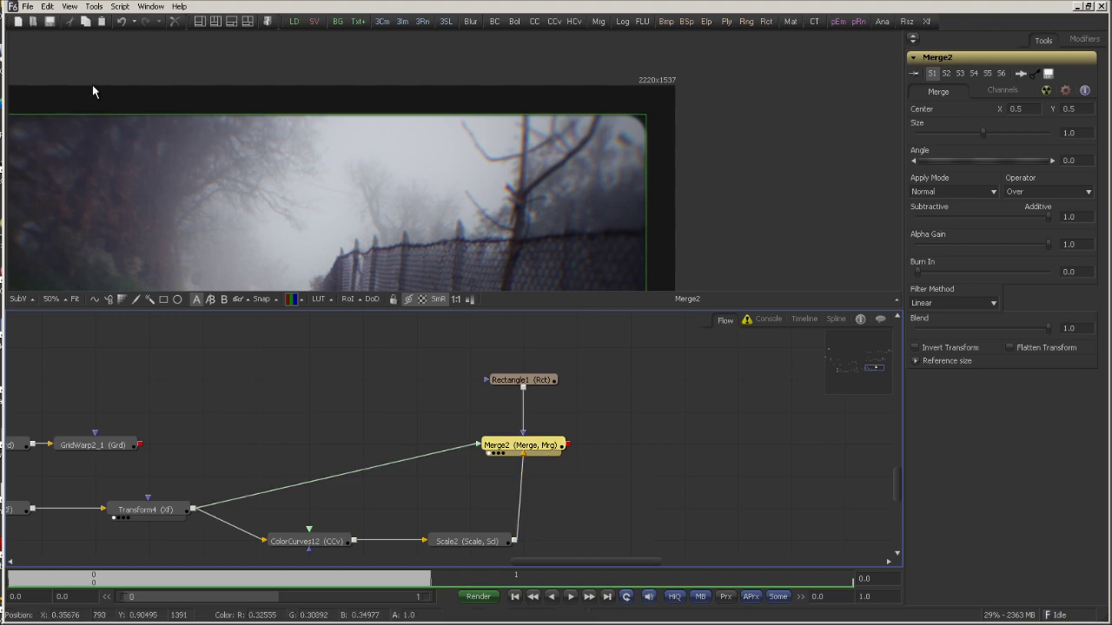
click(93, 7)
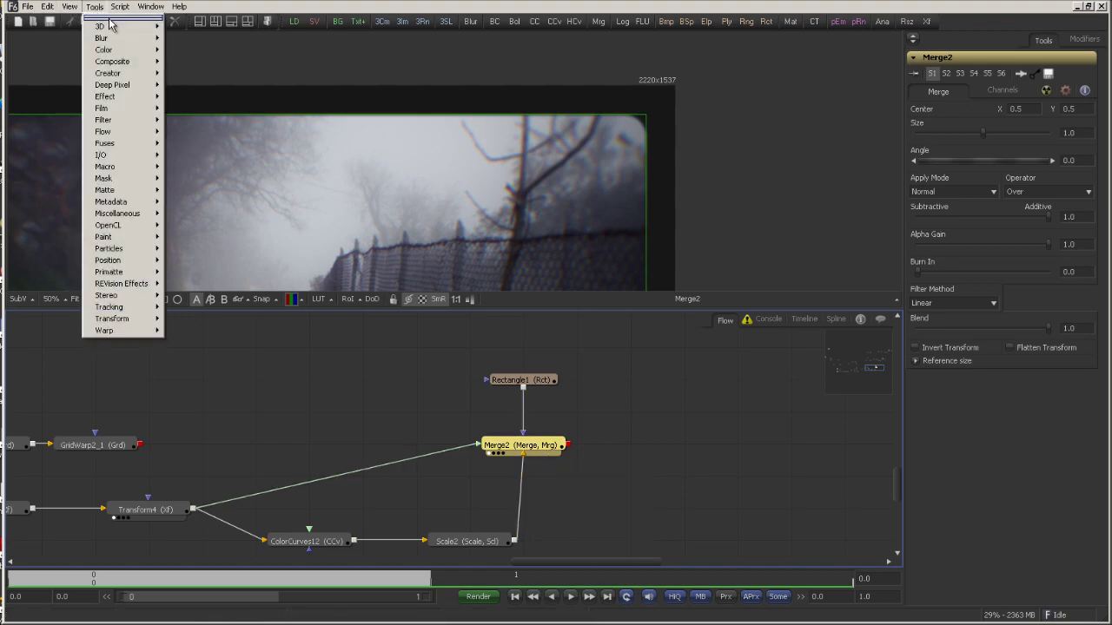
mouse_move(115, 111)
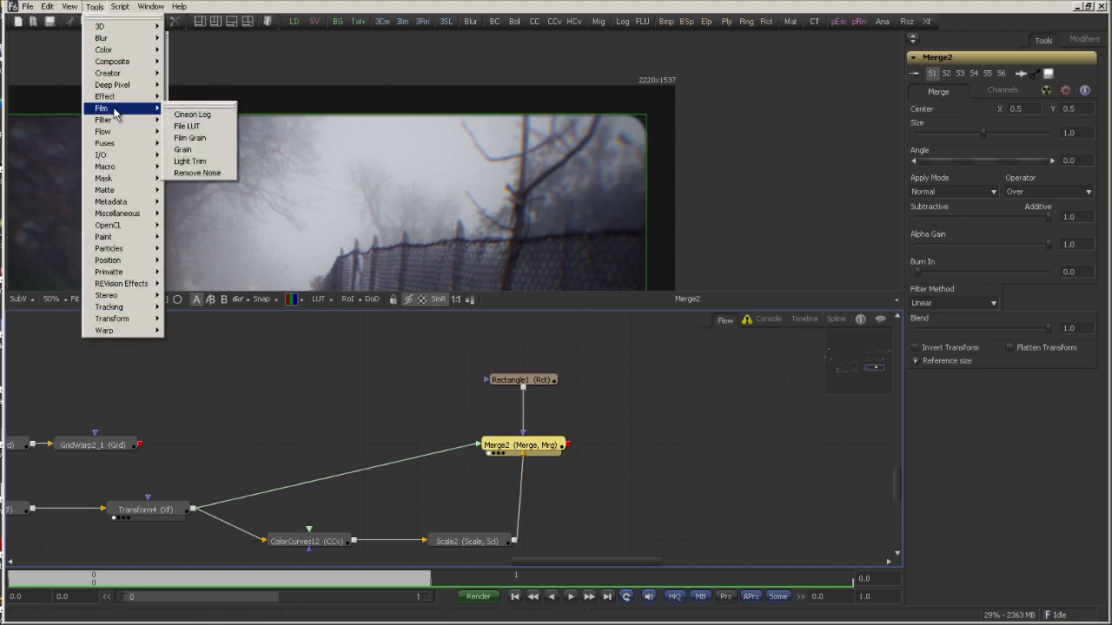
click(182, 149)
drag(624, 444, 609, 160)
scroll(609, 160, up, 1)
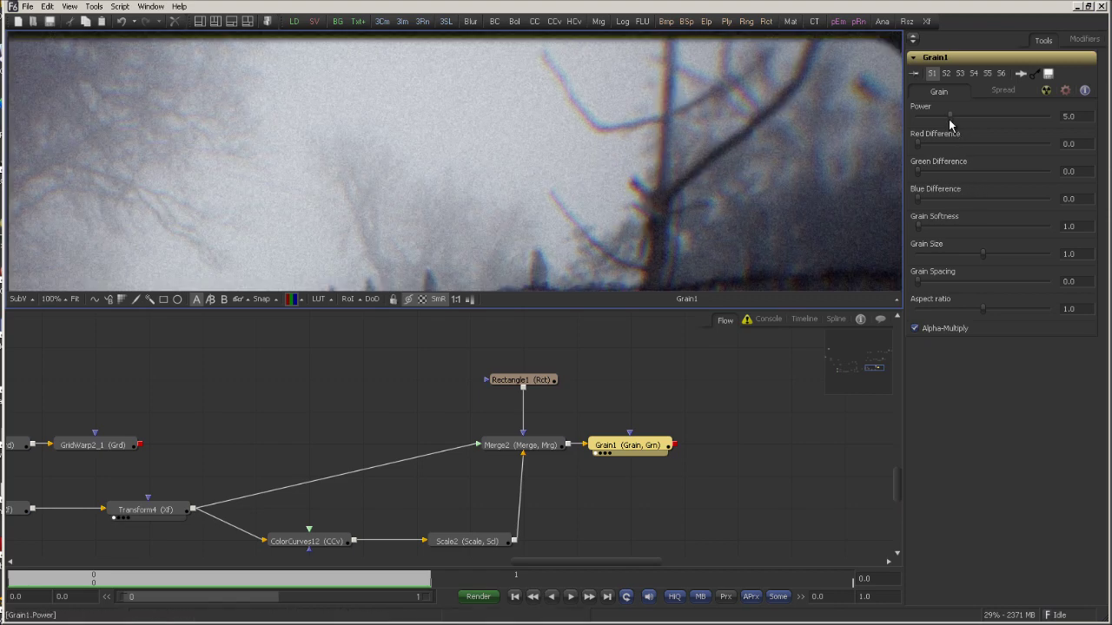
Step: Reduce the Grain1 power to about 0.84 and check the effect over the whole photo
drag(937, 116, 920, 117)
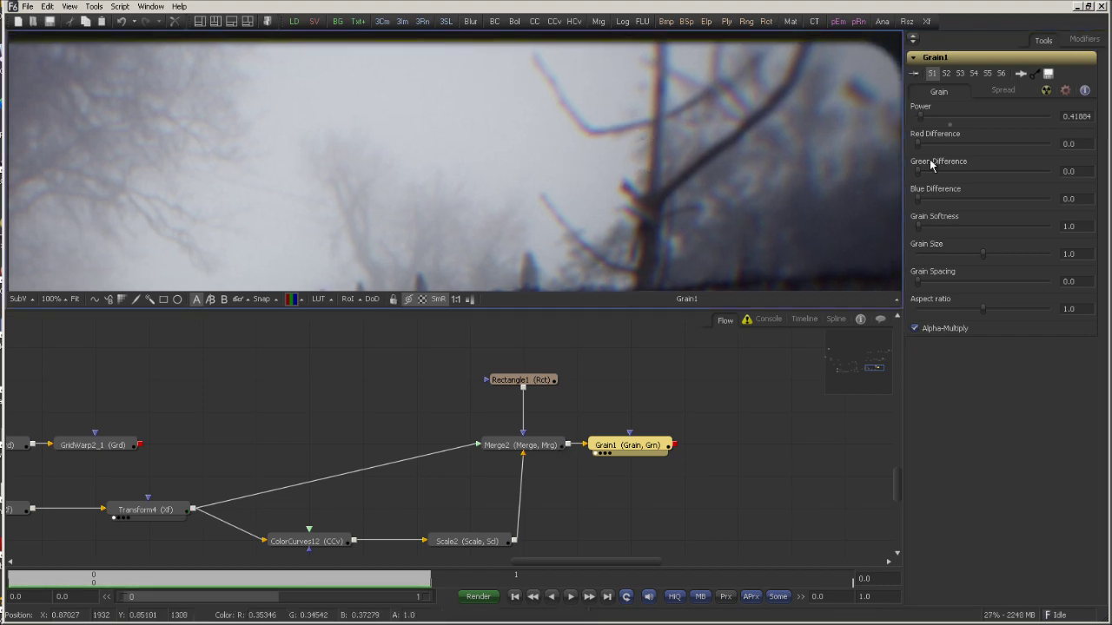
drag(921, 120, 926, 116)
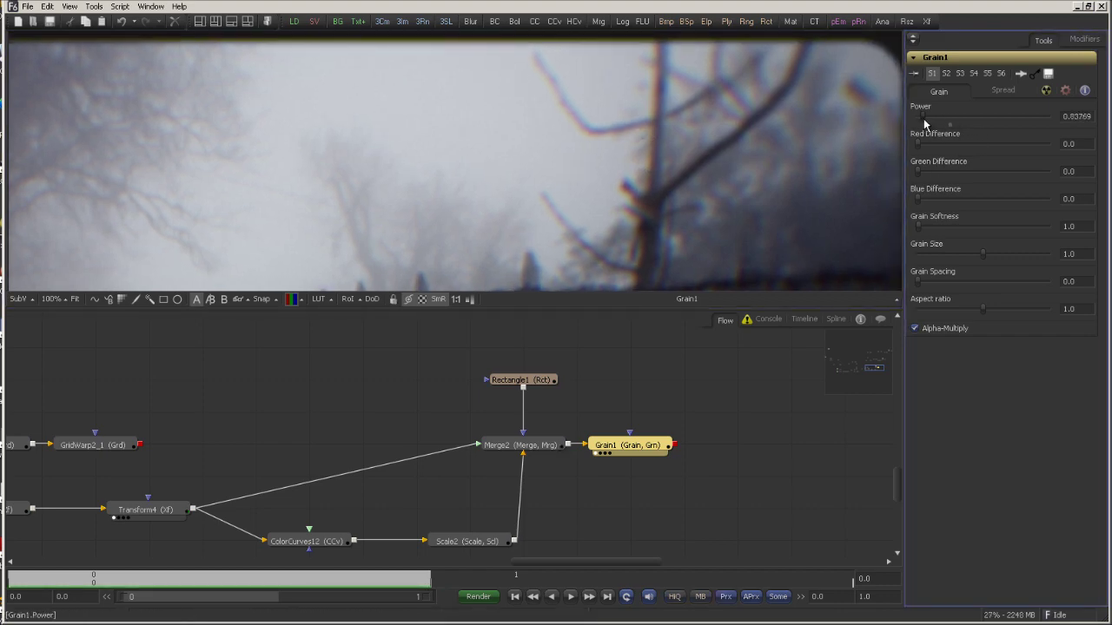
scroll(607, 164, down, 2)
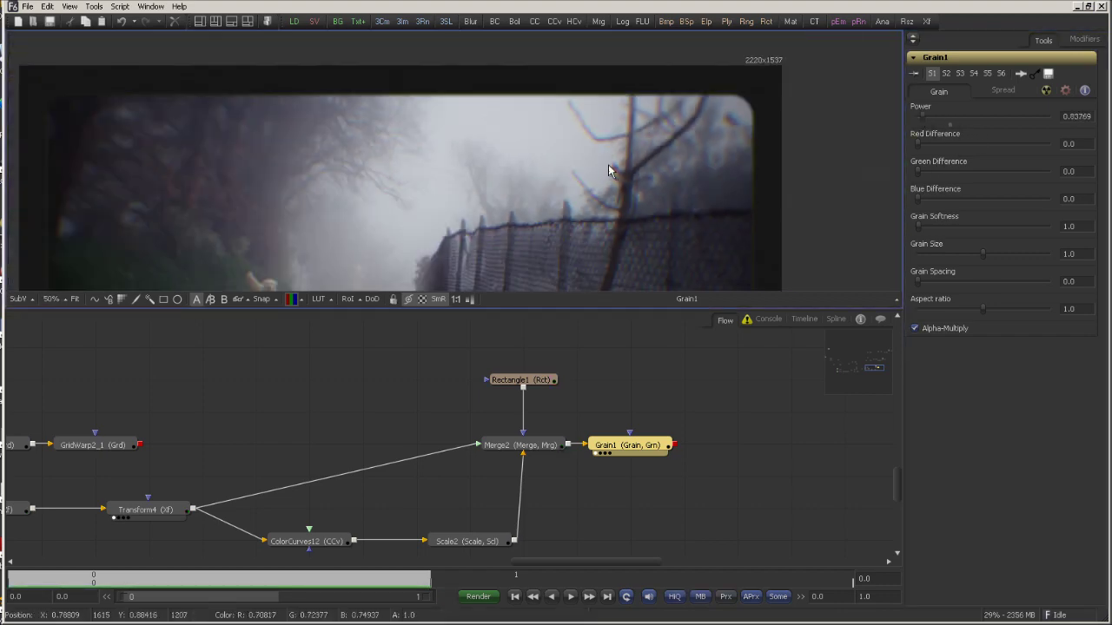
scroll(643, 124, down, 1)
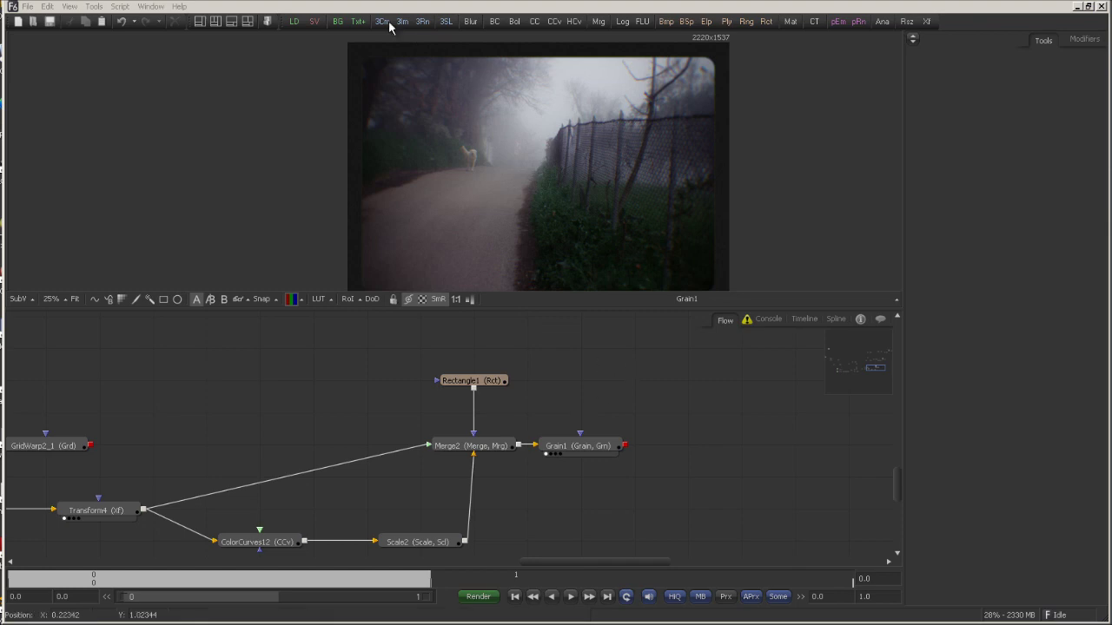
Step: Add a Saver writing Baskerviley.jpg to the tests folder and connect Grain1 to it
click(314, 21)
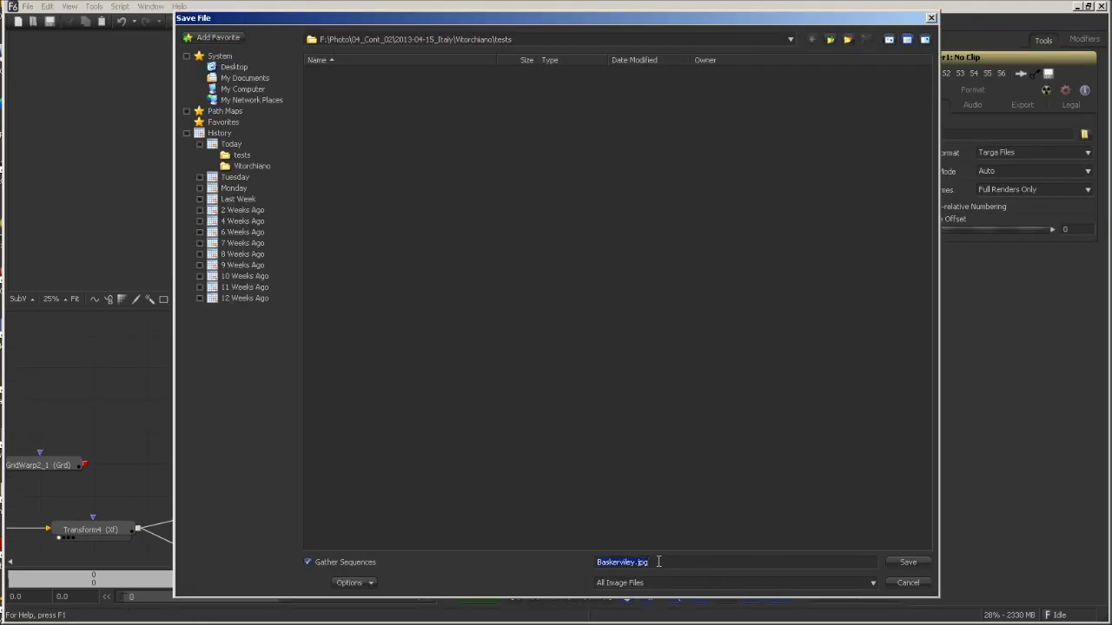
click(907, 564)
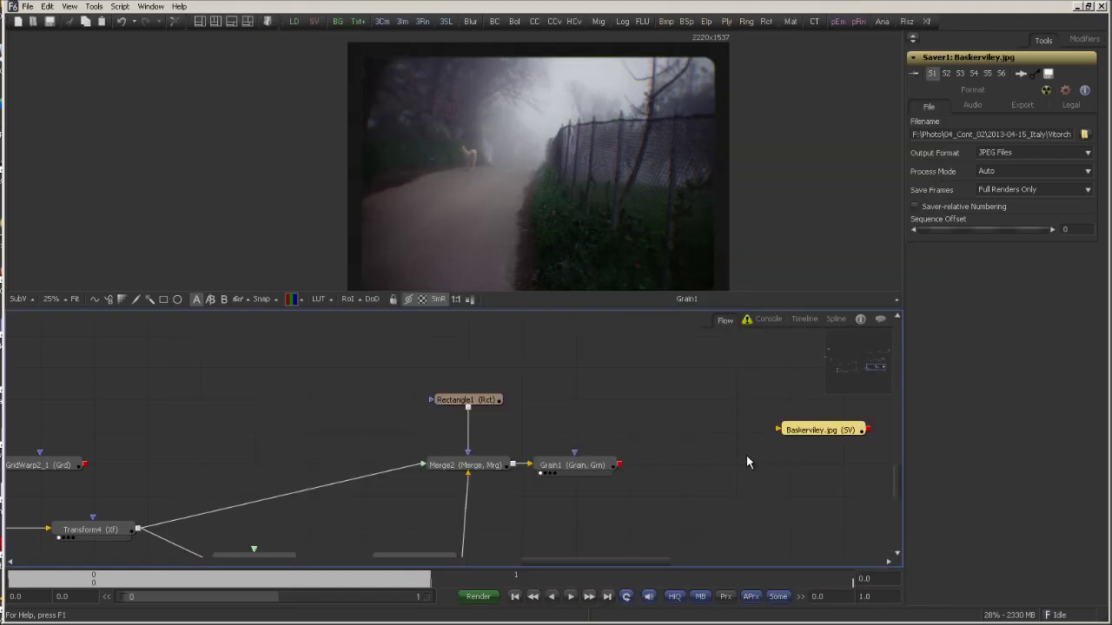
drag(528, 487, 719, 461)
click(640, 407)
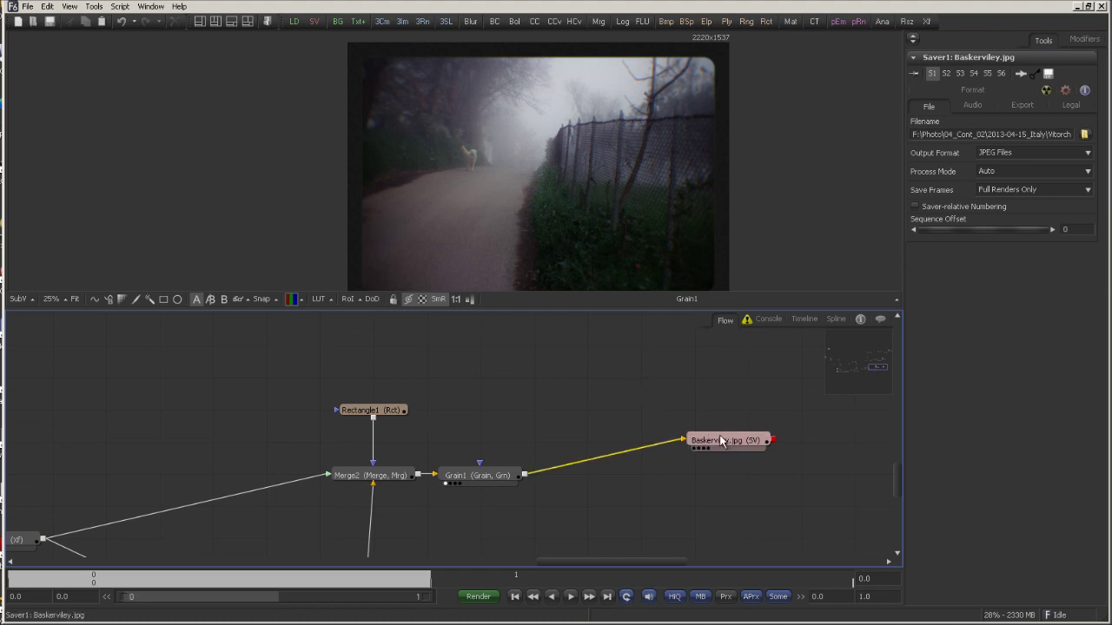
Step: Add a second Saver below the first, writing Baskerviley-1400_.jpg to the tests folder
click(313, 21)
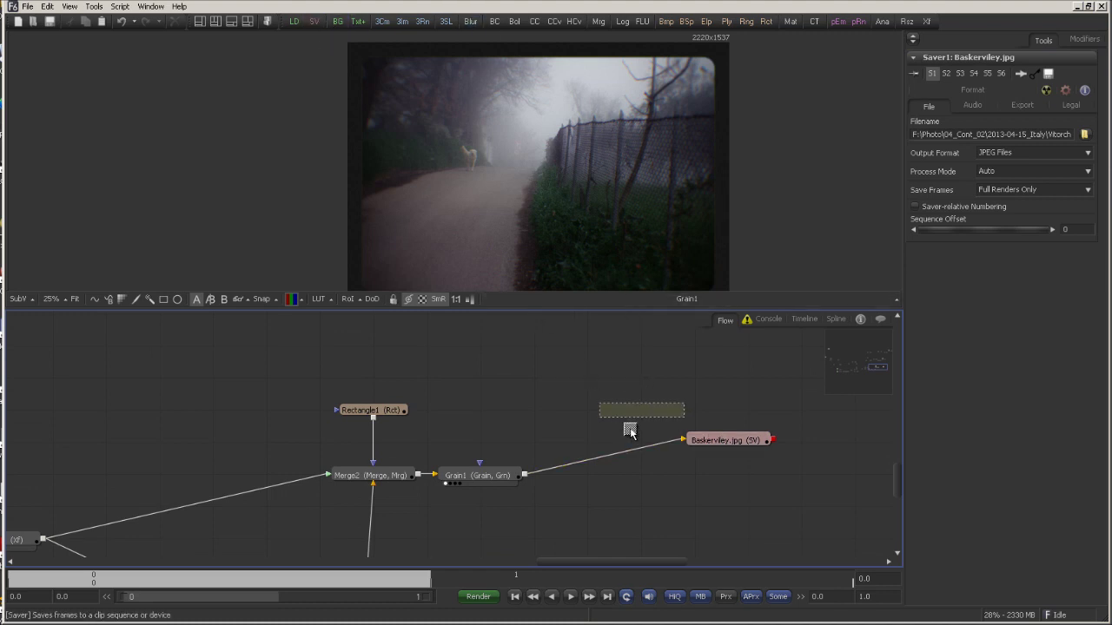
click(718, 493)
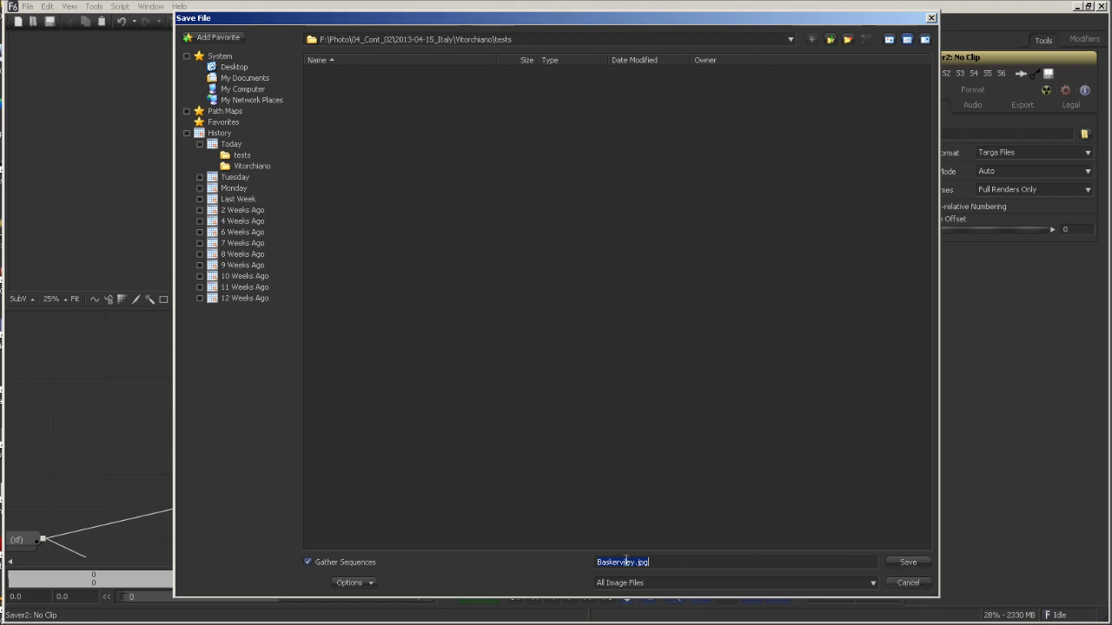
text(-1400_)
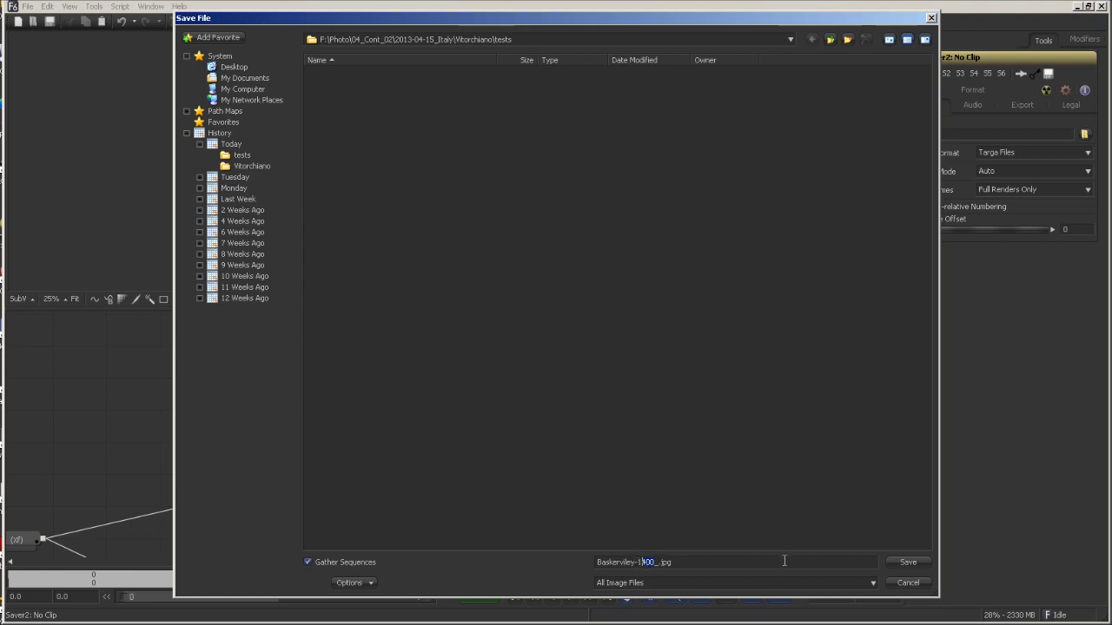
click(910, 564)
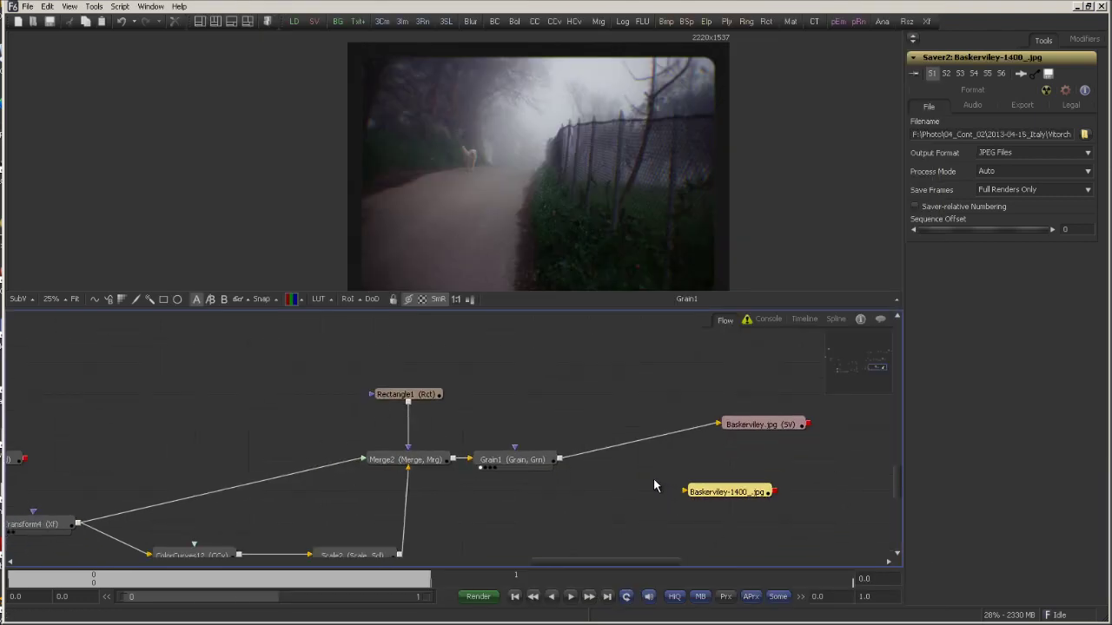
Step: Add a Resize tool and connect it between Grain1 and the Baskerviley-1400_.jpg Saver
click(653, 477)
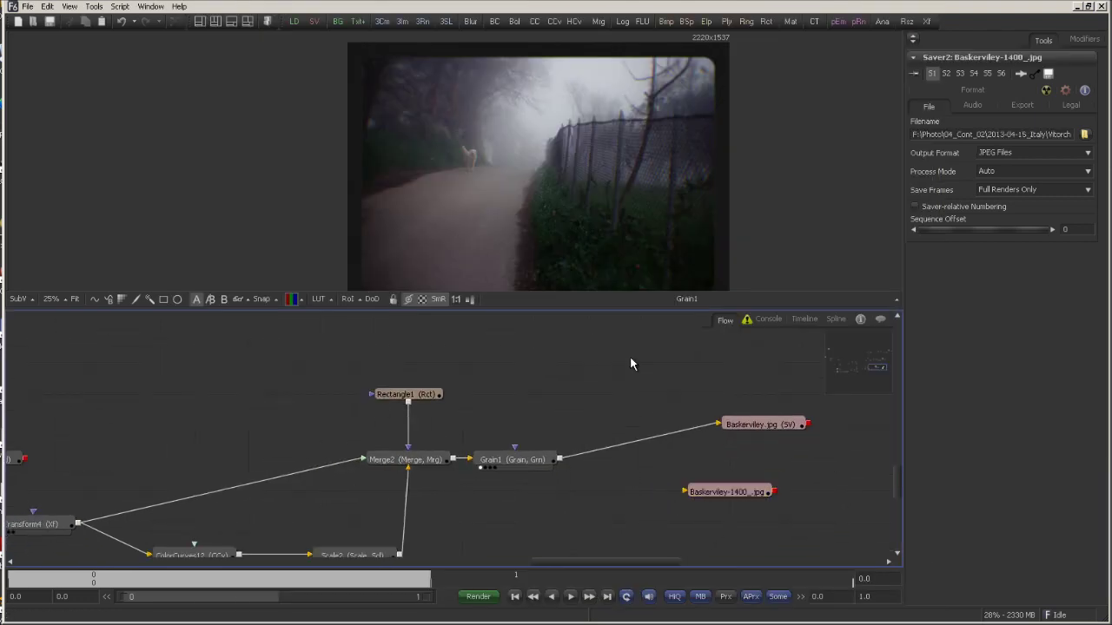
click(906, 21)
click(621, 491)
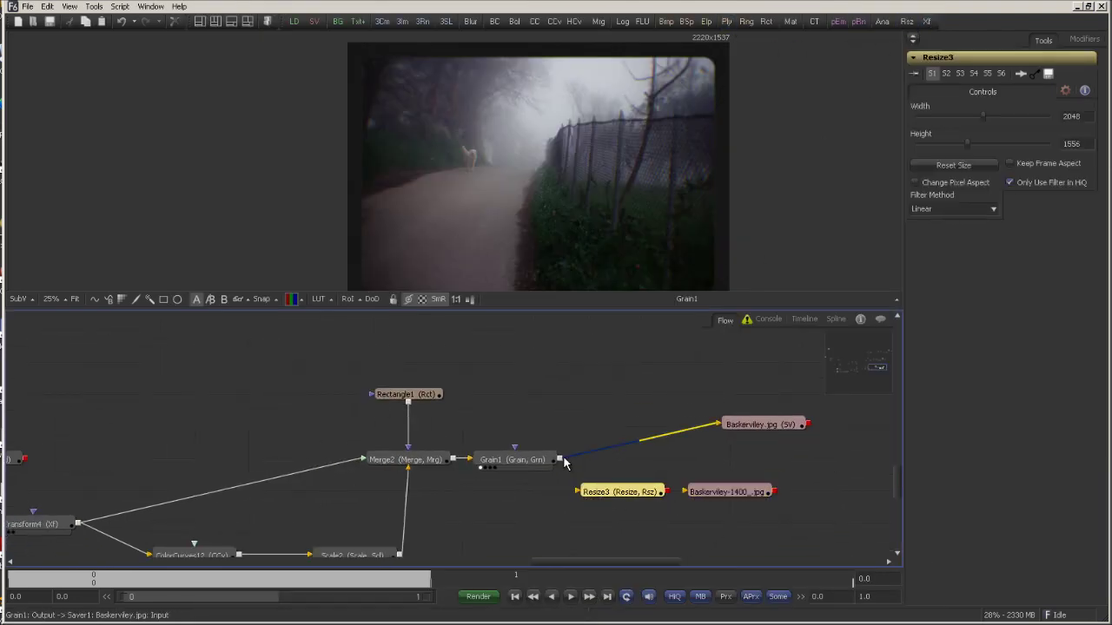
drag(563, 463, 578, 491)
drag(666, 492, 686, 495)
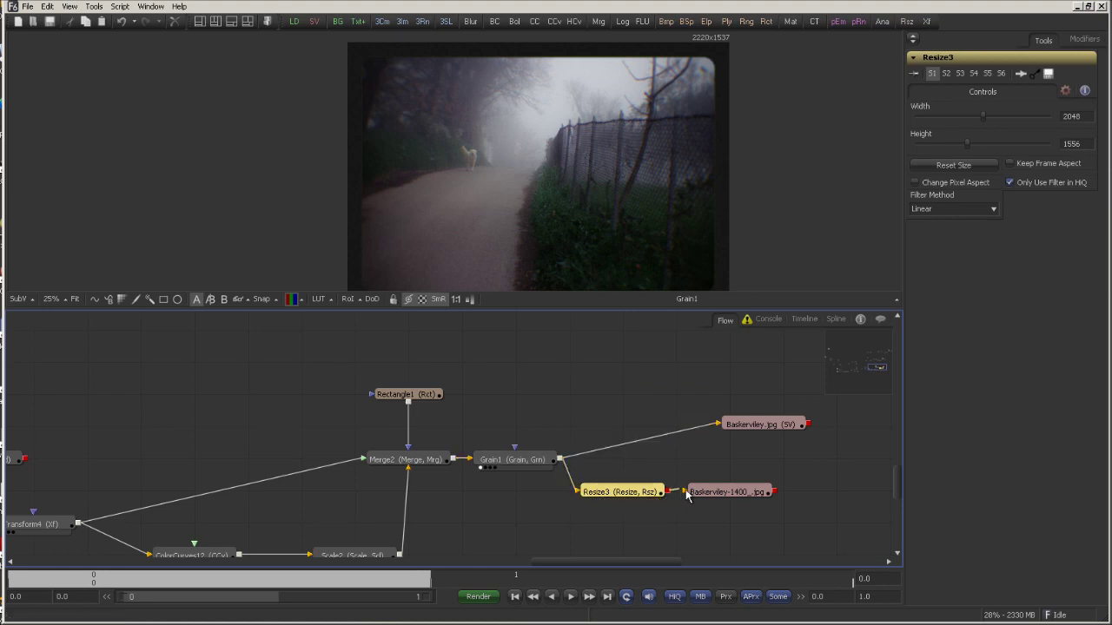
Step: Set the Resize3 width to 1400 with the frame aspect kept, and display the Baskerviley-1400_.jpg Saver in the viewer
click(1082, 115)
text(14)
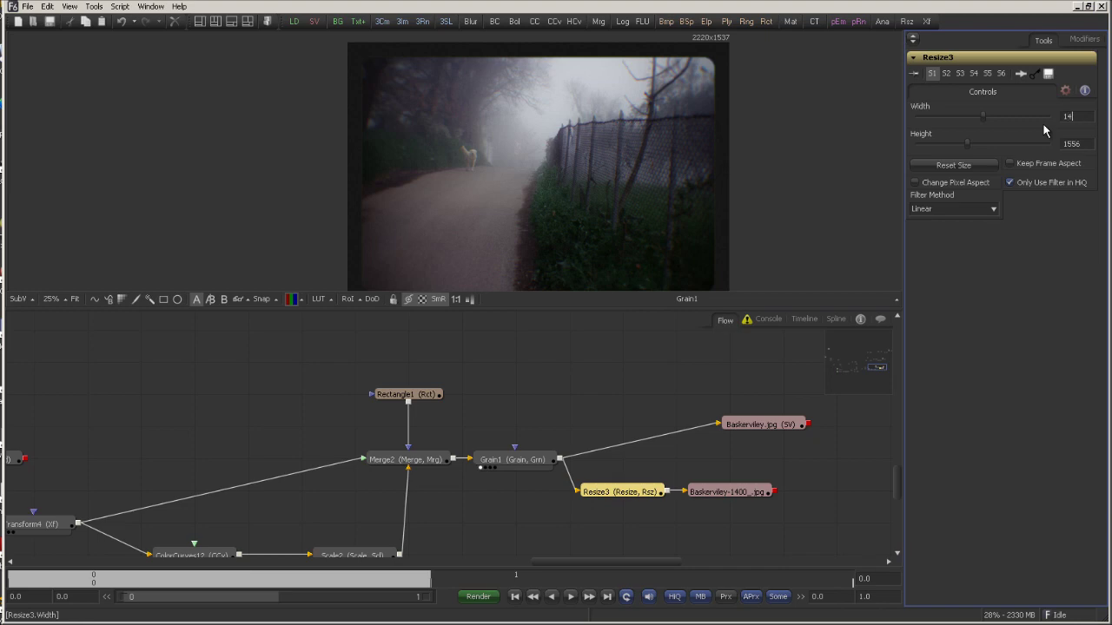
text(00)
key(Tab)
drag(771, 491, 658, 143)
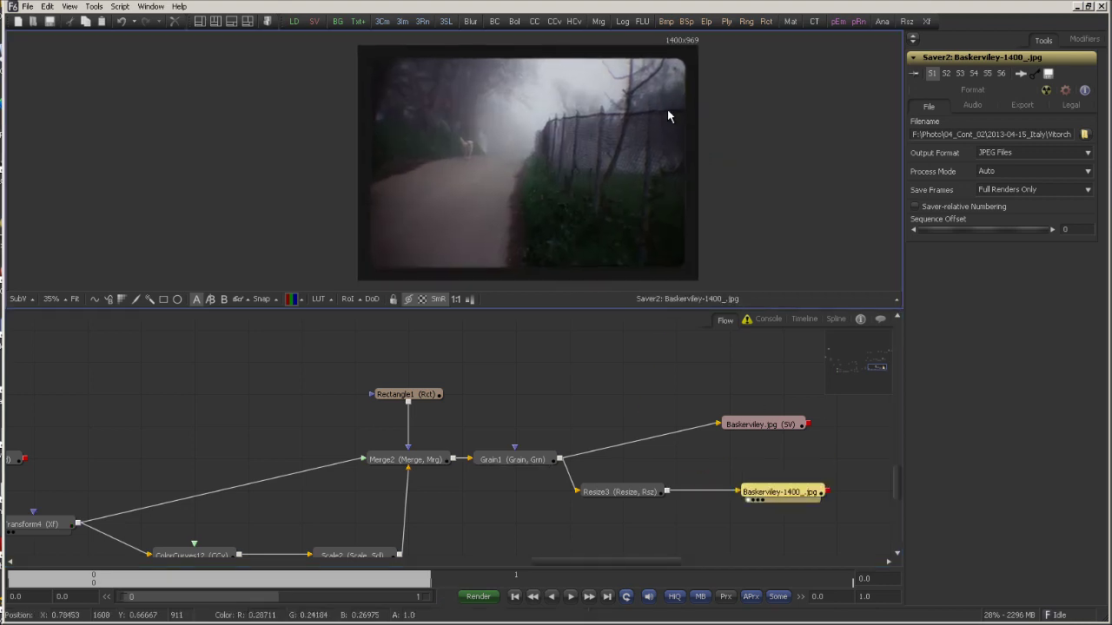
Step: Set both the X size and Y size of Scale2 to 1.04 to narrow the border around the photo
drag(398, 503, 472, 457)
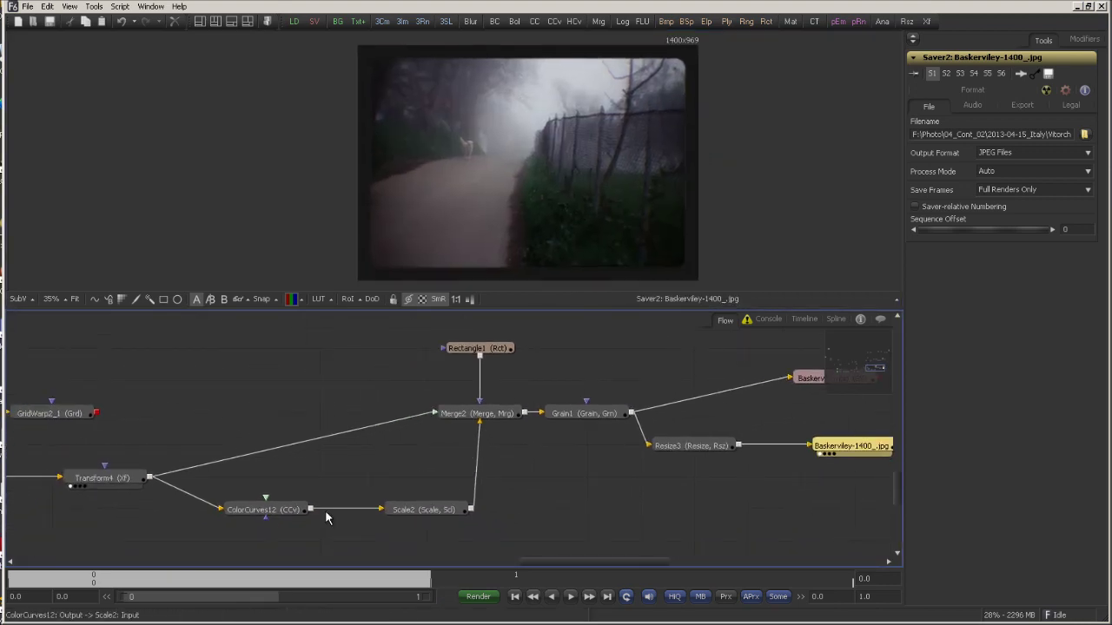
click(434, 510)
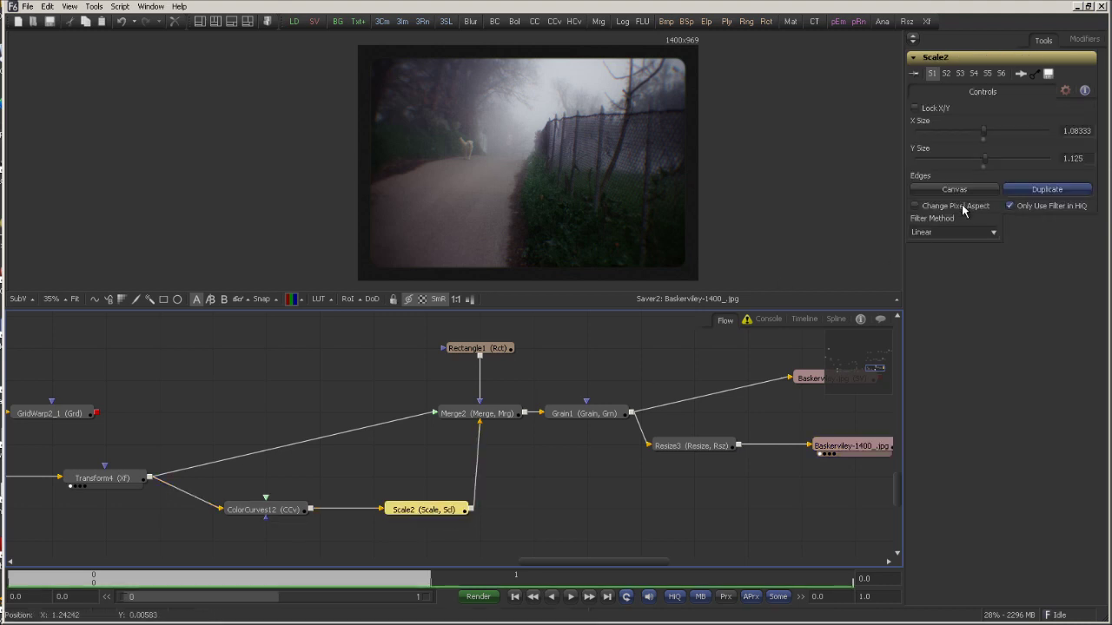
click(1074, 131)
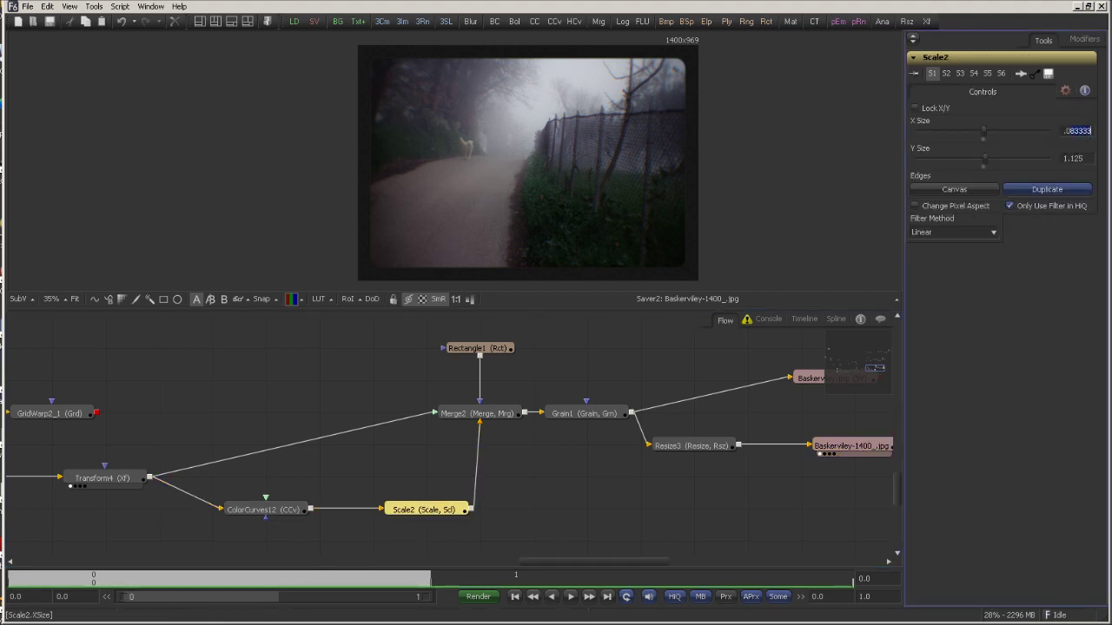
text(1.04)
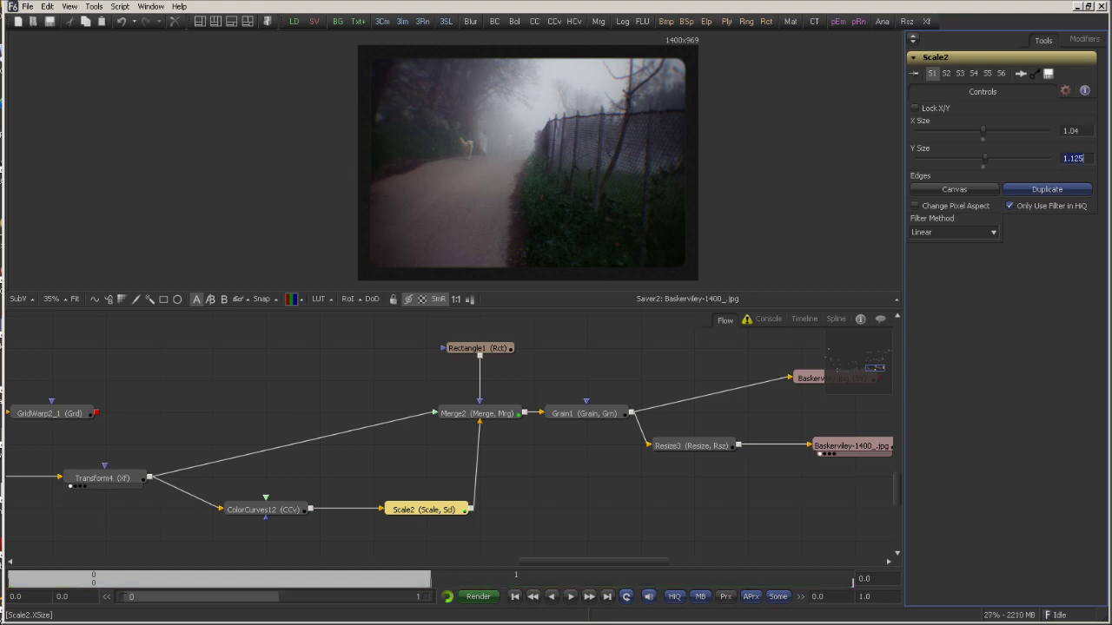
key(Tab)
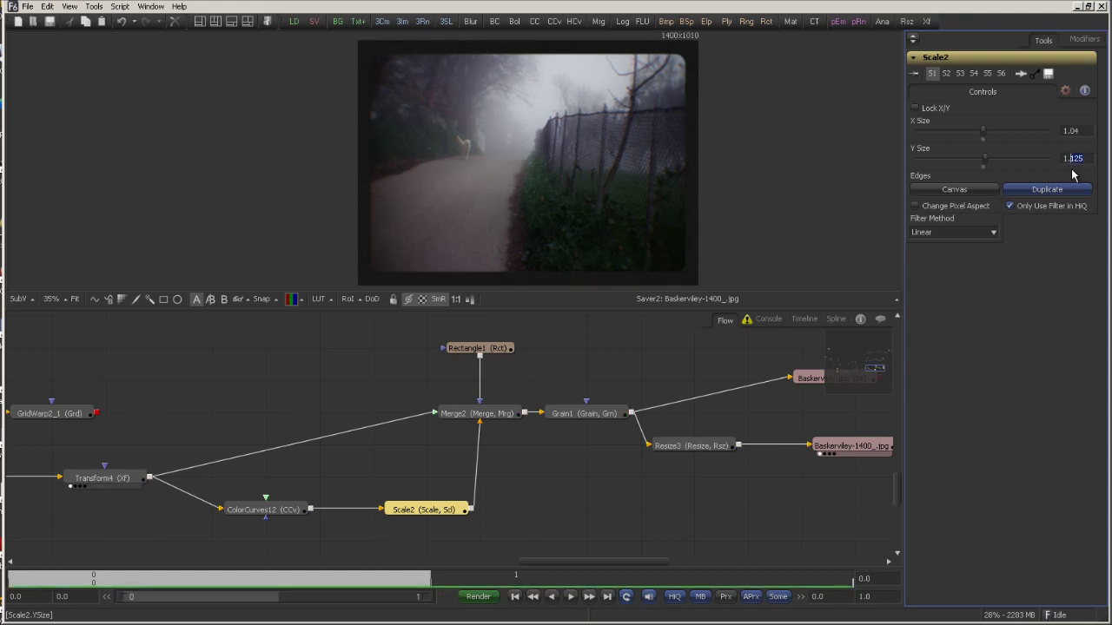
text(1.4)
key(Return)
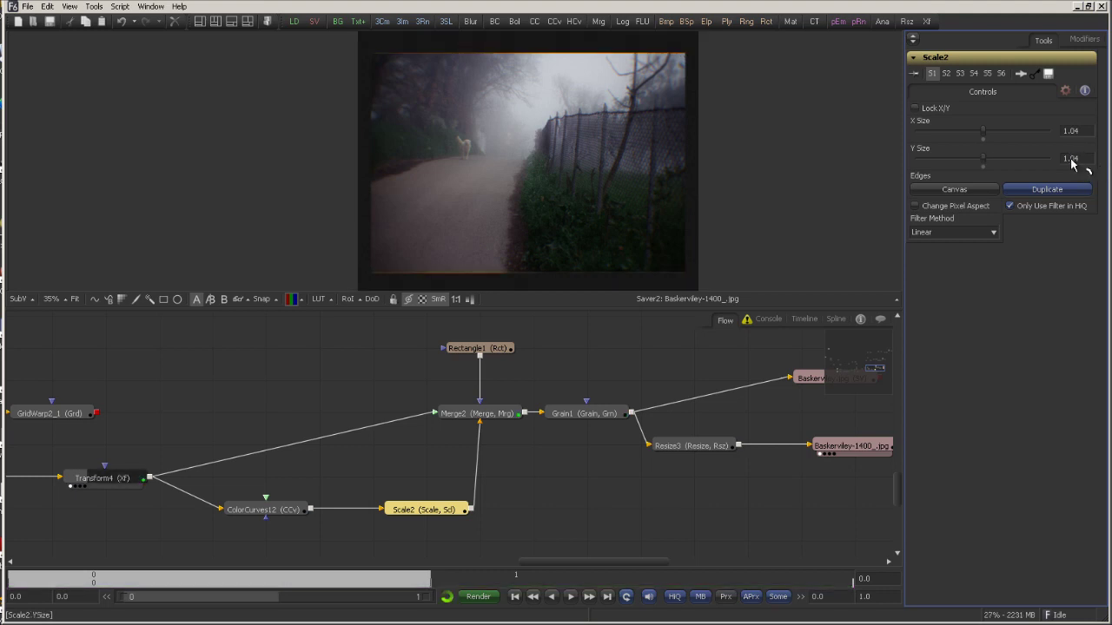
click(1068, 158)
text(0)
key(Return)
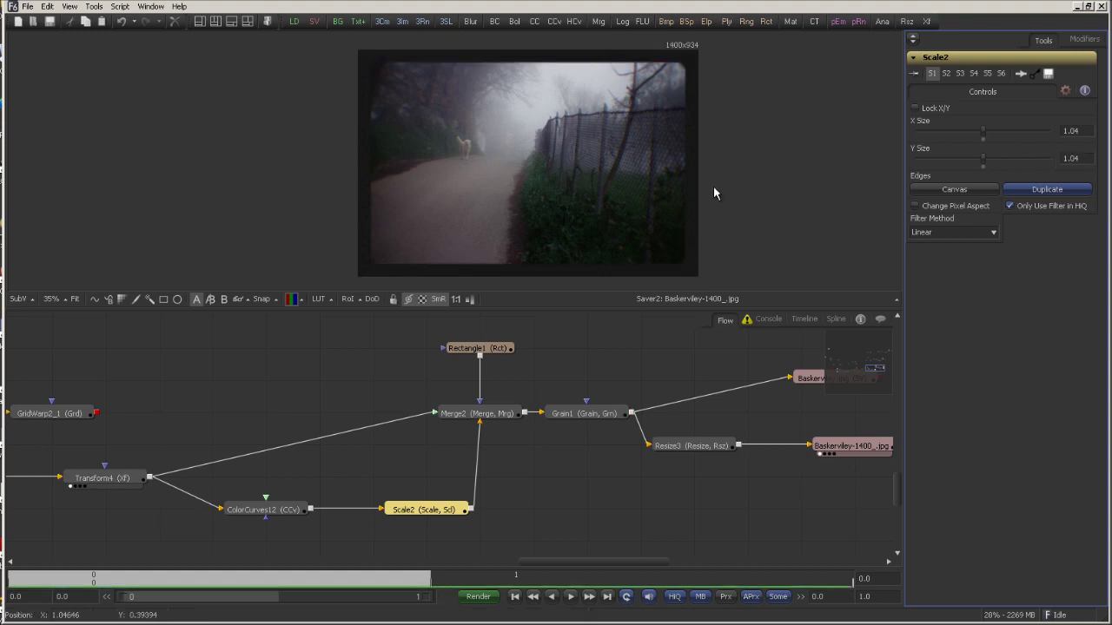
drag(713, 186, 712, 150)
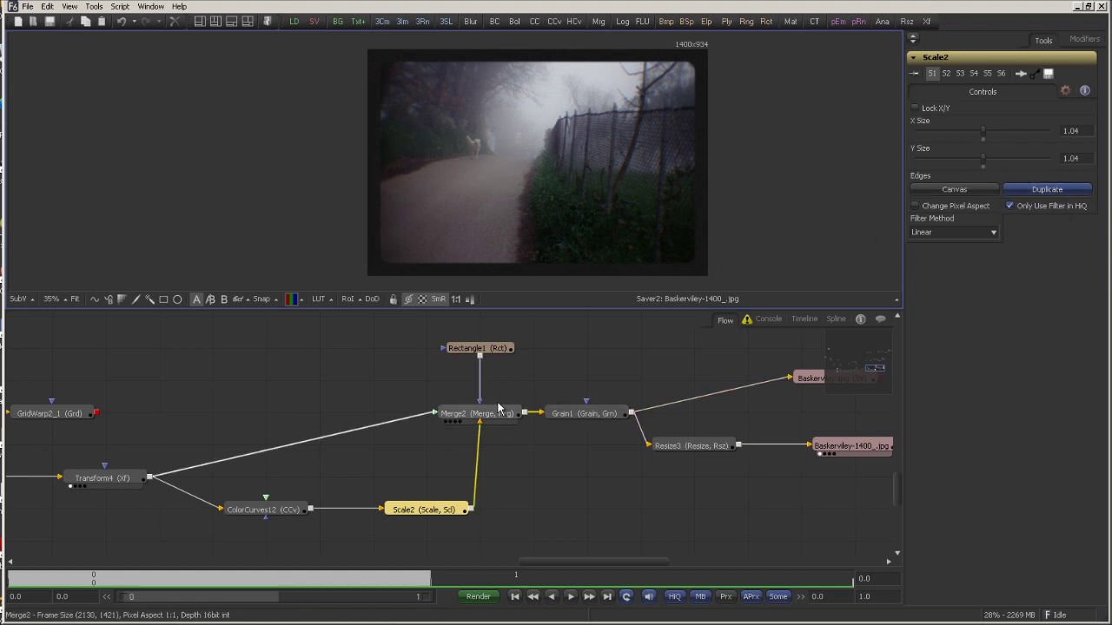
Step: Enlarge the Rectangle1 mask to a width of about 0.963 and a height of about 0.944 to make the dark border thinner
click(478, 348)
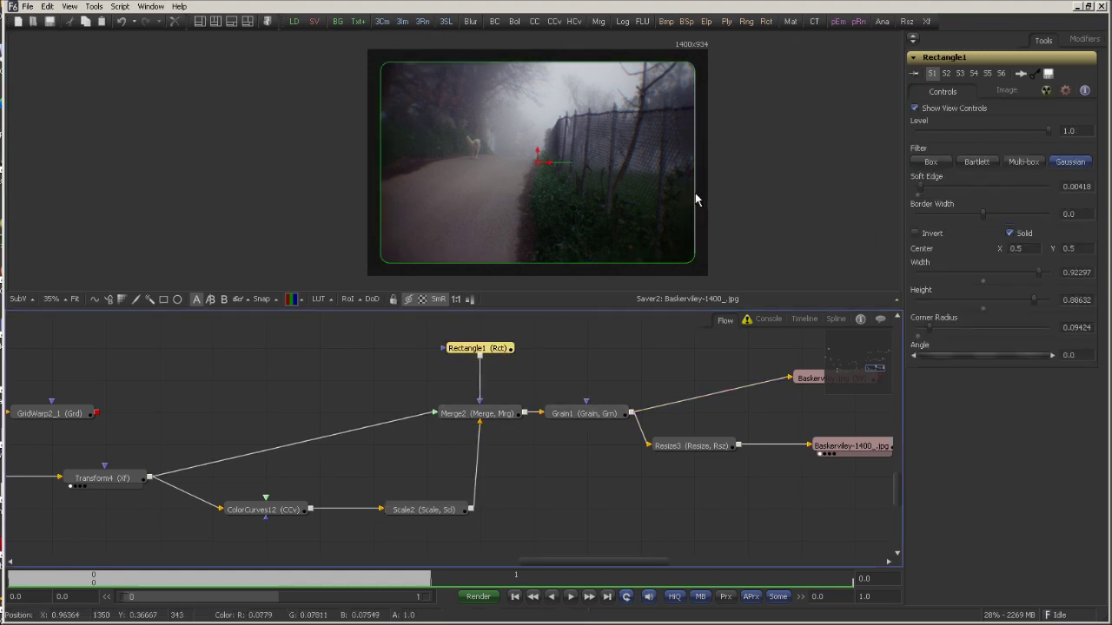
drag(697, 192, 703, 192)
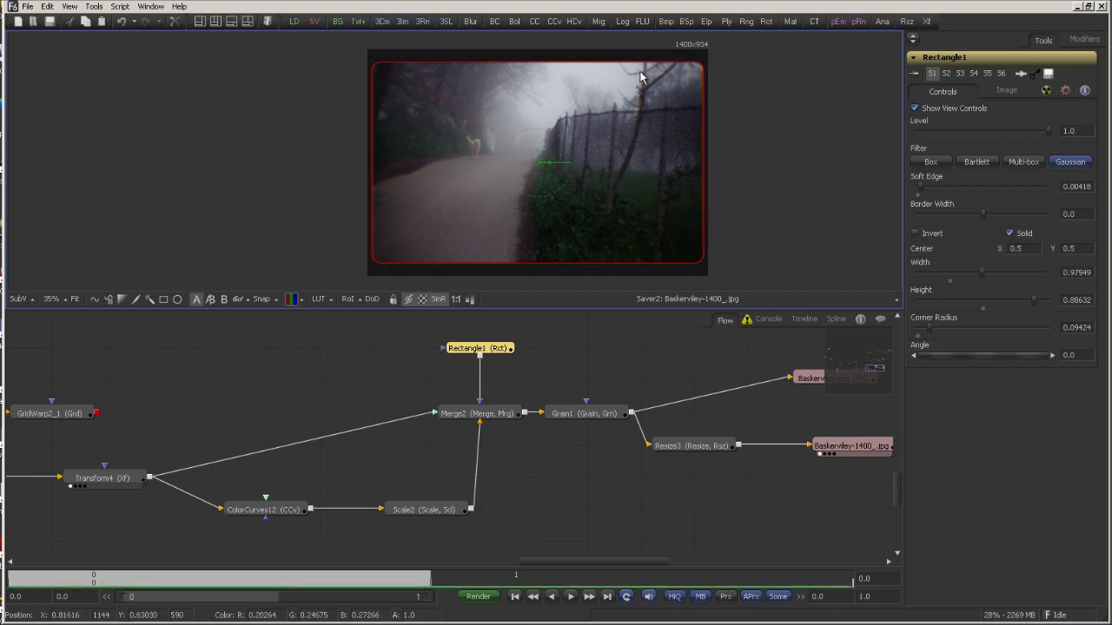
scroll(644, 113, up, 2)
scroll(644, 115, up, 1)
drag(645, 112, 647, 93)
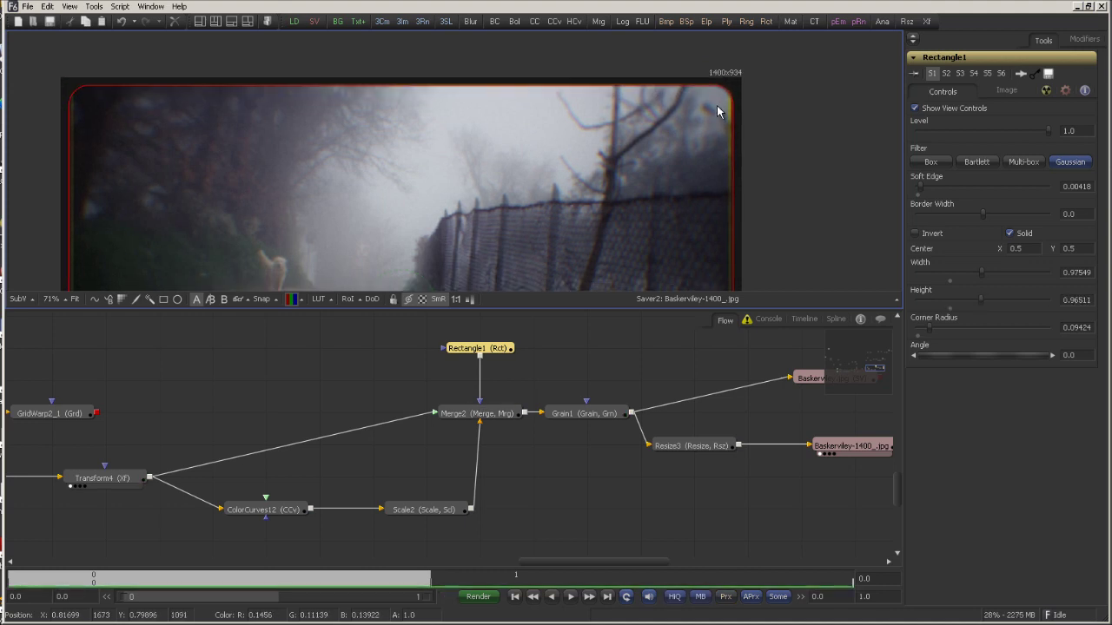
drag(734, 117, 731, 115)
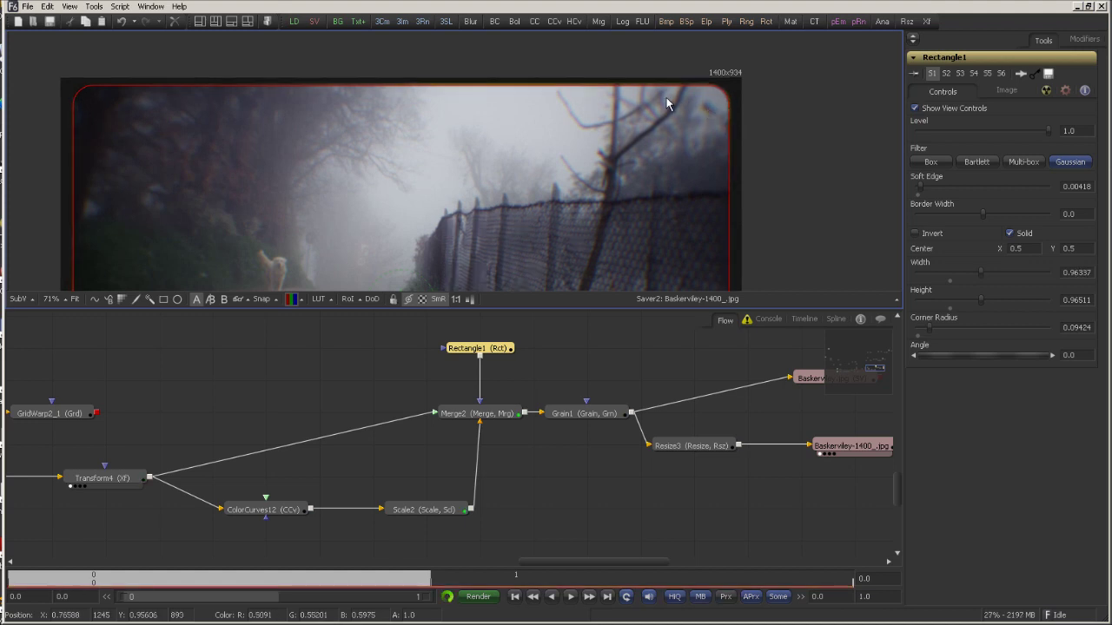
drag(666, 83, 666, 87)
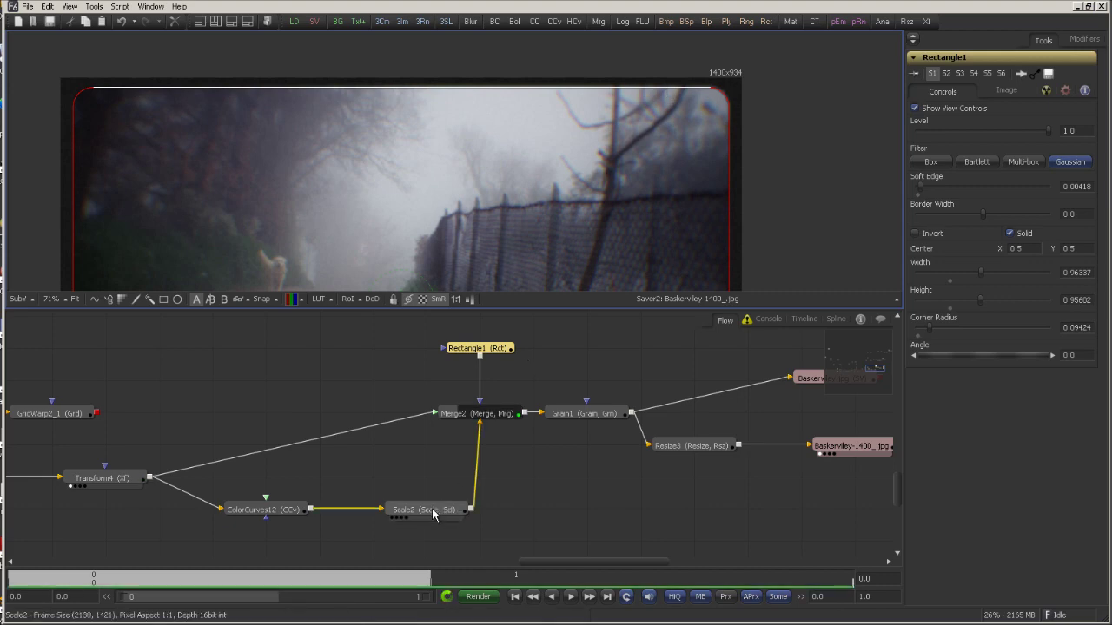
mouse_move(433, 515)
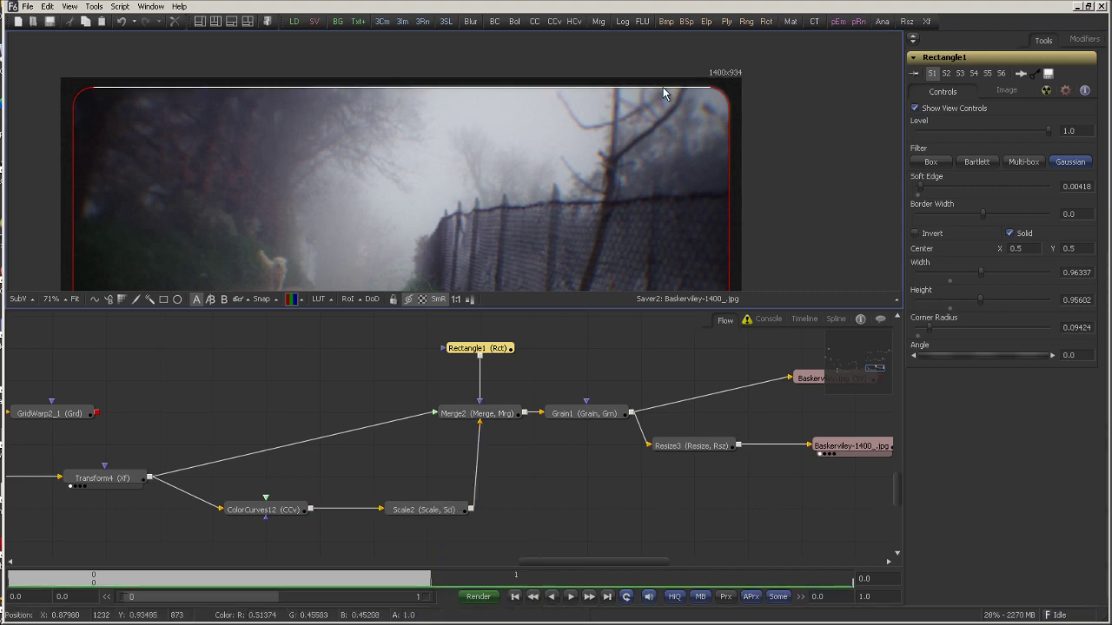
drag(662, 87, 664, 92)
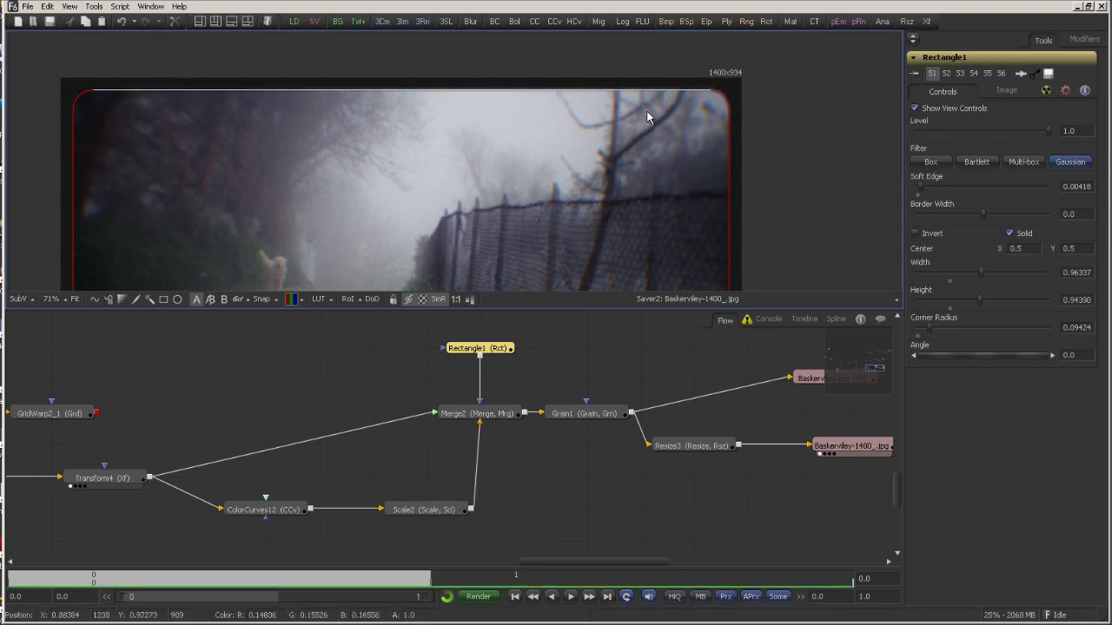
scroll(633, 129, down, 3)
drag(632, 181, 670, 134)
Step: Set Resize2 and Instance_Resize2 at the start of the flow to pass through so the photo is processed at full resolution
drag(363, 428, 681, 400)
scroll(362, 432, left, 10)
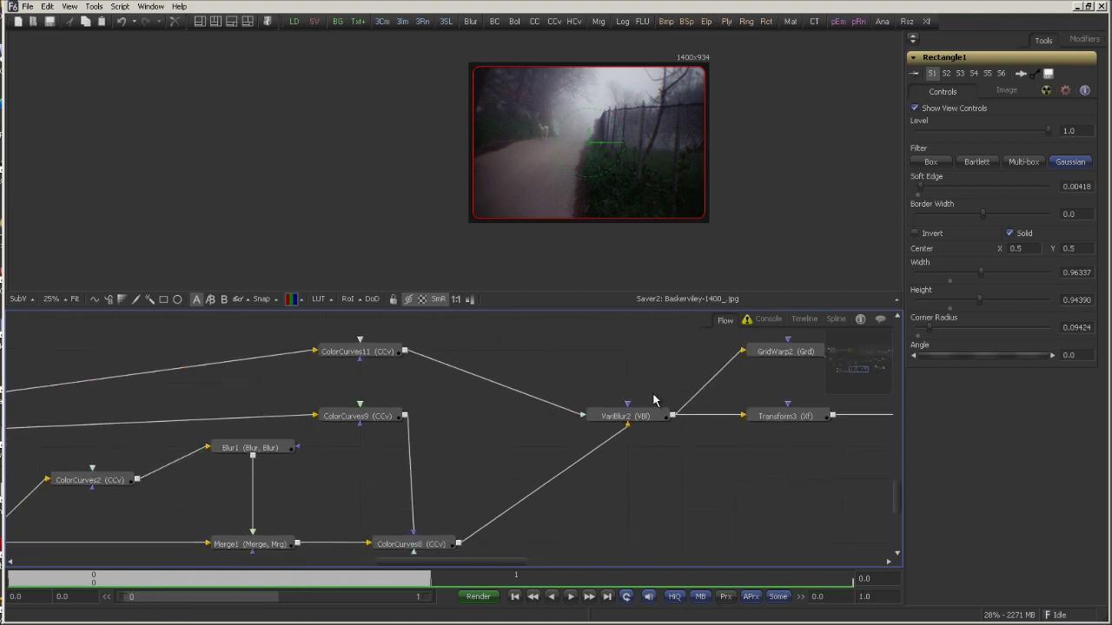
scroll(401, 427, up, 2)
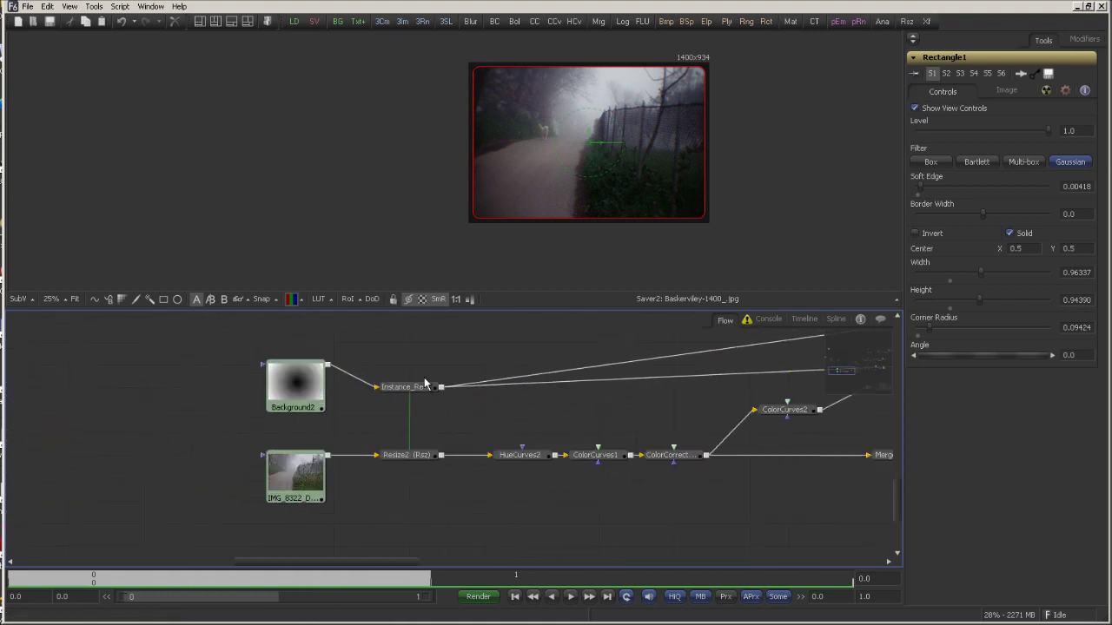
drag(424, 350, 383, 474)
drag(436, 448, 373, 449)
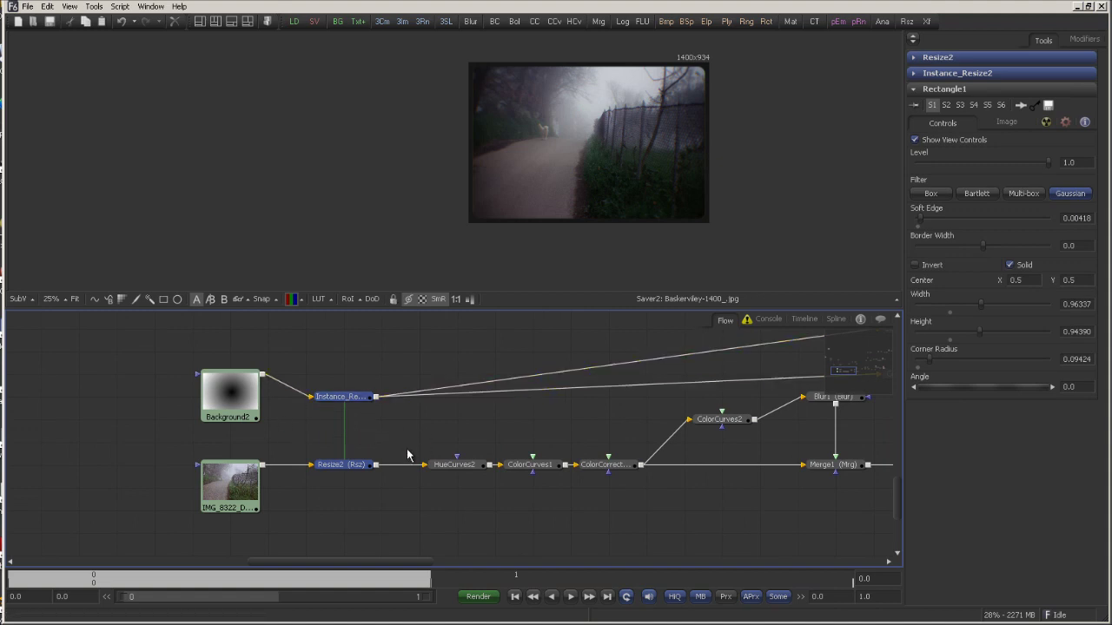
click(415, 363)
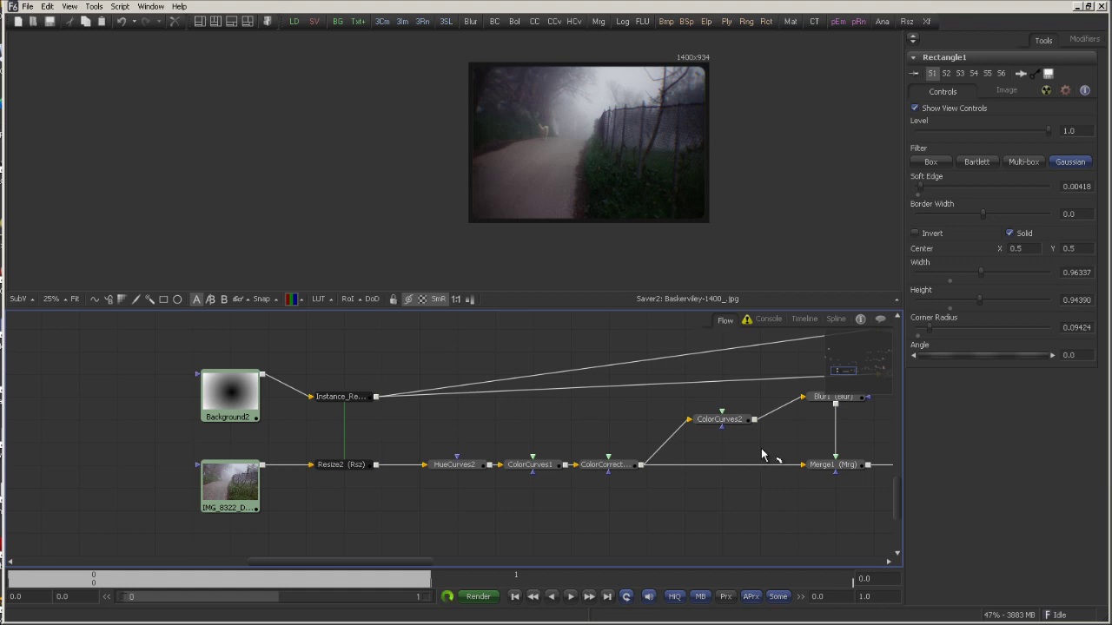
Step: Remove the Baskerviley-1400_.jpg Saver from the viewer so that no image is displayed
drag(748, 438, 420, 454)
drag(712, 445, 456, 457)
drag(584, 451, 489, 452)
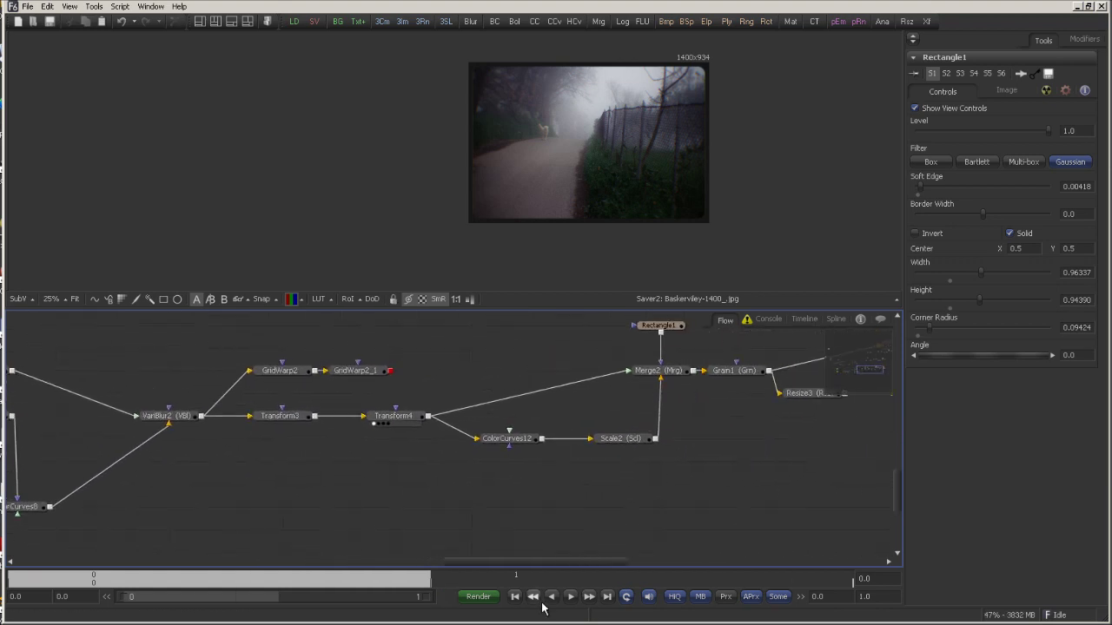
drag(868, 426, 653, 442)
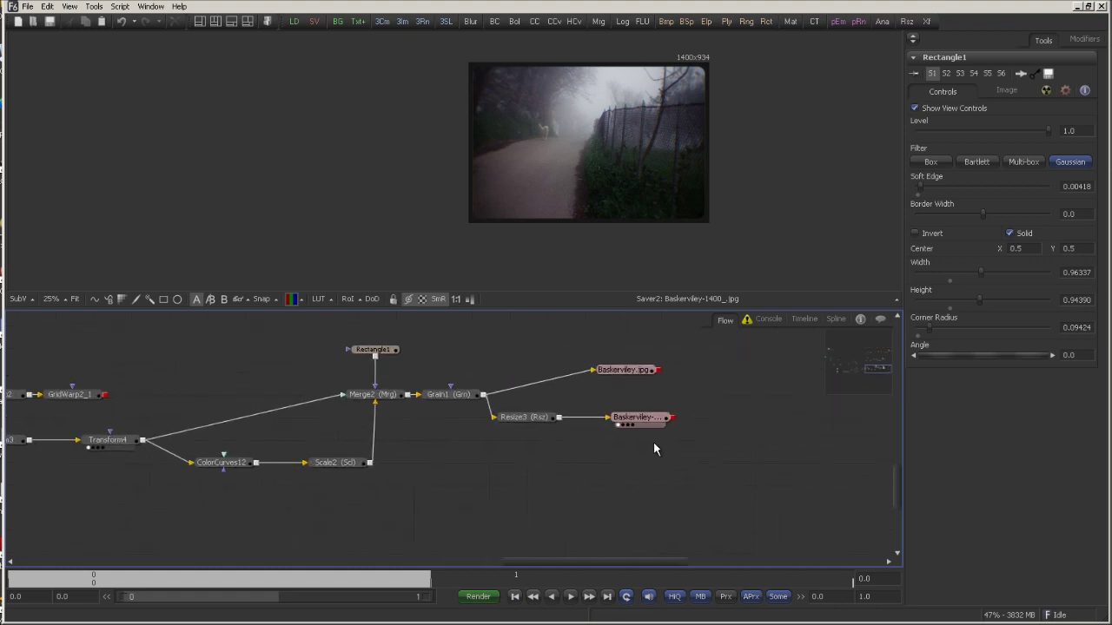
scroll(599, 439, up, 4)
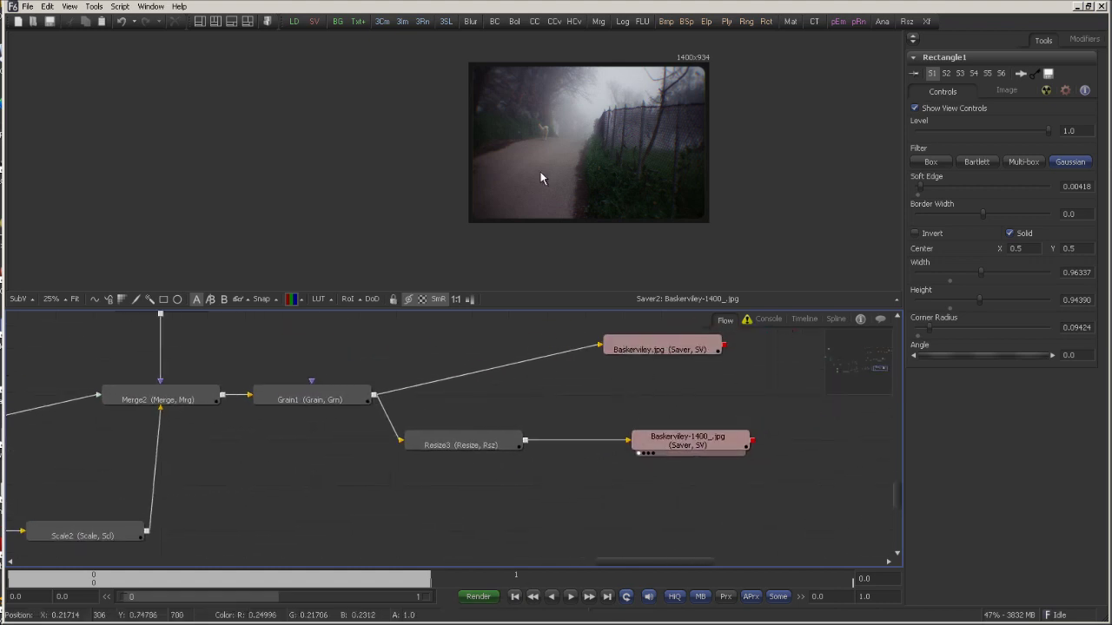
click(641, 454)
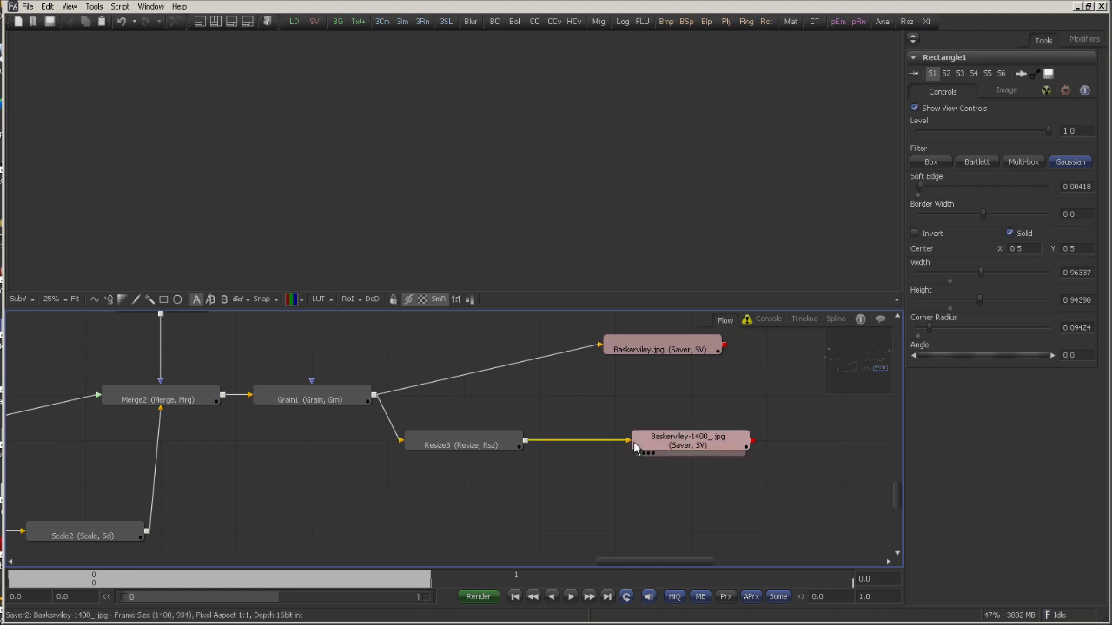
Step: Render frame 0 through both Savers at full size with the Final configuration
click(488, 600)
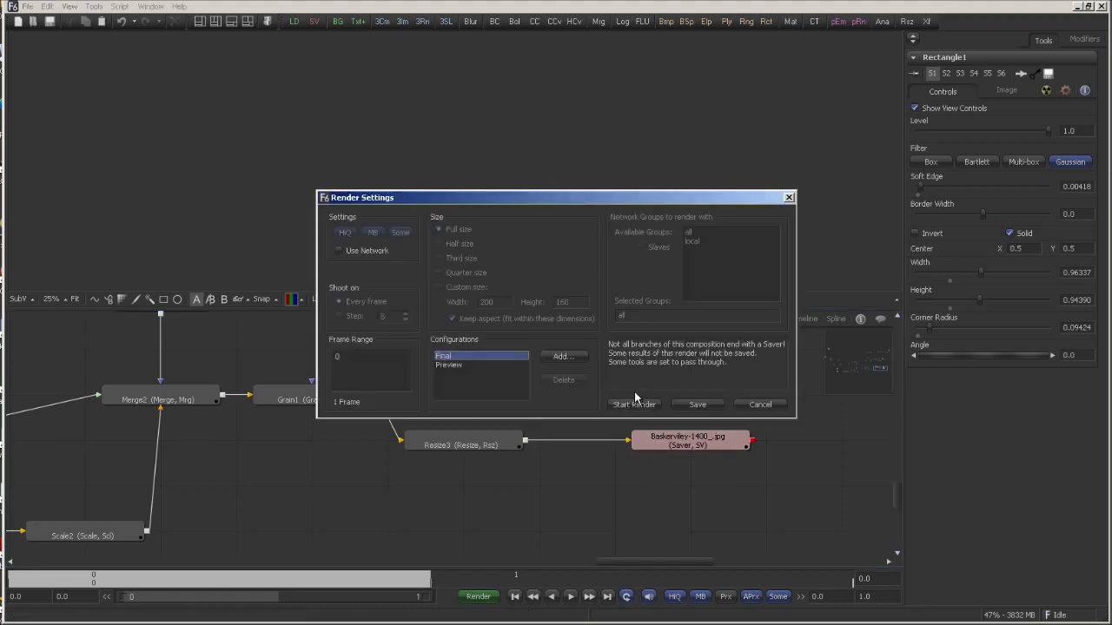
click(638, 401)
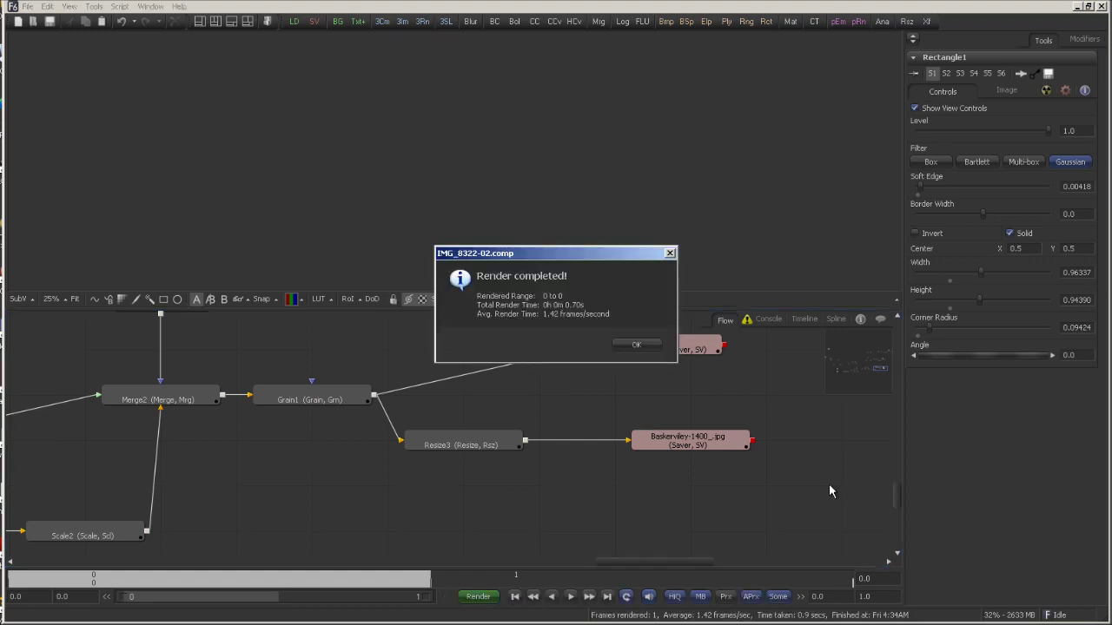
click(638, 345)
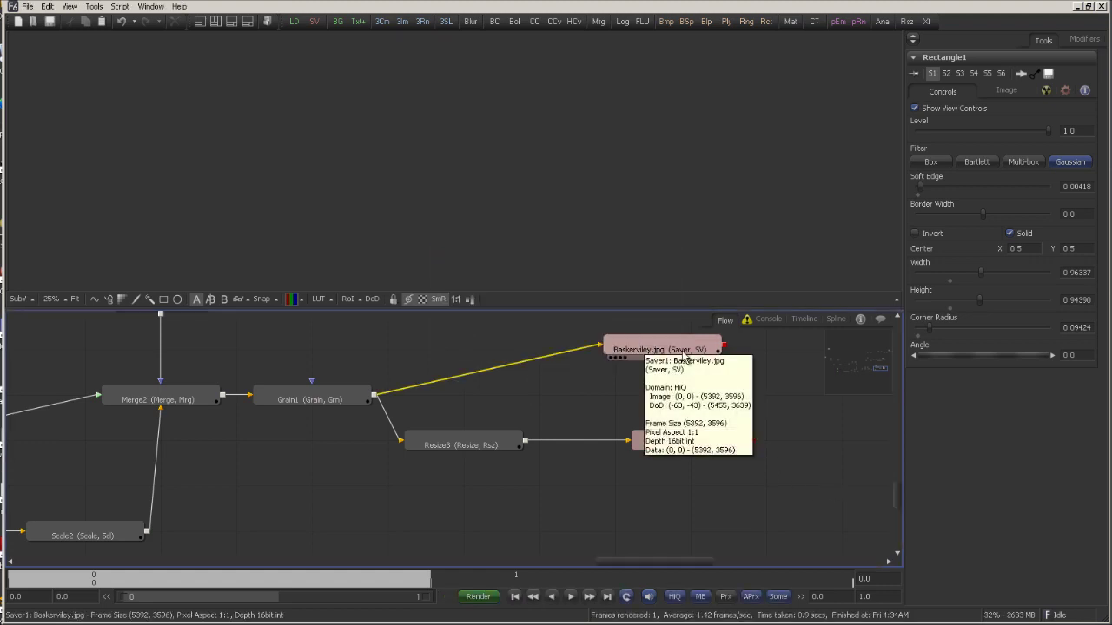
Step: Copy the folder path from the Baskerviley.jpg Saver's filename and open that tests folder in Windows Explorer
click(675, 350)
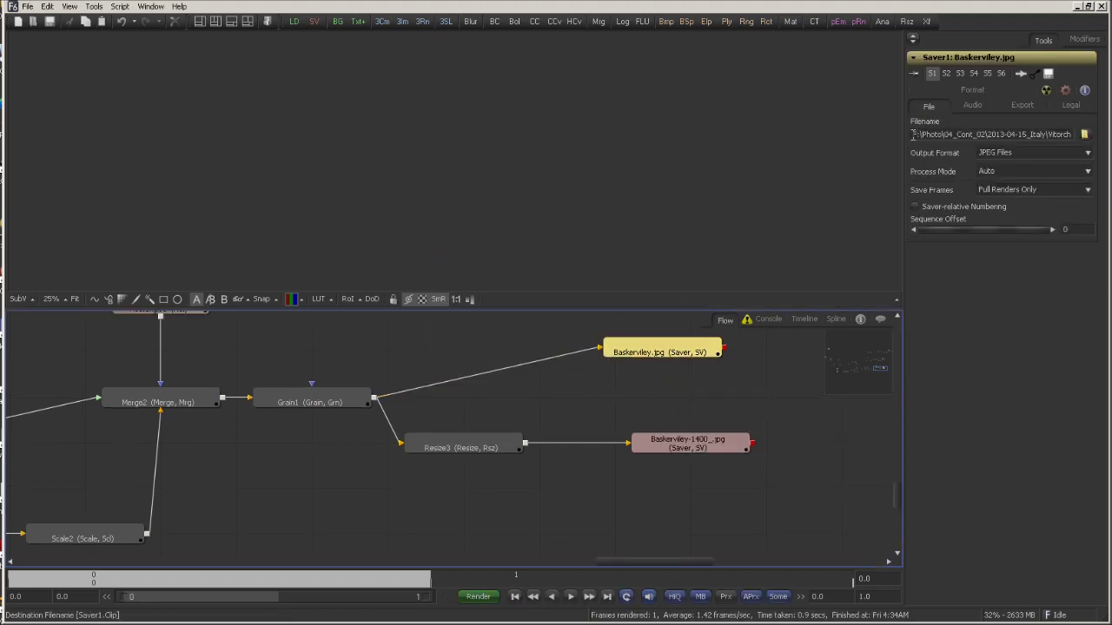
drag(912, 134, 1022, 168)
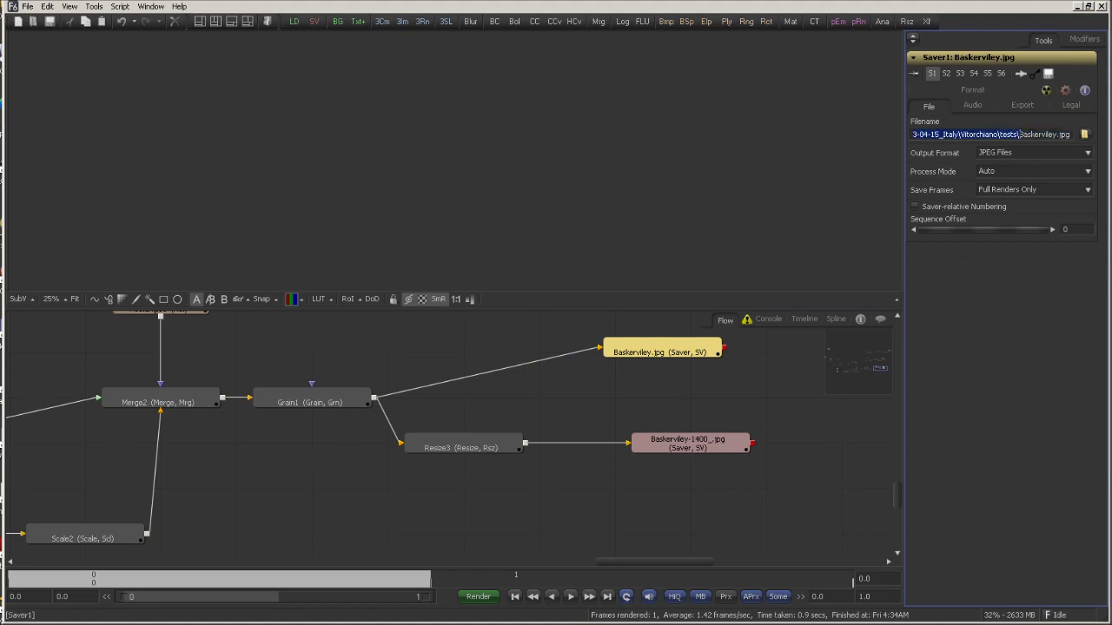
key(alt+Tab)
click(884, 272)
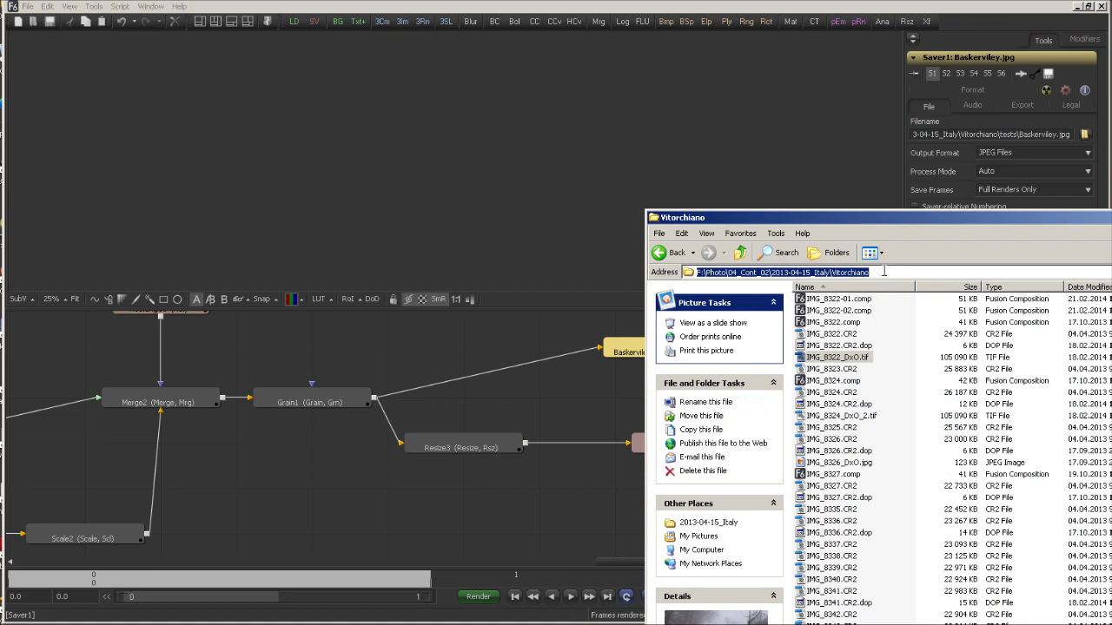
text(F:\Photo\04_Cont_02\2013-04-15_Italy\Vitorchiano\tests)
key(Return)
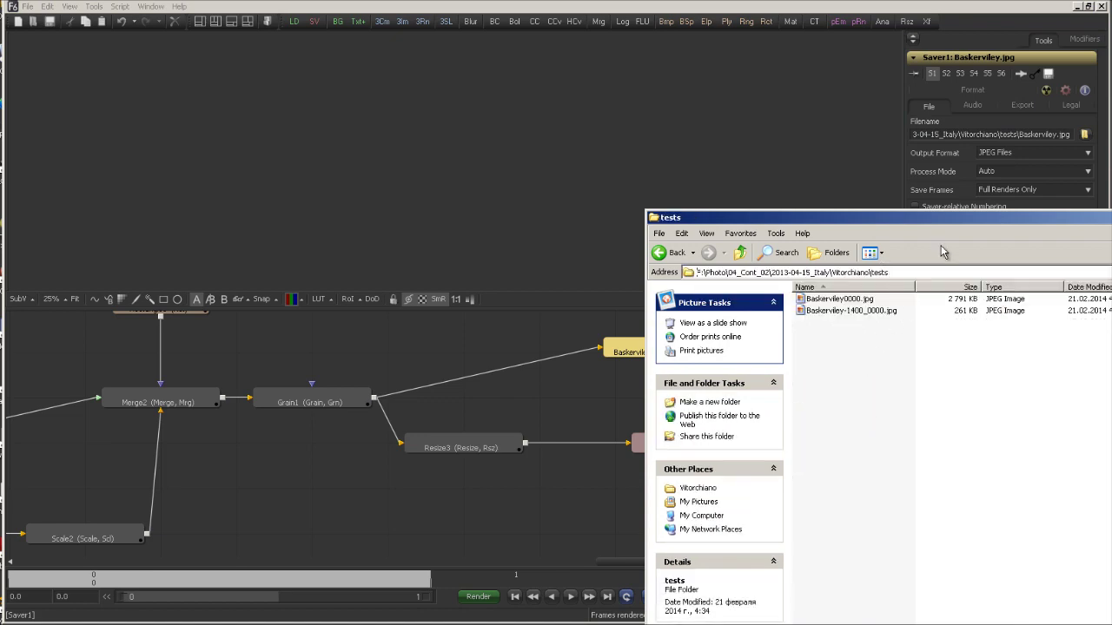
drag(939, 215, 773, 171)
Step: Open the rendered Baskerviley0000.jpg in XnView to check it, close it and return to Fusion's flow
click(679, 257)
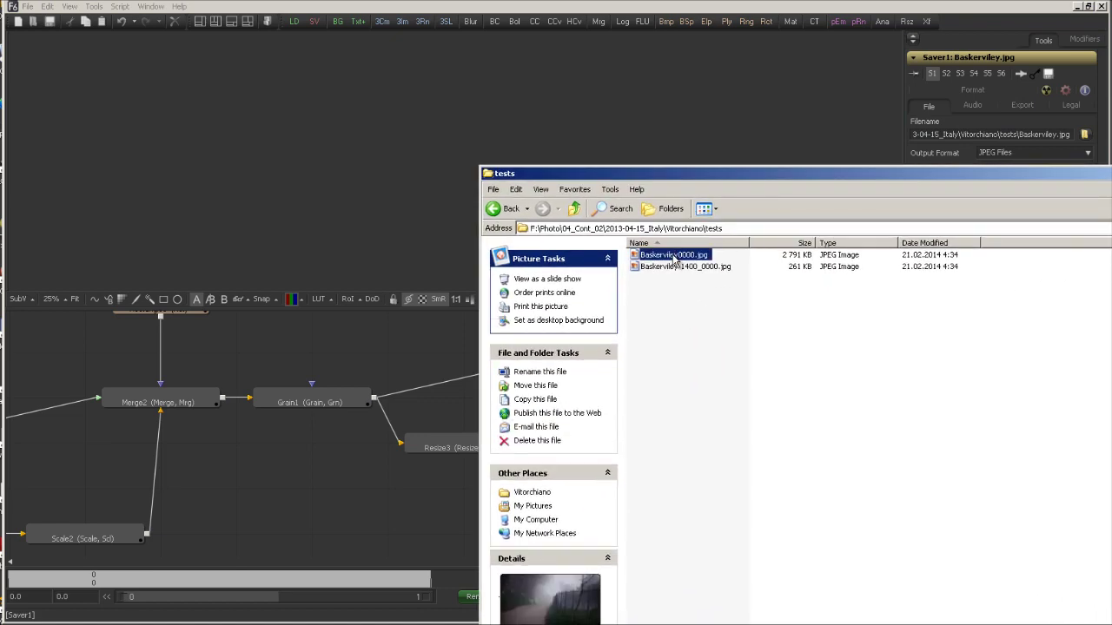
double_click(681, 256)
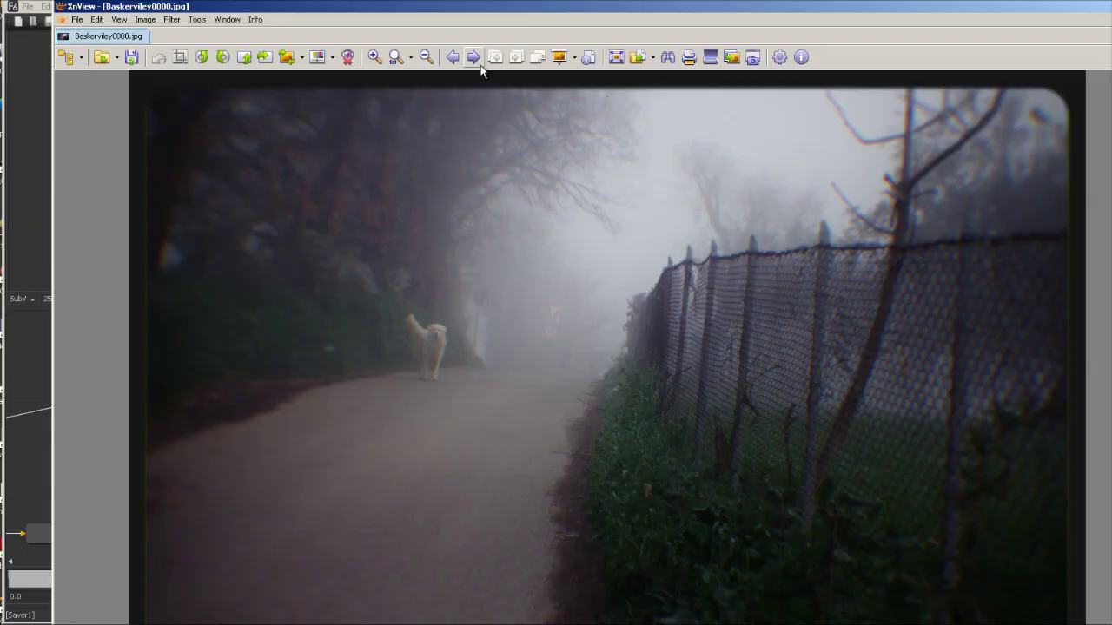
click(453, 57)
key(Escape)
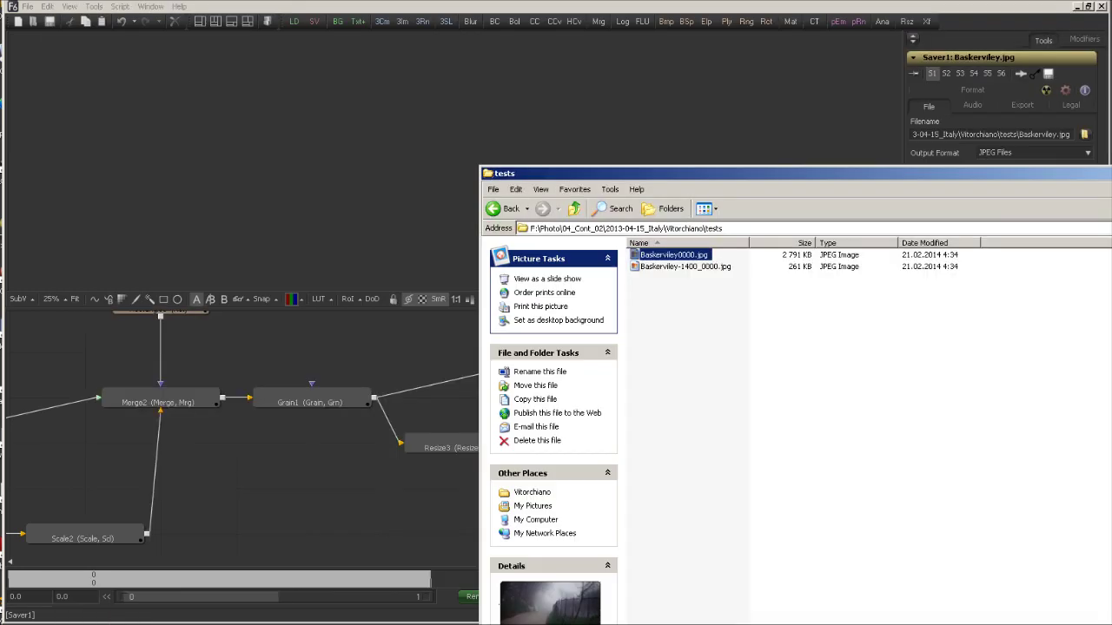
key(alt+Tab)
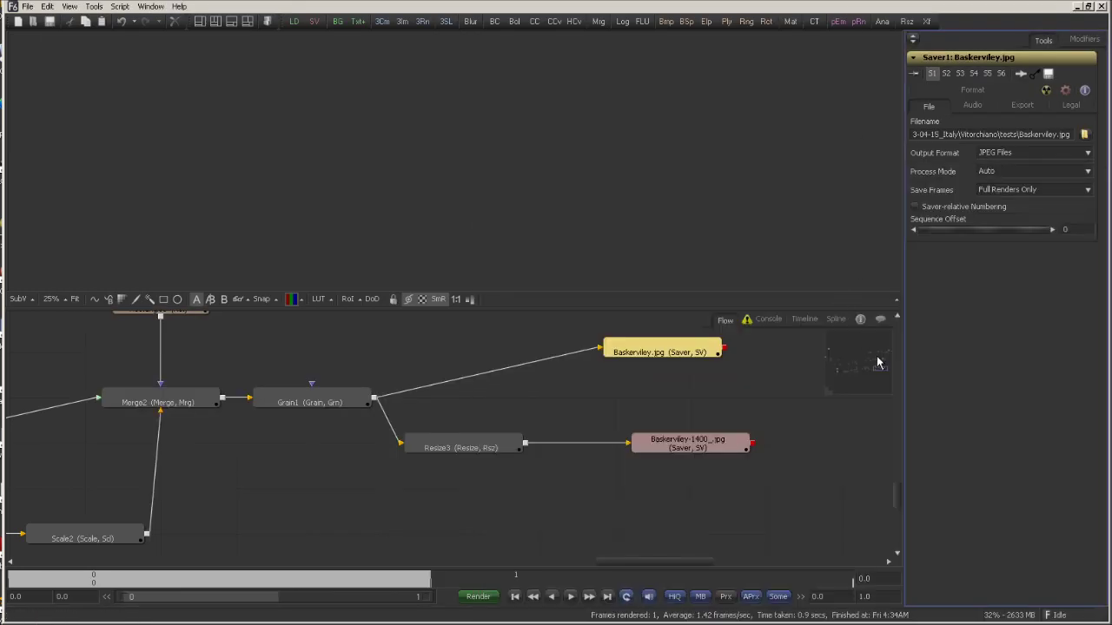
drag(703, 419, 715, 420)
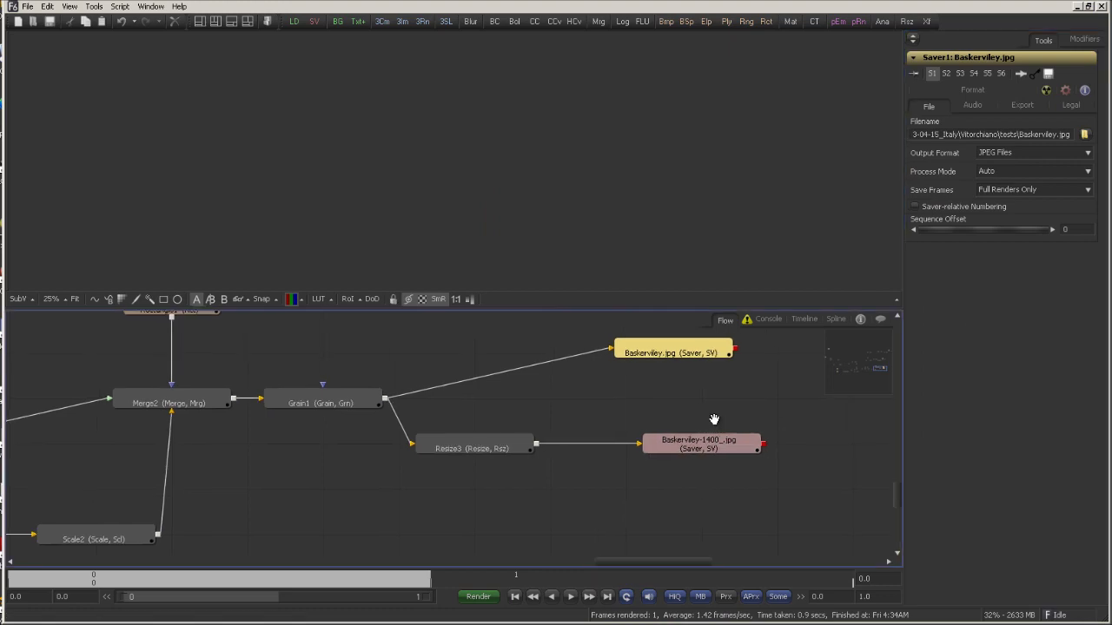